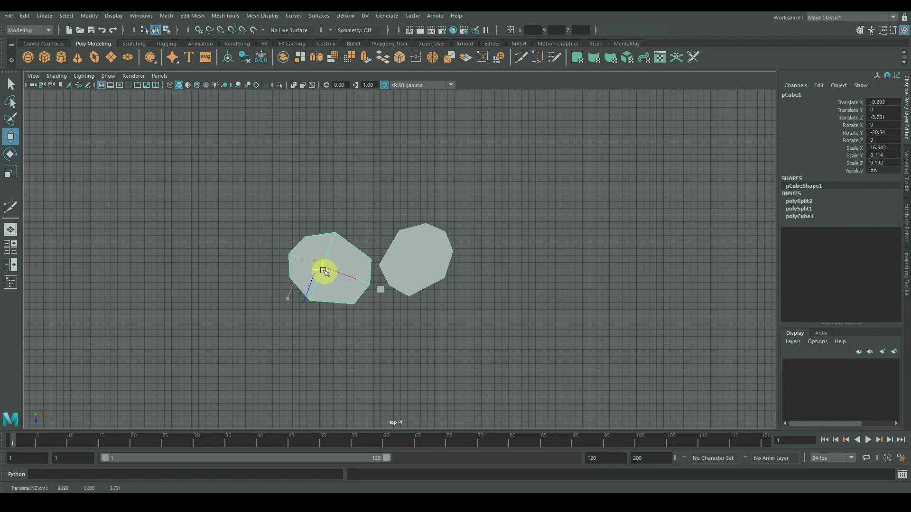
Step: Duplicate the first petal, rotate the copy to about 87° in Y, scale it to about 14.04 in X and place it below the centre
{"action": "key", "text": "ctrl+d"}
{"action": "key", "text": "e"}
{"action": "key", "text": "w"}
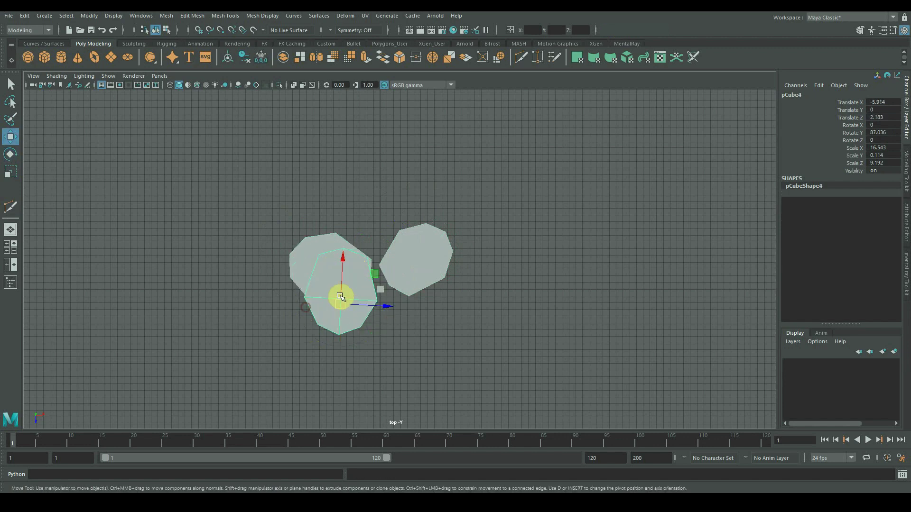
{"action": "key", "text": "r"}
{"action": "key", "text": "w"}
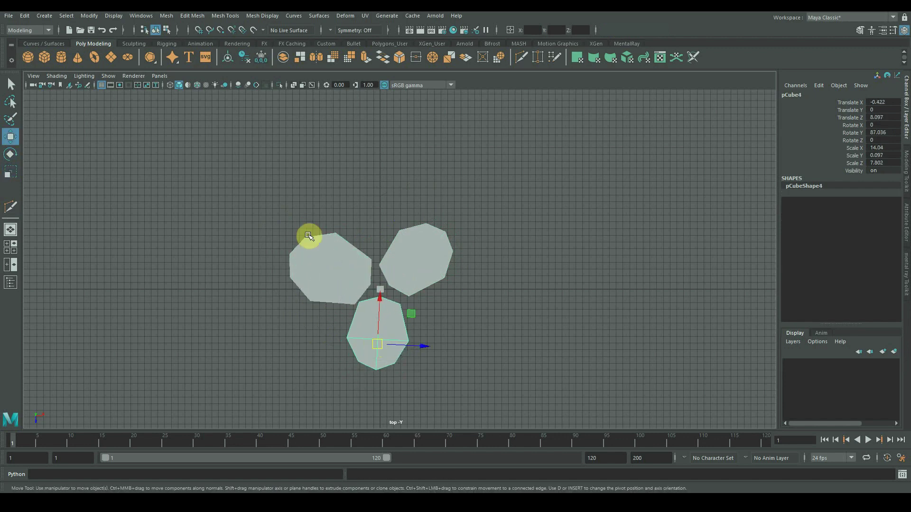
Step: Create a cube at the flower's centre, scale it to about 5.643 in X and Z, and raise it to about Y 0.456
{"action": "left_click", "coordinate": [45, 56]}
{"action": "key", "text": "r"}
{"action": "key", "text": "w"}
{"action": "key", "text": "r"}
{"action": "left_click_drag", "start_coordinate": [412, 321], "coordinate": [478, 326]}
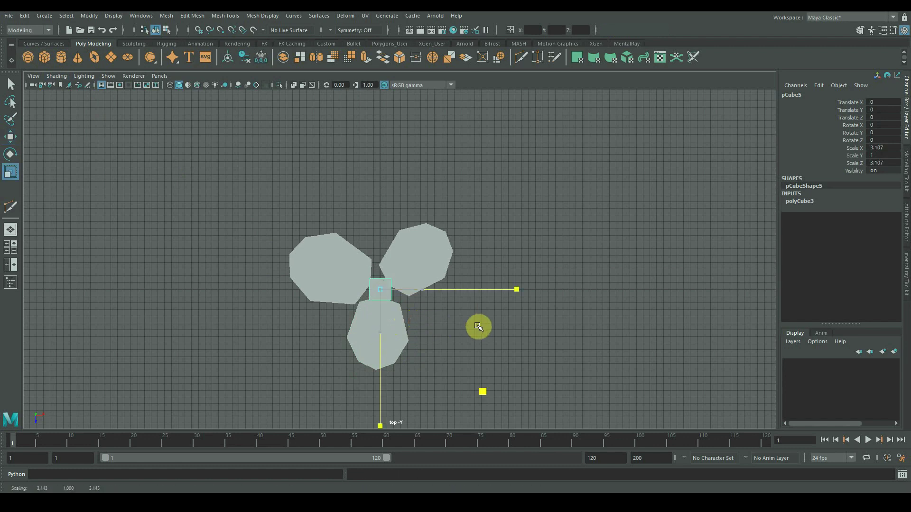
{"action": "key", "text": "space"}
{"action": "key", "text": "w"}
{"action": "left_click_drag", "start_coordinate": [209, 305], "coordinate": [210, 296]}
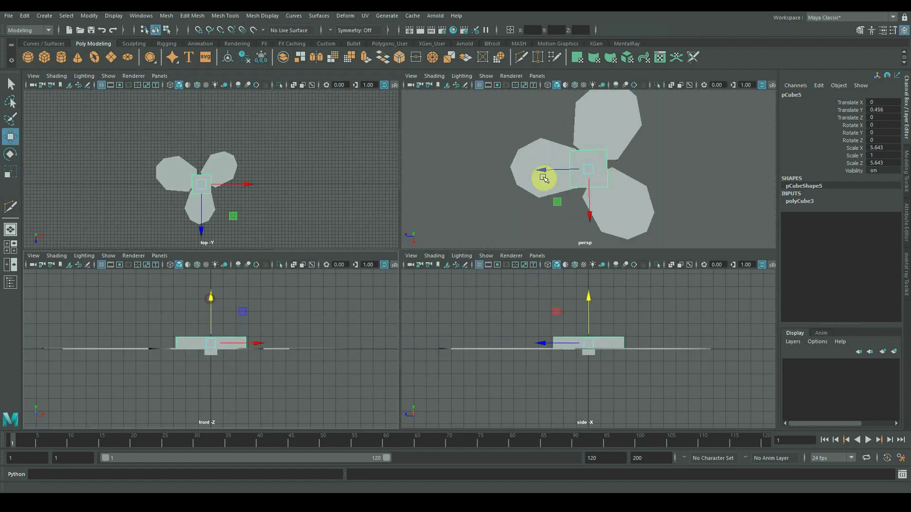
Step: Select the three petals and lower them to about Y -0.446, beneath the square centre
{"action": "key", "text": "space"}
{"action": "left_click", "coordinate": [331, 260]}
{"action": "left_click", "coordinate": [422, 277], "text": "shift"}
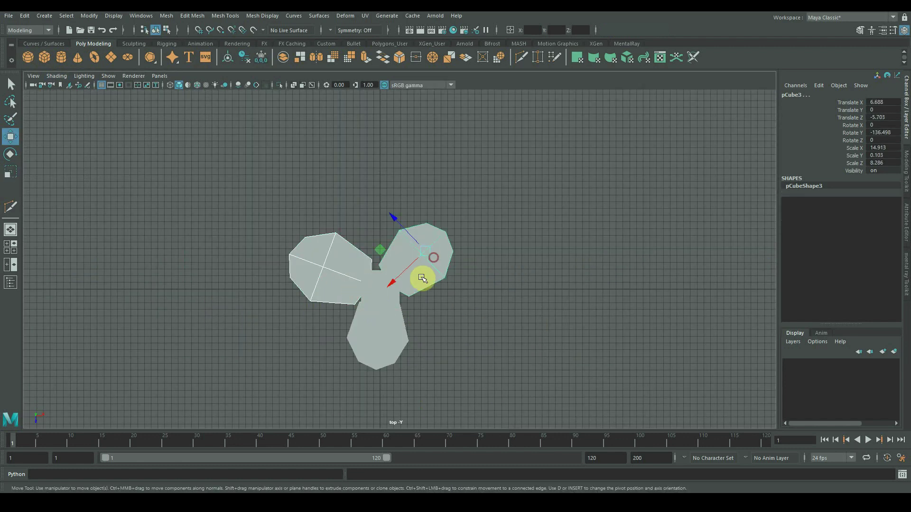
{"action": "left_click", "coordinate": [396, 344], "text": "shift"}
{"action": "key", "text": "space"}
{"action": "left_click", "coordinate": [221, 329], "text": "shift"}
{"action": "left_click_drag", "start_coordinate": [218, 291], "coordinate": [218, 297]}
Step: Duplicate the three petals as a second layer at about Y -1.116
{"action": "left_click", "coordinate": [107, 331]}
{"action": "left_click", "coordinate": [263, 332], "text": "shift"}
{"action": "left_click", "coordinate": [329, 332], "text": "shift"}
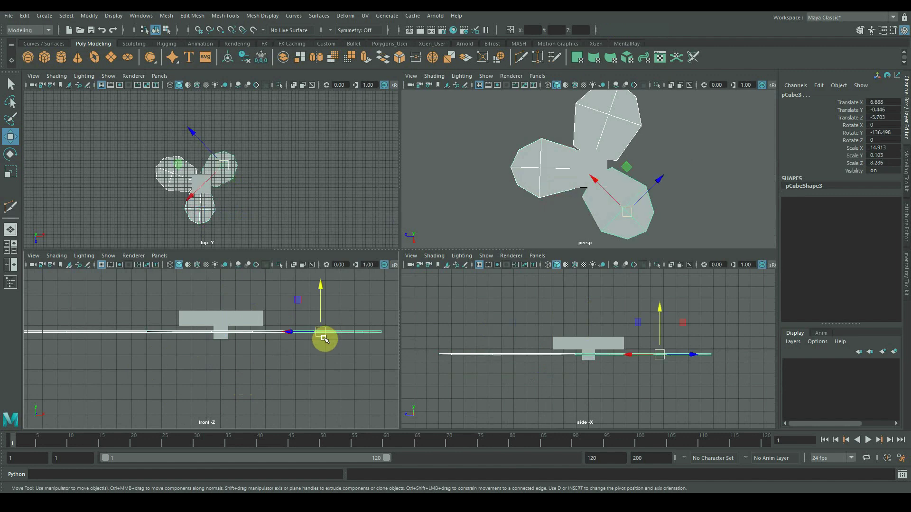
{"action": "left_click_drag", "start_coordinate": [320, 295], "coordinate": [321, 300]}
{"action": "key", "text": "space"}
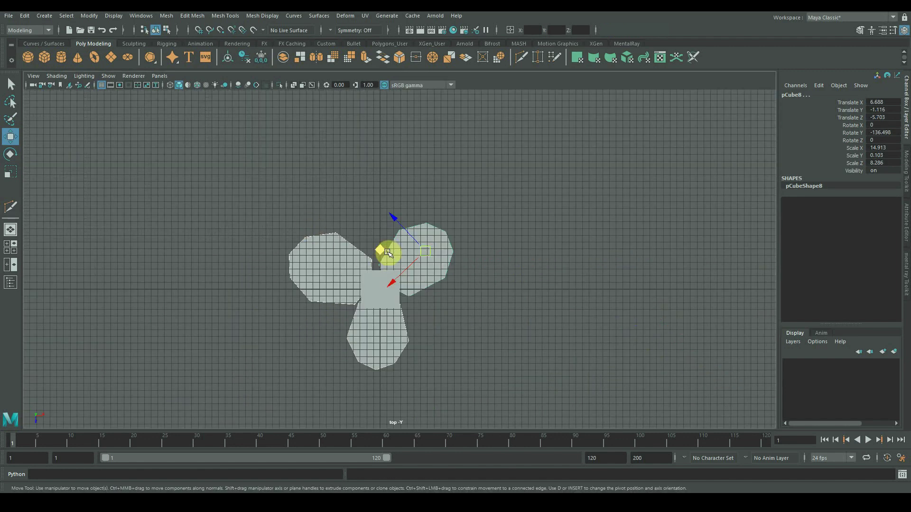
Step: Move the duplicated petals aside, then fit one between the two upper petals, rotated to about -88° in Y
{"action": "left_click_drag", "start_coordinate": [425, 251], "coordinate": [389, 219]}
{"action": "left_click", "coordinate": [221, 207]}
{"action": "key", "text": "e"}
{"action": "key", "text": "w"}
{"action": "mouse_move", "coordinate": [374, 185]}
{"action": "left_mouse_down"}
{"action": "mouse_move", "coordinate": [353, 204]}
{"action": "mouse_move", "coordinate": [385, 235]}
{"action": "mouse_move", "coordinate": [380, 196]}
{"action": "left_mouse_up"}
{"action": "key", "text": "e"}
{"action": "key", "text": "w"}
{"action": "left_click_drag", "start_coordinate": [385, 234], "coordinate": [374, 226]}
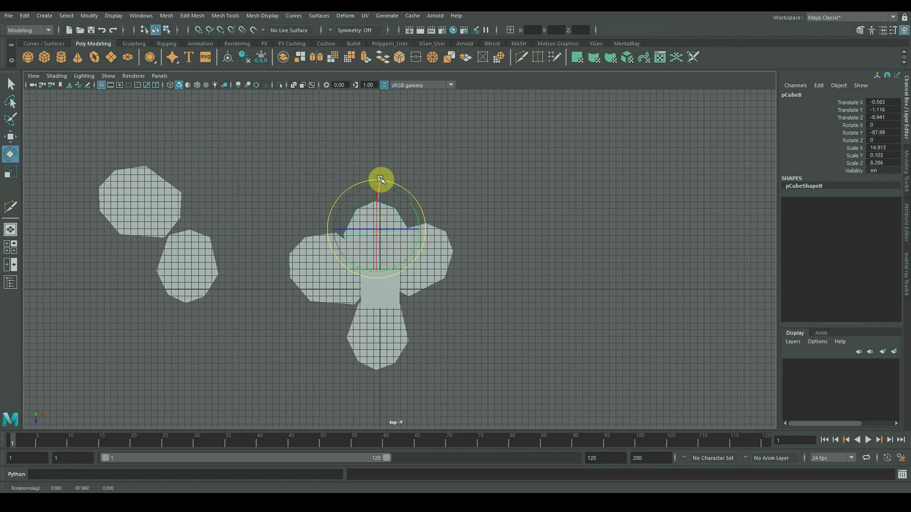
Step: Place the two remaining copies in the lower-right and lower-left gaps, rotating the lower-left one to about 31.5° in Y
{"action": "left_click", "coordinate": [186, 238]}
{"action": "left_click_drag", "start_coordinate": [229, 278], "coordinate": [404, 327]}
{"action": "key", "text": "e"}
{"action": "left_click", "coordinate": [163, 228]}
{"action": "left_click_drag", "start_coordinate": [116, 156], "coordinate": [94, 172]}
{"action": "key", "text": "w"}
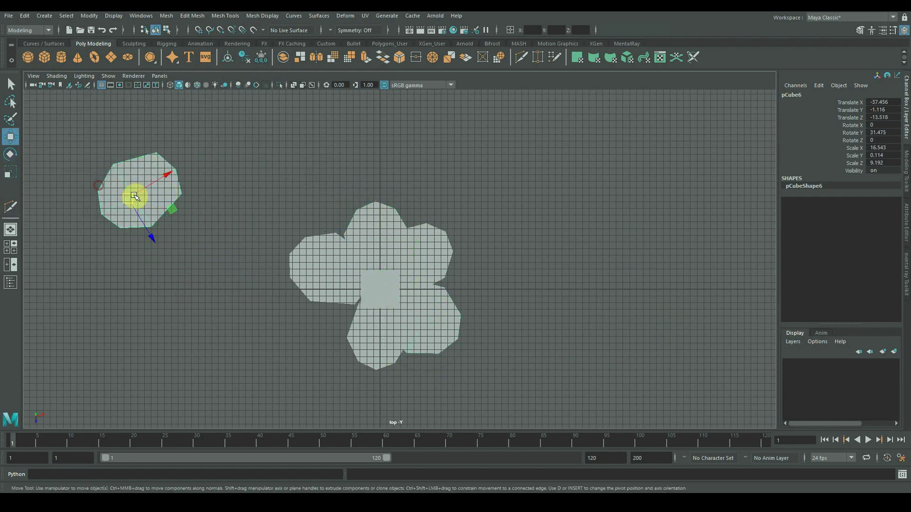
{"action": "left_click_drag", "start_coordinate": [130, 197], "coordinate": [326, 325]}
Step: Duplicate the second petal layer down to about Y -1.689, move the copies away from the flower and delete one of them
{"action": "key", "text": "space"}
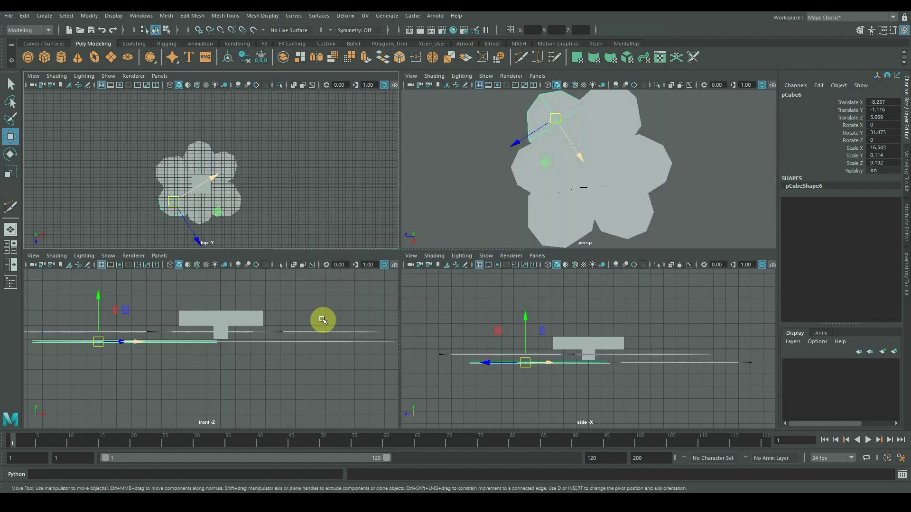
{"action": "left_click_drag", "start_coordinate": [308, 366], "coordinate": [78, 343]}
{"action": "left_click_drag", "start_coordinate": [98, 296], "coordinate": [98, 305], "text": "shift"}
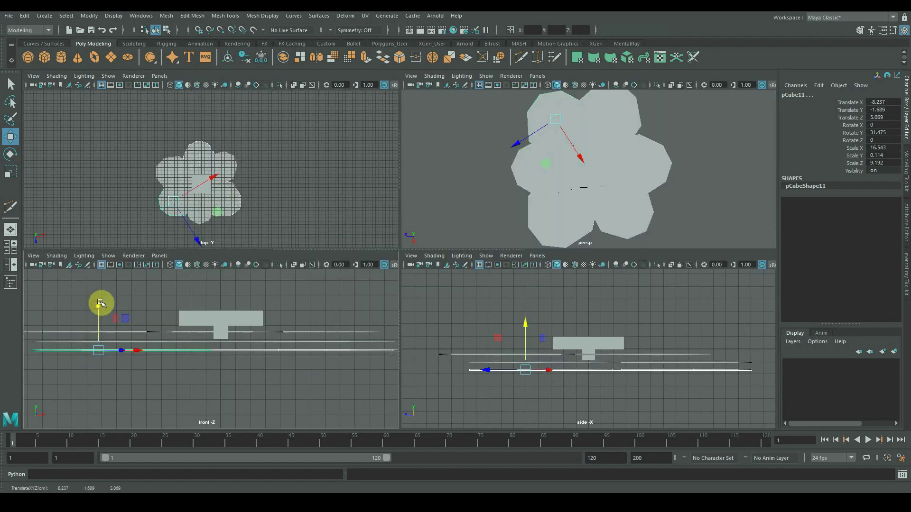
{"action": "key", "text": "space"}
{"action": "left_click_drag", "start_coordinate": [371, 293], "coordinate": [148, 270]}
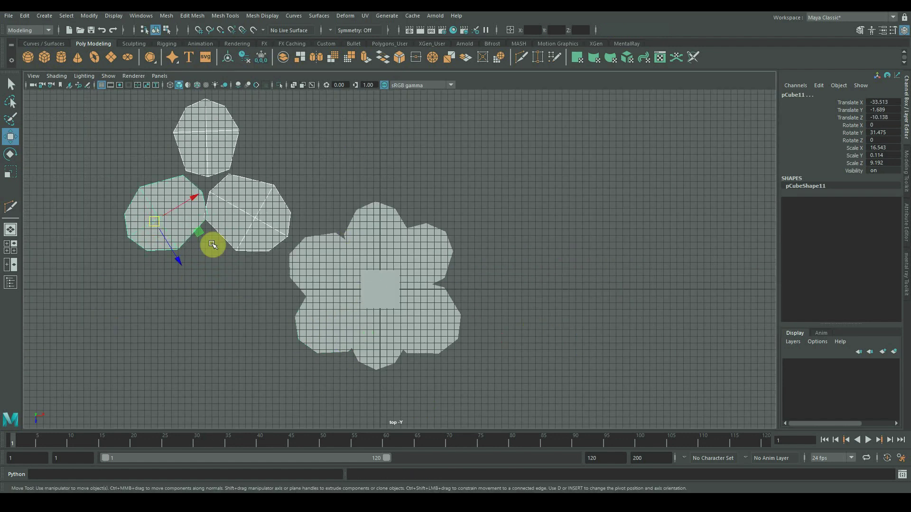
{"action": "key", "text": "Delete"}
Step: Rotate one third-layer petal to about -41.3° in Y, enlarge it to about 20.53 in X, and place it at the flower's upper left
{"action": "left_click", "coordinate": [168, 222]}
{"action": "key", "text": "e"}
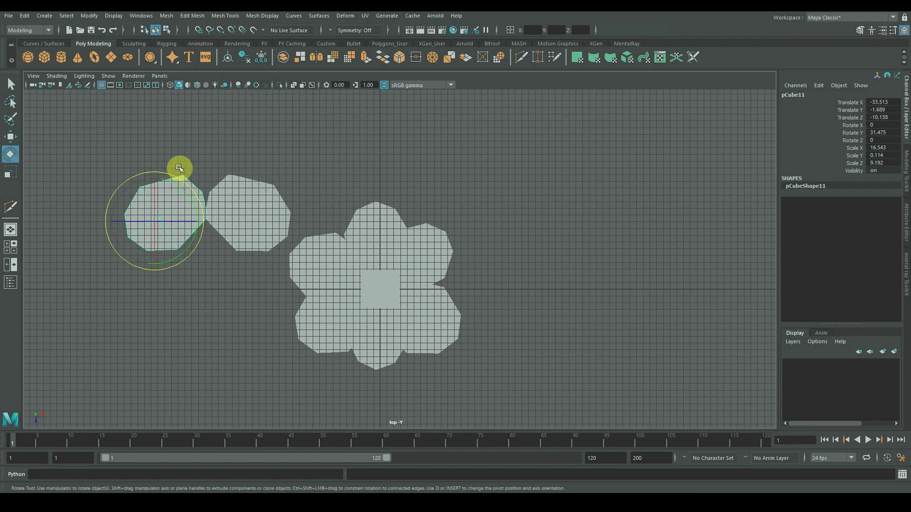
{"action": "left_click_drag", "start_coordinate": [179, 176], "coordinate": [172, 266]}
{"action": "key", "text": "r"}
{"action": "key", "text": "w"}
{"action": "left_click_drag", "start_coordinate": [154, 220], "coordinate": [344, 237]}
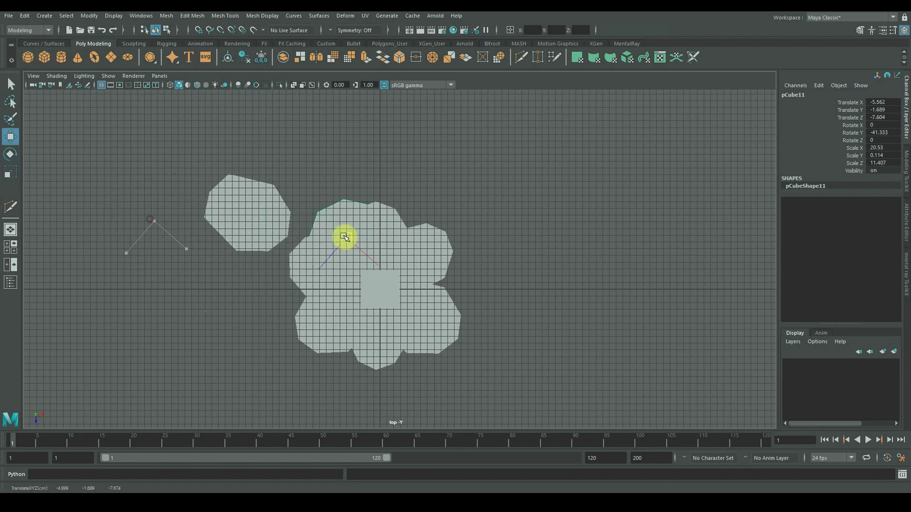
Step: Place the other third-layer petal at the flower's right side, rotated to about 190° in Y and scaled to about 21.65 in X
{"action": "left_click", "coordinate": [265, 209]}
{"action": "key", "text": "e"}
{"action": "left_click_drag", "start_coordinate": [254, 163], "coordinate": [453, 287]}
{"action": "key", "text": "w"}
{"action": "key", "text": "e"}
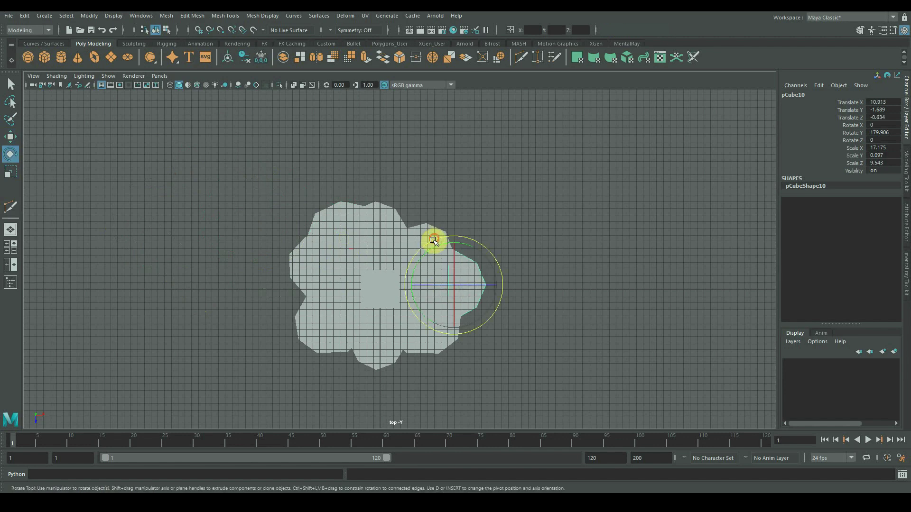
{"action": "left_click_drag", "start_coordinate": [433, 241], "coordinate": [419, 277]}
{"action": "key", "text": "w"}
{"action": "key", "text": "r"}
Step: In the perspective view, move the nearest top-layer petal slightly toward the square centre
{"action": "left_click", "coordinate": [506, 232]}
{"action": "key", "text": "space"}
{"action": "key", "text": "space"}
{"action": "left_click", "coordinate": [461, 237]}
{"action": "left_click", "coordinate": [431, 313]}
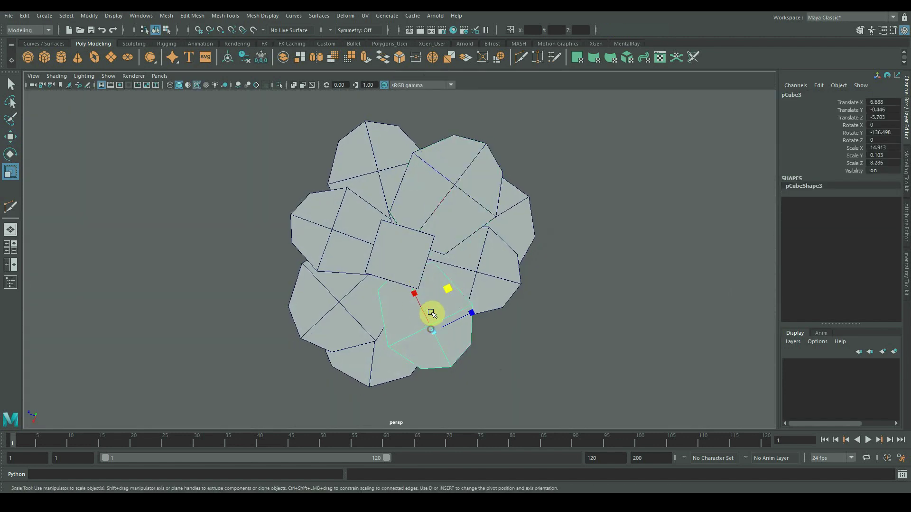
{"action": "key", "text": "w"}
{"action": "left_click_drag", "start_coordinate": [438, 334], "coordinate": [429, 324]}
{"action": "left_click_drag", "start_coordinate": [430, 324], "coordinate": [422, 320], "text": "alt"}
Step: Nudge three more petals around the flower inward to tighten the arrangement
{"action": "left_click", "coordinate": [335, 302]}
{"action": "left_click_drag", "start_coordinate": [335, 302], "coordinate": [334, 297]}
{"action": "left_click", "coordinate": [477, 276]}
{"action": "left_click_drag", "start_coordinate": [477, 276], "coordinate": [472, 270]}
{"action": "left_click", "coordinate": [459, 188]}
{"action": "left_click_drag", "start_coordinate": [458, 188], "coordinate": [455, 193]}
Step: Adjust the outer lower-layer petals, rotating the large one and moving the opposite one closer to the centre
{"action": "left_click", "coordinate": [381, 168]}
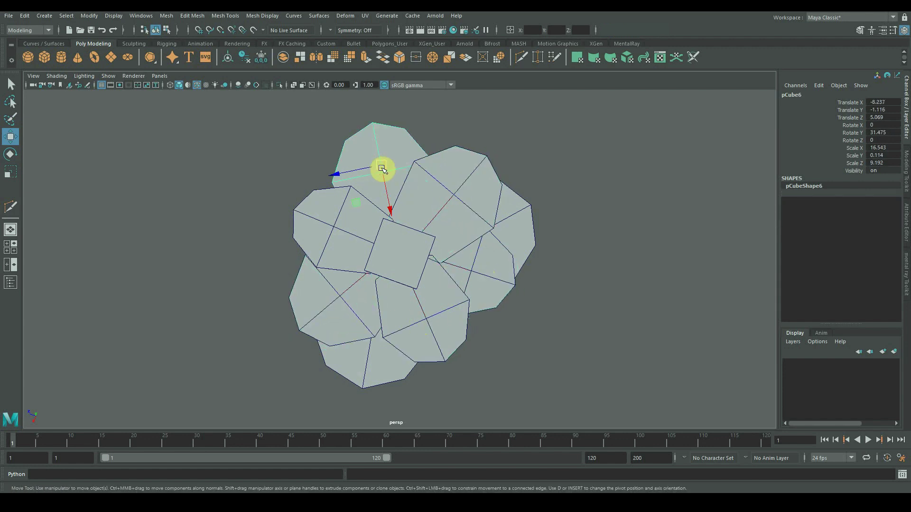
{"action": "left_click", "coordinate": [517, 230]}
{"action": "key", "text": "e"}
{"action": "left_click_drag", "start_coordinate": [526, 230], "coordinate": [495, 226]}
{"action": "key", "text": "w"}
{"action": "left_click", "coordinate": [409, 369]}
{"action": "left_click_drag", "start_coordinate": [377, 321], "coordinate": [377, 315]}
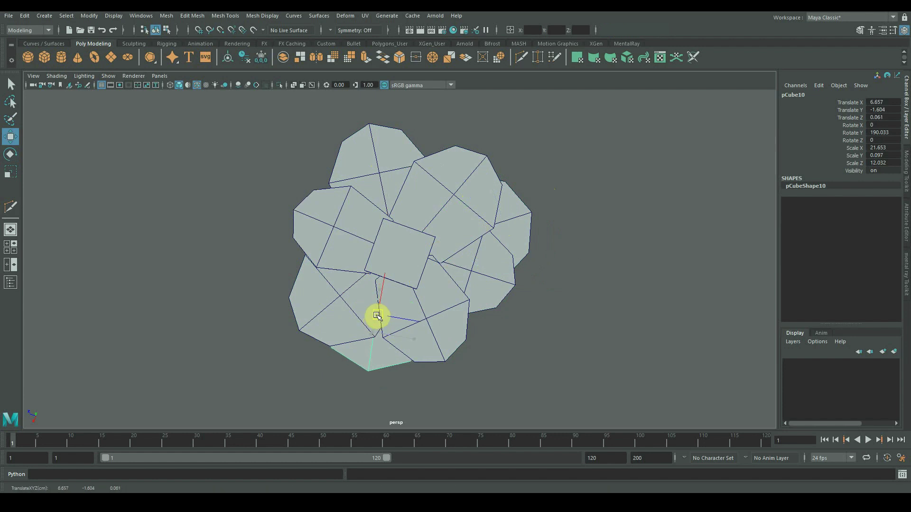
Step: Rotate the second-layer petal beside the square centre to about 142.7° in Y and shift it slightly inward
{"action": "left_click", "coordinate": [315, 291]}
{"action": "key", "text": "e"}
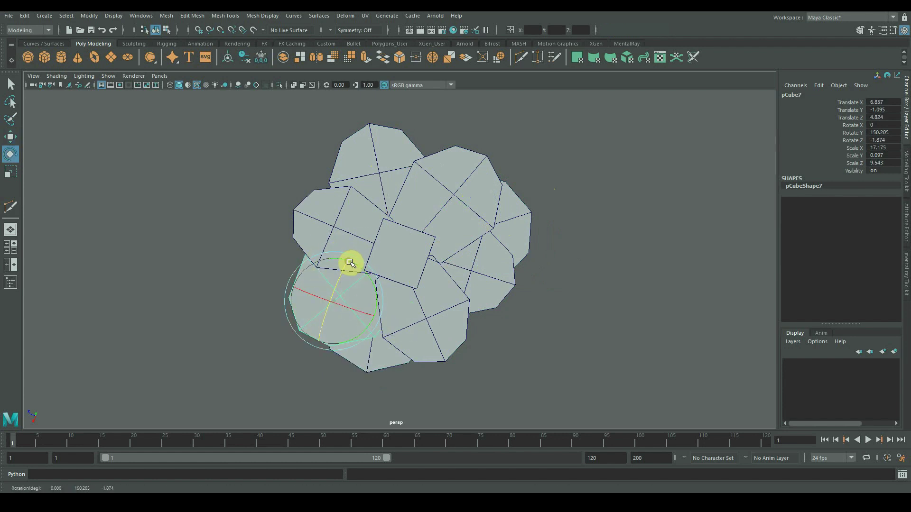
{"action": "left_click_drag", "start_coordinate": [364, 273], "coordinate": [366, 272]}
{"action": "key", "text": "w"}
{"action": "left_click_drag", "start_coordinate": [334, 299], "coordinate": [335, 295]}
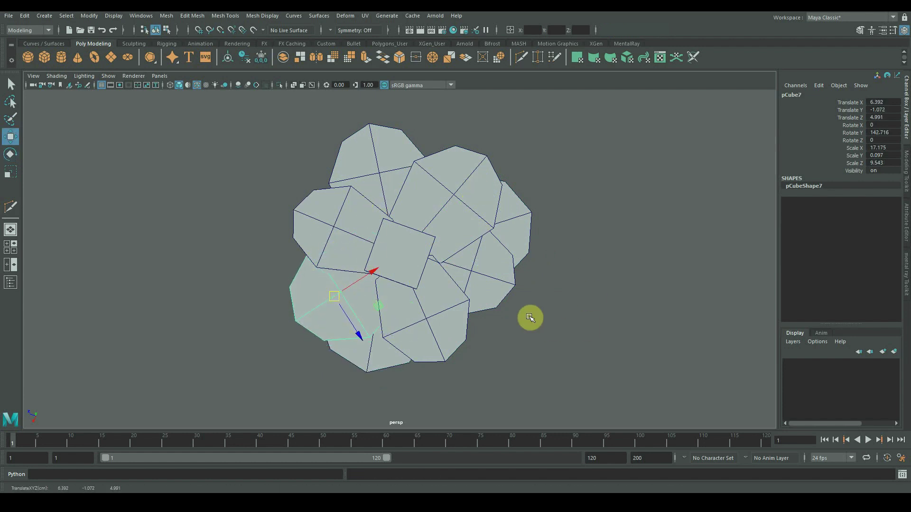
{"action": "left_click", "coordinate": [530, 317]}
{"action": "left_click_drag", "start_coordinate": [496, 322], "coordinate": [465, 280], "text": "alt"}
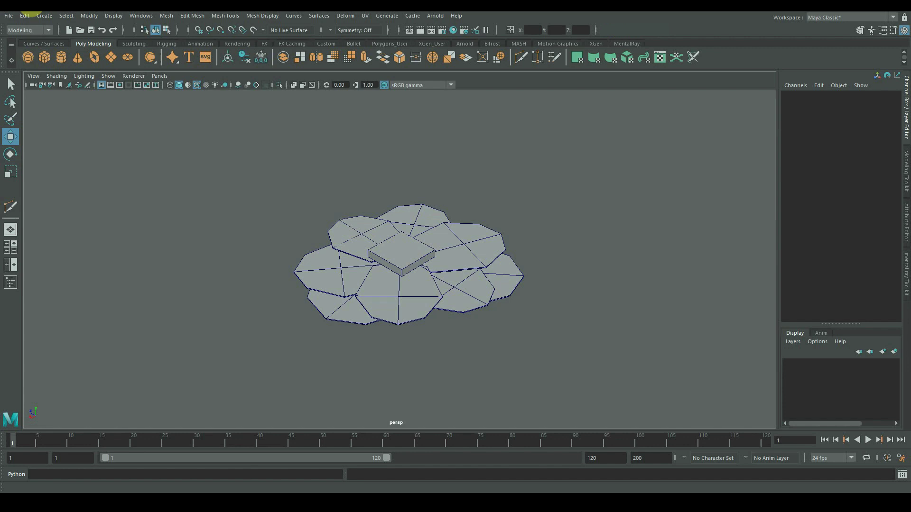
Step: Create a cube about 17.1 units above the flower and scale it into a thin stalk, about 0.192 wide and 6.69 tall
{"action": "left_click", "coordinate": [51, 60]}
{"action": "left_click_drag", "start_coordinate": [403, 219], "coordinate": [426, 272]}
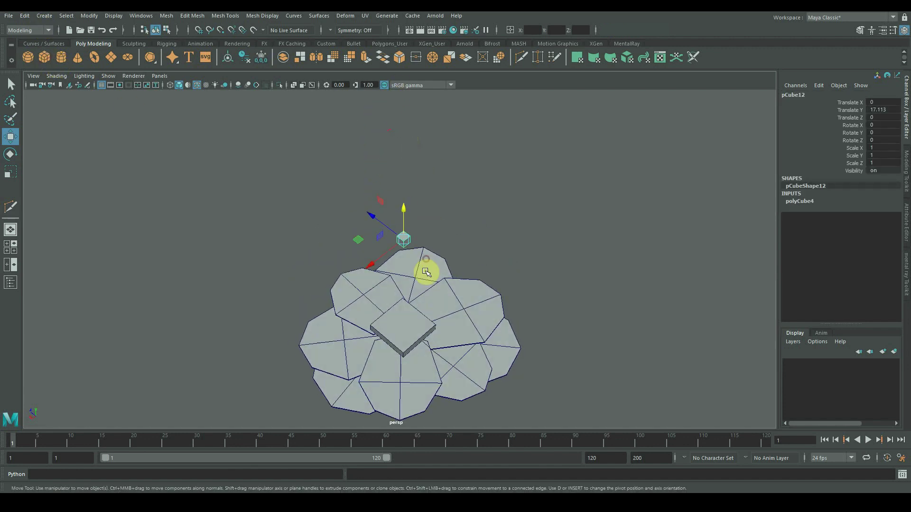
{"action": "key", "text": "r"}
{"action": "left_click_drag", "start_coordinate": [404, 209], "coordinate": [403, 208]}
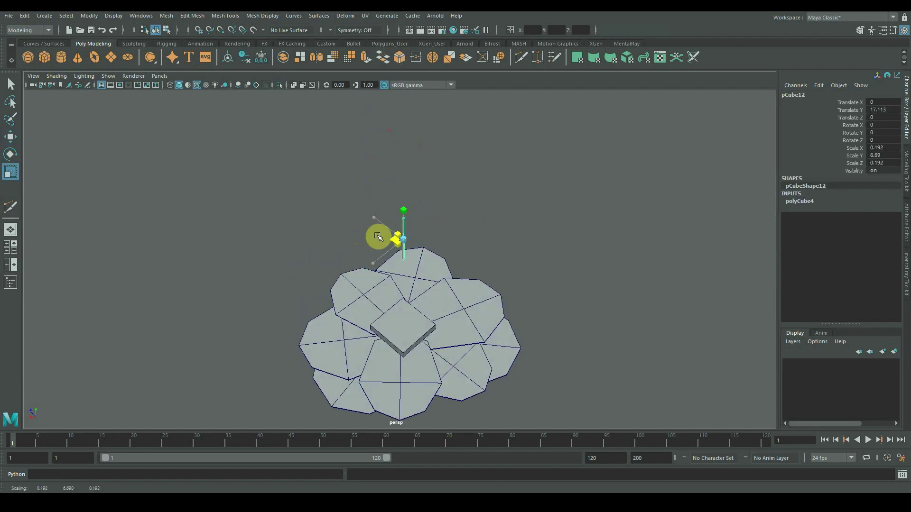
Step: Extrude the stalk's top face upward to add a short end section
{"action": "left_click_drag", "start_coordinate": [378, 236], "coordinate": [414, 238], "text": "alt"}
{"action": "middle_click_drag", "start_coordinate": [413, 201], "coordinate": [409, 293], "text": "alt"}
{"action": "right_click_drag", "start_coordinate": [410, 293], "coordinate": [435, 294], "text": "alt"}
{"action": "right_click_drag", "start_coordinate": [407, 242], "coordinate": [403, 278]}
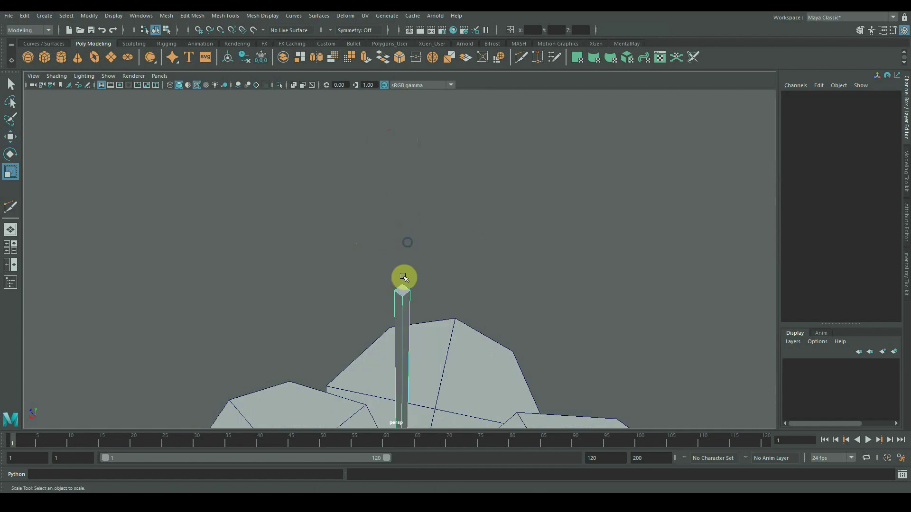
{"action": "left_click", "coordinate": [403, 288]}
{"action": "left_click_drag", "start_coordinate": [412, 322], "coordinate": [421, 281], "text": "alt"}
{"action": "key", "text": "ctrl+e"}
{"action": "middle_click_drag", "start_coordinate": [422, 281], "coordinate": [427, 278], "text": "alt"}
{"action": "scroll", "coordinate": [427, 278], "scroll_direction": "up", "scroll_amount": 5}
{"action": "left_click", "coordinate": [448, 292]}
{"action": "mouse_move", "coordinate": [427, 279]}
{"action": "left_mouse_down", "text": "alt"}
{"action": "mouse_move", "coordinate": [447, 293]}
{"action": "mouse_move", "coordinate": [431, 272]}
{"action": "left_mouse_up", "text": "alt"}
{"action": "scroll", "coordinate": [431, 298], "scroll_direction": "up", "scroll_amount": 4}
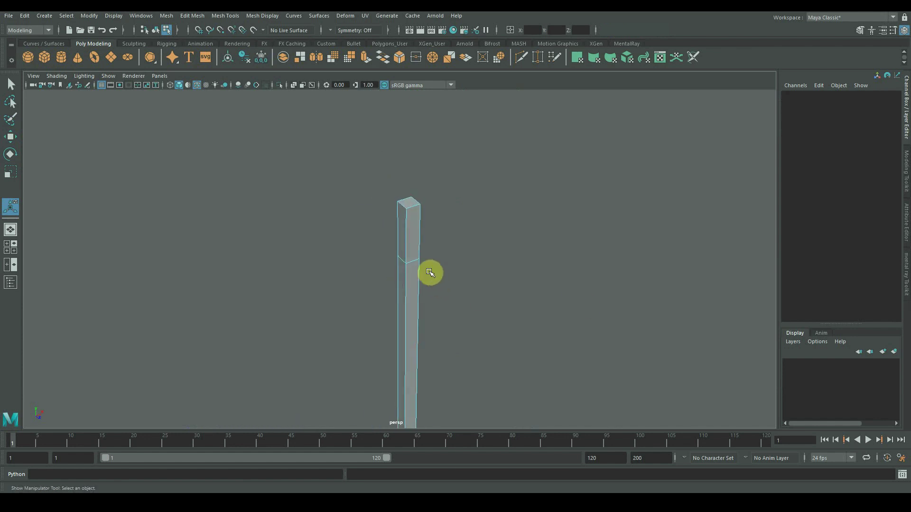
Step: Extrude the two opposite side faces of the stalk's end section outward to form a wider head
{"action": "left_click", "coordinate": [403, 235]}
{"action": "left_click_drag", "start_coordinate": [402, 235], "coordinate": [364, 246], "text": "alt"}
{"action": "left_click_drag", "start_coordinate": [342, 298], "coordinate": [348, 299], "text": "alt"}
{"action": "key", "text": "ctrl+e"}
{"action": "left_click_drag", "start_coordinate": [388, 231], "coordinate": [403, 236]}
{"action": "left_click_drag", "start_coordinate": [351, 250], "coordinate": [368, 233], "text": "alt"}
{"action": "scroll", "coordinate": [370, 234], "scroll_direction": "up", "scroll_amount": 3}
{"action": "left_click", "coordinate": [540, 198]}
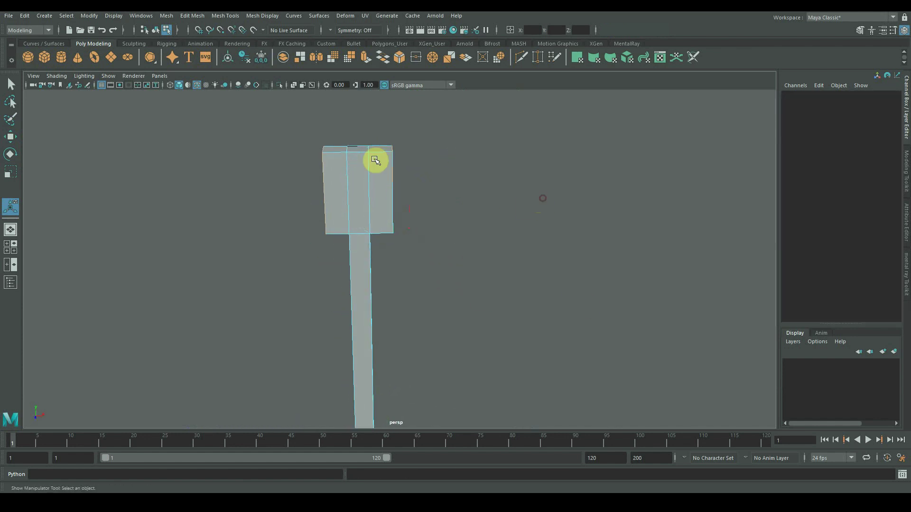
Step: Extrude the top faces of the head's two side lobes upward by about 0.067
{"action": "left_click", "coordinate": [359, 149]}
{"action": "left_click", "coordinate": [386, 167]}
{"action": "key", "text": "ctrl+e"}
{"action": "left_click_drag", "start_coordinate": [381, 116], "coordinate": [380, 110]}
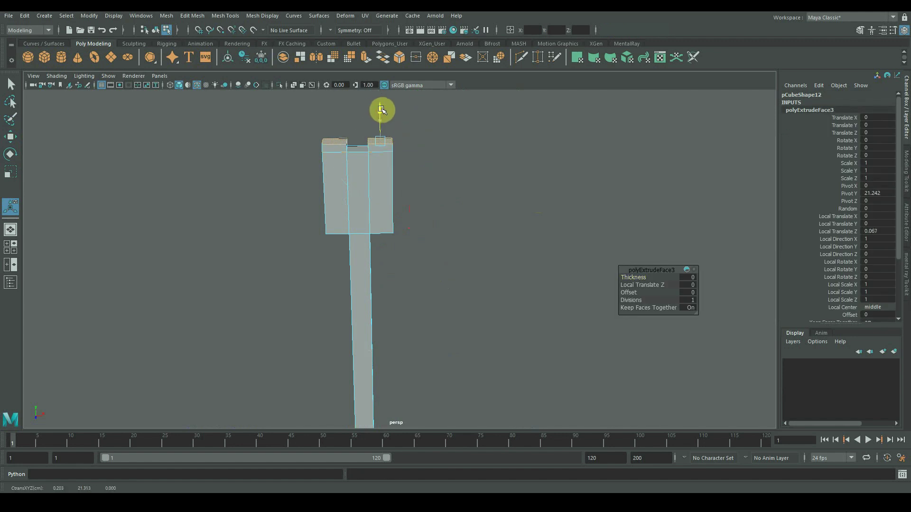
Step: Taper the head by scaling its top vertices inward, and narrow the gap between the two lobes
{"action": "right_click_drag", "start_coordinate": [346, 186], "coordinate": [313, 184]}
{"action": "left_click_drag", "start_coordinate": [243, 97], "coordinate": [413, 156]}
{"action": "key", "text": "r"}
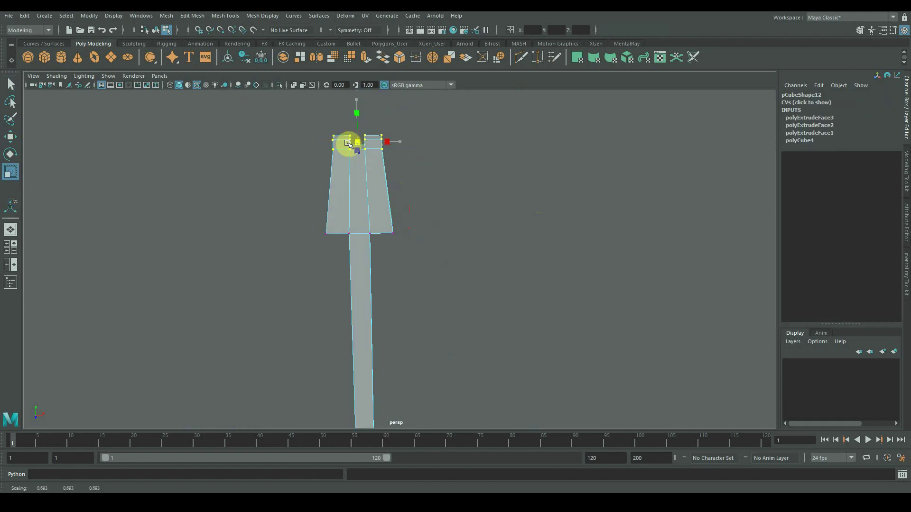
{"action": "left_click_drag", "start_coordinate": [347, 144], "coordinate": [348, 143]}
{"action": "scroll", "coordinate": [417, 174], "scroll_direction": "up", "scroll_amount": 4}
{"action": "middle_click_drag", "start_coordinate": [418, 174], "coordinate": [436, 230], "text": "alt"}
{"action": "left_click_drag", "start_coordinate": [399, 188], "coordinate": [388, 187]}
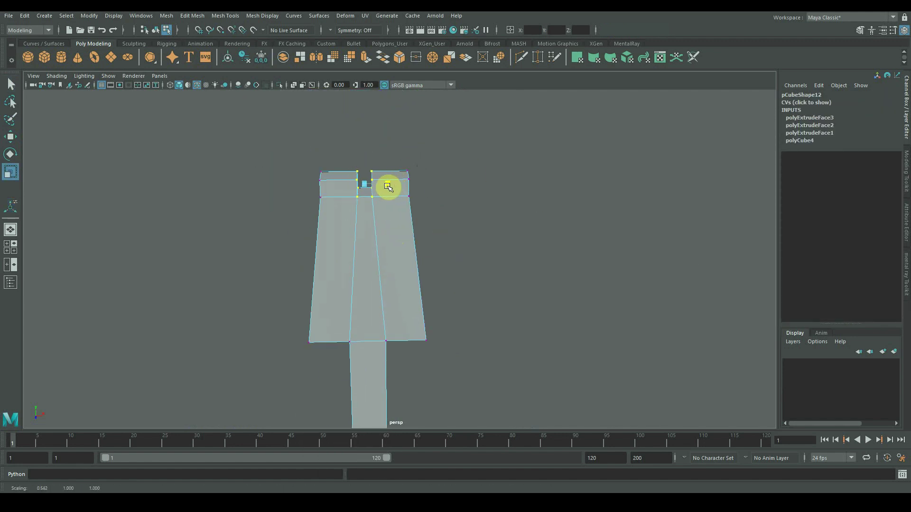
Step: Lower the inner top vertices of both lobes so their tops slope toward the gap
{"action": "left_click_drag", "start_coordinate": [346, 159], "coordinate": [377, 183]}
{"action": "key", "text": "w"}
{"action": "left_click_drag", "start_coordinate": [364, 142], "coordinate": [364, 147]}
{"action": "left_click", "coordinate": [321, 166]}
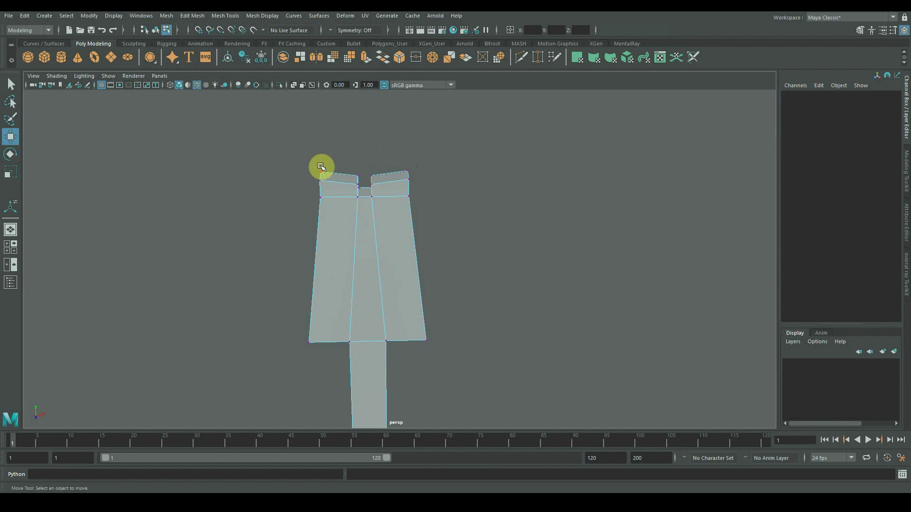
Step: Scale the outer top vertices of both lobes inward to chamfer the head's upper corners
{"action": "right_click_drag", "start_coordinate": [476, 206], "coordinate": [390, 201], "text": "alt"}
{"action": "middle_click_drag", "start_coordinate": [390, 201], "coordinate": [394, 184], "text": "alt"}
{"action": "left_click_drag", "start_coordinate": [351, 182], "coordinate": [336, 168]}
{"action": "key", "text": "r"}
{"action": "mouse_move", "coordinate": [404, 170]}
{"action": "left_mouse_down", "text": "shift"}
{"action": "mouse_move", "coordinate": [421, 183]}
{"action": "mouse_move", "coordinate": [411, 175]}
{"action": "left_mouse_up", "text": "shift"}
{"action": "left_click", "coordinate": [449, 180]}
{"action": "scroll", "coordinate": [405, 304], "scroll_direction": "down", "scroll_amount": 5}
Step: Extrude the underside faces of the head's two lobes with an offset of 0.02
{"action": "scroll", "coordinate": [407, 294], "scroll_direction": "up", "scroll_amount": 8}
{"action": "left_click_drag", "start_coordinate": [374, 314], "coordinate": [365, 172], "text": "alt"}
{"action": "right_click", "coordinate": [363, 195]}
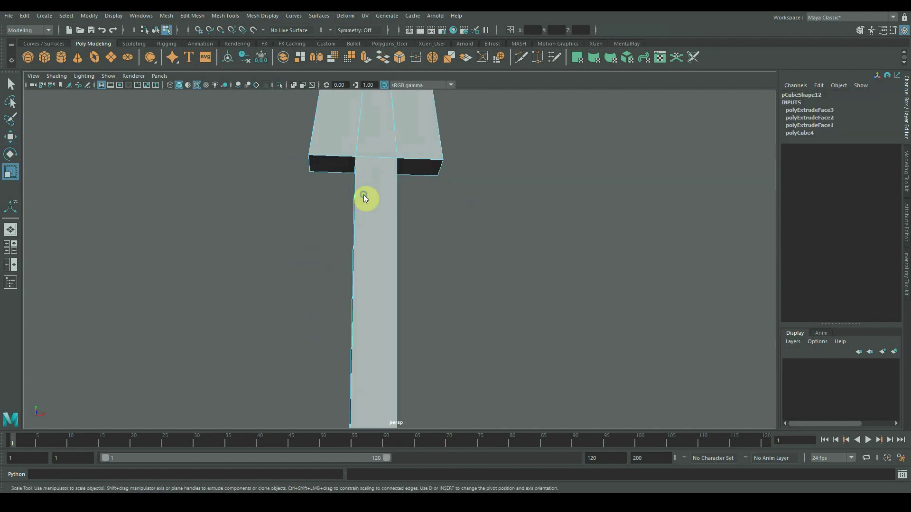
{"action": "key", "text": "ctrl+e"}
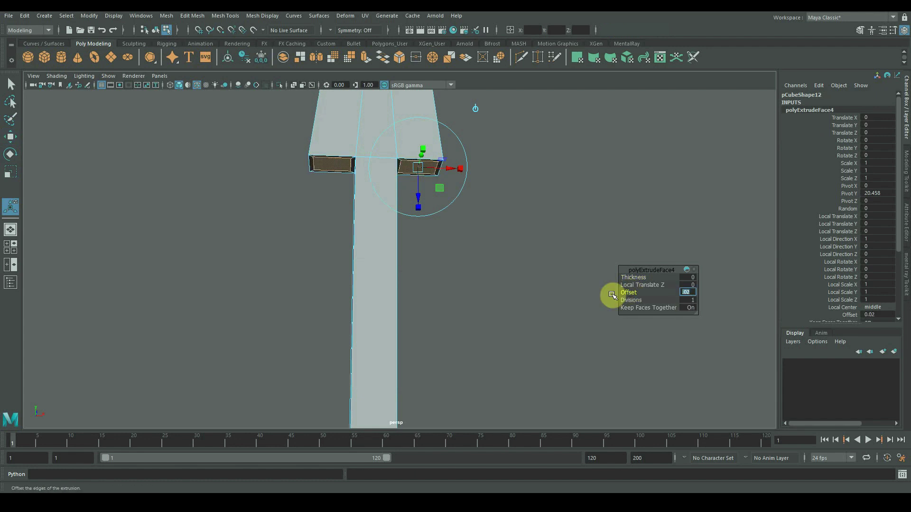
{"action": "left_click", "coordinate": [542, 172]}
{"action": "right_click_drag", "start_coordinate": [542, 172], "coordinate": [264, 254], "text": "alt"}
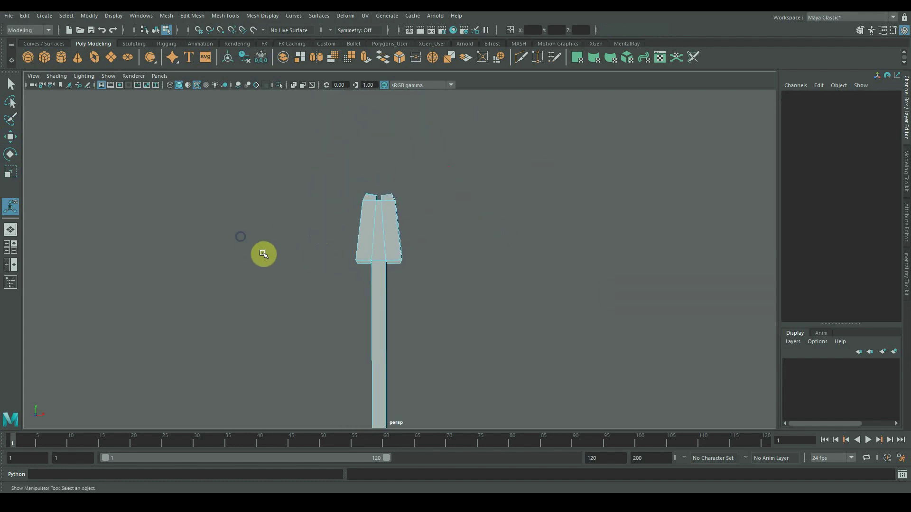
Step: Select the head's top vertices and move them down to shorten the head
{"action": "right_click_drag", "start_coordinate": [377, 209], "coordinate": [347, 207]}
{"action": "left_click_drag", "start_coordinate": [350, 178], "coordinate": [443, 218]}
{"action": "key", "text": "w"}
{"action": "left_click_drag", "start_coordinate": [379, 182], "coordinate": [380, 191]}
{"action": "left_click", "coordinate": [479, 294]}
Step: Move the stalk's bottom vertices upward to shorten the stalk
{"action": "scroll", "coordinate": [492, 317], "scroll_direction": "down", "scroll_amount": 5}
{"action": "middle_click_drag", "start_coordinate": [492, 317], "coordinate": [510, 226], "text": "alt"}
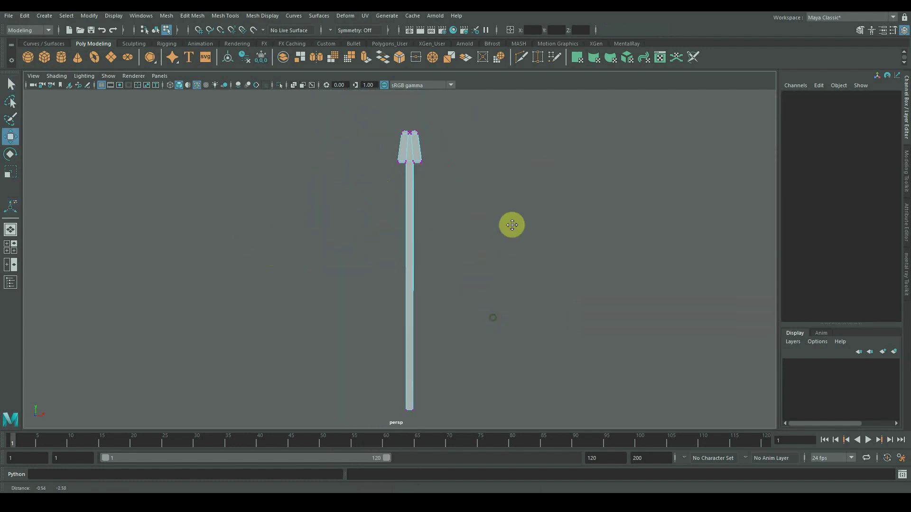
{"action": "left_click_drag", "start_coordinate": [345, 385], "coordinate": [472, 448]}
{"action": "left_click_drag", "start_coordinate": [409, 361], "coordinate": [406, 244]}
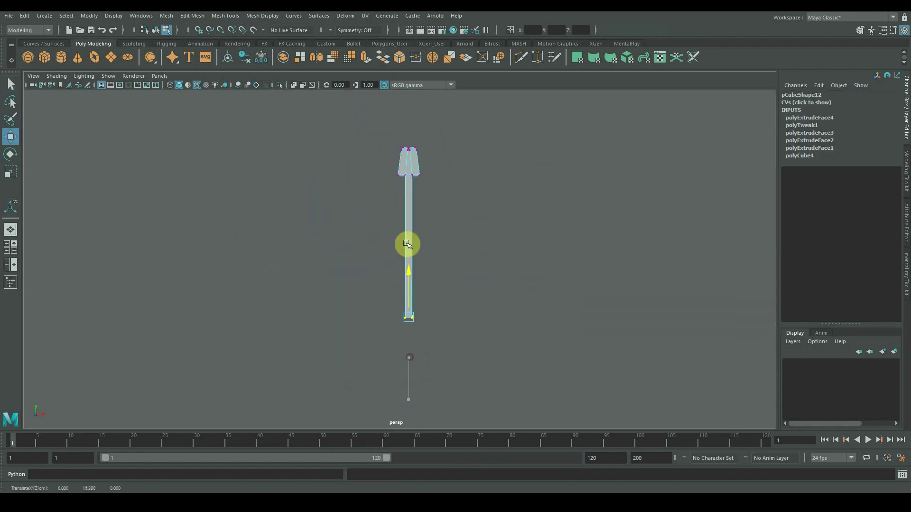
Step: Extrude the flat side faces of the head's two lobes with an offset of 0.02, moved out about 0.043
{"action": "left_click", "coordinate": [450, 207]}
{"action": "middle_click_drag", "start_coordinate": [398, 175], "coordinate": [435, 319], "text": "alt"}
{"action": "scroll", "coordinate": [424, 218], "scroll_direction": "up", "scroll_amount": 6}
{"action": "left_click_drag", "start_coordinate": [435, 320], "coordinate": [409, 342], "text": "alt"}
{"action": "left_click", "coordinate": [378, 291]}
{"action": "key", "text": "t"}
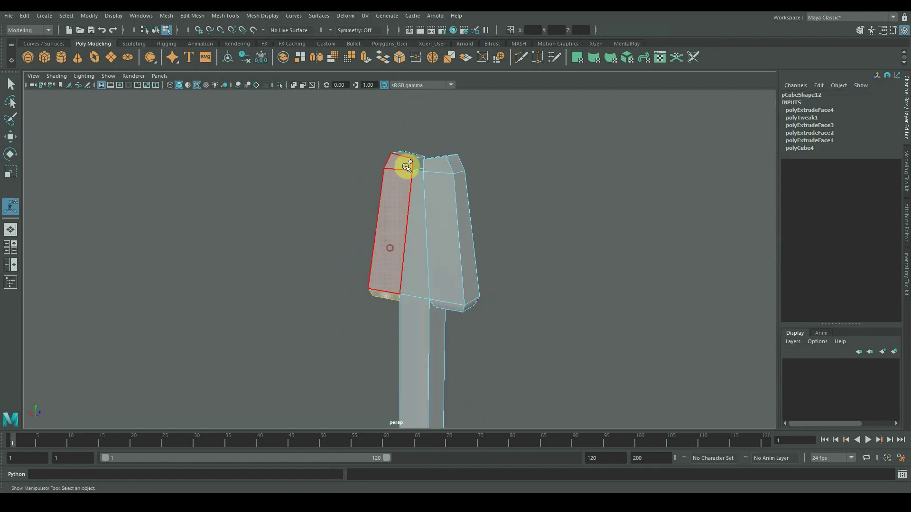
{"action": "left_click_drag", "start_coordinate": [407, 166], "coordinate": [362, 212], "text": "alt"}
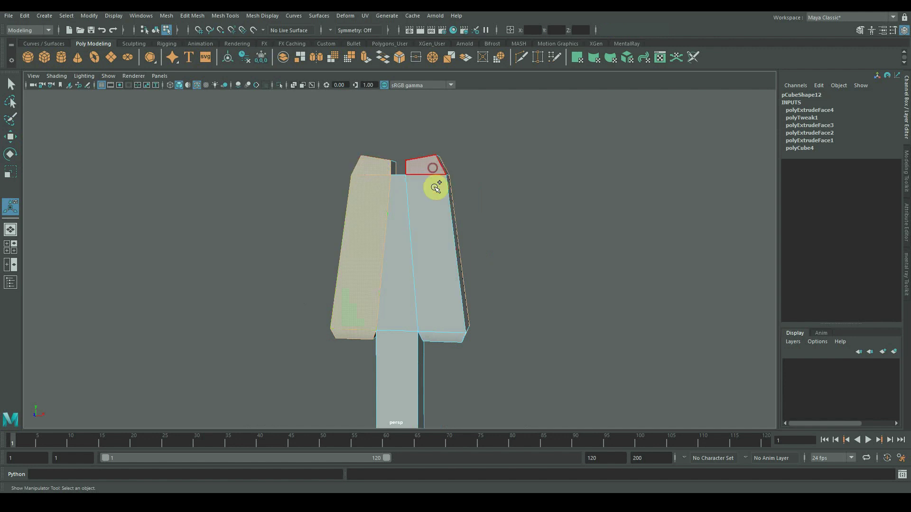
{"action": "key", "text": "ctrl+e"}
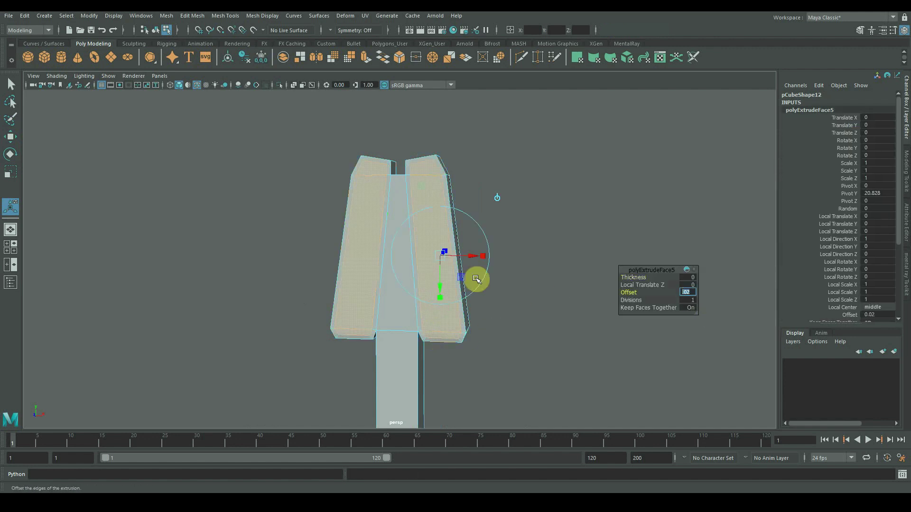
{"action": "left_click_drag", "start_coordinate": [476, 279], "coordinate": [409, 296], "text": "alt"}
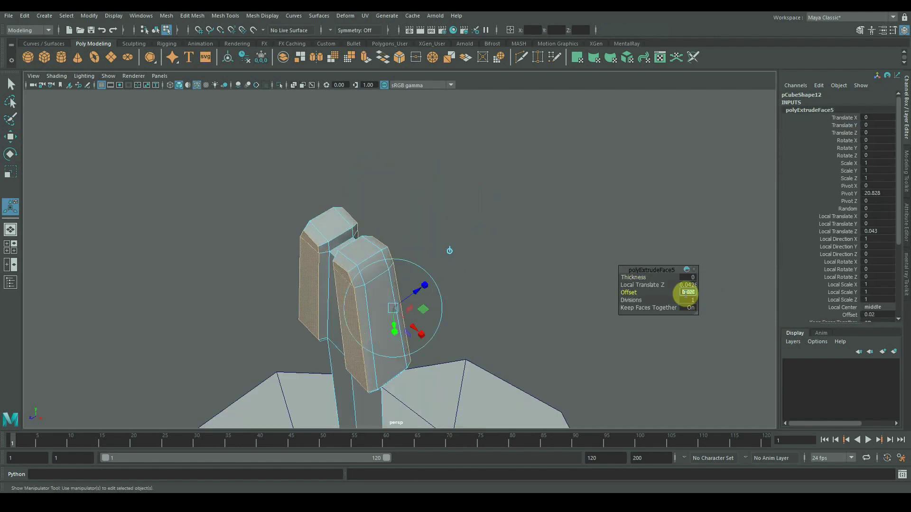
{"action": "left_click_drag", "start_coordinate": [545, 269], "coordinate": [650, 227], "text": "alt"}
{"action": "left_click", "coordinate": [650, 228]}
Step: Create a new cube, raise it to about 31.15 in Y and move it to about 75.14 in X, clear of the flower
{"action": "left_click_drag", "start_coordinate": [429, 324], "coordinate": [549, 254], "text": "alt"}
{"action": "right_click_drag", "start_coordinate": [549, 254], "coordinate": [348, 216], "text": "alt"}
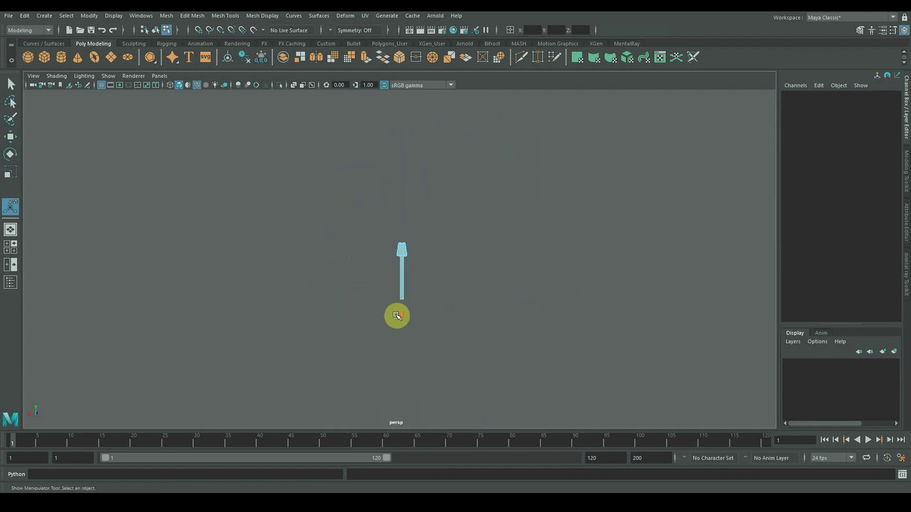
{"action": "left_click_drag", "start_coordinate": [397, 316], "coordinate": [396, 145], "text": "alt"}
{"action": "left_click", "coordinate": [44, 57]}
{"action": "key", "text": "w"}
{"action": "middle_click_drag", "start_coordinate": [433, 190], "coordinate": [433, 265], "text": "alt"}
{"action": "left_click_drag", "start_coordinate": [435, 263], "coordinate": [481, 290], "text": "alt"}
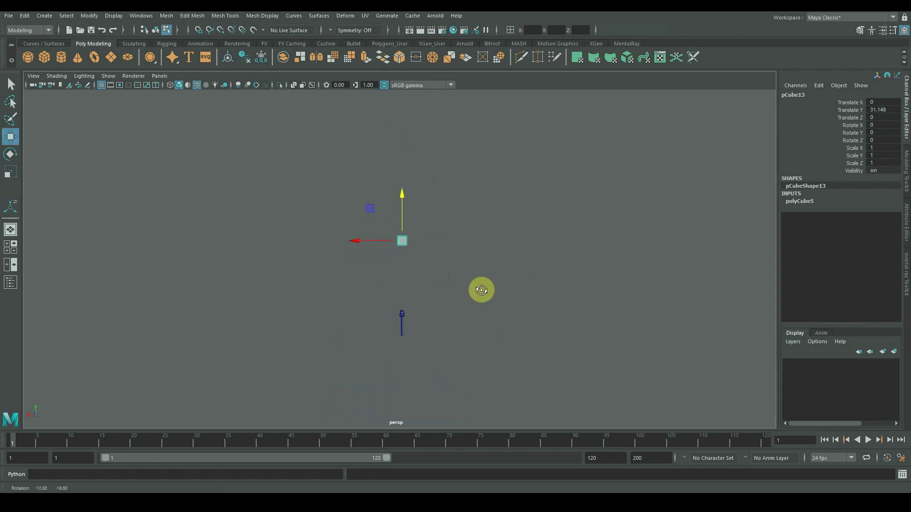
{"action": "right_click_drag", "start_coordinate": [561, 311], "coordinate": [384, 318], "text": "alt"}
{"action": "left_click_drag", "start_coordinate": [357, 249], "coordinate": [7, 271]}
Step: Scale the new cube into a thin, long strip, about 0.045 in Y and 6.84 in Z, and widen it in X
{"action": "key", "text": "f"}
{"action": "right_click_drag", "start_coordinate": [634, 356], "coordinate": [342, 317], "text": "alt"}
{"action": "key", "text": "r"}
{"action": "left_click_drag", "start_coordinate": [397, 221], "coordinate": [397, 243]}
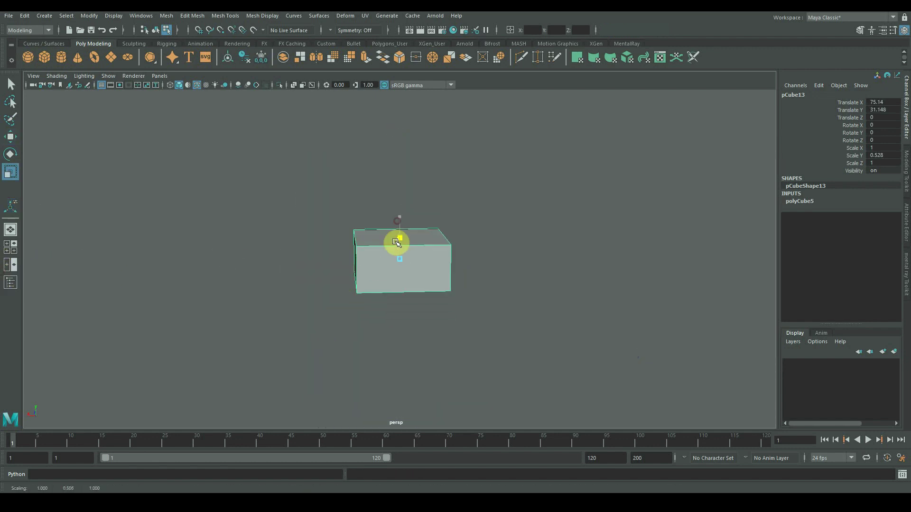
{"action": "left_click_drag", "start_coordinate": [388, 190], "coordinate": [387, 176]}
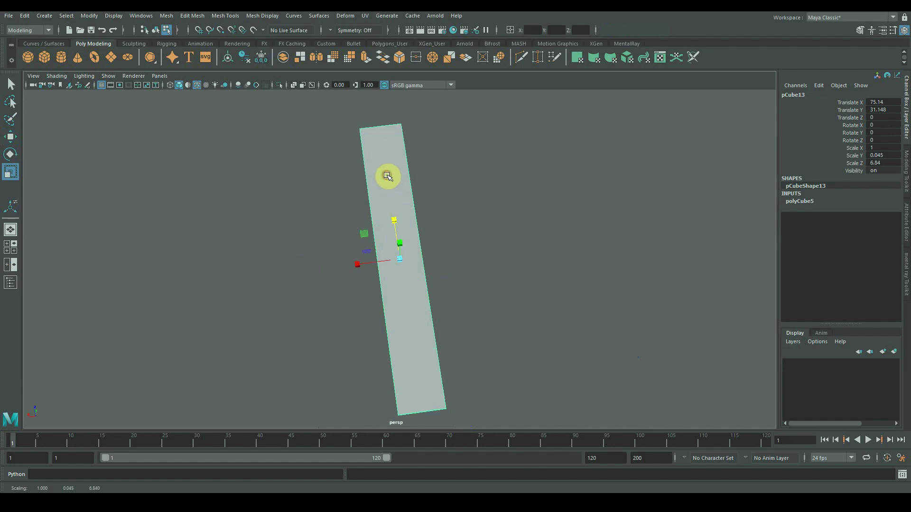
{"action": "right_click_drag", "start_coordinate": [480, 273], "coordinate": [436, 234], "text": "alt"}
{"action": "left_click_drag", "start_coordinate": [324, 265], "coordinate": [107, 272]}
{"action": "left_click_drag", "start_coordinate": [324, 268], "coordinate": [343, 265]}
Step: Cut two lengthwise edge loops into the strip to divide it into three bands
{"action": "right_click_drag", "start_coordinate": [394, 283], "coordinate": [346, 271], "text": "shift"}
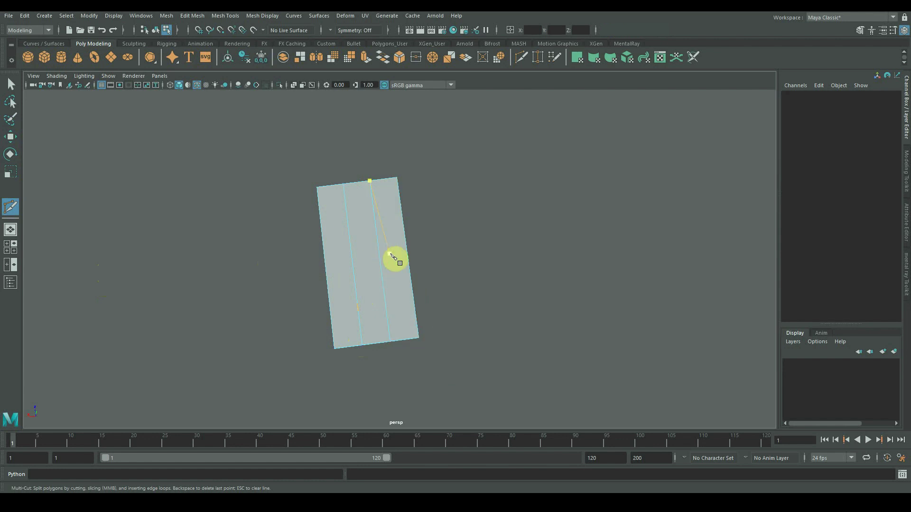
{"action": "key", "text": "Escape"}
{"action": "middle_click_drag", "start_coordinate": [370, 201], "coordinate": [383, 240], "text": "alt"}
{"action": "key", "text": "q"}
Step: Move the middle vertices at one end outward to bevel its corners, and scale the strip's vertices in thickness
{"action": "left_click_drag", "start_coordinate": [382, 240], "coordinate": [353, 218], "text": "alt"}
{"action": "middle_click_drag", "start_coordinate": [336, 337], "coordinate": [346, 272], "text": "alt"}
{"action": "left_click_drag", "start_coordinate": [371, 284], "coordinate": [388, 261], "text": "alt"}
{"action": "left_click", "coordinate": [376, 305]}
{"action": "key", "text": "w"}
{"action": "key", "text": "r"}
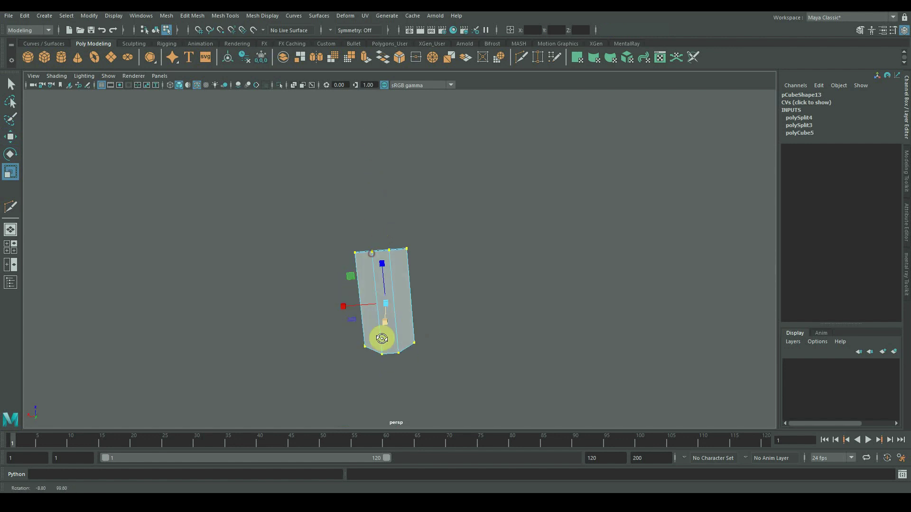
{"action": "left_click_drag", "start_coordinate": [382, 339], "coordinate": [383, 365], "text": "alt"}
Step: Extrude the middle face at the strip's square end with an offset of 0.02 and pull it outward
{"action": "right_click_drag", "start_coordinate": [368, 220], "coordinate": [371, 247]}
{"action": "scroll", "coordinate": [374, 246], "scroll_direction": "up", "scroll_amount": 7}
{"action": "left_click", "coordinate": [362, 236]}
{"action": "middle_click_drag", "start_coordinate": [474, 270], "coordinate": [546, 304], "text": "alt"}
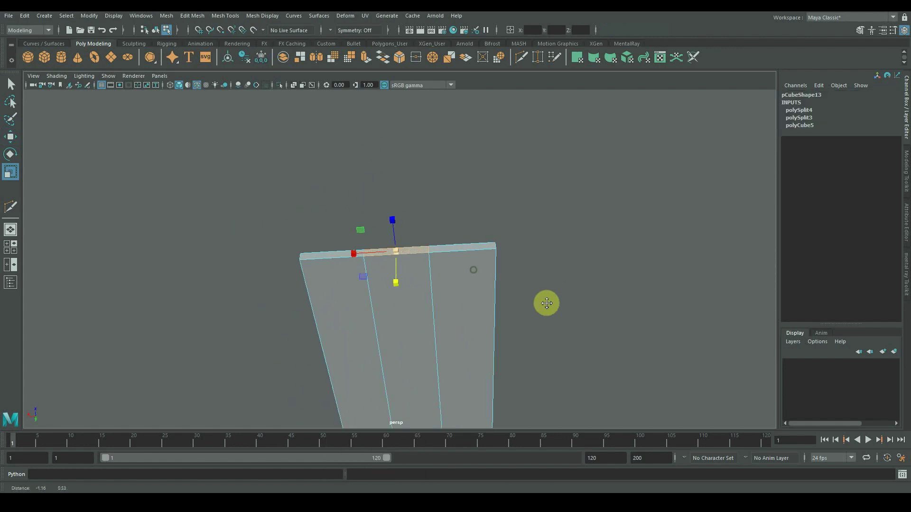
{"action": "key", "text": "ctrl+e"}
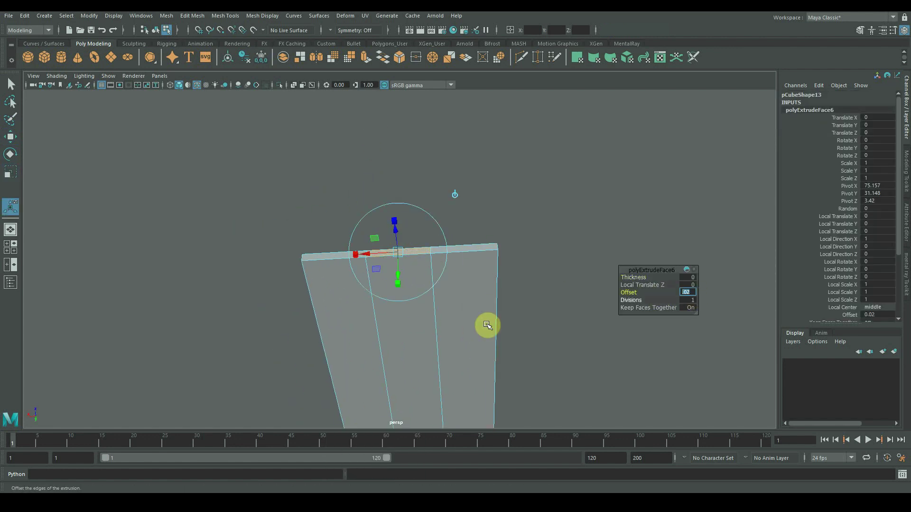
{"action": "left_click_drag", "start_coordinate": [396, 230], "coordinate": [355, 54]}
Step: Extrude the two outer faces at the square end with an offset of 0.02, pulled out about 2.94
{"action": "left_click", "coordinate": [337, 254]}
{"action": "left_click", "coordinate": [462, 249], "text": "shift"}
{"action": "key", "text": "ctrl+e"}
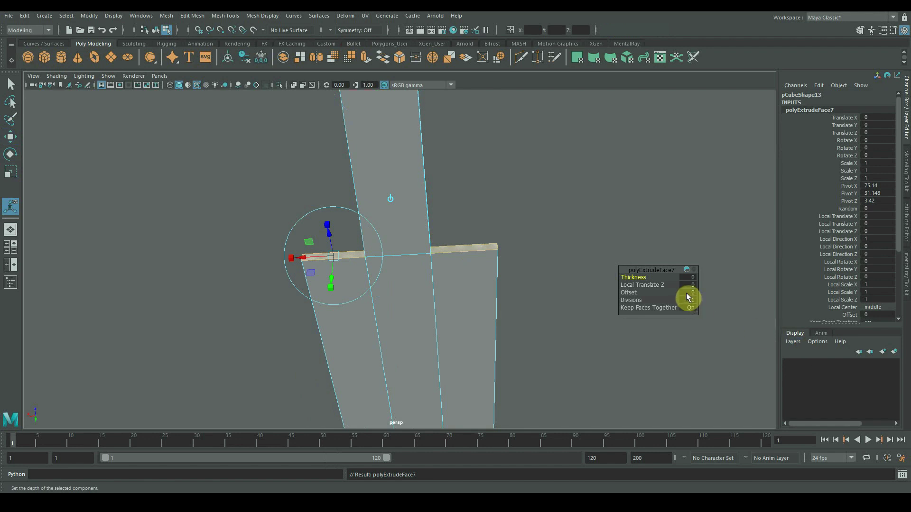
{"action": "left_click_drag", "start_coordinate": [327, 235], "coordinate": [347, 172]}
{"action": "scroll", "coordinate": [397, 315], "scroll_direction": "down", "scroll_amount": 3}
{"action": "left_click_drag", "start_coordinate": [397, 314], "coordinate": [437, 336], "text": "alt"}
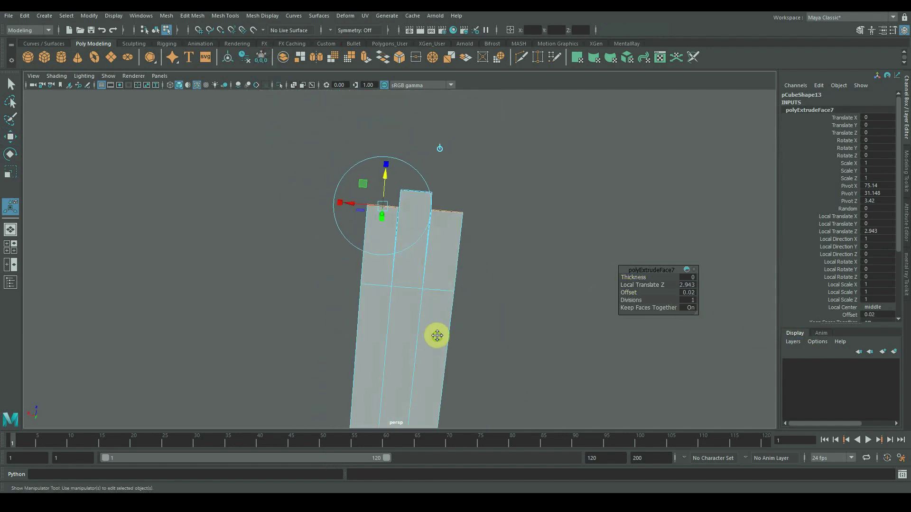
Step: Select the vertices of the three prongs and the row at their base, and move them back to shorten the piece
{"action": "middle_click_drag", "start_coordinate": [437, 336], "coordinate": [418, 305], "text": "alt"}
{"action": "left_click_drag", "start_coordinate": [417, 305], "coordinate": [387, 290], "text": "alt"}
{"action": "right_click_drag", "start_coordinate": [427, 217], "coordinate": [374, 190]}
{"action": "scroll", "coordinate": [472, 312], "scroll_direction": "down", "scroll_amount": 2}
{"action": "left_click_drag", "start_coordinate": [479, 163], "coordinate": [349, 287]}
{"action": "key", "text": "w"}
{"action": "left_click_drag", "start_coordinate": [419, 210], "coordinate": [347, 264]}
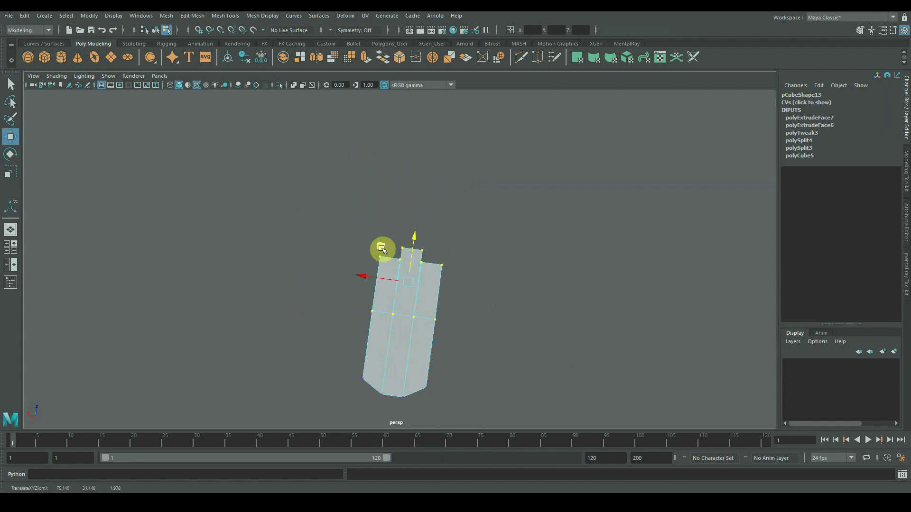
{"action": "left_click", "coordinate": [314, 303]}
Step: Insert lengthwise edge loops along the middle and borders of each prong with the Multi-Cut tool
{"action": "key", "text": "ctrl+shift+x"}
{"action": "right_click_drag", "start_coordinate": [369, 350], "coordinate": [520, 386], "text": "alt"}
{"action": "middle_click_drag", "start_coordinate": [427, 363], "coordinate": [434, 270], "text": "alt"}
{"action": "left_click_drag", "start_coordinate": [433, 271], "coordinate": [417, 240], "text": "alt"}
{"action": "right_click_drag", "start_coordinate": [417, 239], "coordinate": [467, 248], "text": "alt"}
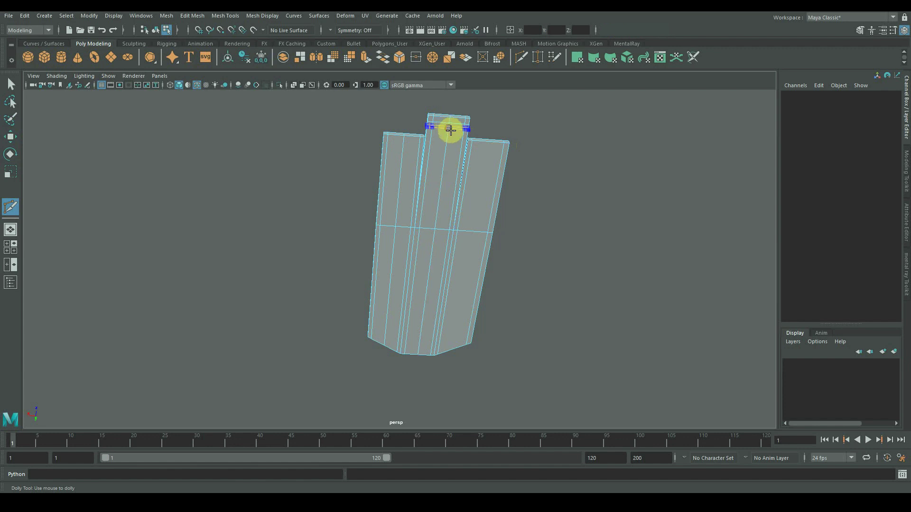
{"action": "left_click", "coordinate": [487, 145], "text": "ctrl"}
Step: Select the centre vertices of the prong tips and pull them outward with soft selection at a falloff radius of about 2.21
{"action": "right_click_drag", "start_coordinate": [549, 254], "coordinate": [459, 246], "text": "alt"}
{"action": "key", "text": "q"}
{"action": "left_click_drag", "start_coordinate": [457, 246], "coordinate": [454, 222], "text": "alt"}
{"action": "right_click_drag", "start_coordinate": [454, 222], "coordinate": [400, 174]}
{"action": "left_click_drag", "start_coordinate": [392, 176], "coordinate": [403, 188]}
{"action": "right_click_drag", "start_coordinate": [424, 160], "coordinate": [514, 174], "text": "alt"}
{"action": "middle_click_drag", "start_coordinate": [515, 175], "coordinate": [507, 209], "text": "alt"}
{"action": "key", "text": "w"}
{"action": "key", "text": "b"}
{"action": "left_click_drag", "start_coordinate": [483, 195], "coordinate": [447, 176], "text": "shift"}
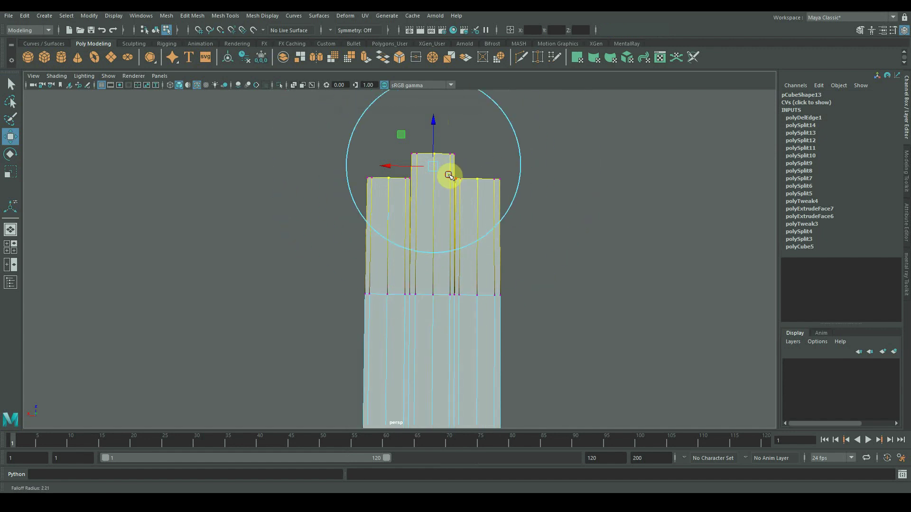
{"action": "left_click_drag", "start_coordinate": [433, 130], "coordinate": [422, 20]}
{"action": "right_click_drag", "start_coordinate": [535, 217], "coordinate": [312, 210], "text": "alt"}
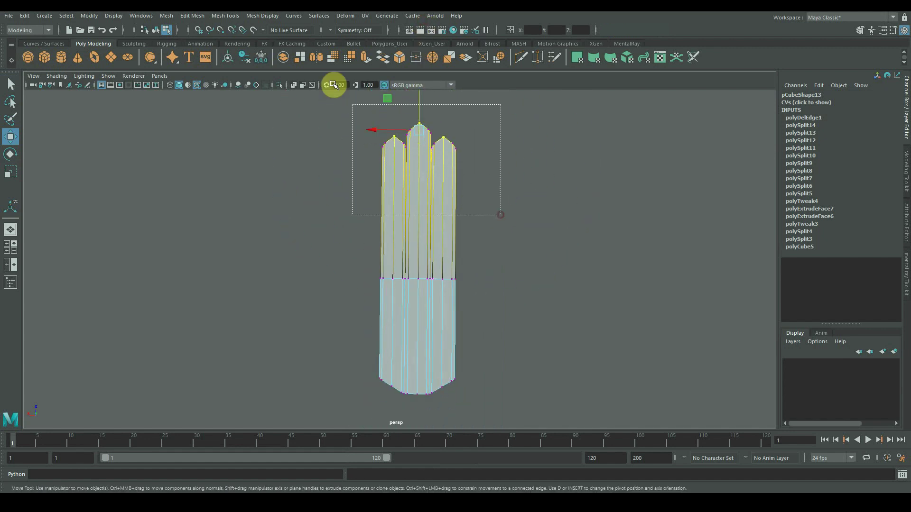
Step: Select the upper vertices of the prongs, turn off soft selection and move them back to shorten the prongs
{"action": "left_click_drag", "start_coordinate": [334, 84], "coordinate": [333, 84]}
{"action": "key", "text": "b"}
{"action": "left_click_drag", "start_coordinate": [419, 107], "coordinate": [422, 166]}
{"action": "left_click", "coordinate": [496, 220]}
Step: Examine the three-pronged piece from several sides and return to object selection
{"action": "scroll", "coordinate": [451, 266], "scroll_direction": "up", "scroll_amount": 3}
{"action": "left_click_drag", "start_coordinate": [451, 265], "coordinate": [432, 245], "text": "alt"}
{"action": "middle_click_drag", "start_coordinate": [431, 238], "coordinate": [423, 287], "text": "alt"}
{"action": "right_click_drag", "start_coordinate": [429, 280], "coordinate": [532, 262], "text": "alt"}
{"action": "left_click_drag", "start_coordinate": [453, 267], "coordinate": [514, 288], "text": "alt"}
{"action": "right_click_drag", "start_coordinate": [513, 288], "coordinate": [409, 275], "text": "alt"}
{"action": "middle_click_drag", "start_coordinate": [407, 272], "coordinate": [425, 211], "text": "alt"}
{"action": "left_click_drag", "start_coordinate": [425, 212], "coordinate": [419, 218], "text": "alt"}
{"action": "right_click_drag", "start_coordinate": [421, 219], "coordinate": [472, 197]}
{"action": "right_click_drag", "start_coordinate": [535, 223], "coordinate": [510, 249], "text": "alt"}
{"action": "left_click_drag", "start_coordinate": [533, 242], "coordinate": [437, 220], "text": "alt"}
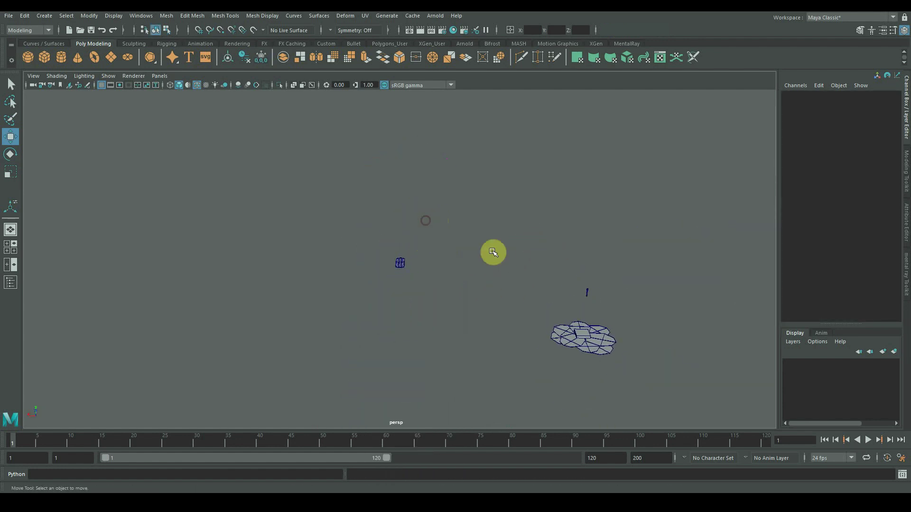
Step: Select the small cube beneath the flower's square centre and move it down below the petals
{"action": "key", "text": "q"}
{"action": "left_click_drag", "start_coordinate": [493, 253], "coordinate": [391, 243], "text": "alt"}
{"action": "key", "text": "f"}
{"action": "left_click_drag", "start_coordinate": [430, 264], "coordinate": [429, 306]}
{"action": "left_click", "coordinate": [569, 356]}
{"action": "right_click_drag", "start_coordinate": [424, 303], "coordinate": [551, 272], "text": "alt"}
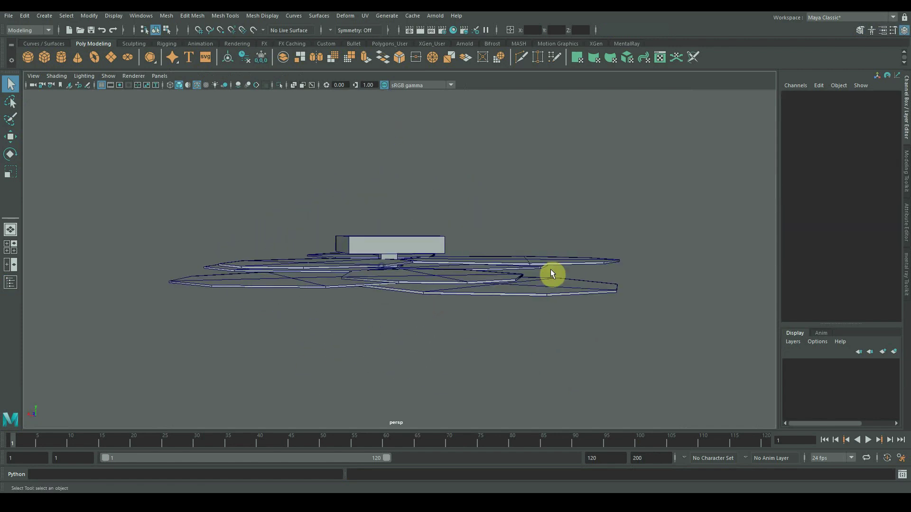
{"action": "left_click_drag", "start_coordinate": [550, 273], "coordinate": [545, 267], "text": "alt"}
{"action": "left_click", "coordinate": [388, 267]}
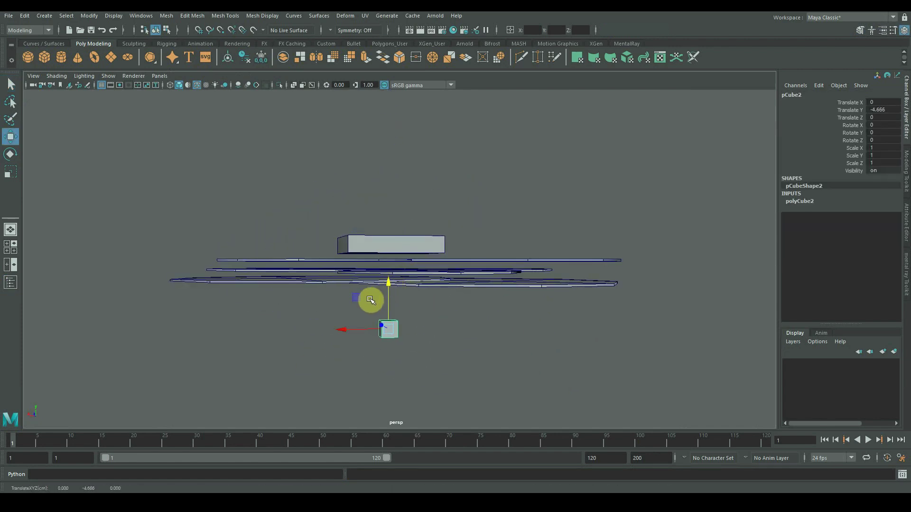
Step: Select all the petals without the square centre and the small cube, and isolate them in the view
{"action": "left_click_drag", "start_coordinate": [392, 293], "coordinate": [385, 316], "text": "alt"}
{"action": "left_click_drag", "start_coordinate": [235, 145], "coordinate": [613, 444]}
{"action": "left_click", "coordinate": [403, 238], "text": "ctrl"}
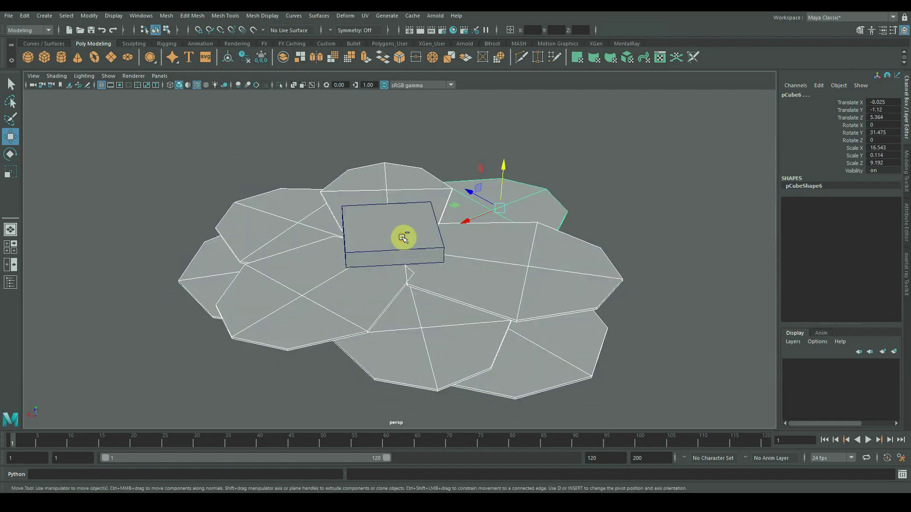
{"action": "left_click_drag", "start_coordinate": [395, 338], "coordinate": [350, 307], "text": "alt"}
{"action": "left_click", "coordinate": [396, 333], "text": "ctrl"}
{"action": "key", "text": "ctrl+1"}
{"action": "scroll", "coordinate": [492, 234], "scroll_direction": "up", "scroll_amount": 5}
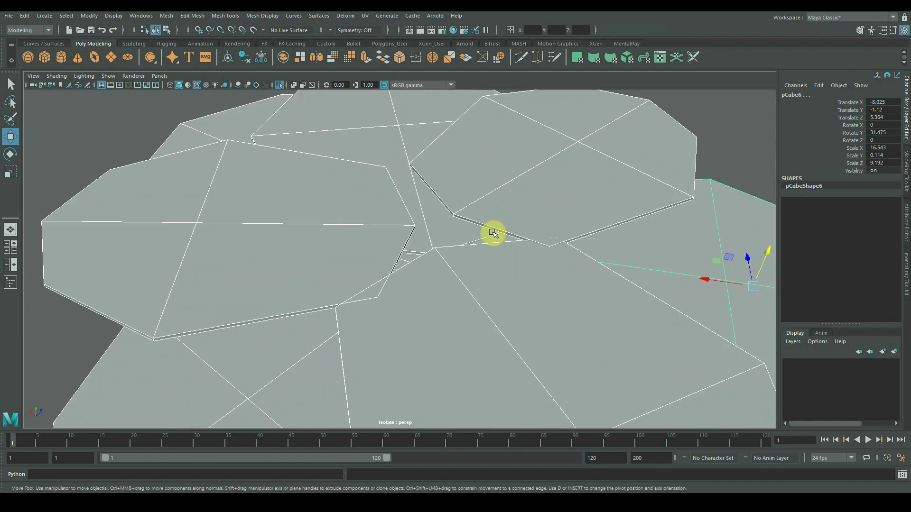
Step: Combine the isolated petals into one mesh and select the thin rim faces around each petal
{"action": "right_click_drag", "start_coordinate": [477, 184], "coordinate": [442, 360]}
{"action": "right_click_drag", "start_coordinate": [470, 201], "coordinate": [469, 227]}
{"action": "left_click", "coordinate": [481, 225]}
{"action": "left_click", "coordinate": [448, 204], "text": "shift"}
{"action": "left_click_drag", "start_coordinate": [441, 231], "coordinate": [269, 323], "text": "alt"}
{"action": "key", "text": "q"}
{"action": "scroll", "coordinate": [269, 322], "scroll_direction": "up", "scroll_amount": 2}
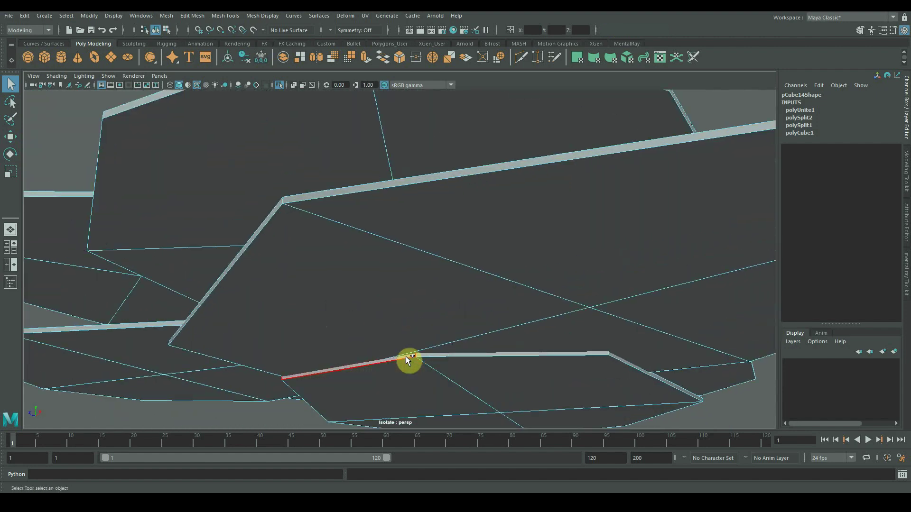
{"action": "left_click", "coordinate": [436, 354], "text": "shift"}
{"action": "scroll", "coordinate": [408, 350], "scroll_direction": "down", "scroll_amount": 3}
{"action": "left_click_drag", "start_coordinate": [412, 332], "coordinate": [176, 314], "text": "alt"}
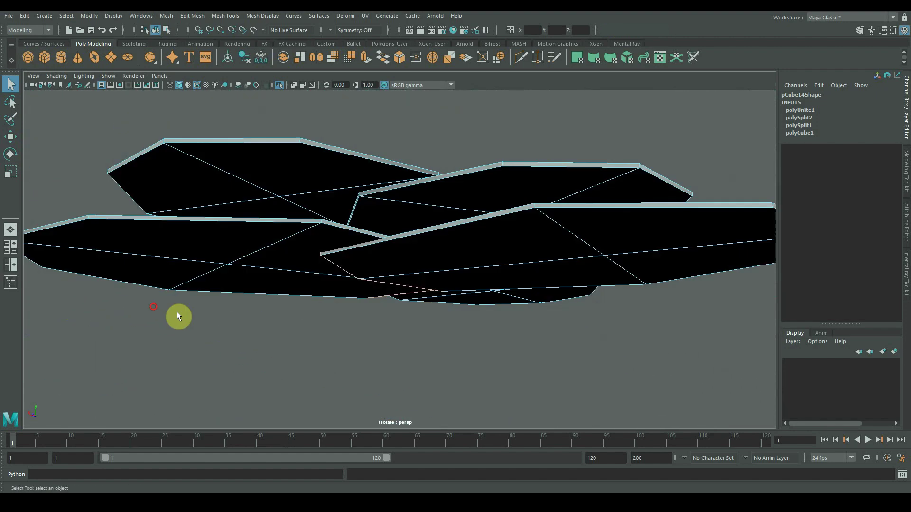
{"action": "scroll", "coordinate": [177, 314], "scroll_direction": "down", "scroll_amount": 4}
{"action": "left_click_drag", "start_coordinate": [332, 309], "coordinate": [411, 327], "text": "alt"}
{"action": "scroll", "coordinate": [411, 329], "scroll_direction": "up", "scroll_amount": 1}
Step: Extrude the petals' selected rim faces and delete the unwanted component from the mesh
{"action": "key", "text": "ctrl+e"}
{"action": "scroll", "coordinate": [479, 283], "scroll_direction": "up", "scroll_amount": 3}
{"action": "left_click_drag", "start_coordinate": [485, 291], "coordinate": [500, 344], "text": "alt"}
{"action": "left_click_drag", "start_coordinate": [358, 230], "coordinate": [364, 222]}
{"action": "scroll", "coordinate": [508, 280], "scroll_direction": "up", "scroll_amount": 3}
{"action": "left_click_drag", "start_coordinate": [510, 281], "coordinate": [520, 313], "text": "alt"}
{"action": "key", "text": "ctrl+z"}
{"action": "left_click_drag", "start_coordinate": [628, 278], "coordinate": [633, 277]}
{"action": "key", "text": "Delete"}
Step: Smooth the combined petal mesh with 1 division
{"action": "right_click_drag", "start_coordinate": [554, 279], "coordinate": [249, 197], "text": "alt"}
{"action": "right_click_drag", "start_coordinate": [406, 217], "coordinate": [469, 185]}
{"action": "right_click_drag", "start_coordinate": [416, 250], "coordinate": [429, 306], "text": "shift"}
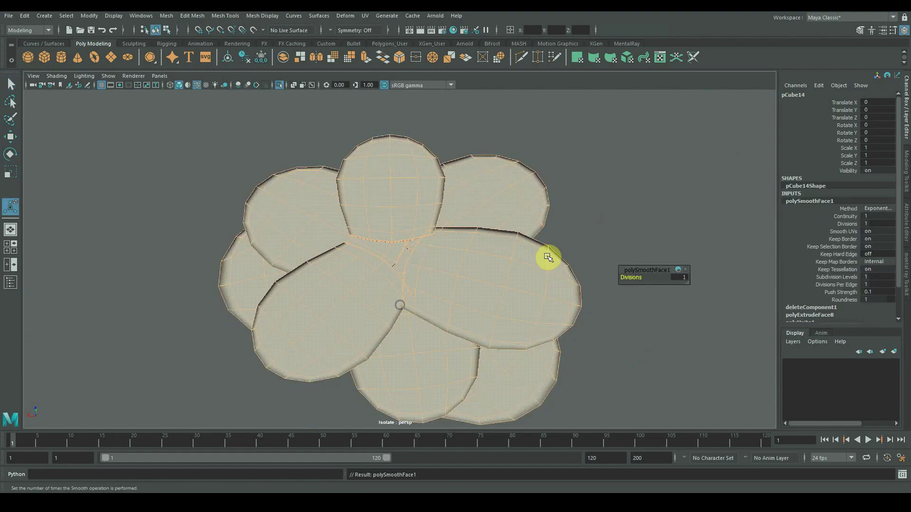
{"action": "left_click", "coordinate": [627, 208]}
Step: Select all faces of the three top-layer petals and scale them vertically to thicken them
{"action": "left_click_drag", "start_coordinate": [517, 303], "coordinate": [472, 284], "text": "alt"}
{"action": "left_click", "coordinate": [474, 260]}
{"action": "right_click_drag", "start_coordinate": [427, 296], "coordinate": [365, 301]}
{"action": "left_click_drag", "start_coordinate": [266, 341], "coordinate": [241, 322], "text": "alt"}
{"action": "right_click_drag", "start_coordinate": [400, 219], "coordinate": [402, 251]}
{"action": "double_click", "coordinate": [380, 296]}
{"action": "left_click_drag", "start_coordinate": [401, 271], "coordinate": [370, 266], "text": "alt"}
{"action": "right_click_drag", "start_coordinate": [370, 266], "coordinate": [441, 231], "text": "alt"}
{"action": "left_click_drag", "start_coordinate": [524, 279], "coordinate": [515, 259], "text": "alt"}
{"action": "key", "text": "r"}
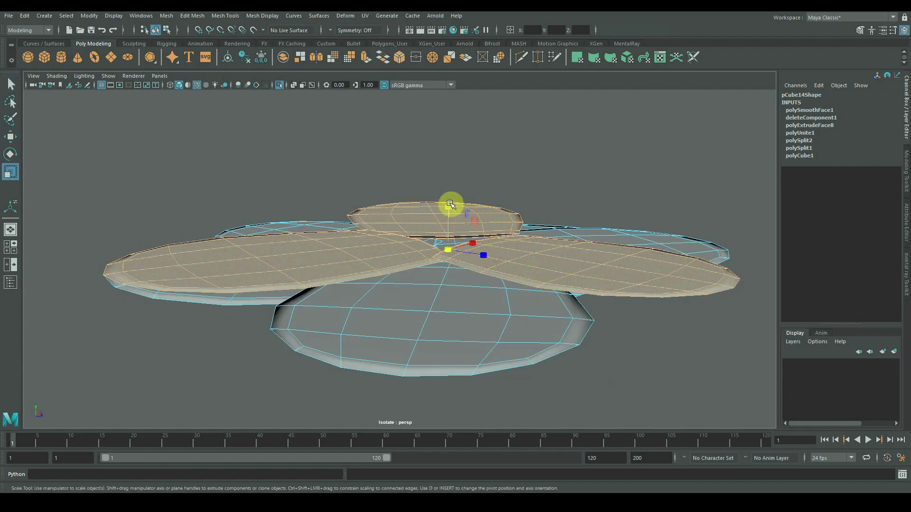
{"action": "left_click_drag", "start_coordinate": [449, 204], "coordinate": [458, 188]}
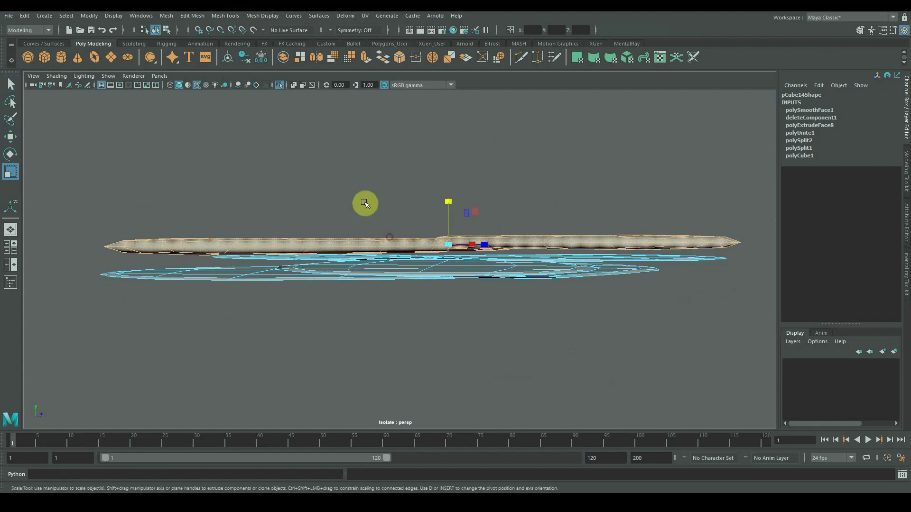
Step: Select the faces of the middle and lowest petals layer by layer and scale them vertically to thicken them
{"action": "left_click_drag", "start_coordinate": [364, 202], "coordinate": [426, 105], "text": "alt"}
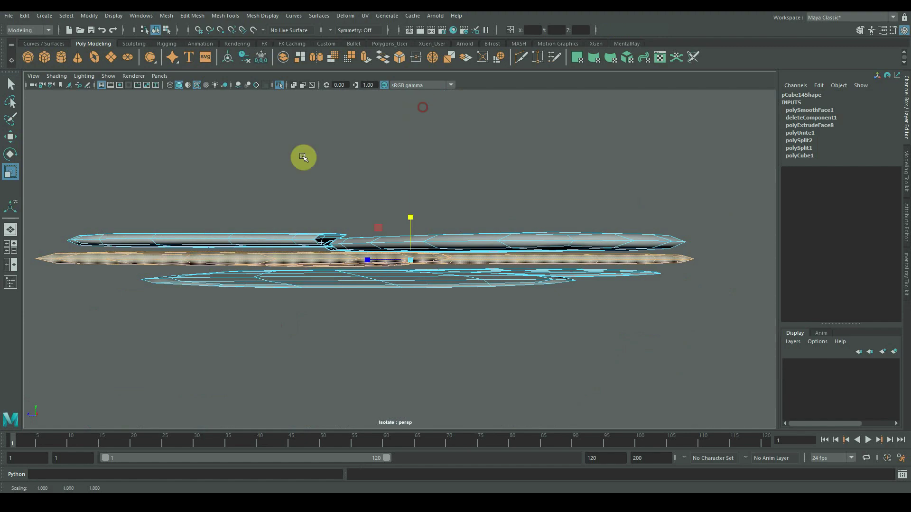
{"action": "double_click", "coordinate": [272, 282]}
{"action": "left_click_drag", "start_coordinate": [272, 283], "coordinate": [304, 227], "text": "alt"}
{"action": "double_click", "coordinate": [500, 267]}
{"action": "left_click_drag", "start_coordinate": [500, 266], "coordinate": [448, 327], "text": "alt"}
{"action": "left_click_drag", "start_coordinate": [482, 229], "coordinate": [484, 206]}
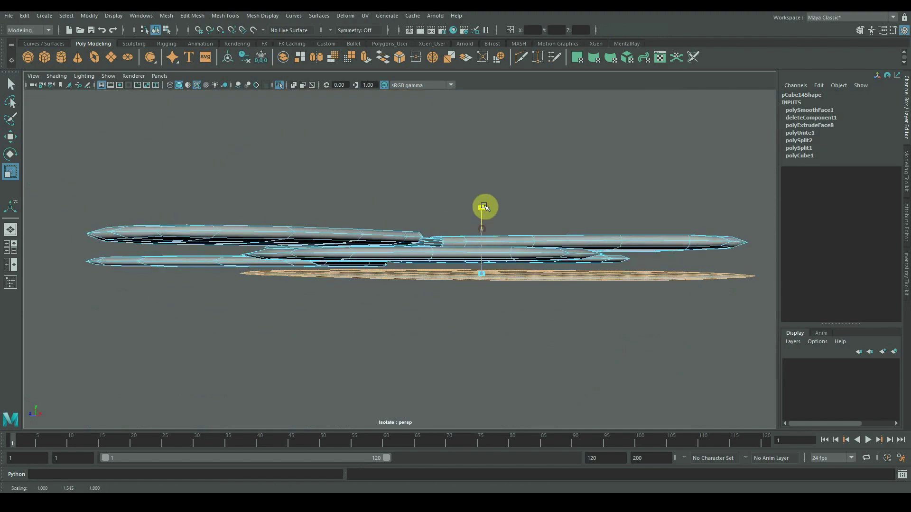
Step: Select the tip vertex of every petal in the flower mesh
{"action": "left_click_drag", "start_coordinate": [493, 128], "coordinate": [514, 199], "text": "alt"}
{"action": "right_click_drag", "start_coordinate": [517, 196], "coordinate": [468, 194]}
{"action": "scroll", "coordinate": [617, 203], "scroll_direction": "down", "scroll_amount": 4}
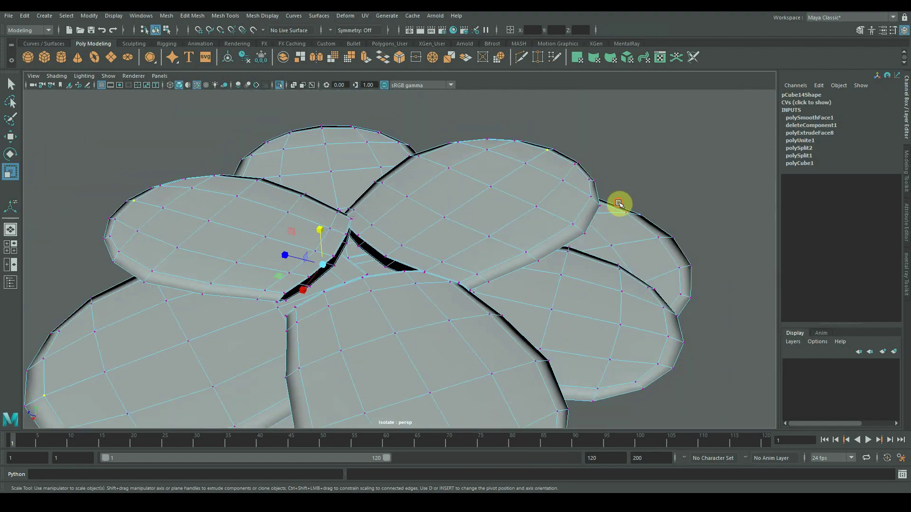
{"action": "left_click_drag", "start_coordinate": [620, 203], "coordinate": [526, 266], "text": "alt"}
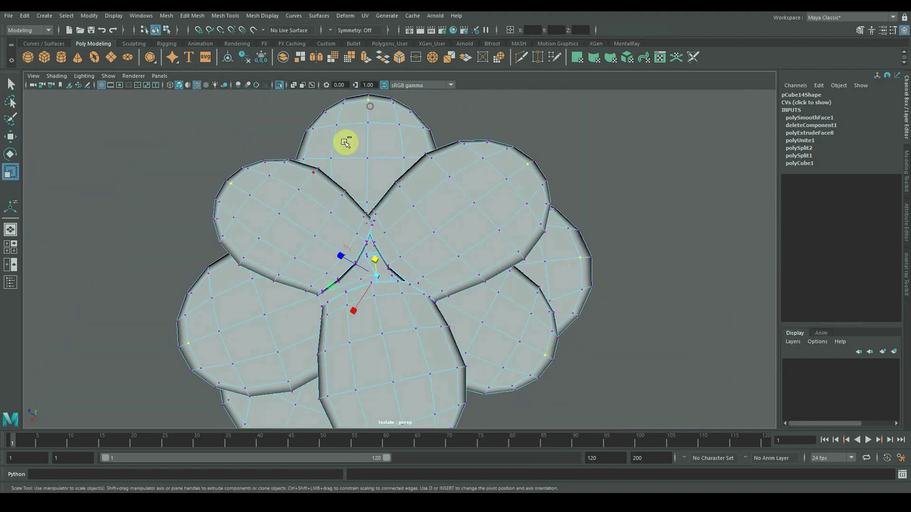
{"action": "left_click_drag", "start_coordinate": [345, 142], "coordinate": [435, 279], "text": "alt"}
{"action": "left_click_drag", "start_coordinate": [635, 349], "coordinate": [533, 330], "text": "alt"}
{"action": "left_click_drag", "start_coordinate": [580, 354], "coordinate": [601, 200], "text": "alt"}
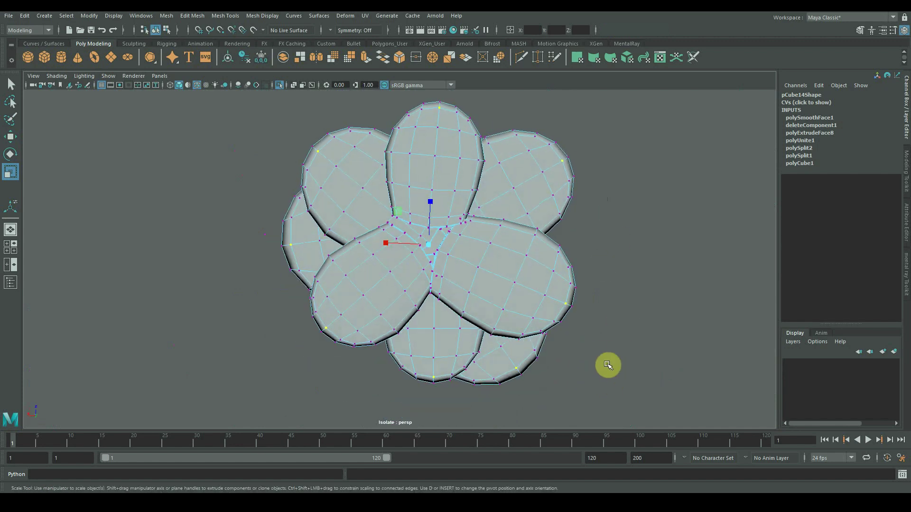
Step: Raise the selected petal tips with soft selection to curve the petals upward into a bowl shape
{"action": "key", "text": "w"}
{"action": "left_click_drag", "start_coordinate": [607, 365], "coordinate": [594, 305], "text": "alt"}
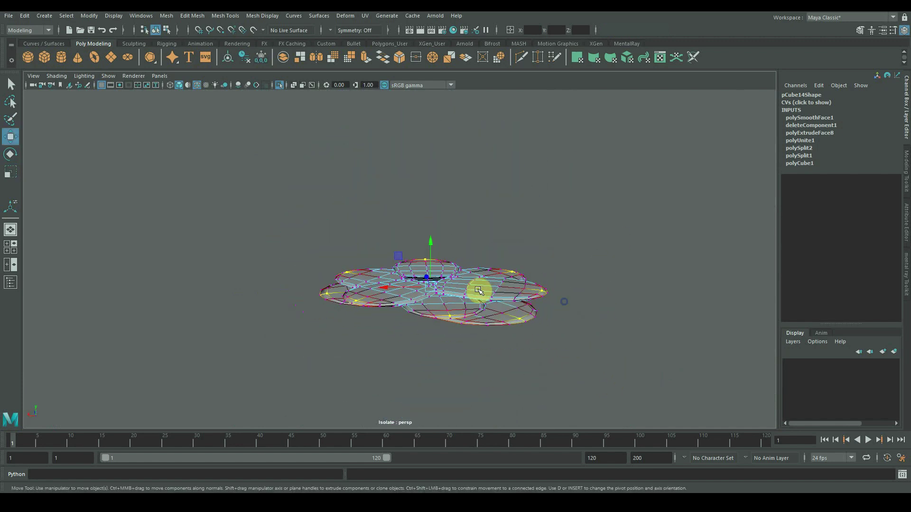
{"action": "scroll", "coordinate": [478, 290], "scroll_direction": "up", "scroll_amount": 3}
{"action": "middle_click_drag", "start_coordinate": [556, 334], "coordinate": [553, 299], "text": "alt"}
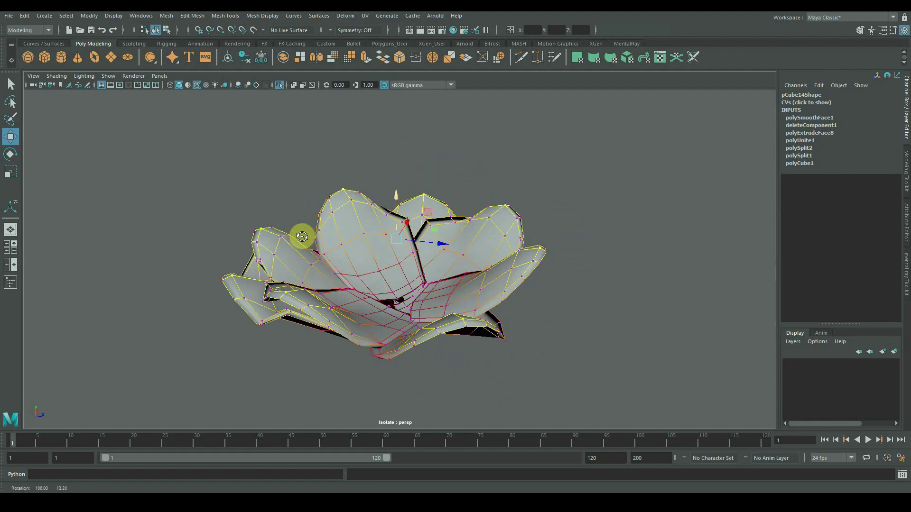
{"action": "left_click_drag", "start_coordinate": [302, 236], "coordinate": [283, 243], "text": "alt"}
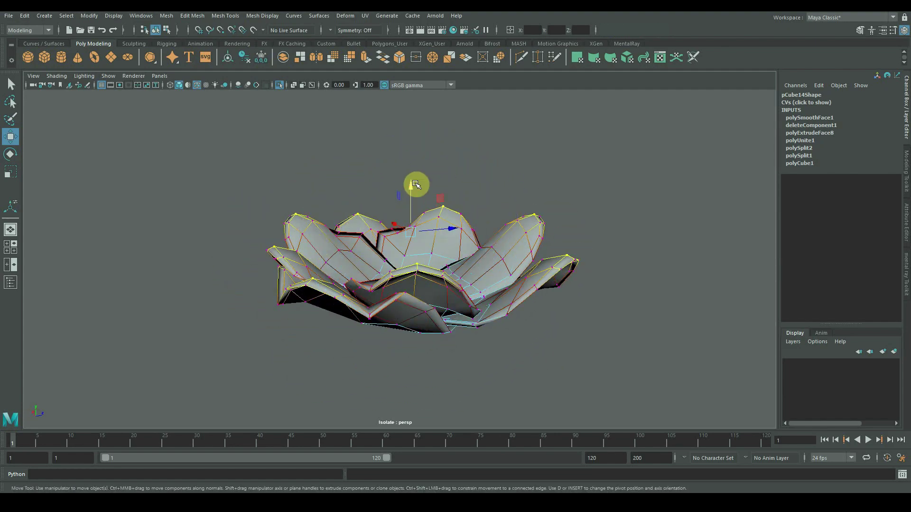
{"action": "left_click_drag", "start_coordinate": [416, 204], "coordinate": [408, 150], "text": "alt"}
{"action": "key", "text": "r"}
{"action": "left_click", "coordinate": [408, 150]}
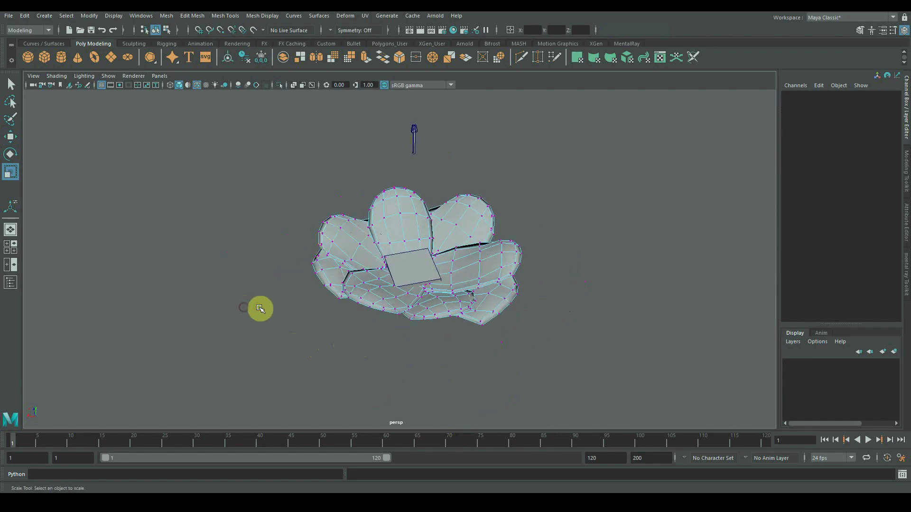
Step: Isolate the flower's square centre, extrude its underside face downward and delete that face
{"action": "scroll", "coordinate": [442, 289], "scroll_direction": "up", "scroll_amount": 2}
{"action": "right_click_drag", "start_coordinate": [442, 288], "coordinate": [443, 222]}
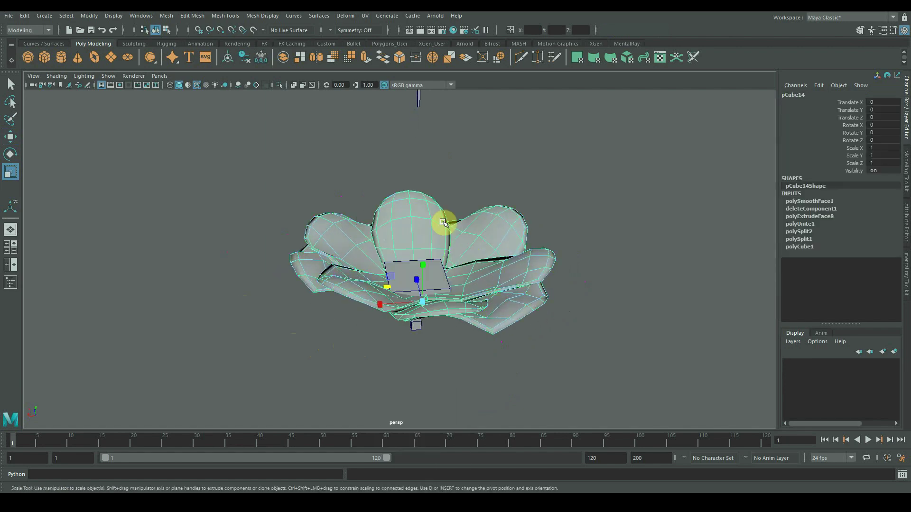
{"action": "left_click_drag", "start_coordinate": [476, 326], "coordinate": [445, 324], "text": "alt"}
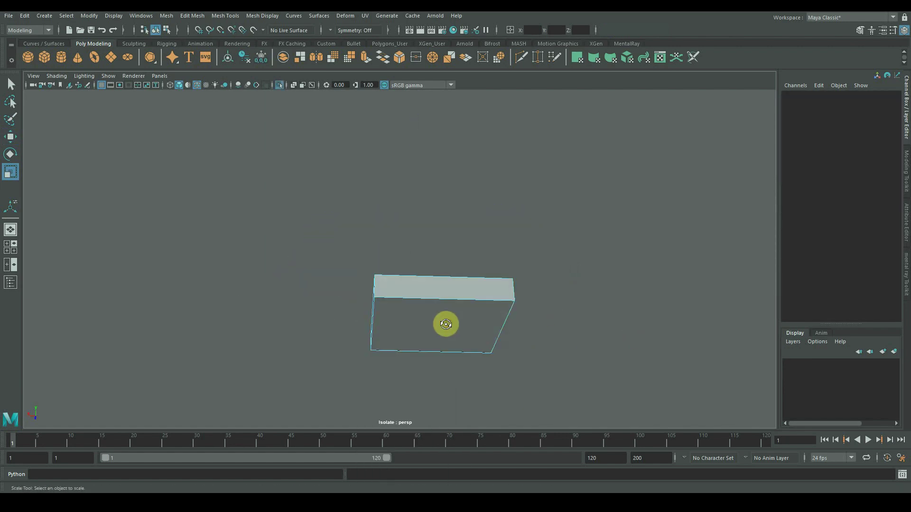
{"action": "key", "text": "ctrl+e"}
{"action": "key", "text": "w"}
{"action": "left_click_drag", "start_coordinate": [437, 289], "coordinate": [438, 295]}
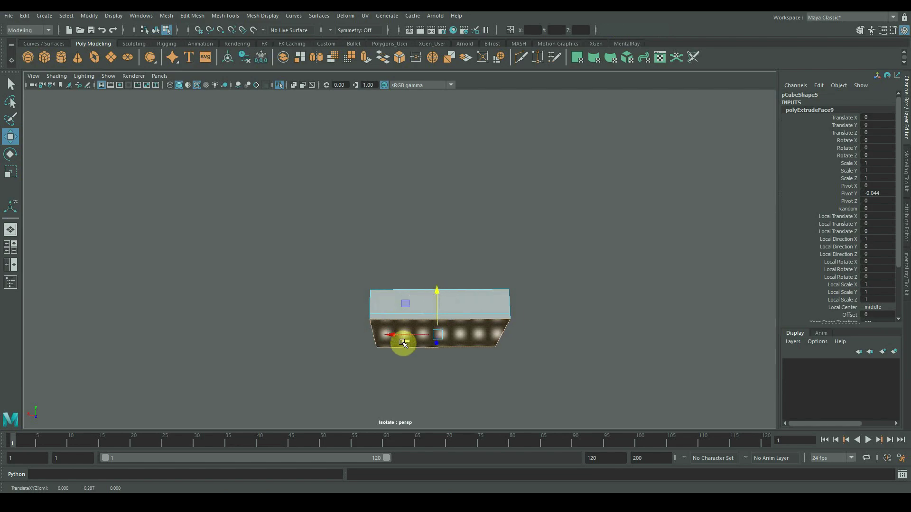
{"action": "key", "text": "Delete"}
{"action": "left_click_drag", "start_coordinate": [545, 311], "coordinate": [520, 365], "text": "alt"}
{"action": "key", "text": "ctrl+1"}
Step: Smooth the flower's centre twice with 1 division and rescale it into a round disc between the petals
{"action": "scroll", "coordinate": [523, 333], "scroll_direction": "down", "scroll_amount": 1}
{"action": "right_click_drag", "start_coordinate": [454, 219], "coordinate": [501, 206]}
{"action": "right_click_drag", "start_coordinate": [409, 293], "coordinate": [390, 327], "text": "shift"}
{"action": "left_click_drag", "start_coordinate": [429, 317], "coordinate": [462, 305], "text": "alt"}
{"action": "key", "text": "g"}
{"action": "key", "text": "r"}
{"action": "left_click_drag", "start_coordinate": [390, 270], "coordinate": [395, 272]}
{"action": "left_click_drag", "start_coordinate": [413, 288], "coordinate": [428, 306], "text": "alt"}
{"action": "left_click_drag", "start_coordinate": [406, 239], "coordinate": [404, 235]}
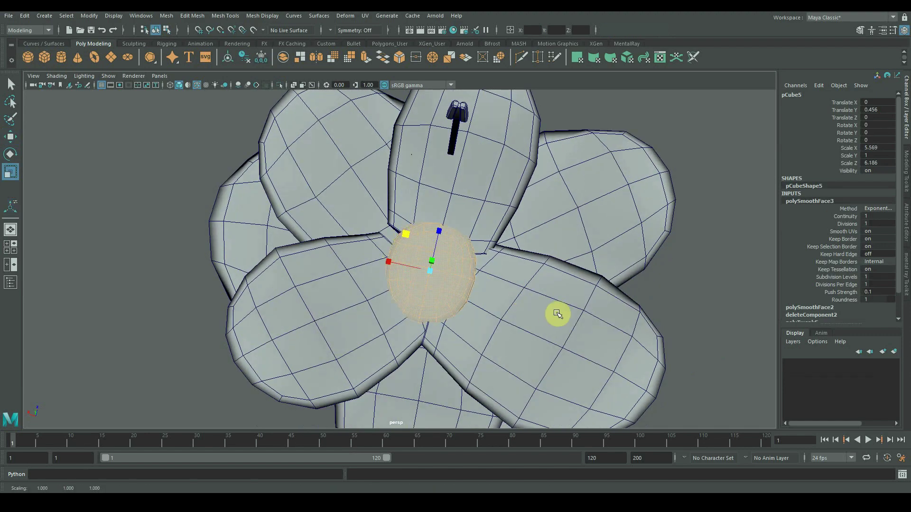
{"action": "left_click_drag", "start_coordinate": [557, 314], "coordinate": [594, 328], "text": "alt"}
{"action": "left_click", "coordinate": [500, 295]}
{"action": "scroll", "coordinate": [457, 259], "scroll_direction": "up", "scroll_amount": 3}
{"action": "left_click_drag", "start_coordinate": [452, 253], "coordinate": [453, 261], "text": "alt"}
{"action": "right_click_drag", "start_coordinate": [439, 211], "coordinate": [438, 179]}
{"action": "double_click", "coordinate": [362, 214]}
{"action": "key", "text": "w"}
{"action": "key", "text": "b"}
{"action": "left_click_drag", "start_coordinate": [394, 242], "coordinate": [334, 253]}
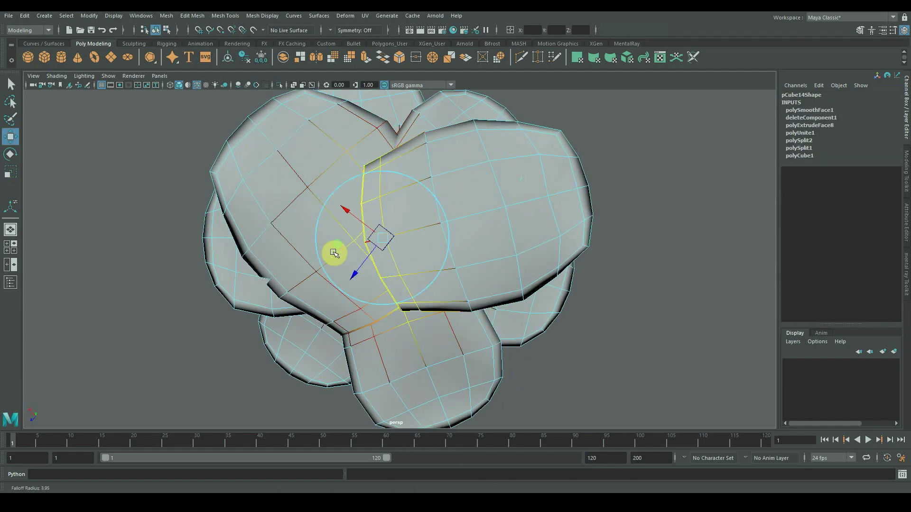
Step: Select all faces of the petal mesh and extract them so the petals become separate pieces
{"action": "right_click_drag", "start_coordinate": [465, 187], "coordinate": [466, 212]}
{"action": "scroll", "coordinate": [451, 208], "scroll_direction": "down", "scroll_amount": 5}
{"action": "left_click_drag", "start_coordinate": [259, 131], "coordinate": [522, 346]}
{"action": "right_click_drag", "start_coordinate": [425, 242], "coordinate": [426, 252], "text": "shift"}
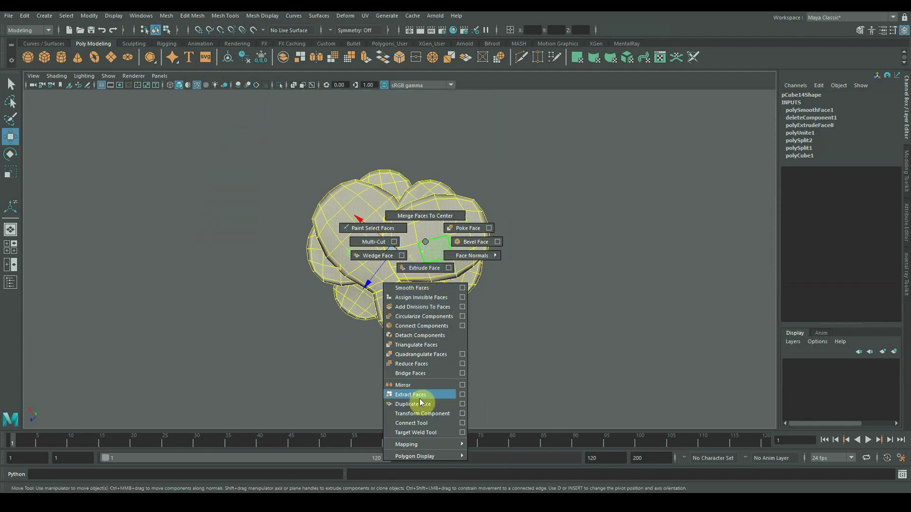
{"action": "right_click_drag", "start_coordinate": [420, 398], "coordinate": [419, 396], "text": "shift"}
{"action": "left_click", "coordinate": [536, 260]}
Step: Select the base edge loops of the underside petals one by one and shift them with an adjusted soft-selection falloff
{"action": "key", "text": "q"}
{"action": "scroll", "coordinate": [422, 237], "scroll_direction": "up", "scroll_amount": 5}
{"action": "right_click_drag", "start_coordinate": [414, 211], "coordinate": [412, 243]}
{"action": "scroll", "coordinate": [408, 223], "scroll_direction": "up", "scroll_amount": 4}
{"action": "right_click_drag", "start_coordinate": [398, 181], "coordinate": [397, 133]}
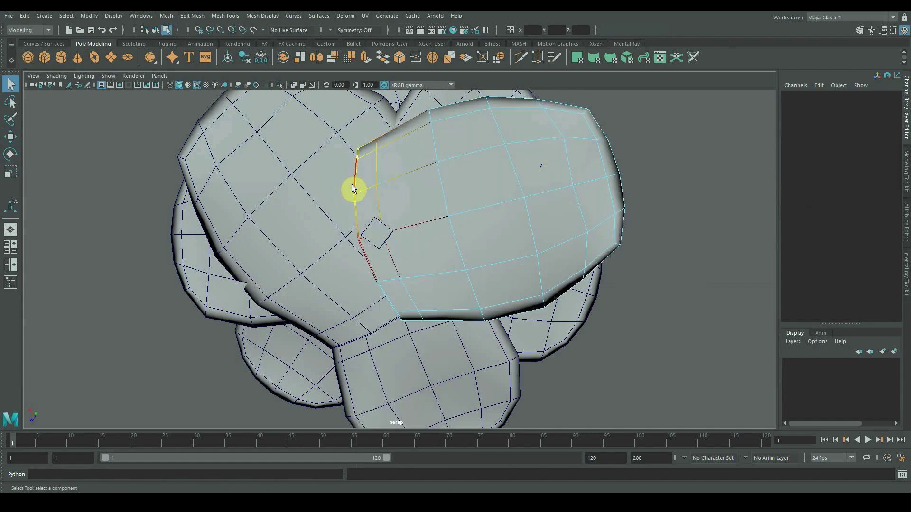
{"action": "double_click", "coordinate": [351, 184]}
{"action": "key", "text": "b"}
{"action": "left_click_drag", "start_coordinate": [383, 205], "coordinate": [432, 205]}
{"action": "key", "text": "w"}
{"action": "left_click_drag", "start_coordinate": [335, 240], "coordinate": [382, 230]}
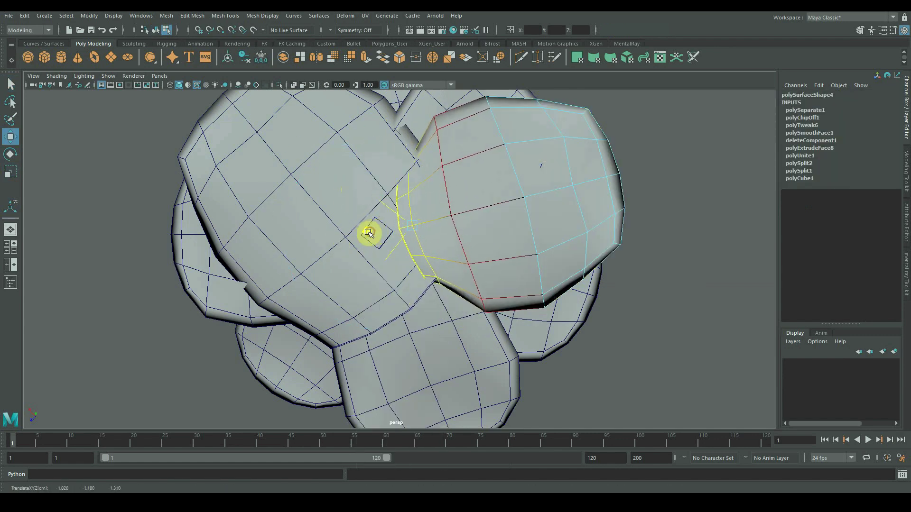
{"action": "double_click", "coordinate": [387, 326]}
{"action": "left_click_drag", "start_coordinate": [409, 297], "coordinate": [352, 222]}
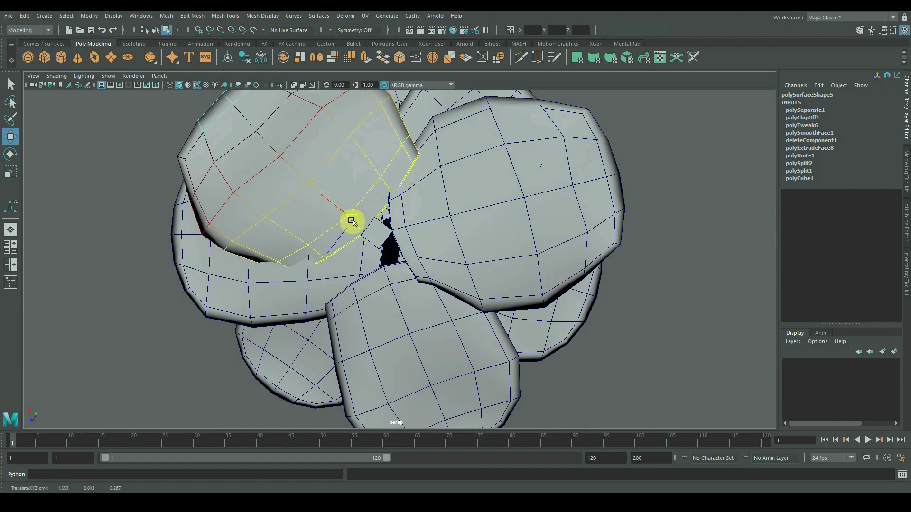
{"action": "left_click_drag", "start_coordinate": [334, 252], "coordinate": [294, 239], "text": "alt"}
Step: Select a top petal's base edge loop and move it toward the flower's centre in the wireframe top view
{"action": "right_click_drag", "start_coordinate": [417, 297], "coordinate": [408, 269]}
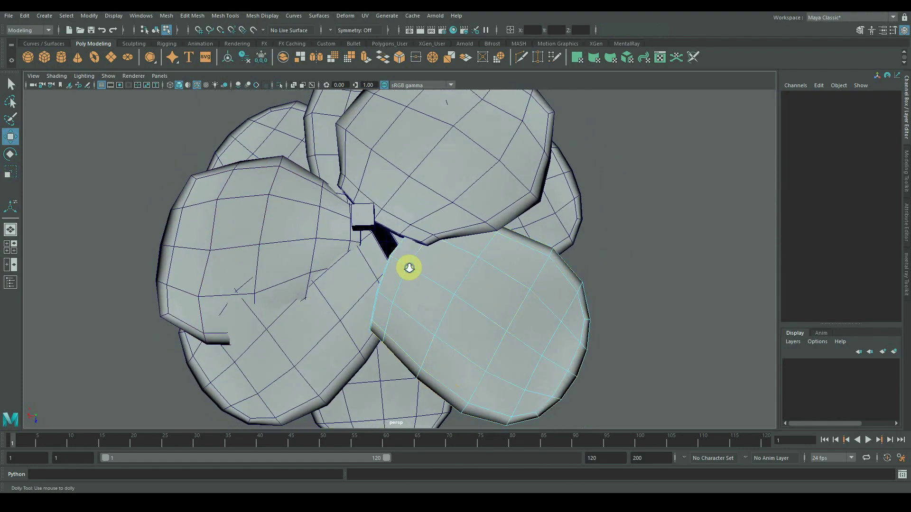
{"action": "scroll", "coordinate": [409, 269], "scroll_direction": "up", "scroll_amount": 3}
{"action": "double_click", "coordinate": [392, 243]}
{"action": "scroll", "coordinate": [393, 243], "scroll_direction": "down", "scroll_amount": 5}
{"action": "left_click_drag", "start_coordinate": [392, 243], "coordinate": [386, 291], "text": "alt"}
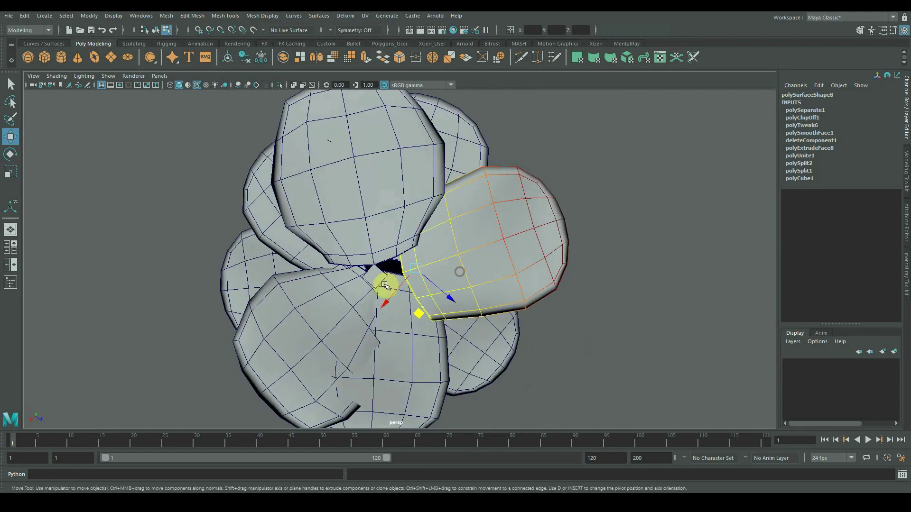
{"action": "key", "text": "space"}
{"action": "key", "text": "space"}
{"action": "key", "text": "4"}
{"action": "scroll", "coordinate": [339, 315], "scroll_direction": "up", "scroll_amount": 6}
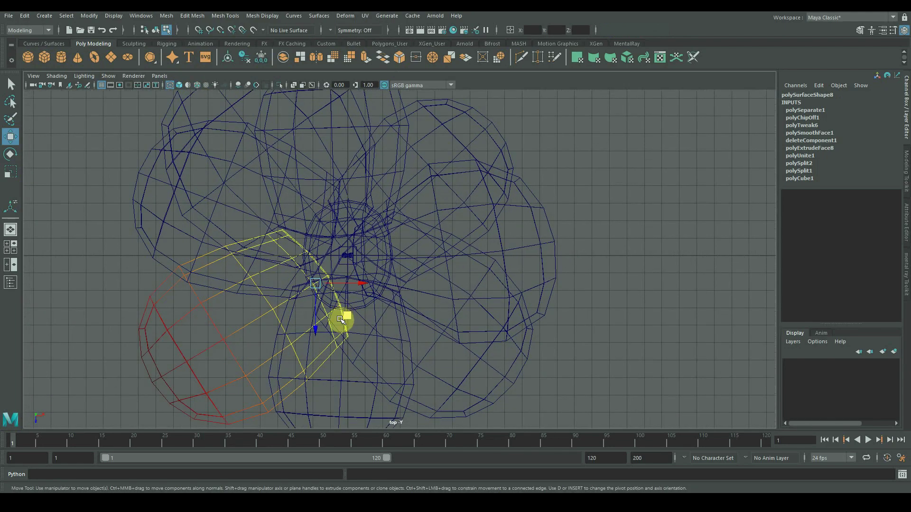
{"action": "middle_click_drag", "start_coordinate": [323, 279], "coordinate": [401, 251], "text": "alt"}
{"action": "left_click_drag", "start_coordinate": [334, 273], "coordinate": [354, 259]}
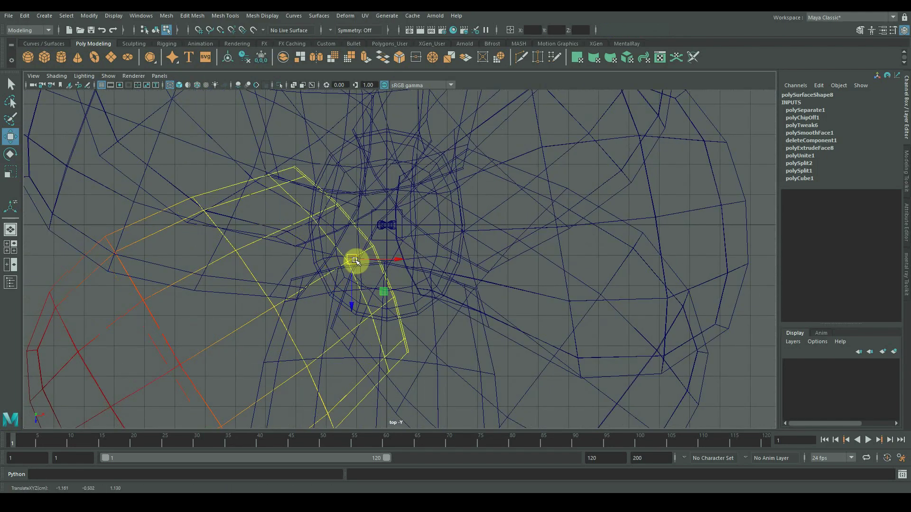
Step: Scale the top petal's base edge loop down to narrow its base
{"action": "key", "text": "r"}
{"action": "left_click_drag", "start_coordinate": [383, 291], "coordinate": [366, 245]}
{"action": "key", "text": "w"}
{"action": "key", "text": "space"}
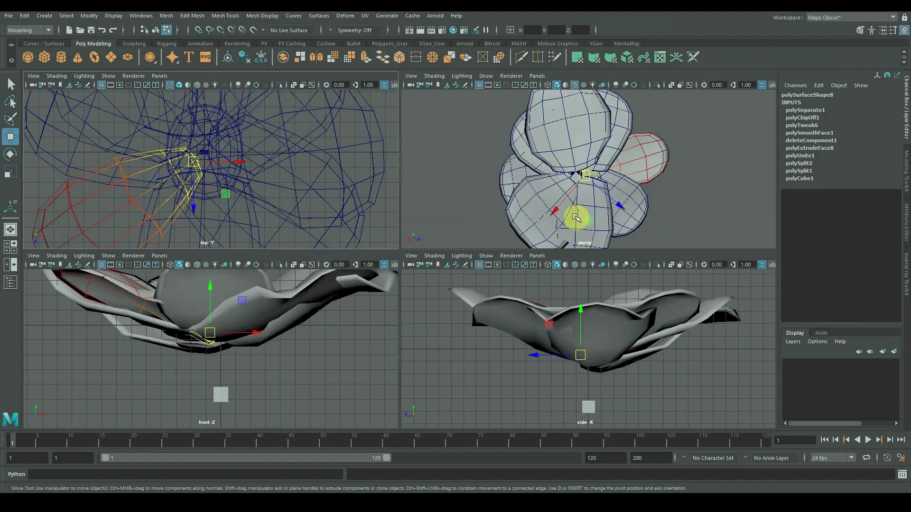
Step: Narrow the second top petal's base edge loop and move it in toward the flower's centre
{"action": "key", "text": "f"}
{"action": "left_click", "coordinate": [591, 193]}
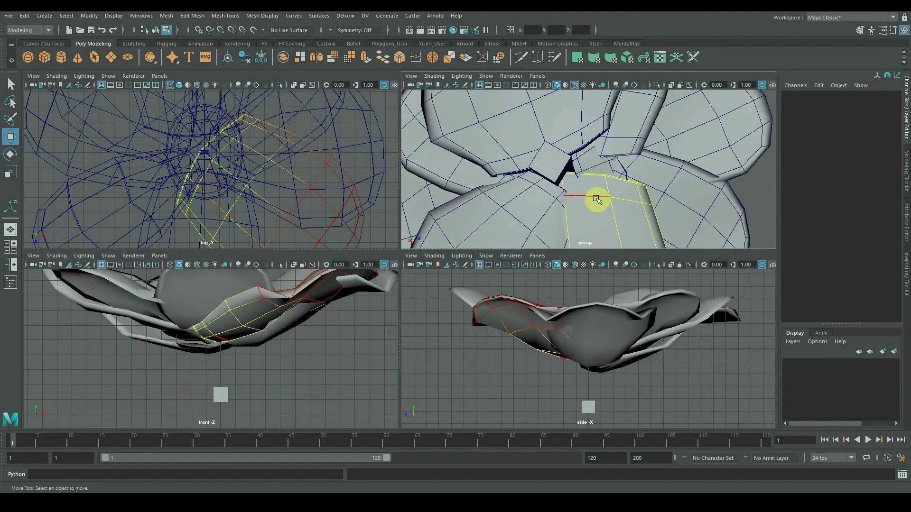
{"action": "key", "text": "r"}
{"action": "key", "text": "w"}
{"action": "left_click_drag", "start_coordinate": [211, 159], "coordinate": [215, 155]}
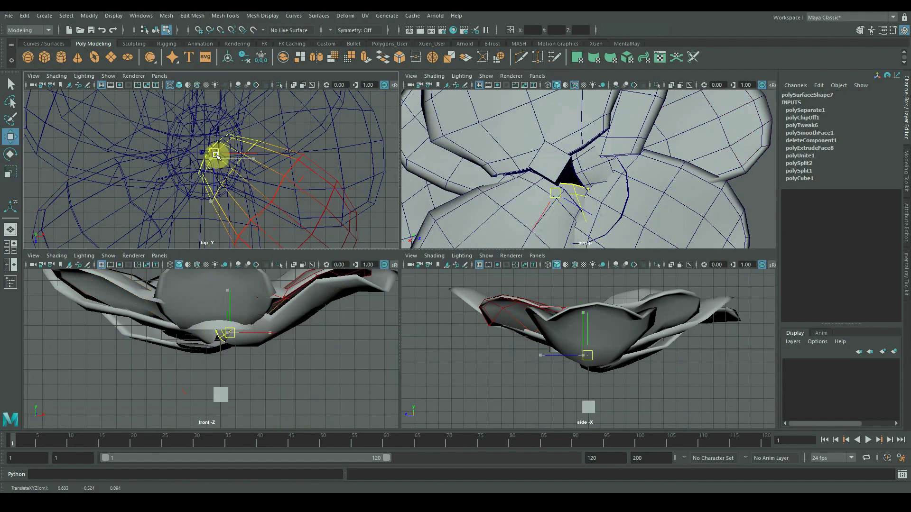
Step: Select the third top petal's base edge loop, scale it narrower and move it in toward the flower's centre
{"action": "key", "text": "space"}
{"action": "scroll", "coordinate": [548, 160], "scroll_direction": "down", "scroll_amount": 5}
{"action": "left_click_drag", "start_coordinate": [548, 161], "coordinate": [569, 280], "text": "alt"}
{"action": "left_click", "coordinate": [437, 249]}
{"action": "left_click", "coordinate": [442, 259]}
{"action": "key", "text": "space"}
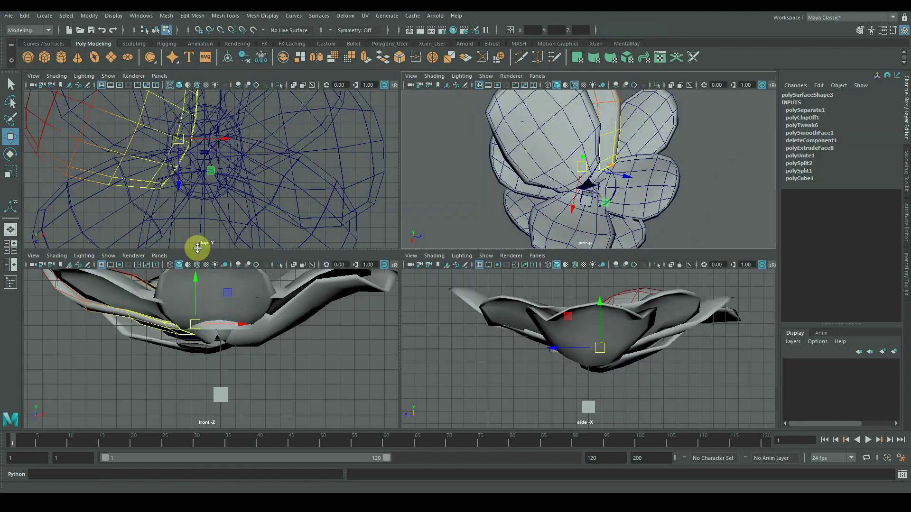
{"action": "key", "text": "r"}
{"action": "left_click_drag", "start_coordinate": [218, 197], "coordinate": [201, 203]}
{"action": "key", "text": "w"}
{"action": "left_click_drag", "start_coordinate": [188, 164], "coordinate": [200, 174]}
{"action": "key", "text": "space"}
{"action": "left_click_drag", "start_coordinate": [547, 185], "coordinate": [399, 328], "text": "alt"}
{"action": "left_click", "coordinate": [445, 299]}
{"action": "left_click_drag", "start_coordinate": [445, 299], "coordinate": [365, 278], "text": "alt"}
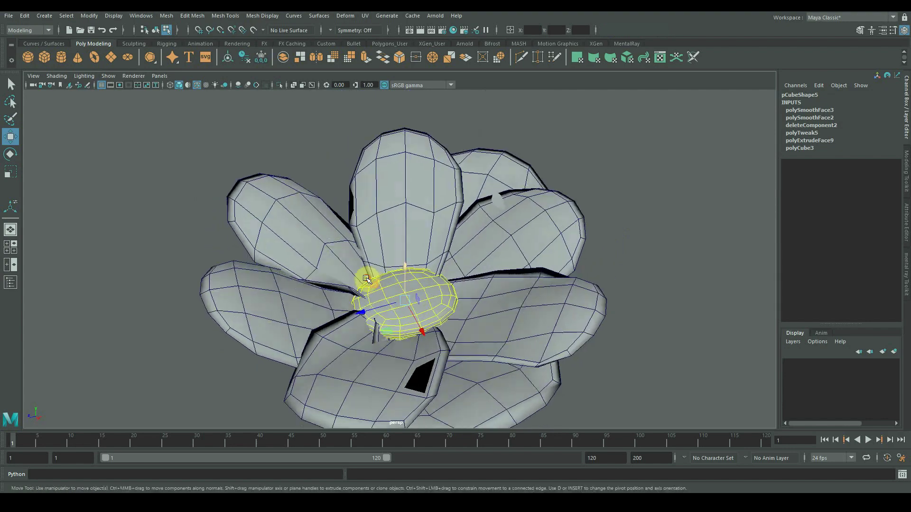
{"action": "left_click", "coordinate": [213, 323]}
{"action": "left_click_drag", "start_coordinate": [213, 323], "coordinate": [307, 244], "text": "alt"}
Step: Select the three top-layer petals as objects and smooth them with 1 division
{"action": "key", "text": "F8"}
{"action": "left_click_drag", "start_coordinate": [508, 277], "coordinate": [384, 328], "text": "alt"}
{"action": "left_click", "coordinate": [384, 329]}
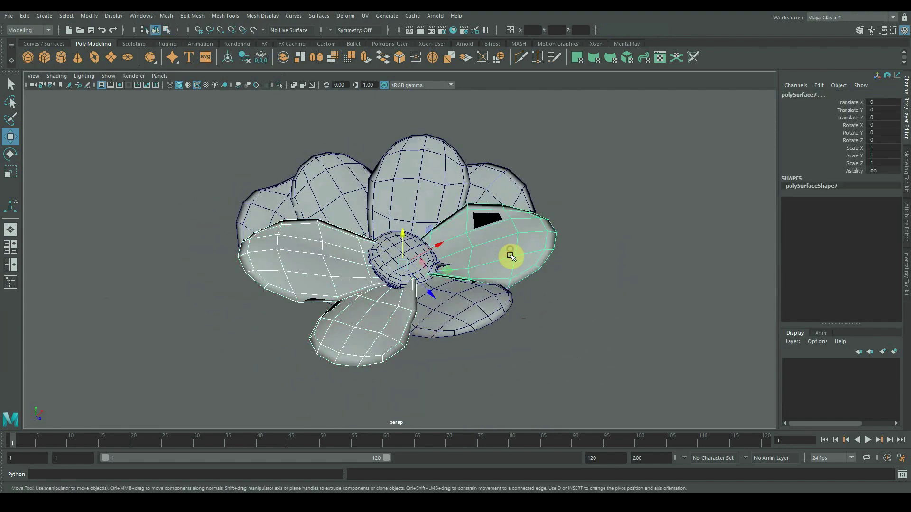
{"action": "left_click_drag", "start_coordinate": [510, 256], "coordinate": [359, 270], "text": "alt"}
{"action": "right_click_drag", "start_coordinate": [359, 269], "coordinate": [338, 326], "text": "shift"}
{"action": "left_click_drag", "start_coordinate": [474, 295], "coordinate": [365, 269], "text": "alt"}
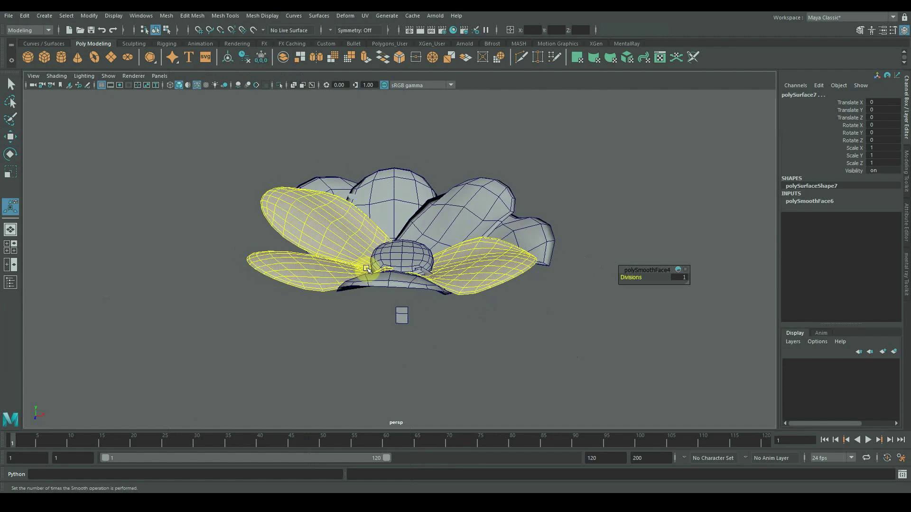
{"action": "left_click_drag", "start_coordinate": [569, 177], "coordinate": [544, 216], "text": "alt"}
Step: Combine the three smoothed top petals into one mesh
{"action": "key", "text": "q"}
{"action": "left_click_drag", "start_coordinate": [471, 280], "coordinate": [456, 278], "text": "alt"}
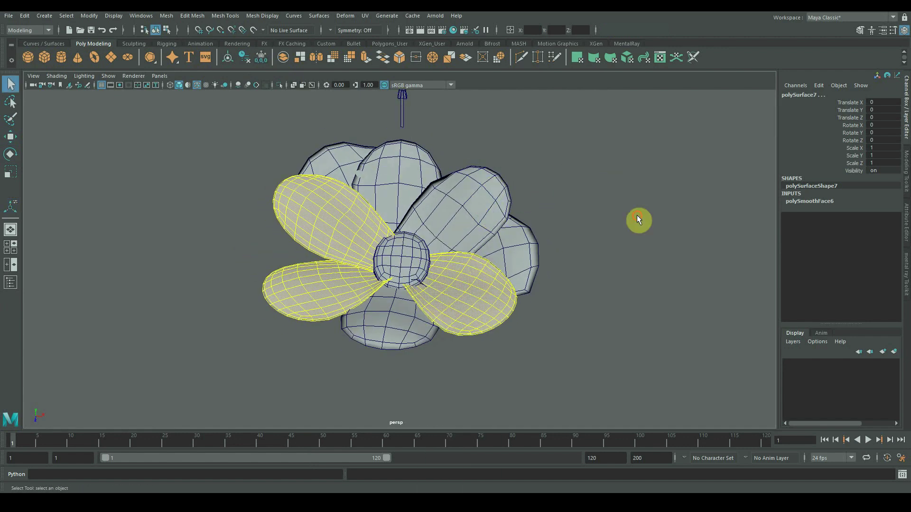
{"action": "left_click", "coordinate": [313, 230], "text": "shift"}
{"action": "right_click_drag", "start_coordinate": [315, 292], "coordinate": [322, 365], "text": "shift"}
Step: Bend the three combined top petals into a more organic curve with the Grab sculpting tool
{"action": "left_click", "coordinate": [134, 43]}
{"action": "left_click", "coordinate": [77, 57]}
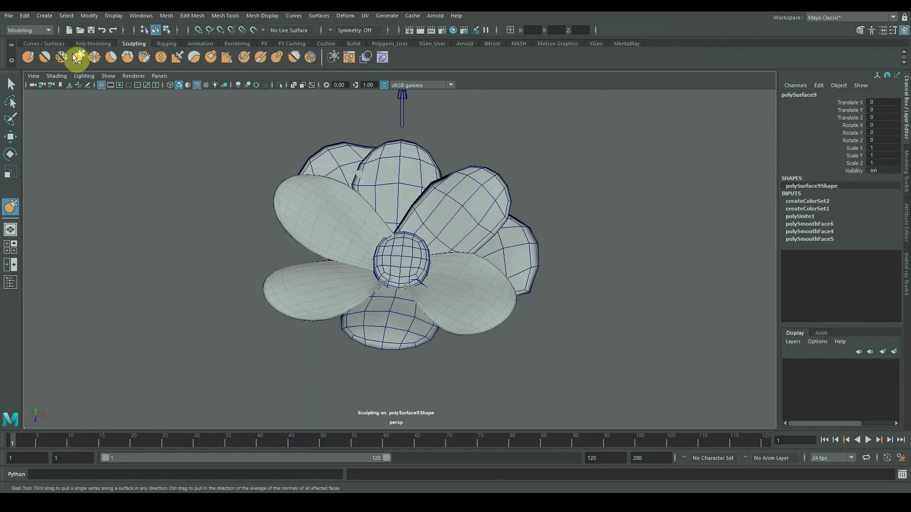
{"action": "left_click_drag", "start_coordinate": [352, 315], "coordinate": [446, 290], "text": "alt"}
{"action": "left_click_drag", "start_coordinate": [440, 253], "coordinate": [372, 264], "text": "alt"}
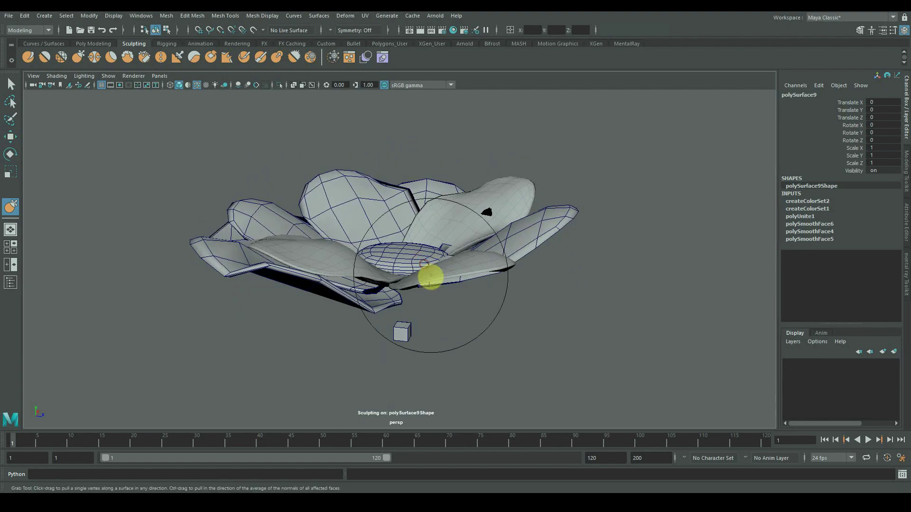
{"action": "left_click_drag", "start_coordinate": [431, 276], "coordinate": [506, 262], "text": "alt"}
Step: Pull the tips and outer edges of the three combined top petals into pointed, wavy outlines with the Grab sculpting tool
{"action": "middle_click_drag", "start_coordinate": [606, 252], "coordinate": [580, 264], "text": "alt"}
{"action": "left_click_drag", "start_coordinate": [579, 264], "coordinate": [510, 334], "text": "alt"}
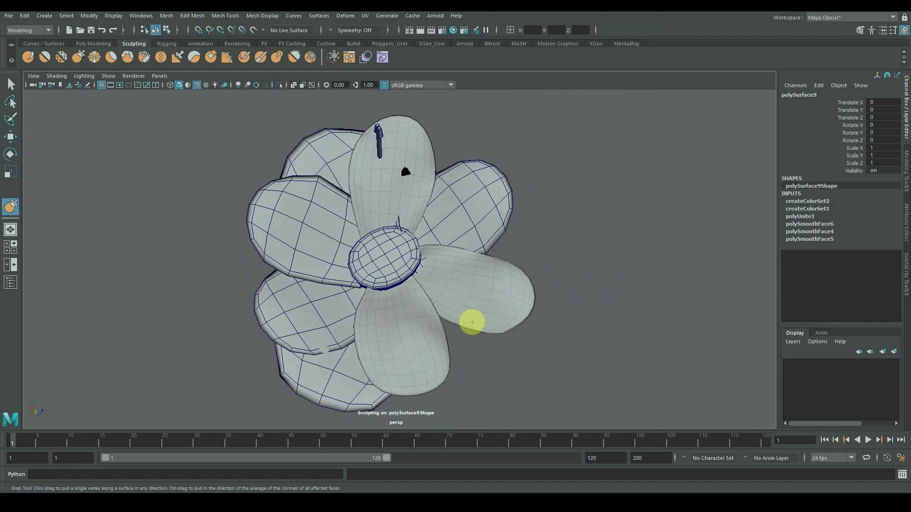
{"action": "left_click_drag", "start_coordinate": [537, 306], "coordinate": [542, 326], "text": "alt"}
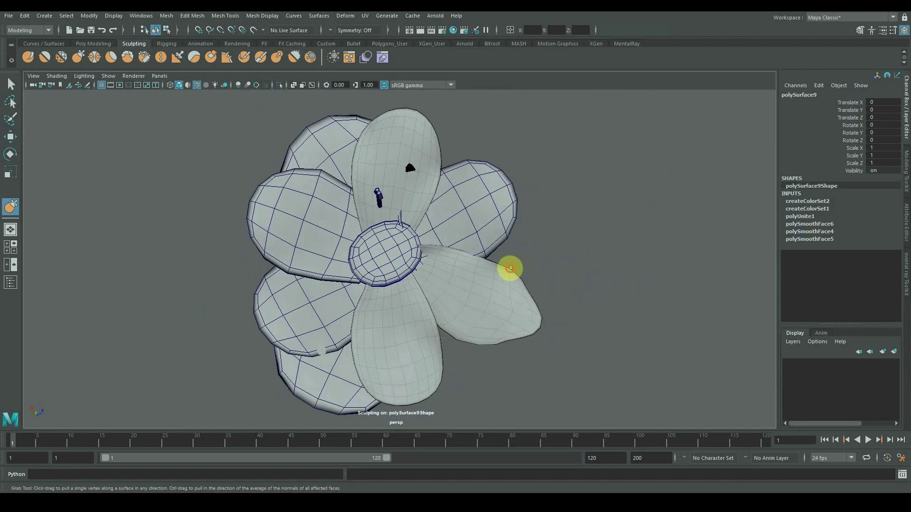
{"action": "left_click_drag", "start_coordinate": [471, 237], "coordinate": [408, 325], "text": "alt"}
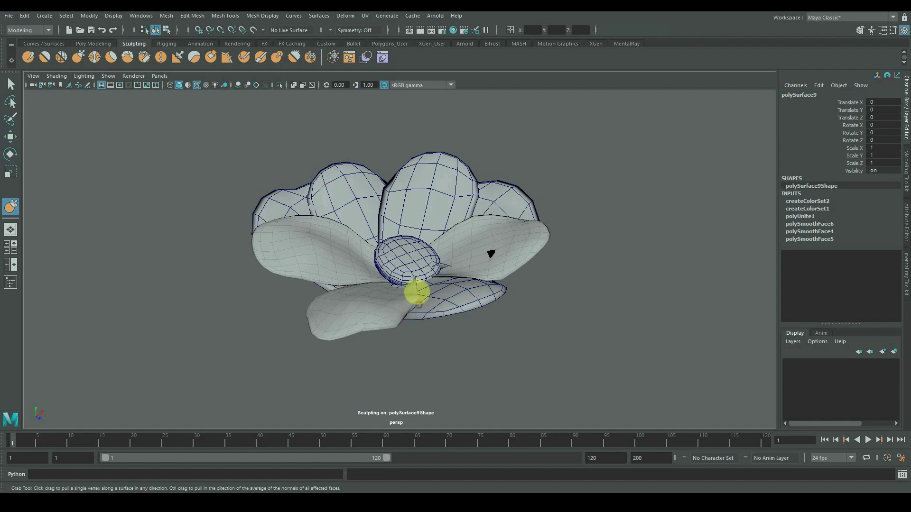
{"action": "mouse_move", "coordinate": [417, 292]}
{"action": "left_mouse_down", "text": "alt"}
{"action": "mouse_move", "coordinate": [409, 323]}
{"action": "mouse_move", "coordinate": [480, 273]}
{"action": "mouse_move", "coordinate": [455, 304]}
{"action": "mouse_move", "coordinate": [492, 286]}
{"action": "mouse_move", "coordinate": [442, 326]}
{"action": "mouse_move", "coordinate": [539, 339]}
{"action": "mouse_move", "coordinate": [510, 319]}
{"action": "mouse_move", "coordinate": [463, 327]}
{"action": "mouse_move", "coordinate": [519, 316]}
{"action": "left_mouse_up", "text": "alt"}
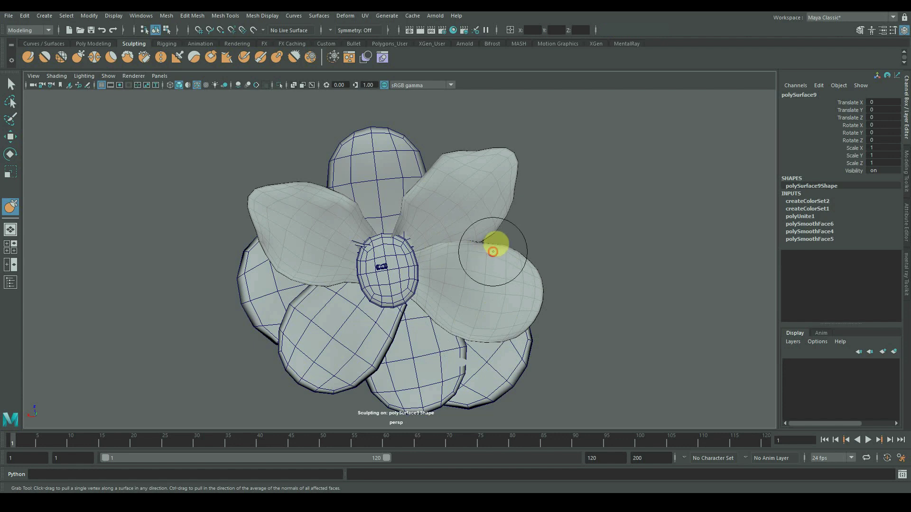
{"action": "mouse_move", "coordinate": [492, 251]}
{"action": "left_mouse_down", "text": "alt"}
{"action": "mouse_move", "coordinate": [482, 230]}
{"action": "mouse_move", "coordinate": [549, 248]}
{"action": "mouse_move", "coordinate": [547, 214]}
{"action": "mouse_move", "coordinate": [525, 238]}
{"action": "mouse_move", "coordinate": [408, 252]}
{"action": "mouse_move", "coordinate": [283, 232]}
{"action": "mouse_move", "coordinate": [313, 246]}
{"action": "mouse_move", "coordinate": [234, 258]}
{"action": "mouse_move", "coordinate": [311, 241]}
{"action": "mouse_move", "coordinate": [384, 237]}
{"action": "mouse_move", "coordinate": [305, 246]}
{"action": "mouse_move", "coordinate": [317, 283]}
{"action": "left_mouse_up", "text": "alt"}
{"action": "right_click_drag", "start_coordinate": [317, 283], "coordinate": [369, 283], "text": "alt"}
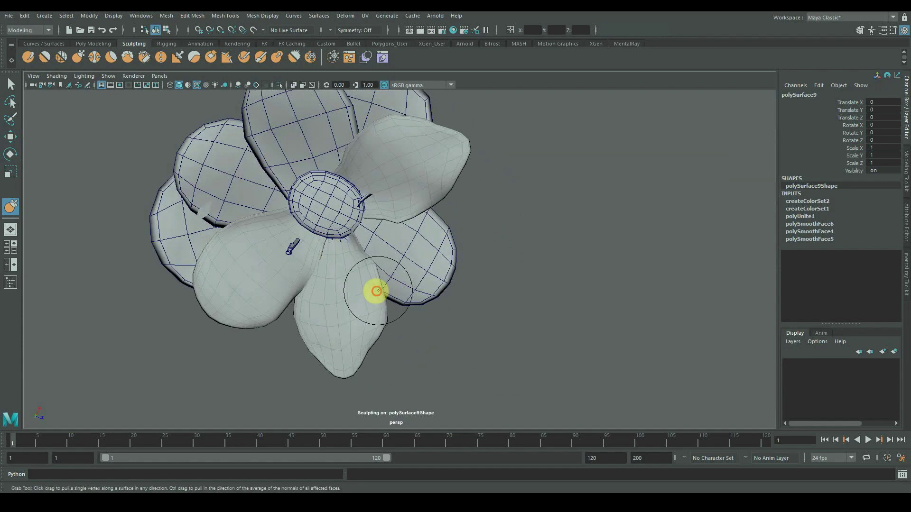
{"action": "left_click_drag", "start_coordinate": [376, 291], "coordinate": [437, 323], "text": "alt"}
{"action": "left_click_drag", "start_coordinate": [388, 233], "coordinate": [278, 252], "text": "alt"}
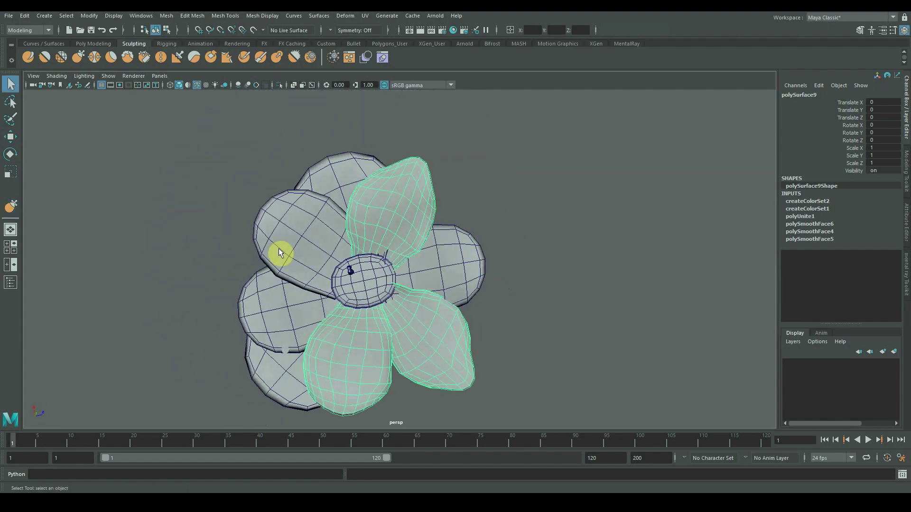
Step: Select the three middle-layer petals, combine them into one mesh and smooth it
{"action": "left_click", "coordinate": [278, 252]}
{"action": "left_click_drag", "start_coordinate": [484, 285], "coordinate": [370, 237], "text": "alt"}
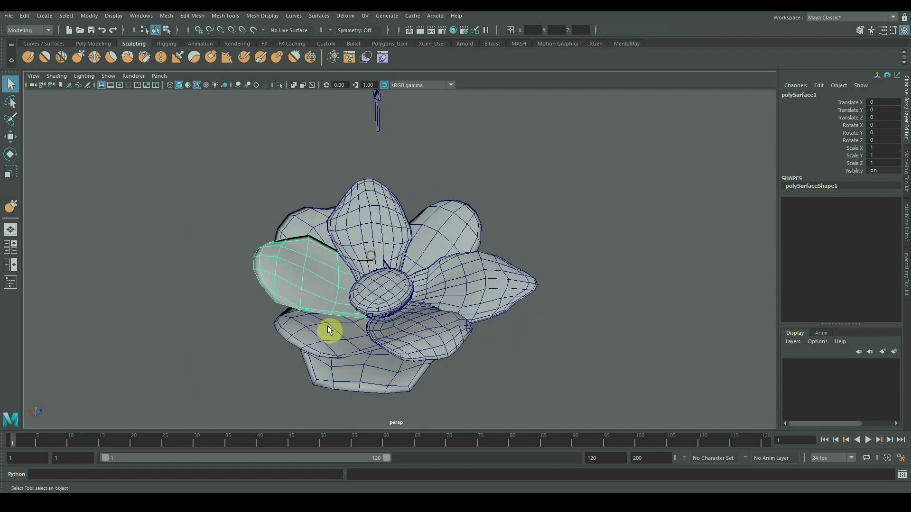
{"action": "left_click", "coordinate": [327, 325], "text": "shift"}
{"action": "left_click", "coordinate": [467, 227], "text": "shift"}
{"action": "left_click_drag", "start_coordinate": [456, 233], "coordinate": [434, 249], "text": "alt"}
{"action": "right_click_drag", "start_coordinate": [431, 242], "coordinate": [425, 415], "text": "shift"}
{"action": "right_click_drag", "start_coordinate": [310, 270], "coordinate": [299, 343], "text": "shift"}
Step: Reshape the combined middle-layer petals into irregular, upward-curving forms with the Grab sculpting tool
{"action": "left_click_drag", "start_coordinate": [348, 293], "coordinate": [330, 314], "text": "alt"}
{"action": "mouse_move", "coordinate": [166, 102]}
{"action": "left_mouse_down", "text": "alt"}
{"action": "mouse_move", "coordinate": [243, 287]}
{"action": "mouse_move", "coordinate": [314, 284]}
{"action": "left_mouse_up", "text": "alt"}
{"action": "mouse_move", "coordinate": [291, 189]}
{"action": "left_mouse_down", "text": "alt"}
{"action": "mouse_move", "coordinate": [295, 179]}
{"action": "mouse_move", "coordinate": [430, 277]}
{"action": "mouse_move", "coordinate": [411, 235]}
{"action": "mouse_move", "coordinate": [407, 244]}
{"action": "mouse_move", "coordinate": [488, 234]}
{"action": "mouse_move", "coordinate": [401, 274]}
{"action": "mouse_move", "coordinate": [426, 264]}
{"action": "mouse_move", "coordinate": [425, 197]}
{"action": "mouse_move", "coordinate": [393, 184]}
{"action": "mouse_move", "coordinate": [375, 240]}
{"action": "left_mouse_up", "text": "alt"}
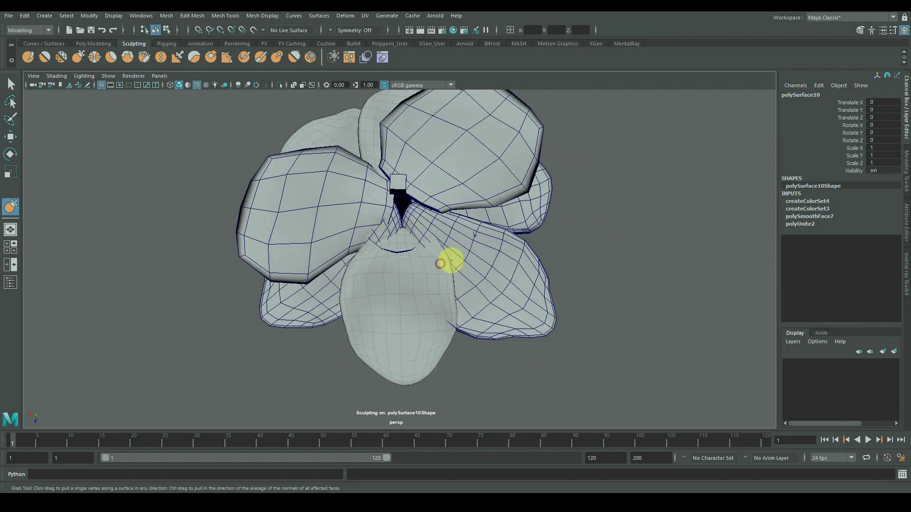
{"action": "left_click_drag", "start_coordinate": [443, 272], "coordinate": [545, 230], "text": "alt"}
{"action": "left_click_drag", "start_coordinate": [392, 269], "coordinate": [474, 278], "text": "alt"}
{"action": "right_click_drag", "start_coordinate": [474, 277], "coordinate": [547, 283], "text": "alt"}
{"action": "middle_click_drag", "start_coordinate": [546, 283], "coordinate": [465, 262], "text": "alt"}
{"action": "mouse_move", "coordinate": [465, 263]}
{"action": "left_mouse_down", "text": "alt"}
{"action": "mouse_move", "coordinate": [484, 282]}
{"action": "mouse_move", "coordinate": [451, 289]}
{"action": "mouse_move", "coordinate": [488, 264]}
{"action": "mouse_move", "coordinate": [468, 318]}
{"action": "mouse_move", "coordinate": [437, 294]}
{"action": "mouse_move", "coordinate": [471, 319]}
{"action": "mouse_move", "coordinate": [510, 283]}
{"action": "mouse_move", "coordinate": [487, 300]}
{"action": "mouse_move", "coordinate": [506, 255]}
{"action": "left_mouse_up", "text": "alt"}
{"action": "left_click_drag", "start_coordinate": [511, 248], "coordinate": [563, 262], "text": "alt"}
{"action": "scroll", "coordinate": [563, 263], "scroll_direction": "down", "scroll_amount": 4}
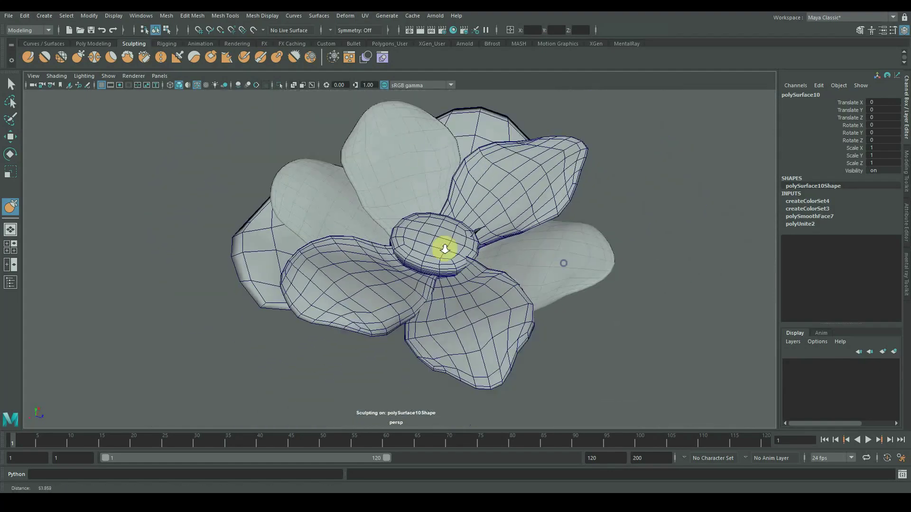
{"action": "left_click_drag", "start_coordinate": [445, 248], "coordinate": [557, 232], "text": "alt"}
{"action": "key", "text": "q"}
Step: Select the two remaining bottom-layer petals and combine them into one mesh
{"action": "left_click_drag", "start_coordinate": [569, 171], "coordinate": [532, 230], "text": "alt"}
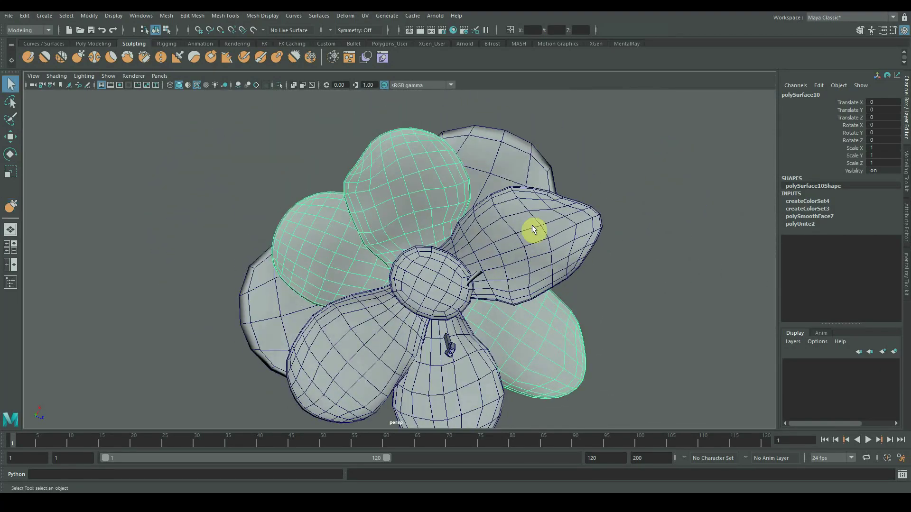
{"action": "left_click", "coordinate": [501, 153]}
{"action": "left_click", "coordinate": [265, 309], "text": "shift"}
{"action": "left_click_drag", "start_coordinate": [266, 311], "coordinate": [401, 320], "text": "alt"}
{"action": "right_click_drag", "start_coordinate": [447, 340], "coordinate": [462, 442], "text": "shift"}
{"action": "key", "text": "w"}
{"action": "left_click_drag", "start_coordinate": [412, 245], "coordinate": [492, 269]}
{"action": "key", "text": "ctrl+z"}
Step: Smooth the combined bottom-layer petals and pull them into wide, cupped shapes with wavy edges using the Grab sculpting tool
{"action": "right_click_drag", "start_coordinate": [493, 270], "coordinate": [493, 325], "text": "shift"}
{"action": "left_click", "coordinate": [79, 58]}
{"action": "mouse_move", "coordinate": [532, 303]}
{"action": "left_mouse_down", "text": "alt"}
{"action": "mouse_move", "coordinate": [451, 336]}
{"action": "mouse_move", "coordinate": [502, 200]}
{"action": "left_mouse_up", "text": "alt"}
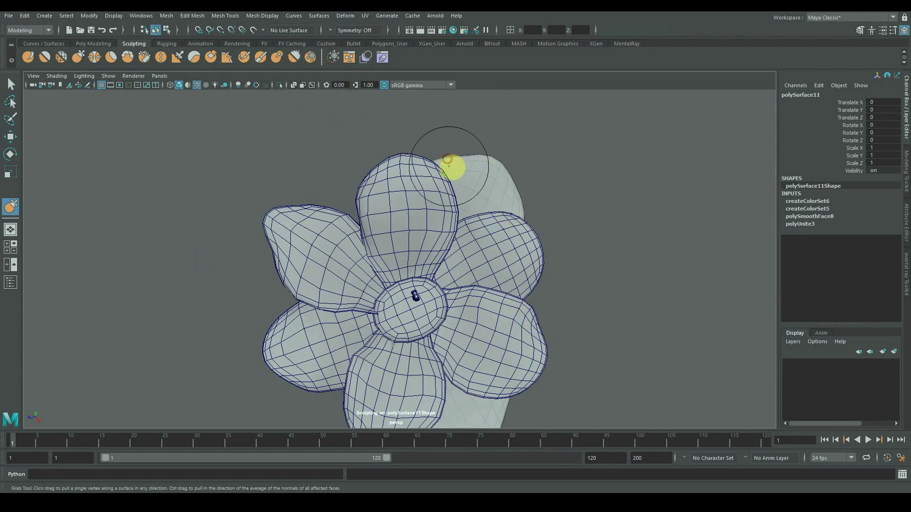
{"action": "left_click_drag", "start_coordinate": [448, 160], "coordinate": [450, 180], "text": "alt"}
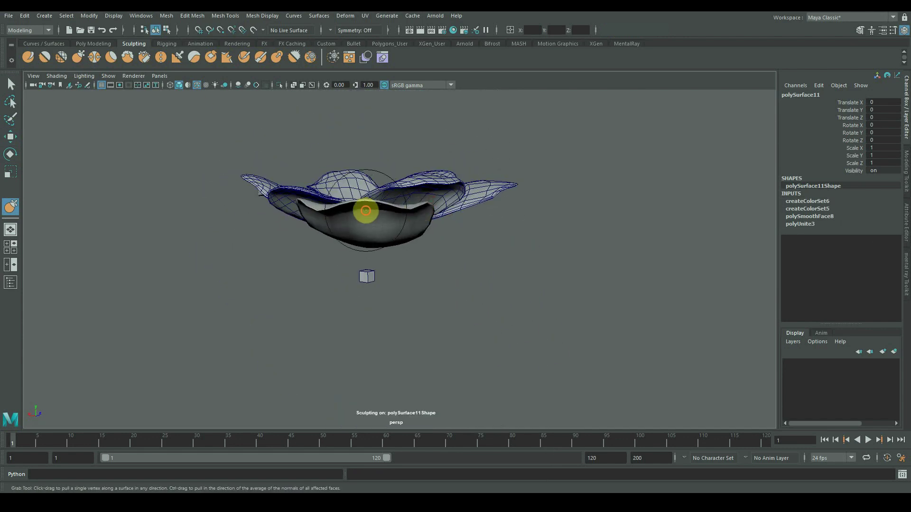
{"action": "left_click_drag", "start_coordinate": [363, 212], "coordinate": [442, 254], "text": "alt"}
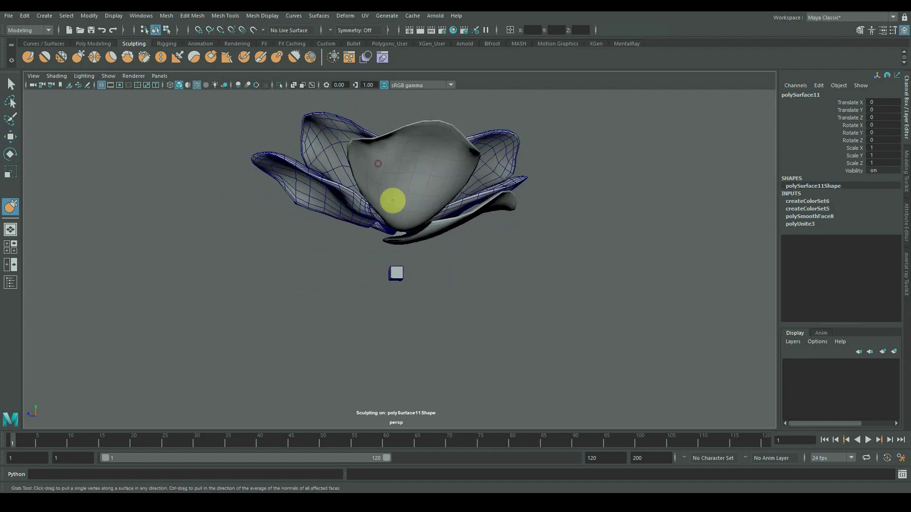
{"action": "left_click_drag", "start_coordinate": [384, 180], "coordinate": [446, 299], "text": "alt"}
{"action": "scroll", "coordinate": [360, 239], "scroll_direction": "up", "scroll_amount": 2}
{"action": "left_click_drag", "start_coordinate": [471, 228], "coordinate": [419, 224], "text": "alt"}
{"action": "left_click_drag", "start_coordinate": [404, 154], "coordinate": [417, 262], "text": "alt"}
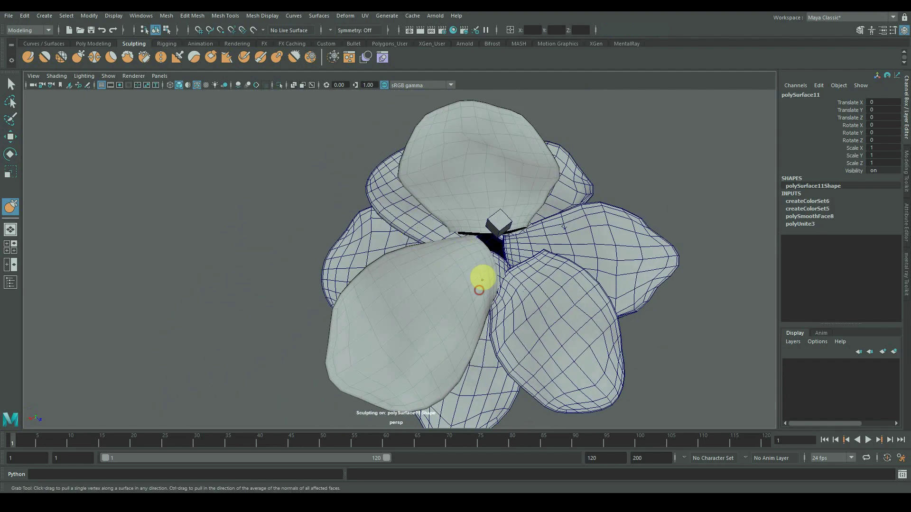
{"action": "left_click_drag", "start_coordinate": [468, 329], "coordinate": [333, 306], "text": "alt"}
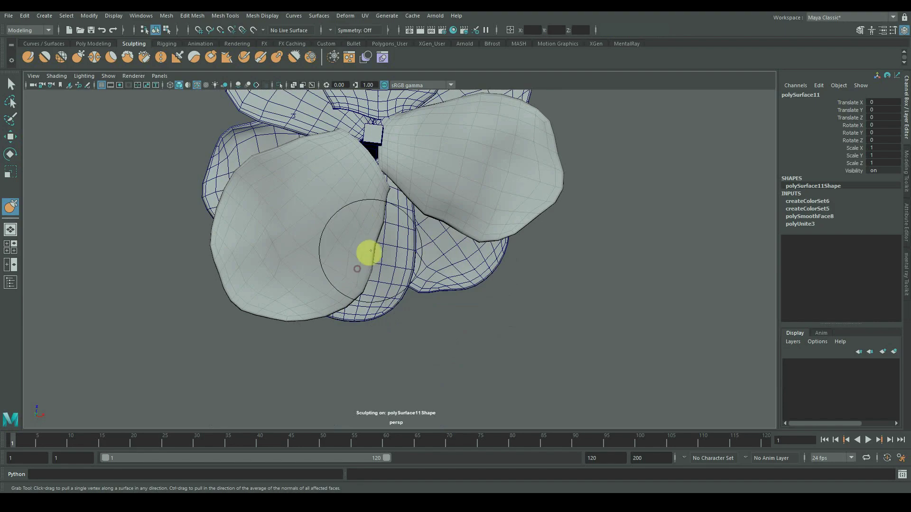
{"action": "mouse_move", "coordinate": [369, 251]}
{"action": "left_mouse_down", "text": "alt"}
{"action": "mouse_move", "coordinate": [437, 250]}
{"action": "mouse_move", "coordinate": [433, 266]}
{"action": "mouse_move", "coordinate": [596, 207]}
{"action": "mouse_move", "coordinate": [469, 265]}
{"action": "mouse_move", "coordinate": [416, 313]}
{"action": "mouse_move", "coordinate": [366, 300]}
{"action": "mouse_move", "coordinate": [362, 257]}
{"action": "left_mouse_up", "text": "alt"}
Step: Reselect the combined top petals and adjust their inner parts around the flower's centre with the Grab sculpting tool
{"action": "key", "text": "q"}
{"action": "left_click", "coordinate": [408, 316]}
{"action": "key", "text": "y"}
{"action": "scroll", "coordinate": [388, 310], "scroll_direction": "up", "scroll_amount": 3}
{"action": "middle_click_drag", "start_coordinate": [389, 311], "coordinate": [395, 290], "text": "alt"}
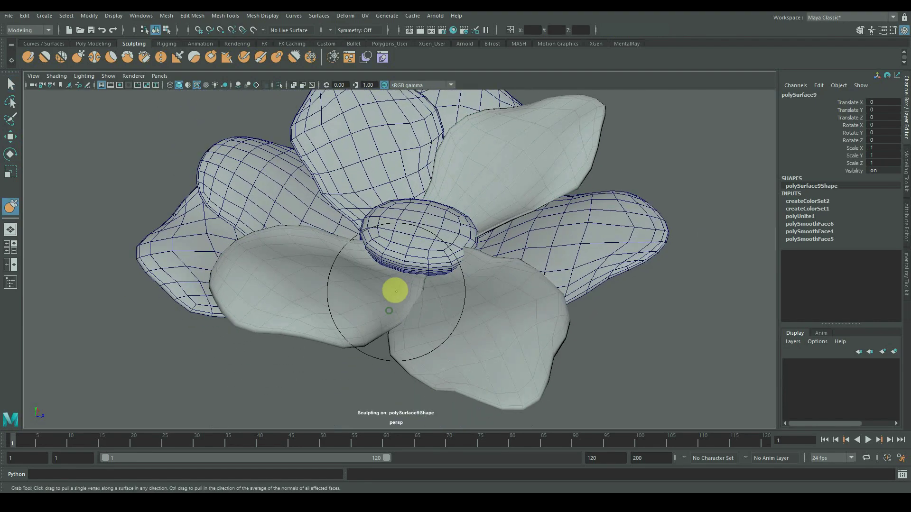
{"action": "mouse_move", "coordinate": [404, 291]}
{"action": "left_mouse_down", "text": "alt"}
{"action": "mouse_move", "coordinate": [392, 309]}
{"action": "mouse_move", "coordinate": [340, 284]}
{"action": "mouse_move", "coordinate": [615, 236]}
{"action": "left_mouse_up", "text": "alt"}
{"action": "key", "text": "q"}
{"action": "left_click", "coordinate": [635, 260]}
Step: Select the top petal mesh again and refine the petals' sides and tips with the Grab sculpting tool
{"action": "scroll", "coordinate": [384, 269], "scroll_direction": "down", "scroll_amount": 6}
{"action": "left_click_drag", "start_coordinate": [380, 268], "coordinate": [390, 242], "text": "alt"}
{"action": "scroll", "coordinate": [389, 284], "scroll_direction": "up", "scroll_amount": 3}
{"action": "middle_click_drag", "start_coordinate": [388, 306], "coordinate": [361, 285], "text": "alt"}
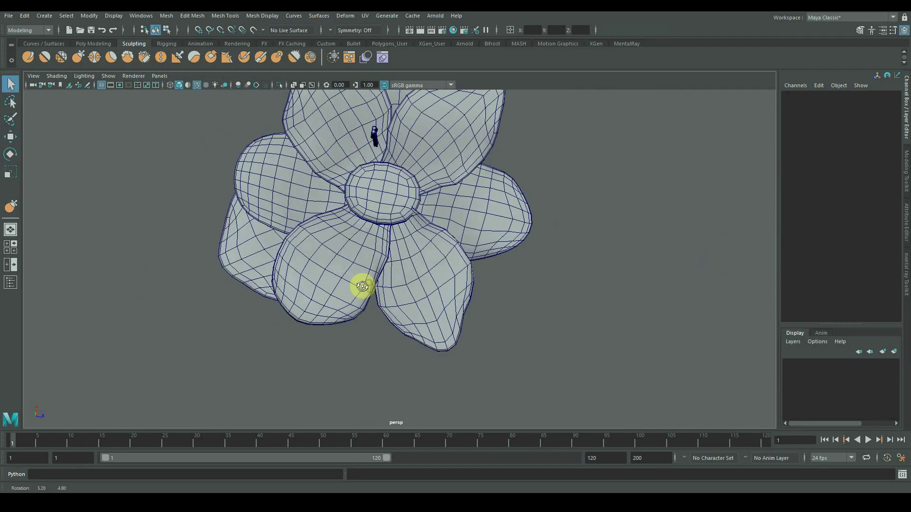
{"action": "left_click", "coordinate": [363, 282]}
{"action": "key", "text": "y"}
{"action": "mouse_move", "coordinate": [364, 272]}
{"action": "left_mouse_down", "text": "alt"}
{"action": "mouse_move", "coordinate": [368, 289]}
{"action": "mouse_move", "coordinate": [378, 228]}
{"action": "mouse_move", "coordinate": [380, 270]}
{"action": "mouse_move", "coordinate": [403, 291]}
{"action": "mouse_move", "coordinate": [371, 245]}
{"action": "mouse_move", "coordinate": [386, 264]}
{"action": "mouse_move", "coordinate": [402, 343]}
{"action": "left_mouse_up", "text": "alt"}
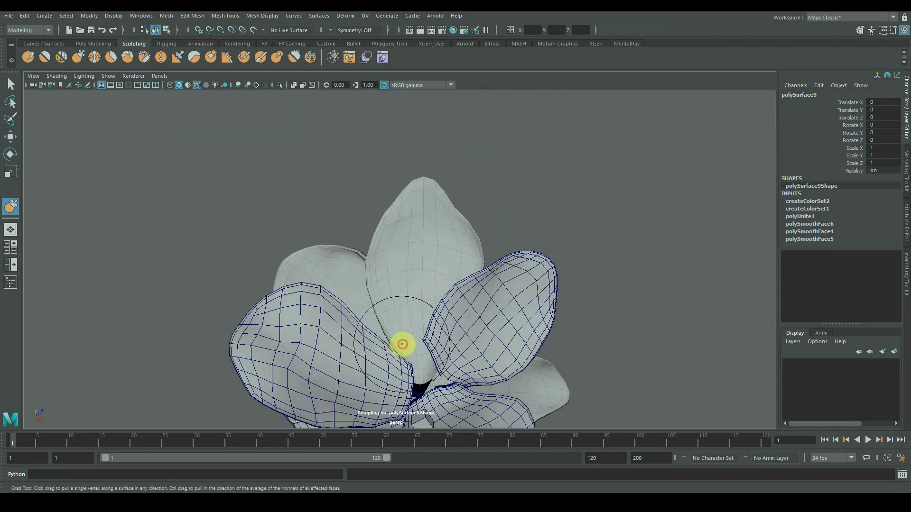
{"action": "mouse_move", "coordinate": [380, 297]}
{"action": "left_mouse_down", "text": "alt"}
{"action": "mouse_move", "coordinate": [433, 363]}
{"action": "mouse_move", "coordinate": [471, 259]}
{"action": "left_mouse_up", "text": "alt"}
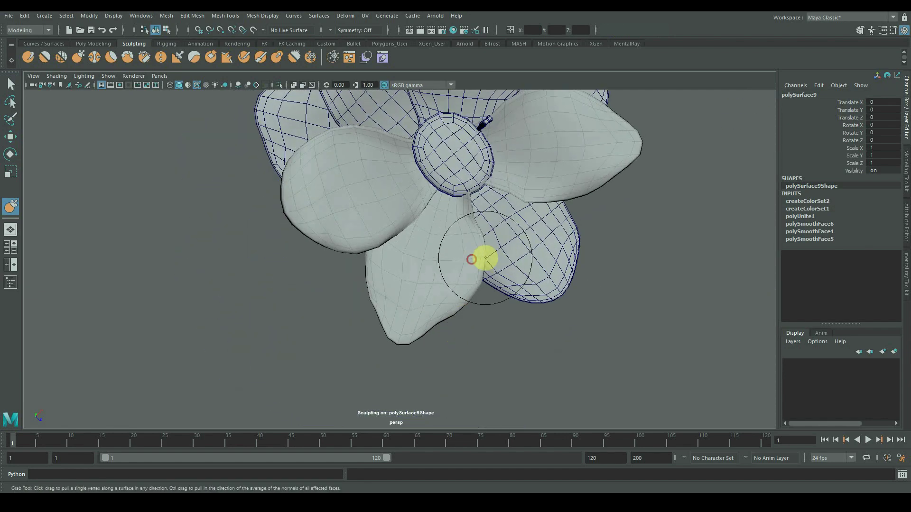
{"action": "mouse_move", "coordinate": [491, 220]}
{"action": "left_mouse_down", "text": "alt"}
{"action": "mouse_move", "coordinate": [463, 226]}
{"action": "mouse_move", "coordinate": [496, 275]}
{"action": "mouse_move", "coordinate": [500, 252]}
{"action": "mouse_move", "coordinate": [579, 277]}
{"action": "left_mouse_up", "text": "alt"}
Step: Select the protruding vertices at the base of a top petal and move them to fit against the flower's centre
{"action": "key", "text": "q"}
{"action": "right_click_drag", "start_coordinate": [579, 273], "coordinate": [536, 407], "text": "alt"}
{"action": "left_click_drag", "start_coordinate": [491, 312], "coordinate": [468, 291], "text": "alt"}
{"action": "right_click_drag", "start_coordinate": [469, 291], "coordinate": [408, 291]}
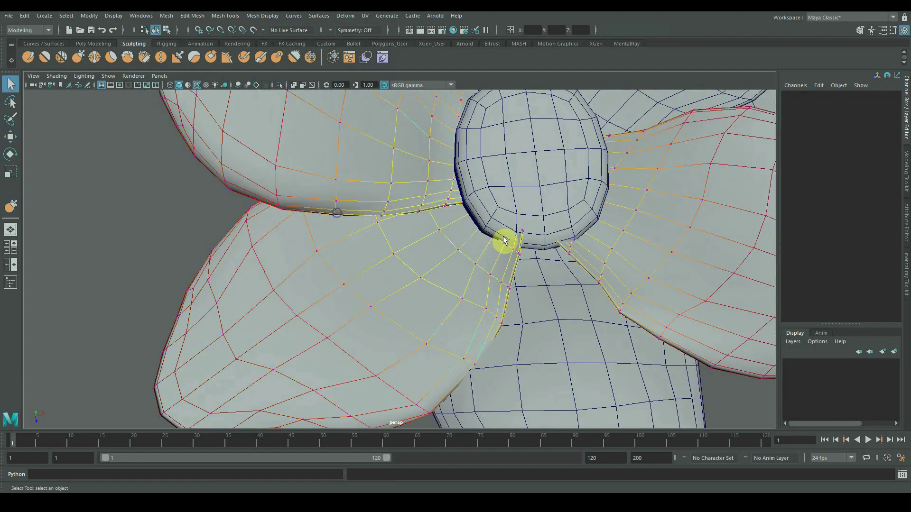
{"action": "middle_click_drag", "start_coordinate": [503, 236], "coordinate": [459, 256], "text": "alt"}
{"action": "right_click_drag", "start_coordinate": [459, 256], "coordinate": [478, 257], "text": "alt"}
{"action": "left_click", "coordinate": [480, 260]}
{"action": "left_click_drag", "start_coordinate": [492, 269], "coordinate": [423, 307], "text": "alt"}
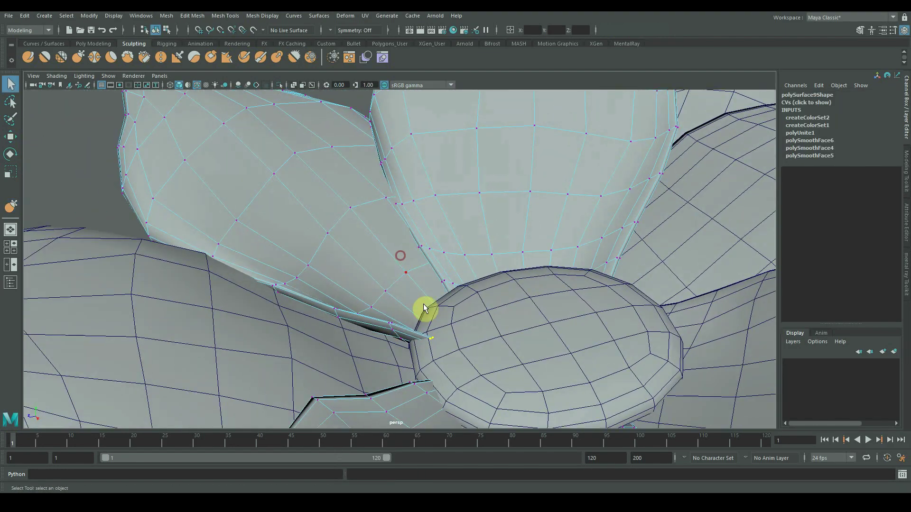
{"action": "left_click_drag", "start_coordinate": [317, 325], "coordinate": [434, 329]}
{"action": "right_click_drag", "start_coordinate": [433, 329], "coordinate": [450, 368], "text": "alt"}
{"action": "key", "text": "w"}
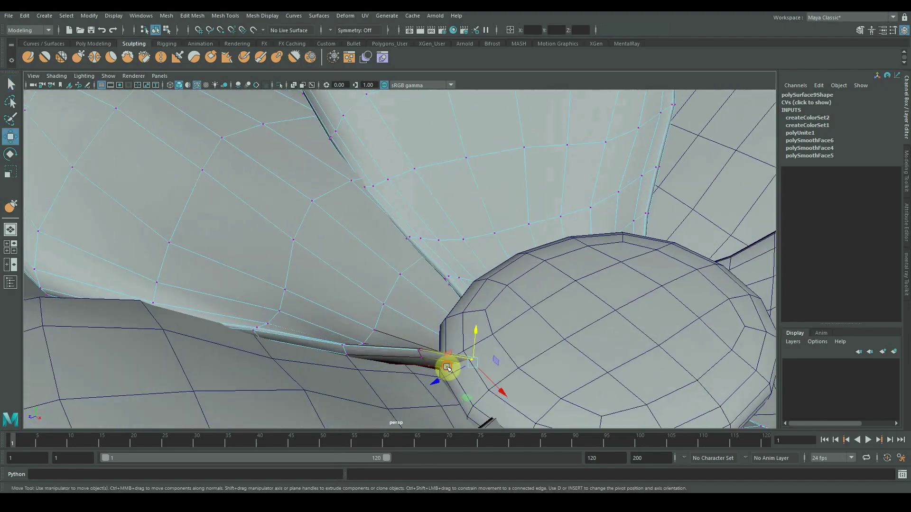
{"action": "left_click_drag", "start_coordinate": [449, 368], "coordinate": [465, 274], "text": "alt"}
{"action": "left_click_drag", "start_coordinate": [473, 335], "coordinate": [553, 319], "text": "alt"}
{"action": "right_click_drag", "start_coordinate": [649, 272], "coordinate": [503, 278], "text": "alt"}
{"action": "mouse_move", "coordinate": [503, 278]}
{"action": "left_mouse_down", "text": "alt"}
{"action": "mouse_move", "coordinate": [427, 280]}
{"action": "mouse_move", "coordinate": [496, 277]}
{"action": "left_mouse_up", "text": "alt"}
Step: Touch up the middle-layer petals and a neighbouring petal group with the Grab sculpting tool
{"action": "left_click", "coordinate": [529, 247]}
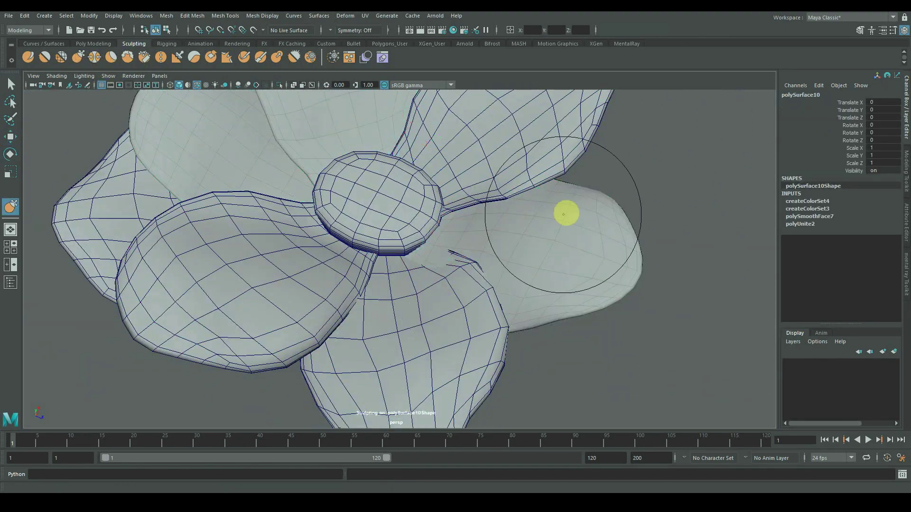
{"action": "mouse_move", "coordinate": [566, 213]}
{"action": "left_mouse_down", "text": "alt"}
{"action": "mouse_move", "coordinate": [417, 270]}
{"action": "mouse_move", "coordinate": [451, 378]}
{"action": "mouse_move", "coordinate": [433, 252]}
{"action": "mouse_move", "coordinate": [480, 261]}
{"action": "mouse_move", "coordinate": [601, 245]}
{"action": "mouse_move", "coordinate": [528, 266]}
{"action": "mouse_move", "coordinate": [521, 246]}
{"action": "mouse_move", "coordinate": [527, 233]}
{"action": "mouse_move", "coordinate": [561, 204]}
{"action": "mouse_move", "coordinate": [413, 287]}
{"action": "mouse_move", "coordinate": [482, 236]}
{"action": "mouse_move", "coordinate": [609, 265]}
{"action": "left_mouse_up", "text": "alt"}
{"action": "key", "text": "q"}
{"action": "left_click", "coordinate": [563, 204]}
{"action": "key", "text": "y"}
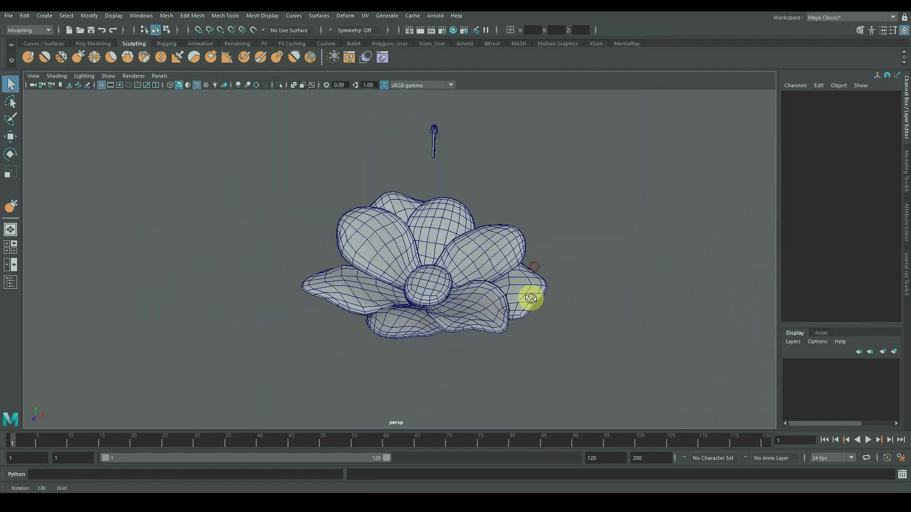
Step: Raise edge loops on the flower's rounded centre with soft selection to form a taller dome
{"action": "left_click_drag", "start_coordinate": [531, 299], "coordinate": [576, 322], "text": "alt"}
{"action": "right_click_drag", "start_coordinate": [576, 322], "coordinate": [620, 343], "text": "alt"}
{"action": "left_click_drag", "start_coordinate": [620, 344], "coordinate": [575, 343], "text": "alt"}
{"action": "right_click_drag", "start_coordinate": [575, 344], "coordinate": [525, 329], "text": "alt"}
{"action": "left_click", "coordinate": [454, 333]}
{"action": "right_click_drag", "start_coordinate": [454, 333], "coordinate": [464, 246]}
{"action": "double_click", "coordinate": [470, 300]}
{"action": "left_click_drag", "start_coordinate": [450, 289], "coordinate": [494, 278], "text": "alt"}
{"action": "left_click_drag", "start_coordinate": [508, 235], "coordinate": [510, 227]}
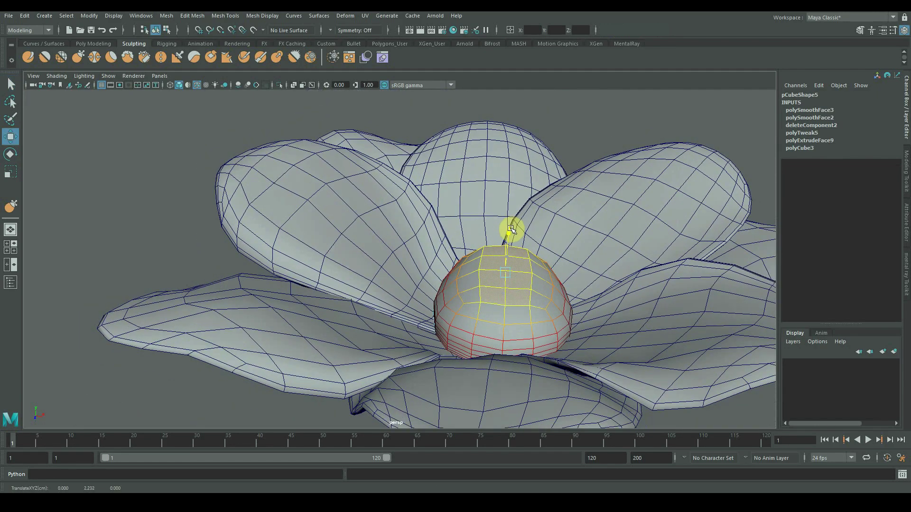
{"action": "mouse_move", "coordinate": [518, 273]}
{"action": "left_mouse_down", "text": "alt"}
{"action": "mouse_move", "coordinate": [443, 269]}
{"action": "mouse_move", "coordinate": [503, 276]}
{"action": "left_mouse_up", "text": "alt"}
{"action": "double_click", "coordinate": [445, 269]}
{"action": "left_click_drag", "start_coordinate": [499, 225], "coordinate": [506, 218]}
{"action": "left_click_drag", "start_coordinate": [531, 243], "coordinate": [519, 219], "text": "alt"}
Step: Delete the hidden faces and unneeded edges around the underside of the flower's centre
{"action": "key", "text": "w"}
{"action": "left_click_drag", "start_coordinate": [501, 198], "coordinate": [543, 284]}
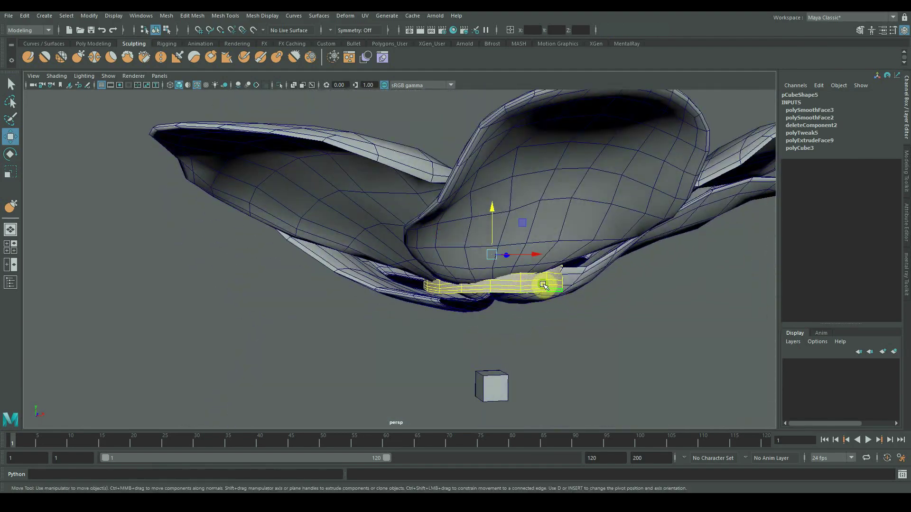
{"action": "right_click_drag", "start_coordinate": [543, 284], "coordinate": [546, 289], "text": "alt"}
{"action": "left_click_drag", "start_coordinate": [505, 288], "coordinate": [439, 354], "text": "alt"}
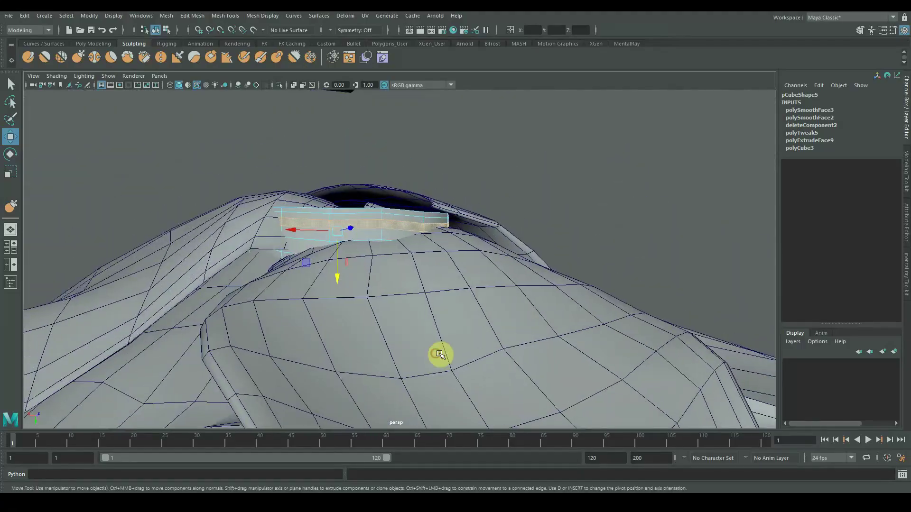
{"action": "left_click", "coordinate": [388, 205]}
{"action": "left_click_drag", "start_coordinate": [512, 217], "coordinate": [565, 278], "text": "alt"}
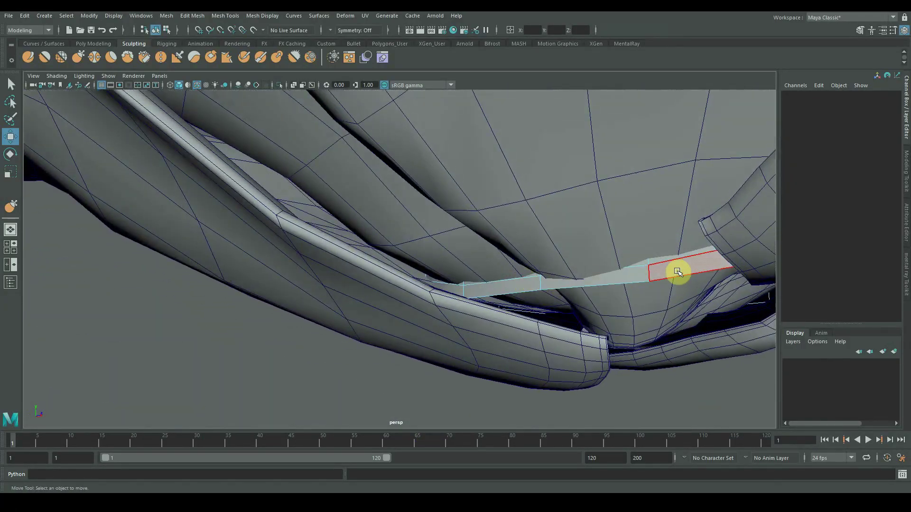
{"action": "right_click_drag", "start_coordinate": [676, 272], "coordinate": [675, 201]}
{"action": "left_click", "coordinate": [677, 256]}
{"action": "left_click_drag", "start_coordinate": [677, 256], "coordinate": [811, 307], "text": "alt"}
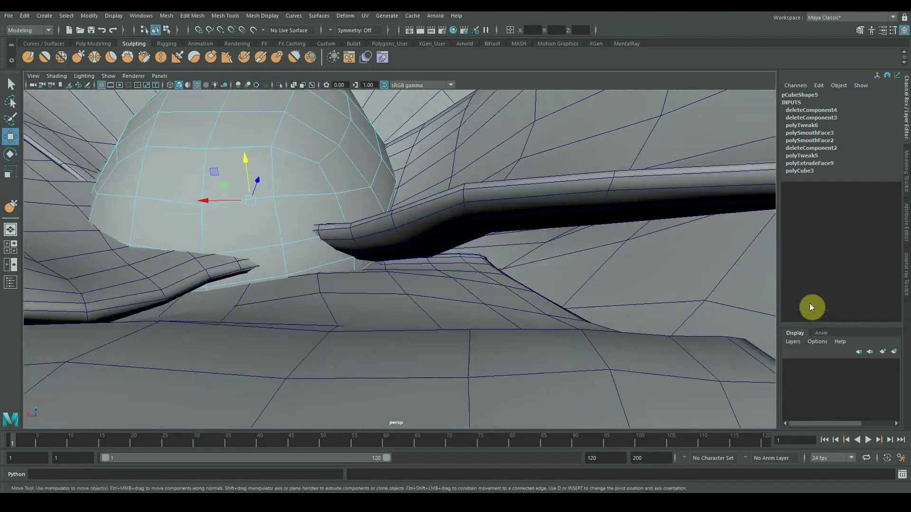
{"action": "key", "text": "ctrl+Delete"}
{"action": "left_click_drag", "start_coordinate": [529, 263], "coordinate": [477, 280], "text": "alt"}
{"action": "scroll", "coordinate": [477, 281], "scroll_direction": "down", "scroll_amount": 5}
{"action": "mouse_move", "coordinate": [477, 280]}
{"action": "left_mouse_down", "text": "alt"}
{"action": "mouse_move", "coordinate": [419, 299]}
{"action": "mouse_move", "coordinate": [497, 274]}
{"action": "mouse_move", "coordinate": [474, 289]}
{"action": "left_mouse_up", "text": "alt"}
{"action": "left_click", "coordinate": [431, 357]}
Step: Select the small cube beneath the flower and move it straight down in the front view to Translate Y -32.402
{"action": "scroll", "coordinate": [441, 365], "scroll_direction": "down", "scroll_amount": 5}
{"action": "left_click_drag", "start_coordinate": [441, 365], "coordinate": [437, 386], "text": "alt"}
{"action": "scroll", "coordinate": [441, 359], "scroll_direction": "down", "scroll_amount": 4}
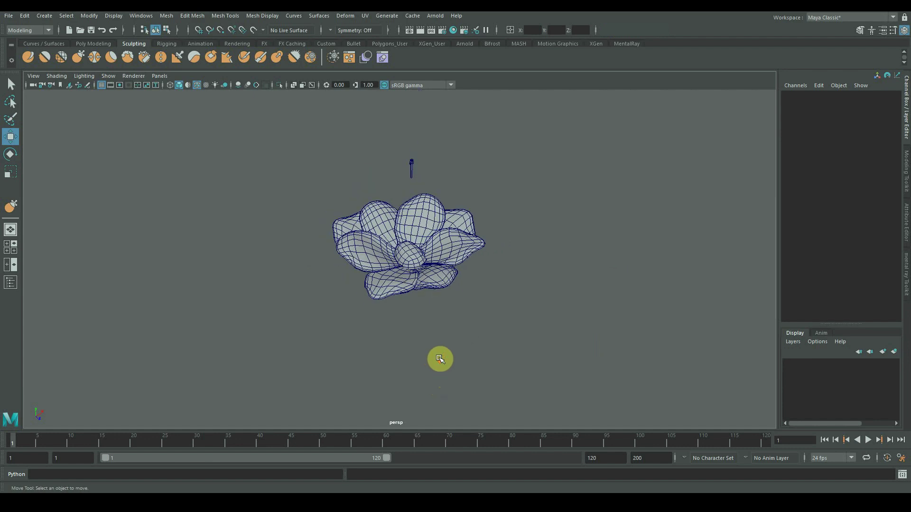
{"action": "key", "text": "space"}
{"action": "key", "text": "space"}
{"action": "scroll", "coordinate": [354, 366], "scroll_direction": "down", "scroll_amount": 1}
{"action": "left_click", "coordinate": [403, 278]}
{"action": "scroll", "coordinate": [403, 277], "scroll_direction": "down", "scroll_amount": 2}
{"action": "middle_click_drag", "start_coordinate": [402, 380], "coordinate": [420, 320], "text": "alt"}
{"action": "scroll", "coordinate": [406, 312], "scroll_direction": "down", "scroll_amount": 1}
{"action": "left_click_drag", "start_coordinate": [411, 202], "coordinate": [411, 301]}
Step: Stretch the cube vertically into a long, thin stem with Scale Y 51.244
{"action": "key", "text": "r"}
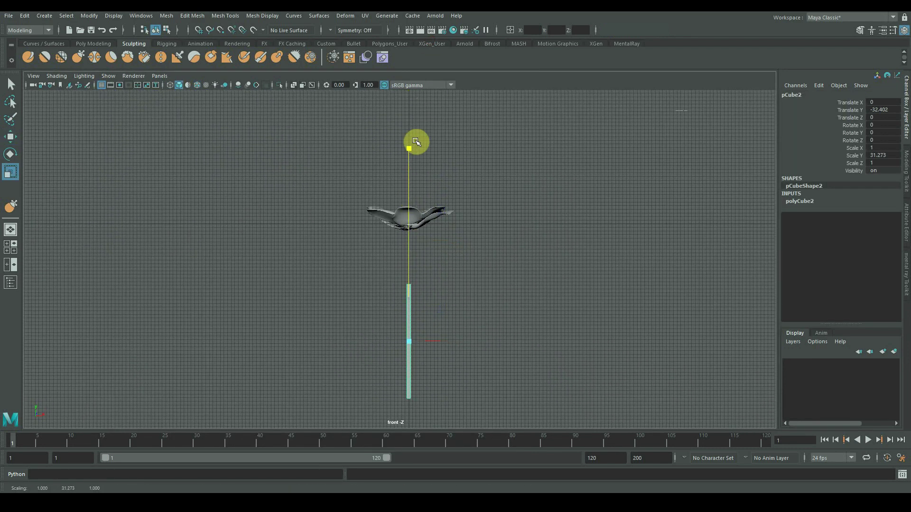
{"action": "left_click_drag", "start_coordinate": [402, 40], "coordinate": [402, 36]}
{"action": "middle_click_drag", "start_coordinate": [464, 309], "coordinate": [468, 293], "text": "alt"}
{"action": "scroll", "coordinate": [451, 266], "scroll_direction": "down", "scroll_amount": 1}
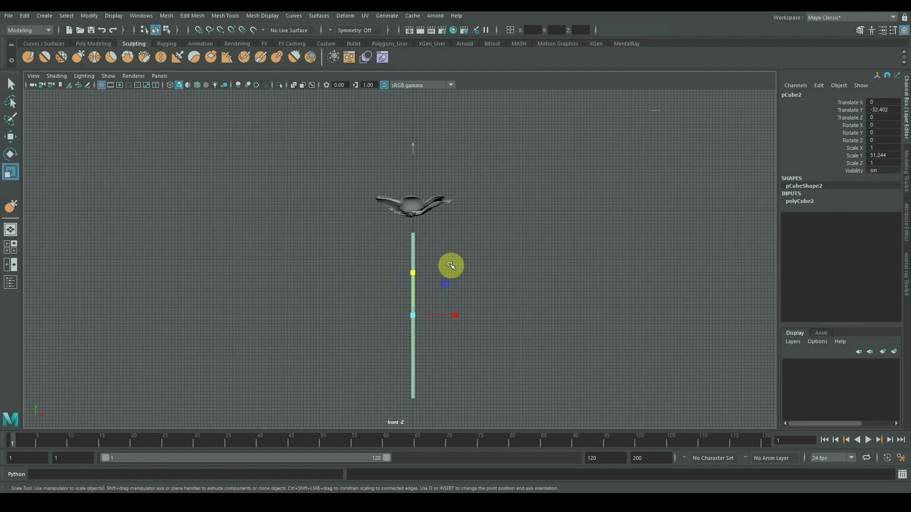
Step: Insert edge loops across the stem along its length
{"action": "scroll", "coordinate": [464, 285], "scroll_direction": "up", "scroll_amount": 1}
{"action": "right_click_drag", "start_coordinate": [415, 255], "coordinate": [361, 270], "text": "shift"}
{"action": "left_click", "coordinate": [415, 294]}
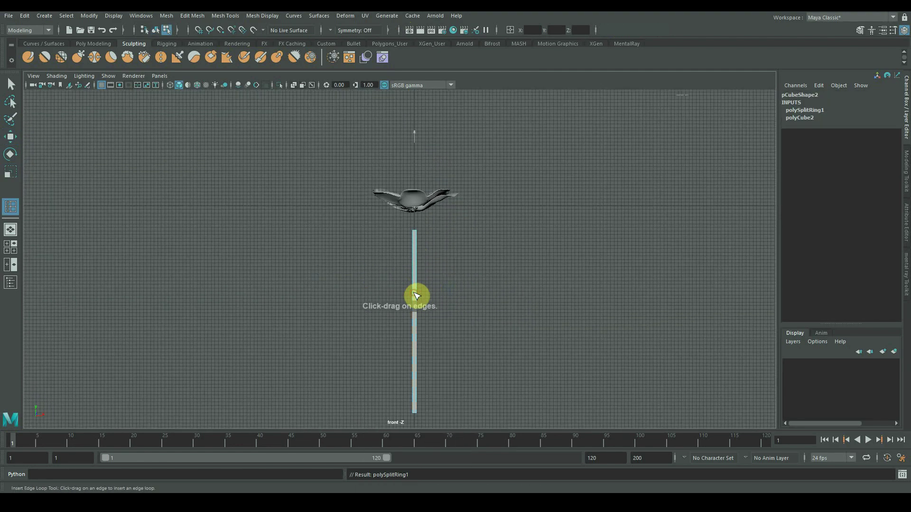
{"action": "key", "text": "q"}
Step: Select the stem's upper-middle section and move it sideways in the front and side views to bend the stem
{"action": "scroll", "coordinate": [439, 275], "scroll_direction": "up", "scroll_amount": 2}
{"action": "left_click_drag", "start_coordinate": [454, 287], "coordinate": [456, 287]}
{"action": "key", "text": "w"}
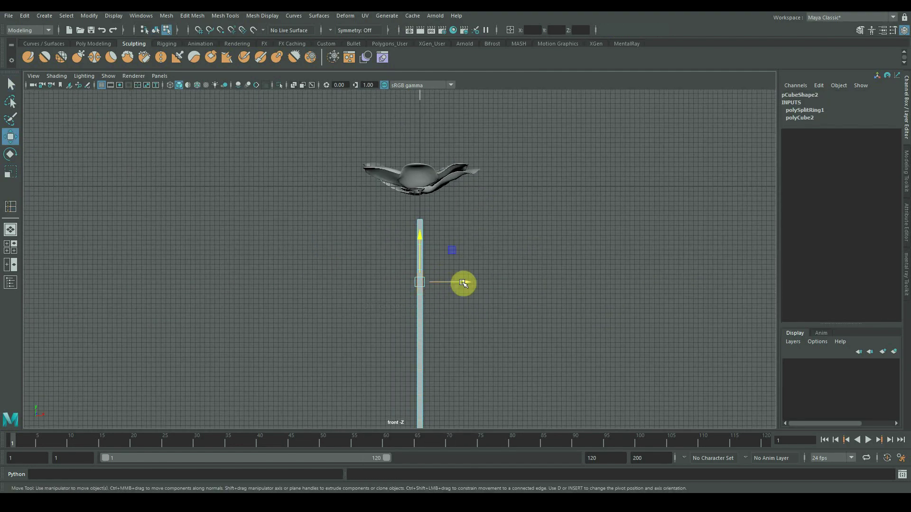
{"action": "key", "text": "space"}
{"action": "scroll", "coordinate": [478, 362], "scroll_direction": "down", "scroll_amount": 5}
{"action": "middle_click_drag", "start_coordinate": [622, 349], "coordinate": [599, 288], "text": "alt"}
{"action": "left_click_drag", "start_coordinate": [516, 351], "coordinate": [526, 352]}
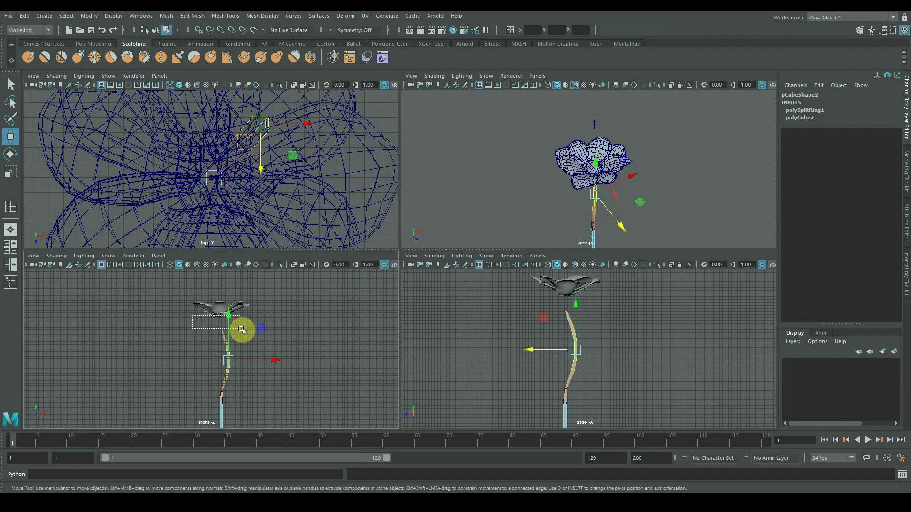
Step: Select the stem's top section, rotate it in the front and side views and lower it to form a hooked end
{"action": "left_click_drag", "start_coordinate": [242, 329], "coordinate": [242, 329]}
{"action": "key", "text": "e"}
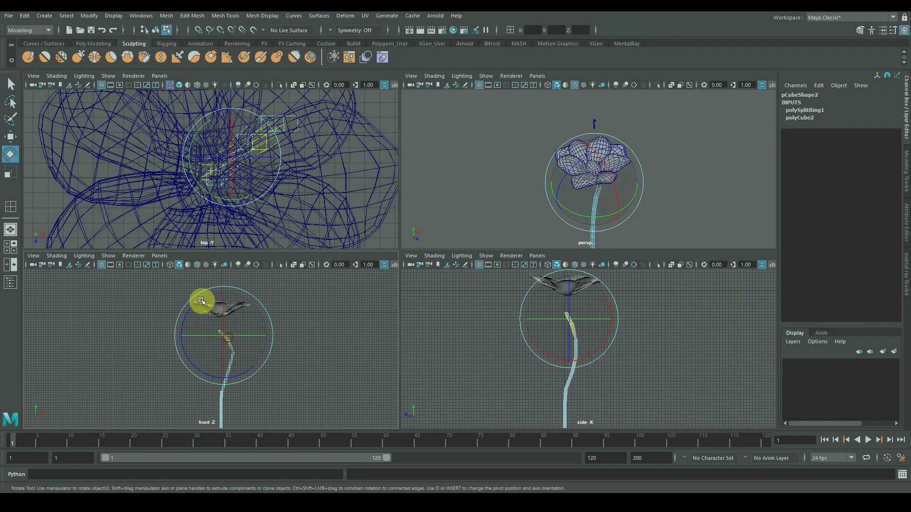
{"action": "left_click_drag", "start_coordinate": [186, 315], "coordinate": [187, 316]}
{"action": "key", "text": "w"}
{"action": "left_click", "coordinate": [222, 338]}
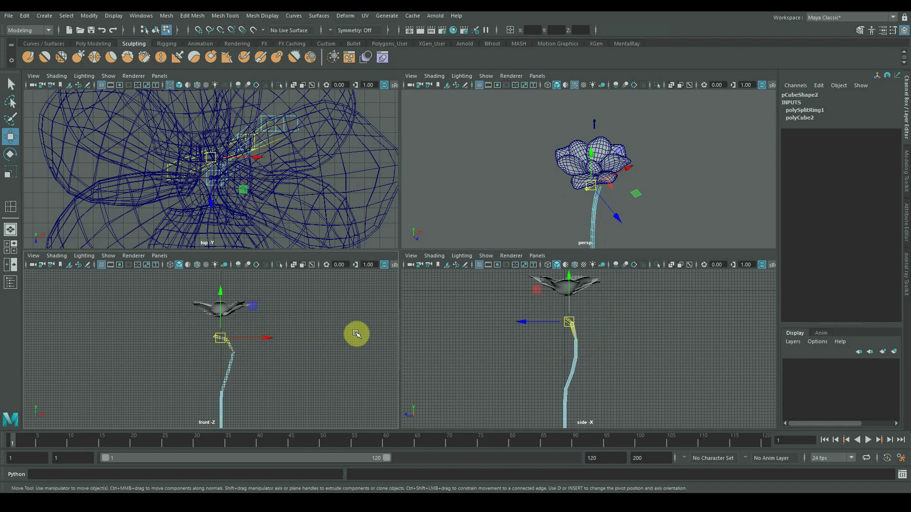
{"action": "key", "text": "e"}
{"action": "left_click_drag", "start_coordinate": [543, 283], "coordinate": [532, 292]}
{"action": "key", "text": "w"}
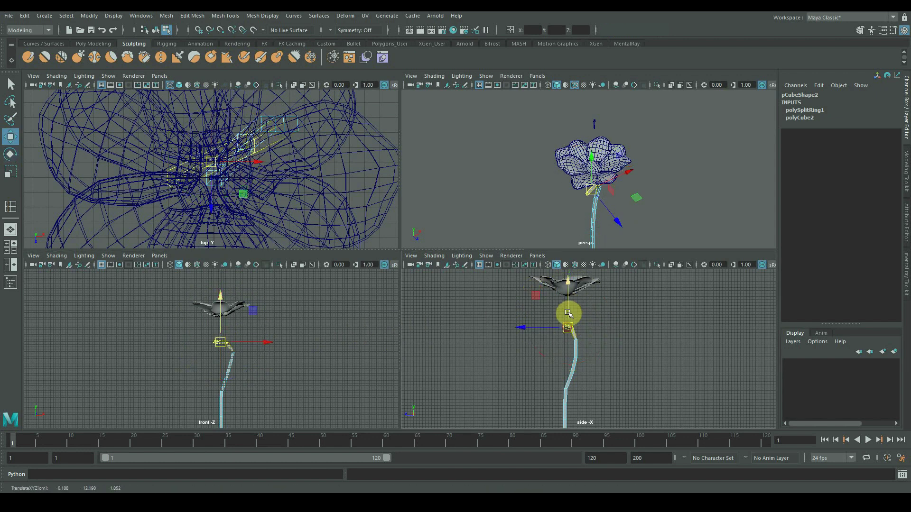
Step: Select the stem's lower section in the perspective view and shift it sideways to curve the bottom of the stem
{"action": "key", "text": "space"}
{"action": "left_click_drag", "start_coordinate": [502, 216], "coordinate": [406, 240], "text": "alt"}
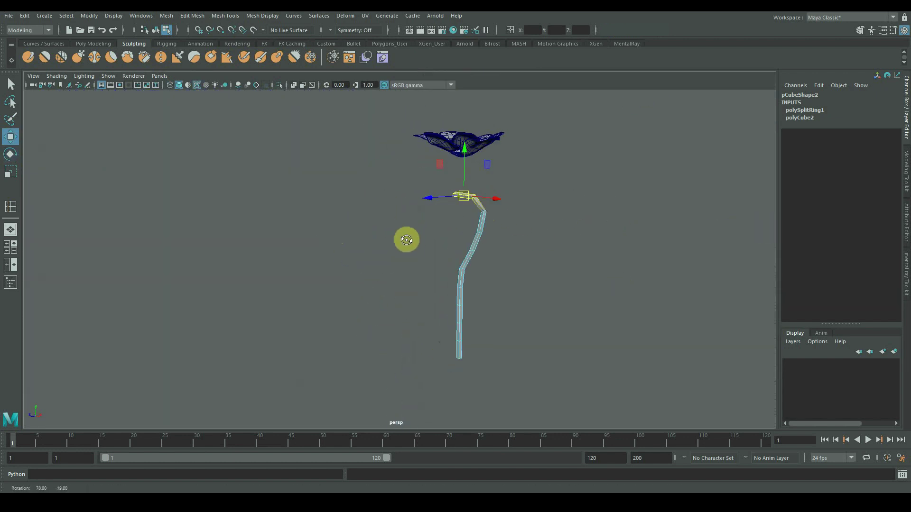
{"action": "left_click_drag", "start_coordinate": [582, 236], "coordinate": [543, 244], "text": "alt"}
{"action": "scroll", "coordinate": [418, 302], "scroll_direction": "up", "scroll_amount": 2}
{"action": "left_click_drag", "start_coordinate": [319, 334], "coordinate": [370, 342]}
{"action": "left_click_drag", "start_coordinate": [367, 343], "coordinate": [259, 347], "text": "alt"}
{"action": "left_click_drag", "start_coordinate": [421, 311], "coordinate": [414, 310], "text": "alt"}
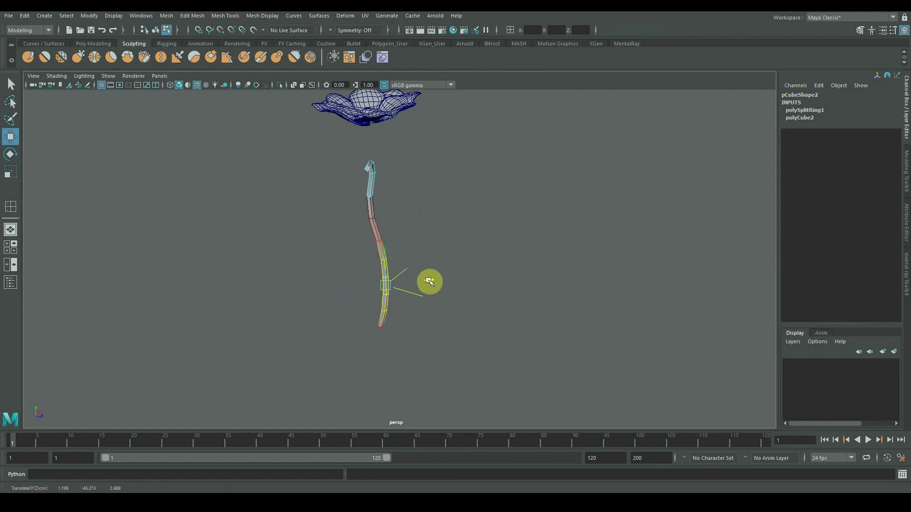
{"action": "left_click_drag", "start_coordinate": [428, 271], "coordinate": [441, 286], "text": "alt"}
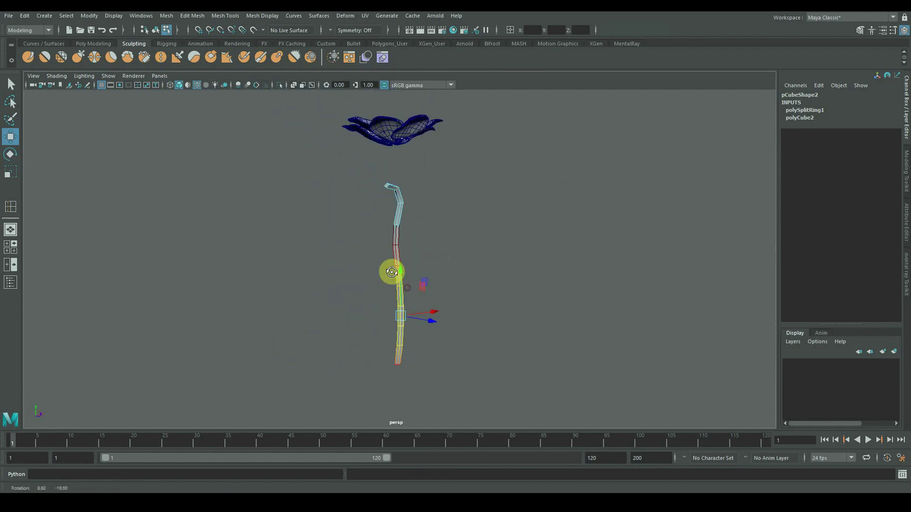
{"action": "left_click_drag", "start_coordinate": [391, 272], "coordinate": [221, 271], "text": "alt"}
{"action": "left_click", "coordinate": [573, 294]}
Step: Select the upper part of the stem and rotate it slightly to refine the curve below the hooked end
{"action": "key", "text": "e"}
{"action": "left_click_drag", "start_coordinate": [573, 294], "coordinate": [451, 300], "text": "alt"}
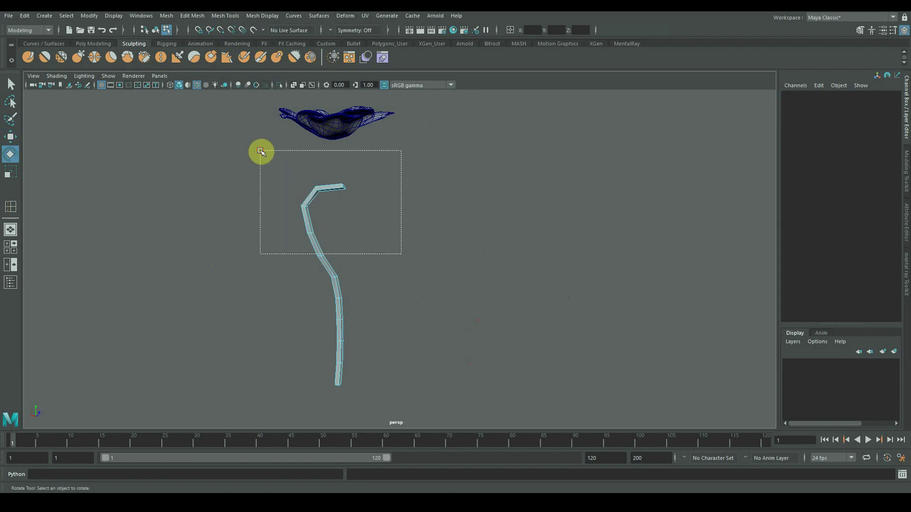
{"action": "left_click_drag", "start_coordinate": [261, 151], "coordinate": [260, 150]}
{"action": "left_click_drag", "start_coordinate": [438, 252], "coordinate": [404, 209], "text": "alt"}
{"action": "left_click_drag", "start_coordinate": [376, 179], "coordinate": [377, 181]}
{"action": "left_click_drag", "start_coordinate": [397, 183], "coordinate": [303, 191], "text": "alt"}
{"action": "left_click_drag", "start_coordinate": [664, 286], "coordinate": [426, 261], "text": "alt"}
{"action": "key", "text": "w"}
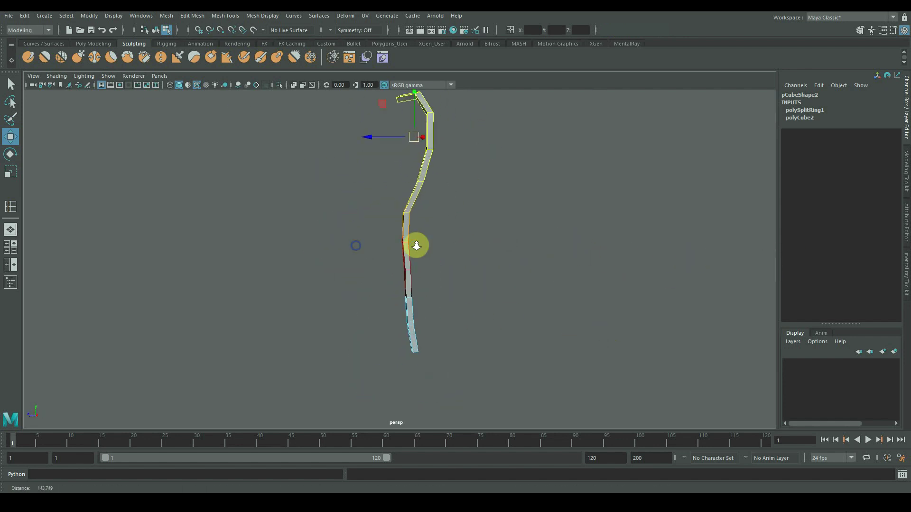
Step: Bevel the edge loops at the stem's middle bend and two top bends with fraction 0.5 and 2 segments
{"action": "right_click_drag", "start_coordinate": [417, 278], "coordinate": [451, 280], "text": "shift"}
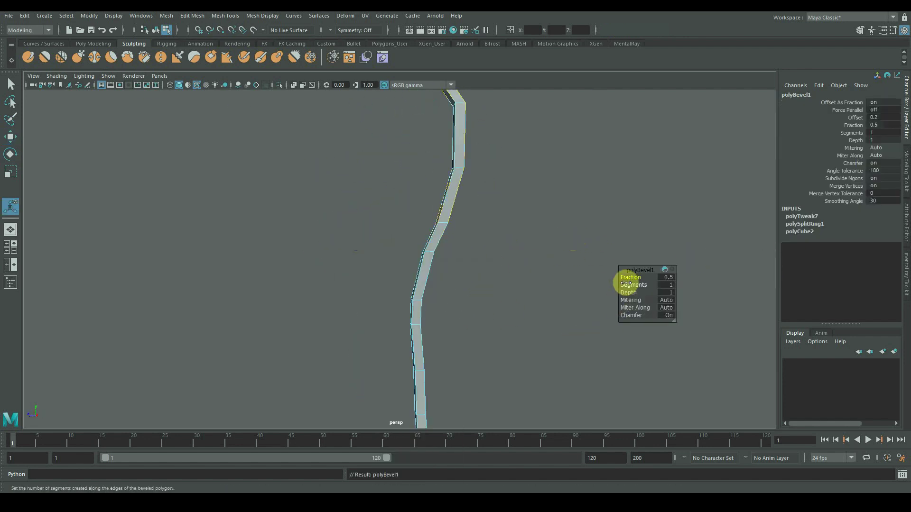
{"action": "left_click_drag", "start_coordinate": [328, 296], "coordinate": [374, 298], "text": "alt"}
{"action": "middle_click_drag", "start_coordinate": [403, 208], "coordinate": [393, 323], "text": "alt"}
{"action": "right_click_drag", "start_coordinate": [392, 323], "coordinate": [465, 324], "text": "alt"}
{"action": "middle_click_drag", "start_coordinate": [432, 320], "coordinate": [413, 278], "text": "alt"}
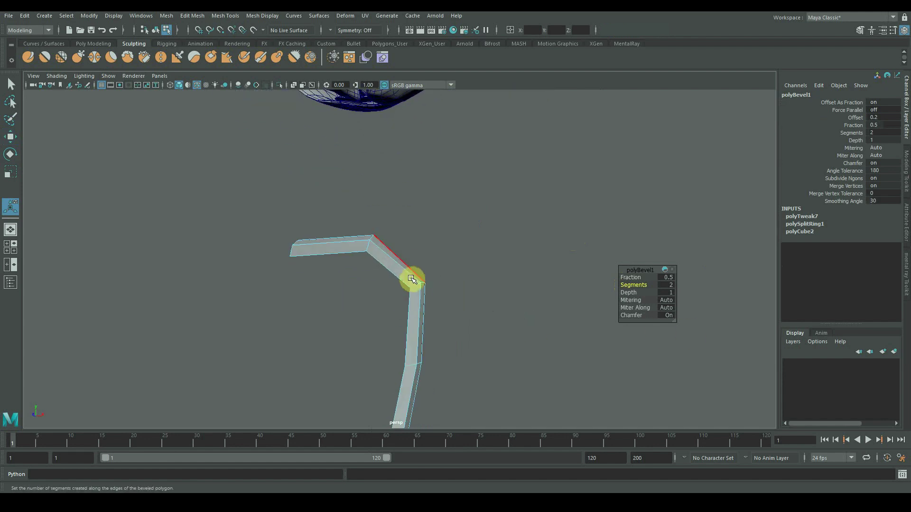
{"action": "double_click", "coordinate": [412, 279]}
{"action": "right_click_drag", "start_coordinate": [413, 279], "coordinate": [448, 281], "text": "shift"}
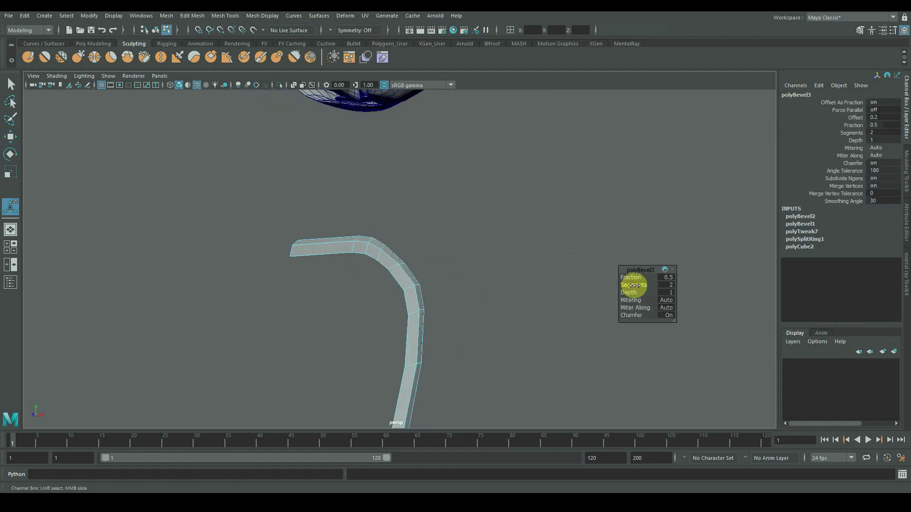
{"action": "left_click", "coordinate": [500, 307]}
Step: Bevel the edge loop below the middle bend, on the lower part of the stem
{"action": "right_click_drag", "start_coordinate": [541, 327], "coordinate": [490, 315], "text": "alt"}
{"action": "middle_click_drag", "start_coordinate": [350, 374], "coordinate": [335, 272], "text": "alt"}
{"action": "left_click_drag", "start_coordinate": [321, 299], "coordinate": [385, 310], "text": "alt"}
{"action": "left_click_drag", "start_coordinate": [507, 314], "coordinate": [327, 323], "text": "alt"}
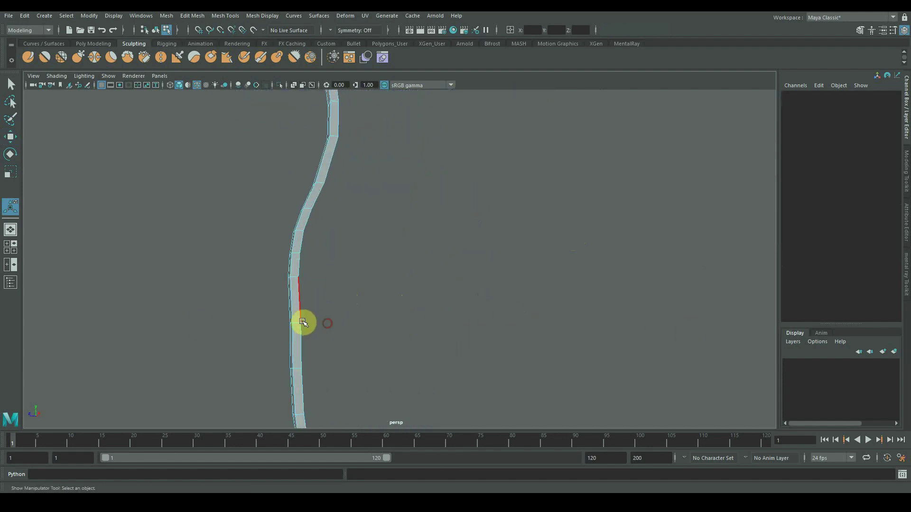
{"action": "double_click", "coordinate": [303, 321]}
{"action": "right_click_drag", "start_coordinate": [303, 321], "coordinate": [339, 323], "text": "shift"}
{"action": "left_click", "coordinate": [512, 284]}
Step: Apply Edit Edge Flow to the edge loop on the stem section below the top bend
{"action": "right_click_drag", "start_coordinate": [475, 282], "coordinate": [419, 275], "text": "alt"}
{"action": "left_click_drag", "start_coordinate": [402, 253], "coordinate": [358, 258], "text": "alt"}
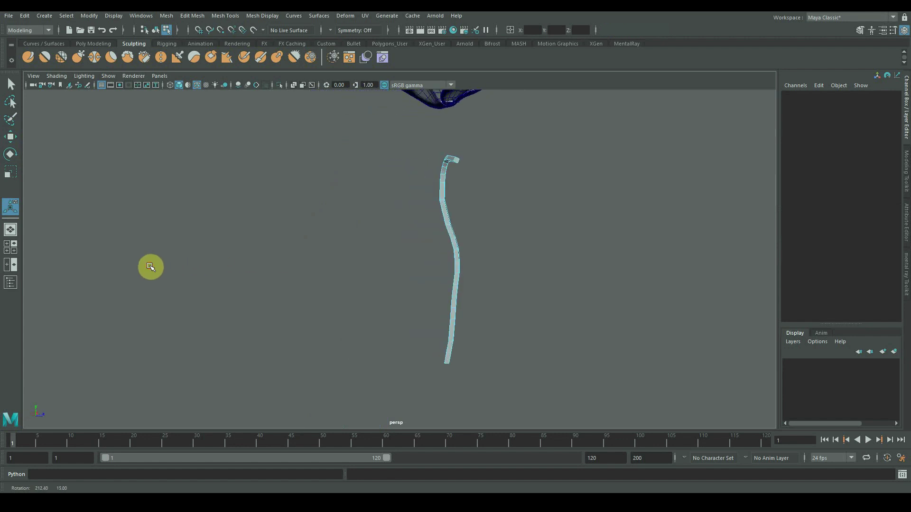
{"action": "left_click_drag", "start_coordinate": [150, 266], "coordinate": [334, 252], "text": "alt"}
{"action": "left_click", "coordinate": [431, 259]}
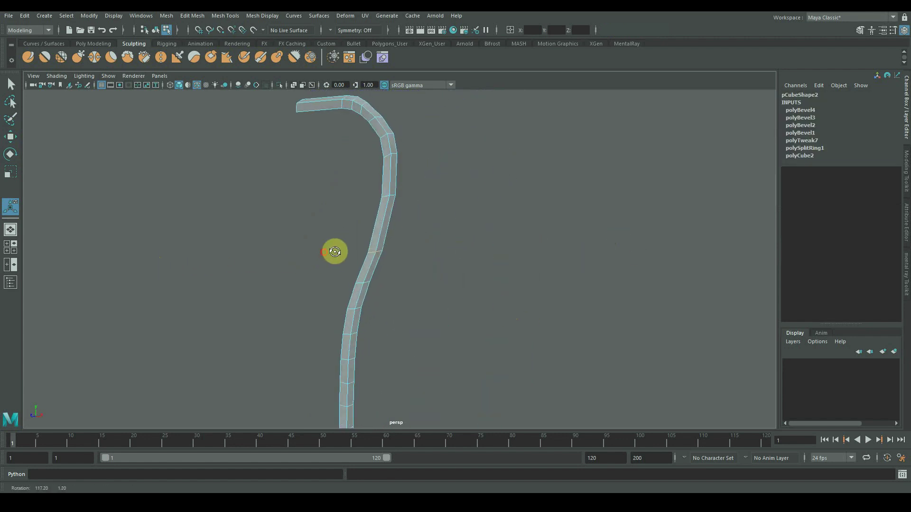
{"action": "left_click", "coordinate": [443, 242]}
{"action": "left_click_drag", "start_coordinate": [443, 242], "coordinate": [548, 255], "text": "alt"}
{"action": "left_click_drag", "start_coordinate": [460, 245], "coordinate": [331, 242], "text": "alt"}
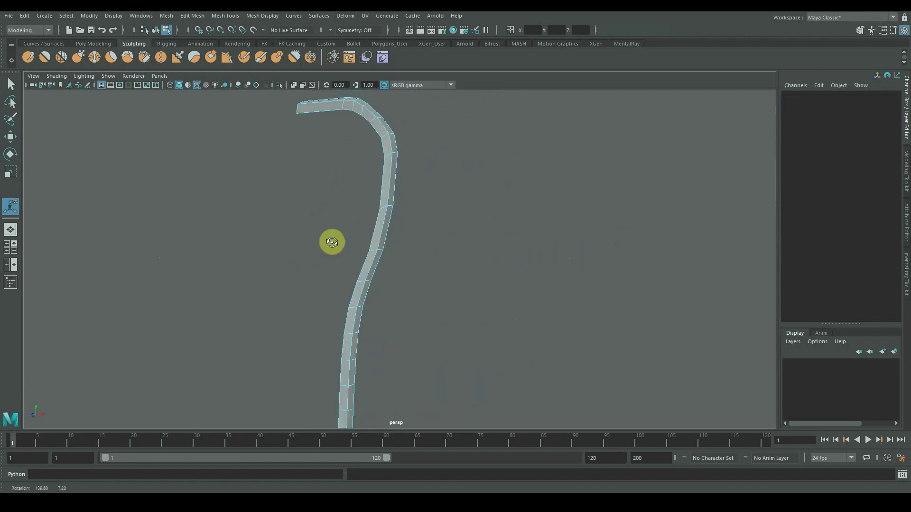
{"action": "right_click_drag", "start_coordinate": [432, 260], "coordinate": [380, 258], "text": "alt"}
{"action": "left_click_drag", "start_coordinate": [380, 258], "coordinate": [474, 285], "text": "alt"}
{"action": "middle_click_drag", "start_coordinate": [474, 286], "coordinate": [544, 243], "text": "alt"}
Step: Repeat Edit Edge Flow on the individual edge loops around the stem's top bend, with Adjust Edge Flow at 1
{"action": "left_click", "coordinate": [449, 220]}
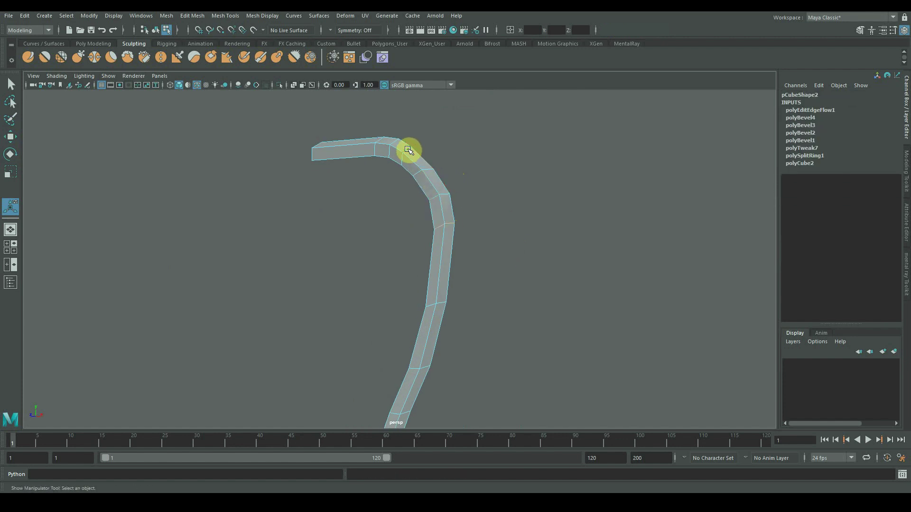
{"action": "key", "text": "g"}
{"action": "double_click", "coordinate": [395, 144]}
{"action": "key", "text": "g"}
{"action": "double_click", "coordinate": [428, 169]}
{"action": "key", "text": "g"}
{"action": "double_click", "coordinate": [410, 150]}
{"action": "key", "text": "g"}
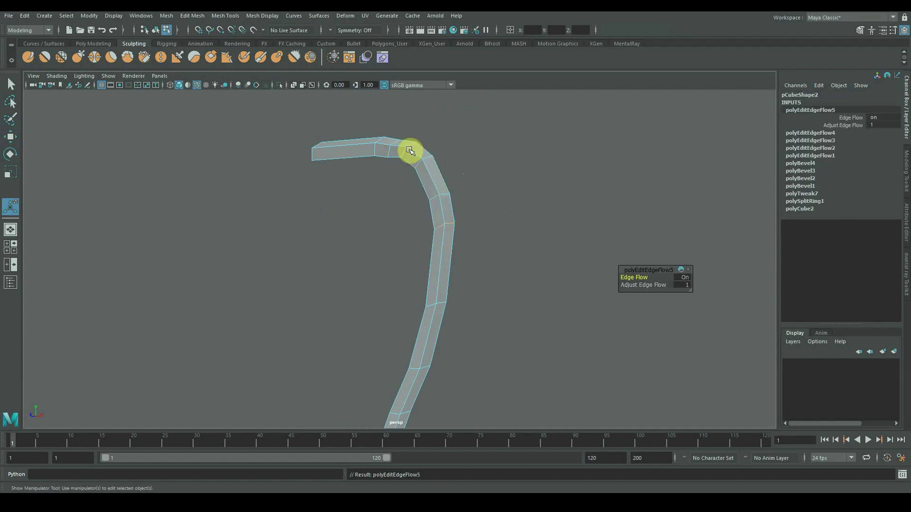
{"action": "left_click_drag", "start_coordinate": [390, 150], "coordinate": [410, 216], "text": "alt"}
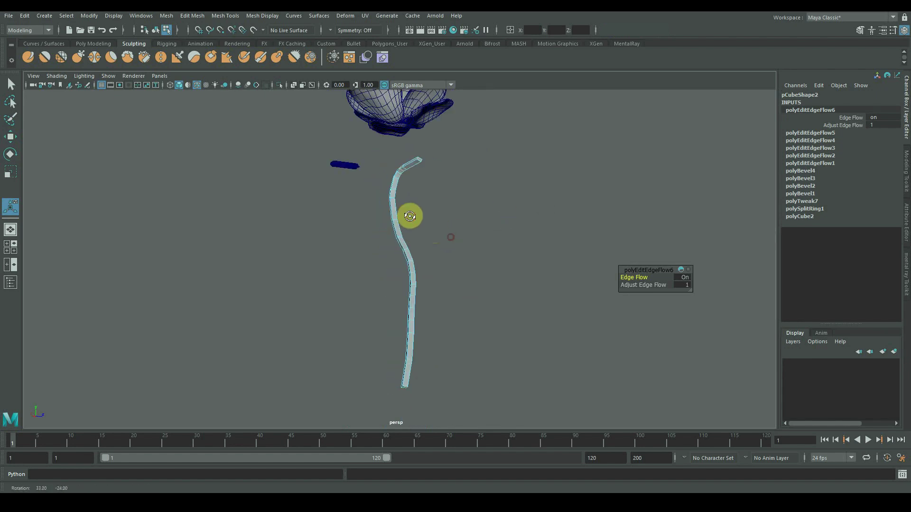
Step: Select the base-end vertices of the separate three-pronged piece and scale them flat into a straight edge
{"action": "left_click", "coordinate": [501, 262]}
{"action": "left_click_drag", "start_coordinate": [500, 261], "coordinate": [351, 227], "text": "alt"}
{"action": "scroll", "coordinate": [432, 297], "scroll_direction": "down", "scroll_amount": 5}
{"action": "left_click_drag", "start_coordinate": [335, 180], "coordinate": [220, 48]}
{"action": "key", "text": "f"}
{"action": "scroll", "coordinate": [517, 257], "scroll_direction": "down", "scroll_amount": 4}
{"action": "left_click_drag", "start_coordinate": [517, 258], "coordinate": [416, 316], "text": "alt"}
{"action": "scroll", "coordinate": [531, 266], "scroll_direction": "down", "scroll_amount": 3}
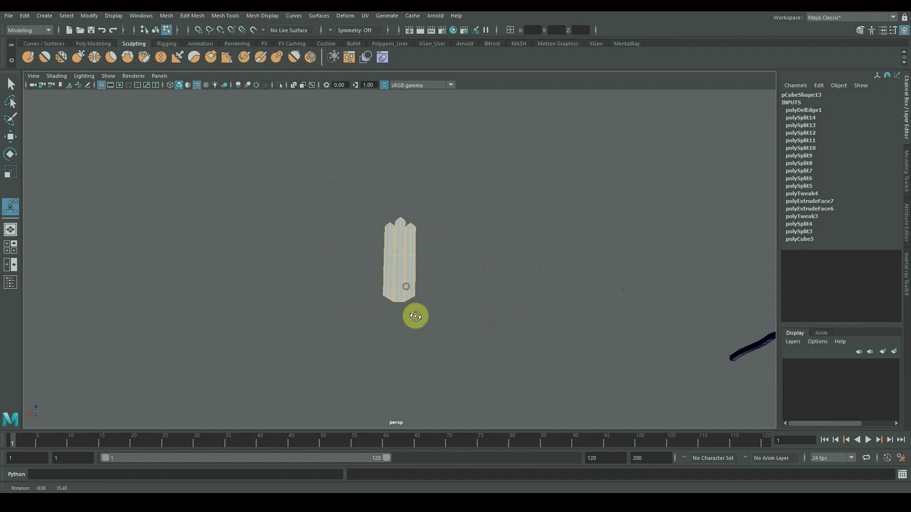
{"action": "right_click_drag", "start_coordinate": [417, 312], "coordinate": [646, 315], "text": "alt"}
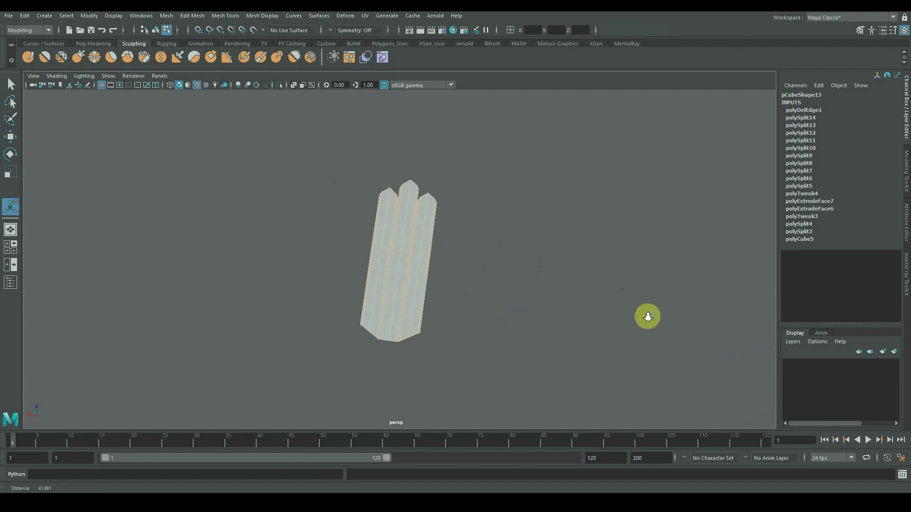
{"action": "left_click_drag", "start_coordinate": [446, 328], "coordinate": [421, 278], "text": "alt"}
{"action": "right_click_drag", "start_coordinate": [379, 294], "coordinate": [614, 331], "text": "alt"}
{"action": "middle_click_drag", "start_coordinate": [427, 280], "coordinate": [432, 253], "text": "alt"}
{"action": "right_click_drag", "start_coordinate": [361, 219], "coordinate": [368, 252]}
{"action": "left_click_drag", "start_coordinate": [369, 252], "coordinate": [378, 343], "text": "alt"}
{"action": "right_click_drag", "start_coordinate": [399, 219], "coordinate": [358, 214]}
{"action": "left_click_drag", "start_coordinate": [279, 258], "coordinate": [467, 378]}
{"action": "left_click_drag", "start_coordinate": [370, 359], "coordinate": [385, 392]}
Step: Extrude the faces of the three-pronged piece's base end slightly outward and delete the end faces
{"action": "right_click_drag", "start_coordinate": [384, 392], "coordinate": [359, 345], "text": "alt"}
{"action": "left_click_drag", "start_coordinate": [360, 345], "coordinate": [360, 300], "text": "alt"}
{"action": "right_click_drag", "start_coordinate": [360, 300], "coordinate": [644, 301], "text": "alt"}
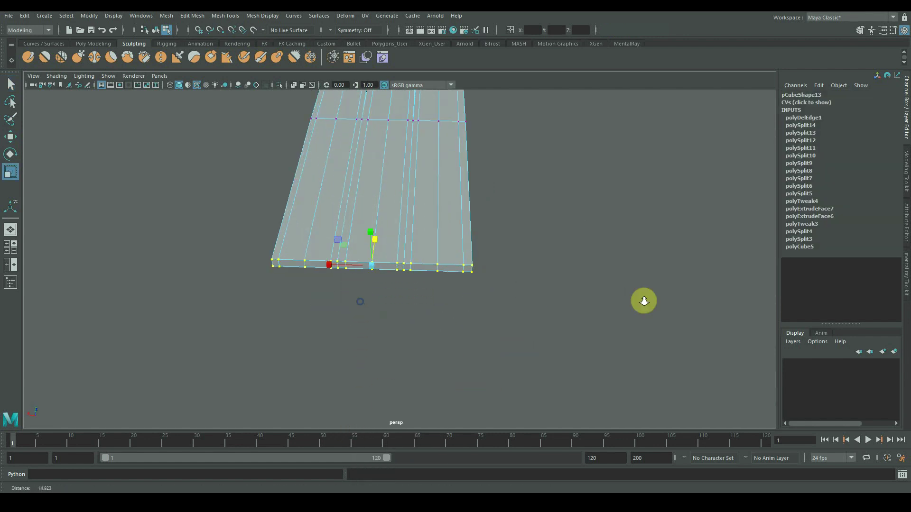
{"action": "right_click_drag", "start_coordinate": [402, 219], "coordinate": [402, 249]}
{"action": "left_click_drag", "start_coordinate": [304, 241], "coordinate": [294, 304], "text": "alt"}
{"action": "left_click_drag", "start_coordinate": [204, 297], "coordinate": [544, 428]}
{"action": "left_click_drag", "start_coordinate": [642, 315], "coordinate": [441, 309], "text": "alt"}
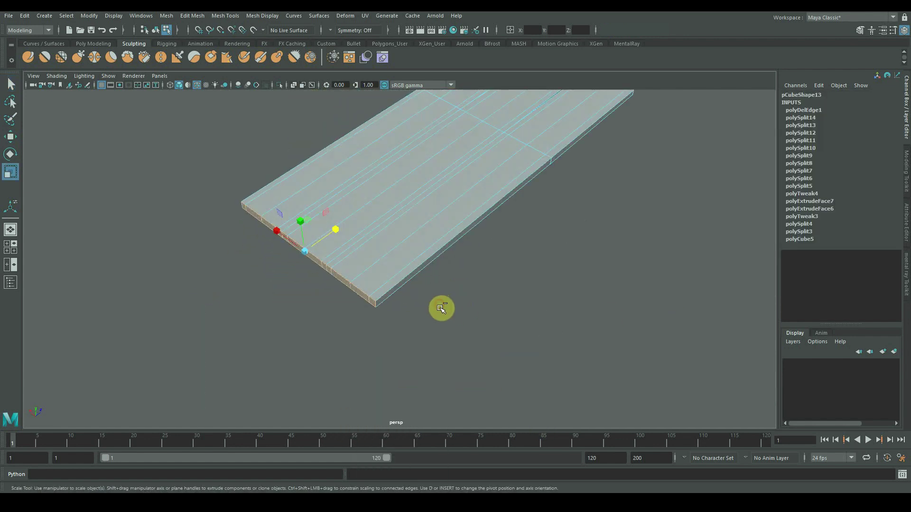
{"action": "key", "text": "ctrl+e"}
{"action": "left_click_drag", "start_coordinate": [216, 224], "coordinate": [208, 231]}
{"action": "key", "text": "Delete"}
Step: Smooth the three-pronged piece with one division and thicken it to Scale Y 0.099
{"action": "right_click_drag", "start_coordinate": [612, 334], "coordinate": [516, 337], "text": "alt"}
{"action": "left_click_drag", "start_coordinate": [437, 286], "coordinate": [459, 341], "text": "alt"}
{"action": "right_click_drag", "start_coordinate": [410, 221], "coordinate": [454, 196]}
{"action": "left_click_drag", "start_coordinate": [395, 236], "coordinate": [547, 298], "text": "alt"}
{"action": "key", "text": "t"}
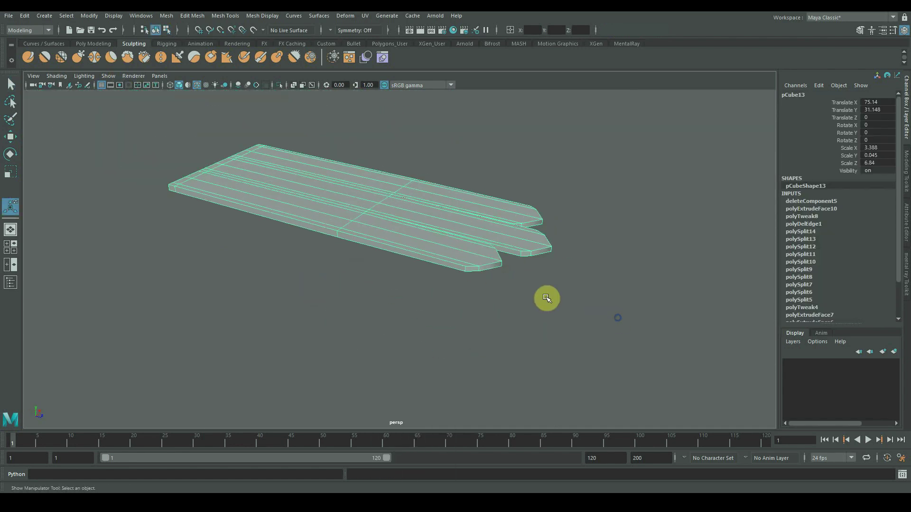
{"action": "left_click_drag", "start_coordinate": [339, 150], "coordinate": [338, 126]}
{"action": "right_click_drag", "start_coordinate": [360, 190], "coordinate": [383, 169], "text": "shift"}
{"action": "left_click_drag", "start_coordinate": [391, 168], "coordinate": [378, 167]}
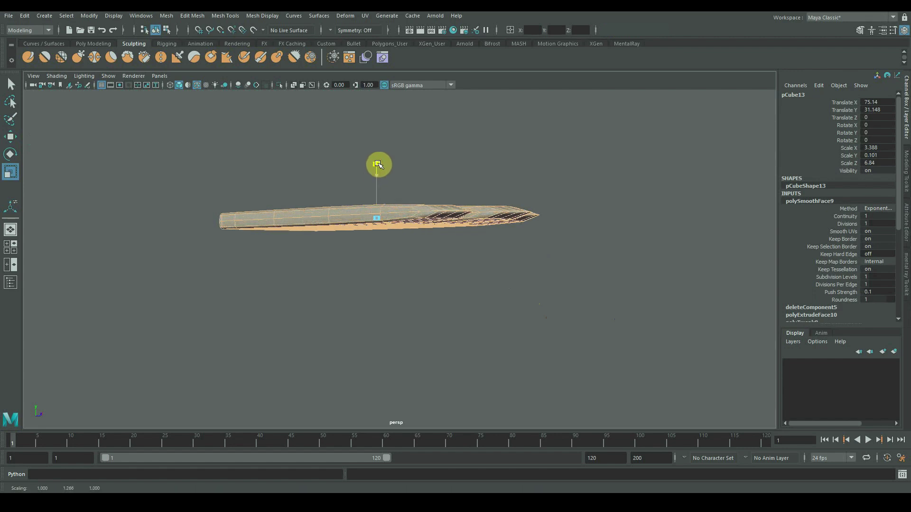
{"action": "left_click", "coordinate": [294, 163]}
Step: Reshape the three-pronged piece with the Grab sculpting tool, spreading the outer prongs and lengthening the middle one
{"action": "left_click_drag", "start_coordinate": [252, 181], "coordinate": [342, 253], "text": "alt"}
{"action": "scroll", "coordinate": [398, 247], "scroll_direction": "down", "scroll_amount": 4}
{"action": "left_click", "coordinate": [405, 245]}
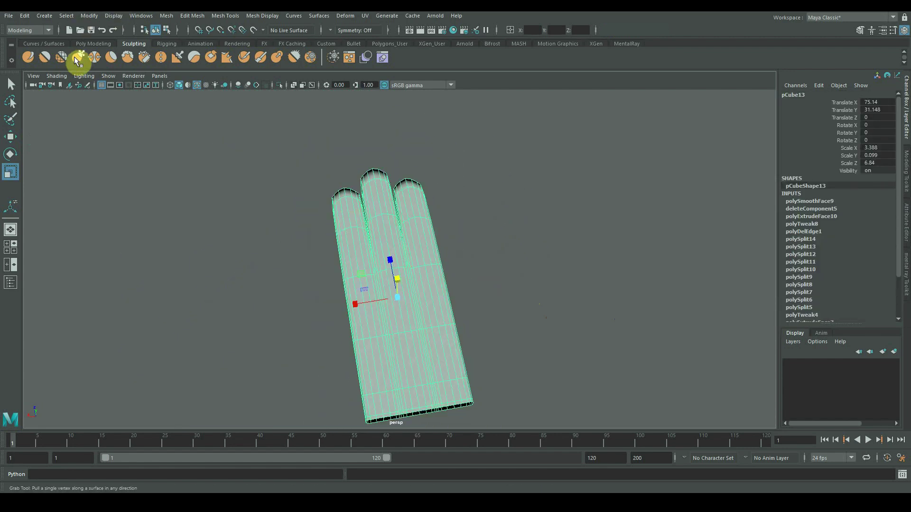
{"action": "left_click", "coordinate": [94, 57]}
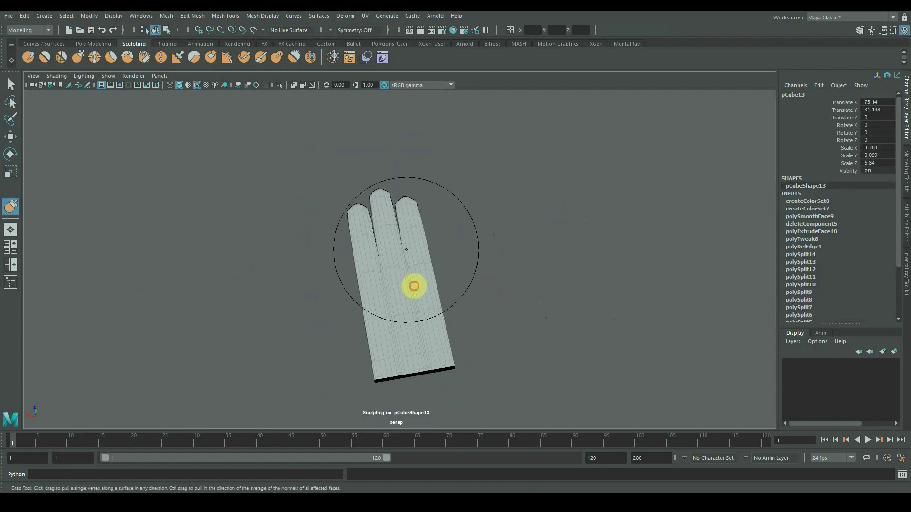
{"action": "left_click_drag", "start_coordinate": [412, 284], "coordinate": [441, 192], "text": "alt"}
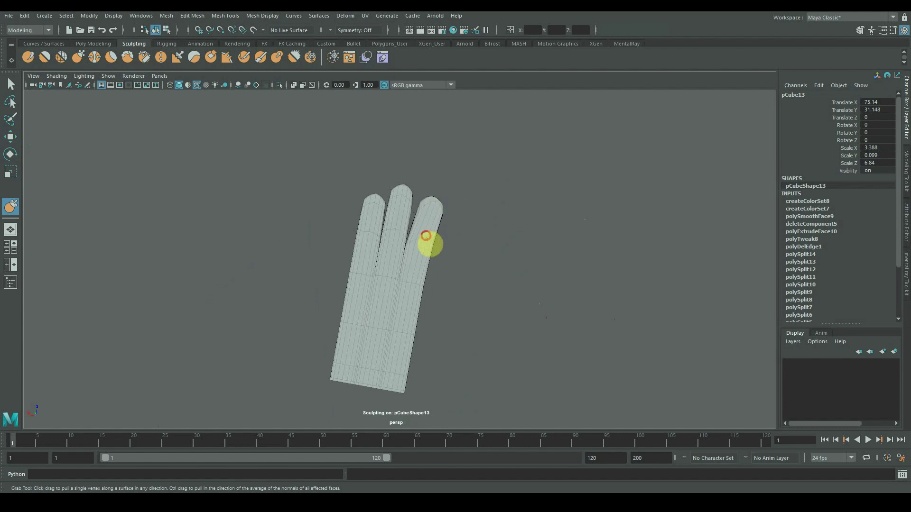
{"action": "left_click_drag", "start_coordinate": [426, 238], "coordinate": [430, 243]}
{"action": "left_click_drag", "start_coordinate": [397, 197], "coordinate": [394, 188]}
{"action": "left_click_drag", "start_coordinate": [370, 228], "coordinate": [364, 232]}
{"action": "left_click_drag", "start_coordinate": [367, 201], "coordinate": [365, 200]}
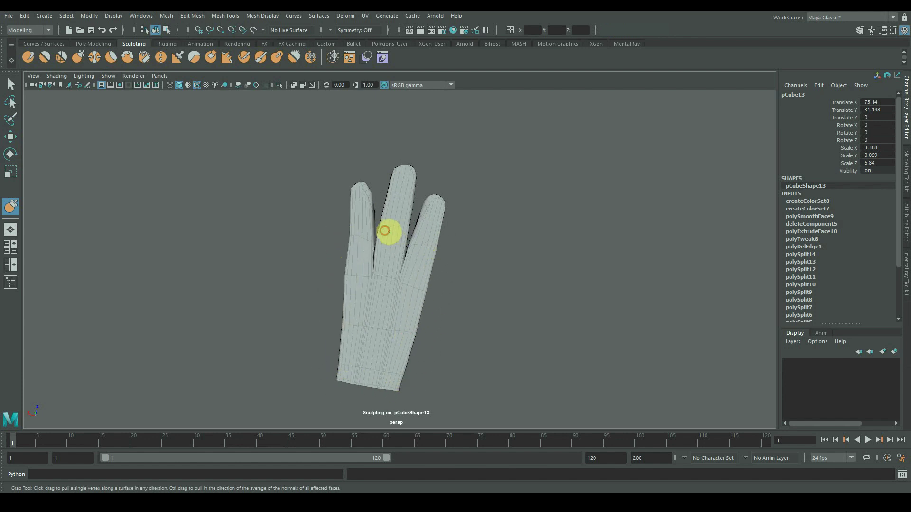
{"action": "left_click_drag", "start_coordinate": [499, 242], "coordinate": [505, 260], "text": "alt"}
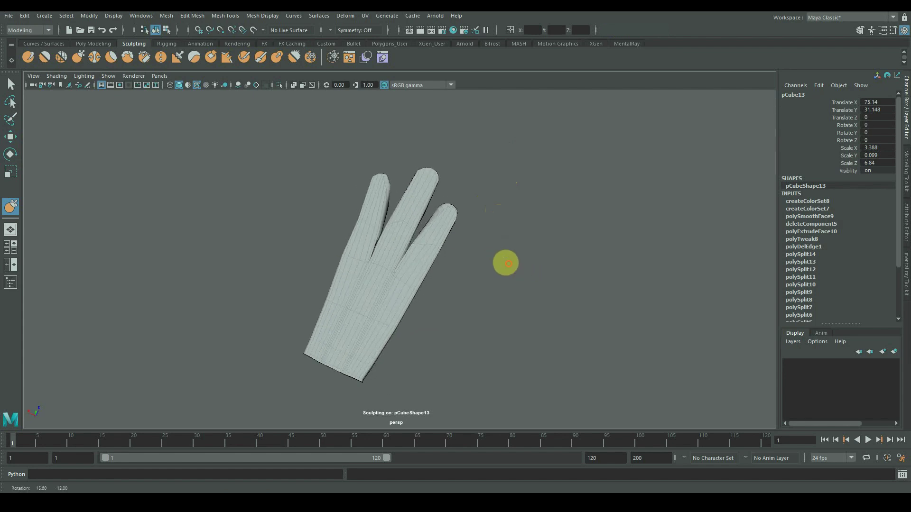
Step: Duplicate the three-pronged piece and move the copy beside the original to Translate X 67.956
{"action": "key", "text": "q"}
{"action": "key", "text": "ctrl+d"}
{"action": "left_click_drag", "start_coordinate": [436, 299], "coordinate": [456, 281], "text": "alt"}
{"action": "key", "text": "w"}
{"action": "left_click_drag", "start_coordinate": [358, 294], "coordinate": [484, 295]}
Step: Extrude the faces on one half of the middle prong's tip on the copy and pull them outward into a branch
{"action": "scroll", "coordinate": [506, 227], "scroll_direction": "up", "scroll_amount": 5}
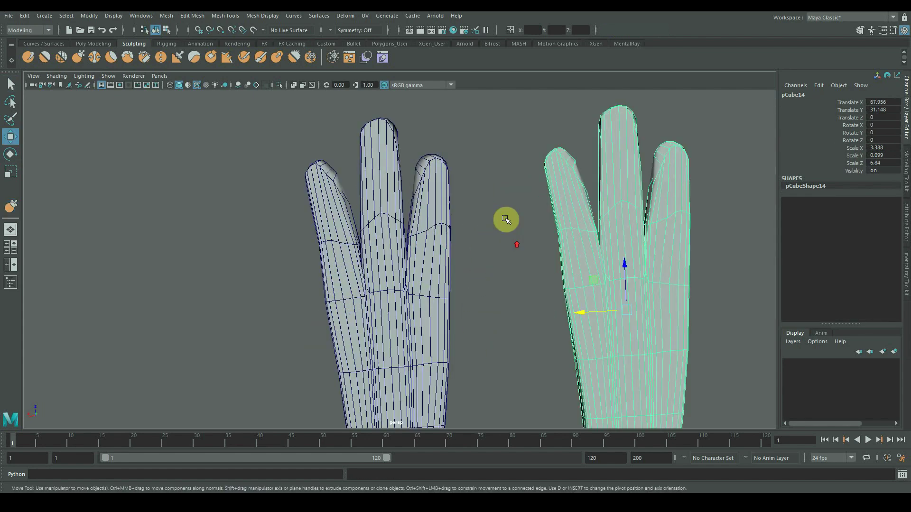
{"action": "middle_click_drag", "start_coordinate": [507, 220], "coordinate": [408, 249], "text": "alt"}
{"action": "scroll", "coordinate": [602, 231], "scroll_direction": "up", "scroll_amount": 2}
{"action": "right_click_drag", "start_coordinate": [486, 180], "coordinate": [487, 208]}
{"action": "middle_click_drag", "start_coordinate": [505, 169], "coordinate": [446, 203], "text": "alt"}
{"action": "left_click_drag", "start_coordinate": [486, 218], "coordinate": [534, 218], "text": "alt"}
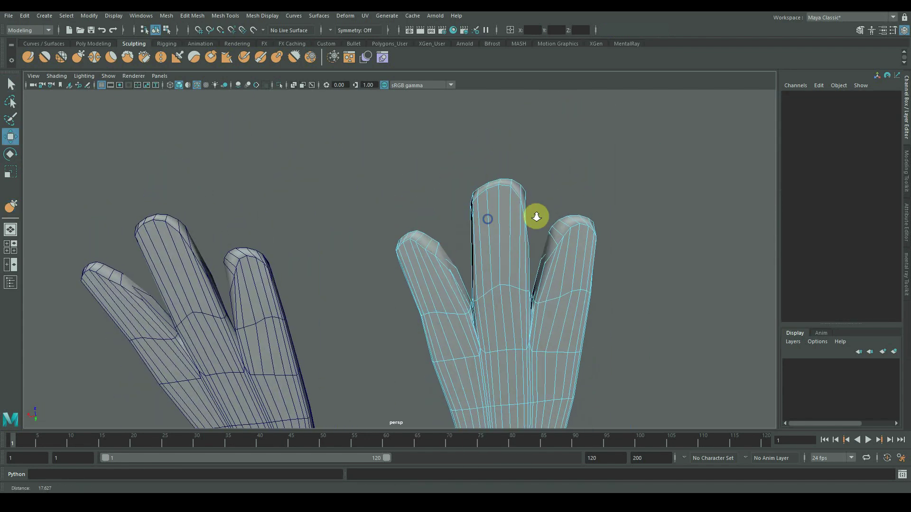
{"action": "scroll", "coordinate": [534, 217], "scroll_direction": "up", "scroll_amount": 4}
{"action": "left_click_drag", "start_coordinate": [525, 154], "coordinate": [596, 144]}
{"action": "right_click_drag", "start_coordinate": [584, 286], "coordinate": [533, 197], "text": "alt"}
{"action": "left_click_drag", "start_coordinate": [532, 197], "coordinate": [550, 199], "text": "alt"}
{"action": "left_click_drag", "start_coordinate": [423, 183], "coordinate": [403, 134], "text": "shift"}
Step: Extrude the faces on the other half of the middle prong's tip and pull them out into a second branch
{"action": "left_click_drag", "start_coordinate": [470, 181], "coordinate": [515, 194], "text": "alt"}
{"action": "right_click_drag", "start_coordinate": [526, 223], "coordinate": [577, 271], "text": "alt"}
{"action": "left_click_drag", "start_coordinate": [489, 221], "coordinate": [460, 192]}
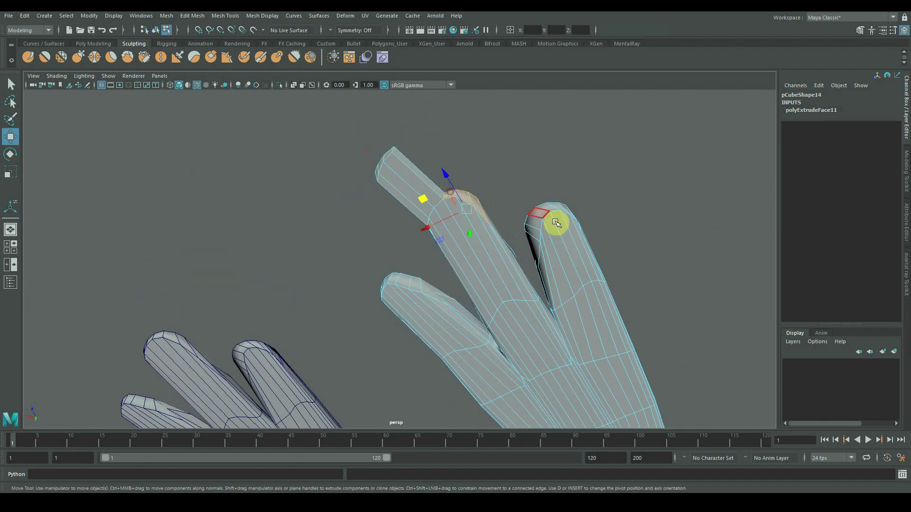
{"action": "left_click_drag", "start_coordinate": [556, 221], "coordinate": [599, 229], "text": "alt"}
{"action": "middle_click_drag", "start_coordinate": [599, 230], "coordinate": [600, 328], "text": "alt"}
{"action": "middle_click_drag", "start_coordinate": [524, 257], "coordinate": [525, 255], "text": "shift"}
{"action": "left_click_drag", "start_coordinate": [459, 238], "coordinate": [461, 185]}
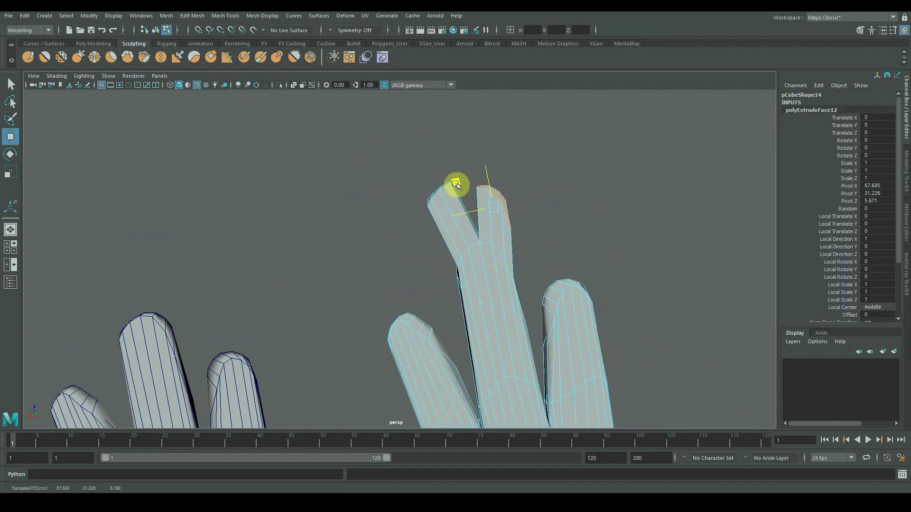
Step: Extrude the two halves of the neighbouring outer prong's tip separately and pull them out into two diverging branches
{"action": "left_click_drag", "start_coordinate": [600, 244], "coordinate": [472, 252], "text": "alt"}
{"action": "right_click_drag", "start_coordinate": [471, 251], "coordinate": [555, 264], "text": "alt"}
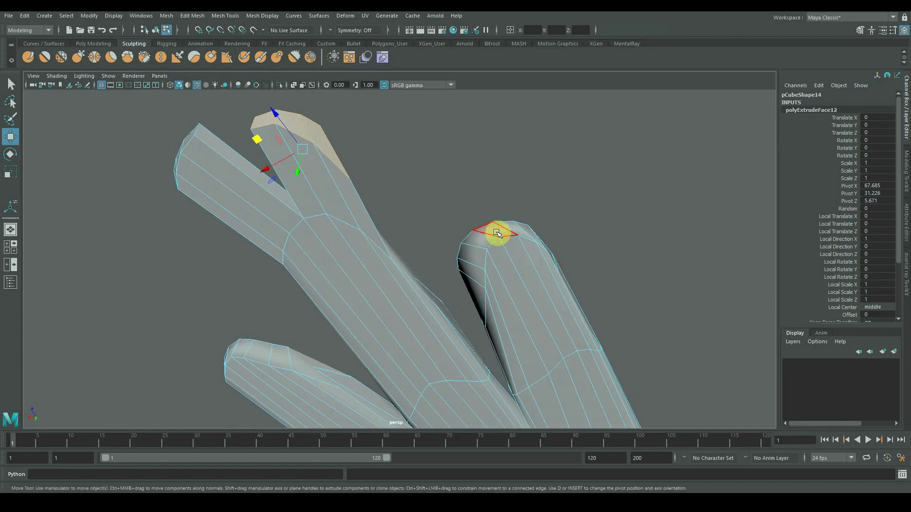
{"action": "left_click", "coordinate": [497, 233]}
{"action": "left_click_drag", "start_coordinate": [526, 231], "coordinate": [512, 132], "text": "alt"}
{"action": "key", "text": "ctrl+e"}
{"action": "left_click", "coordinate": [517, 229]}
{"action": "key", "text": "ctrl+e"}
{"action": "left_click_drag", "start_coordinate": [509, 247], "coordinate": [459, 185]}
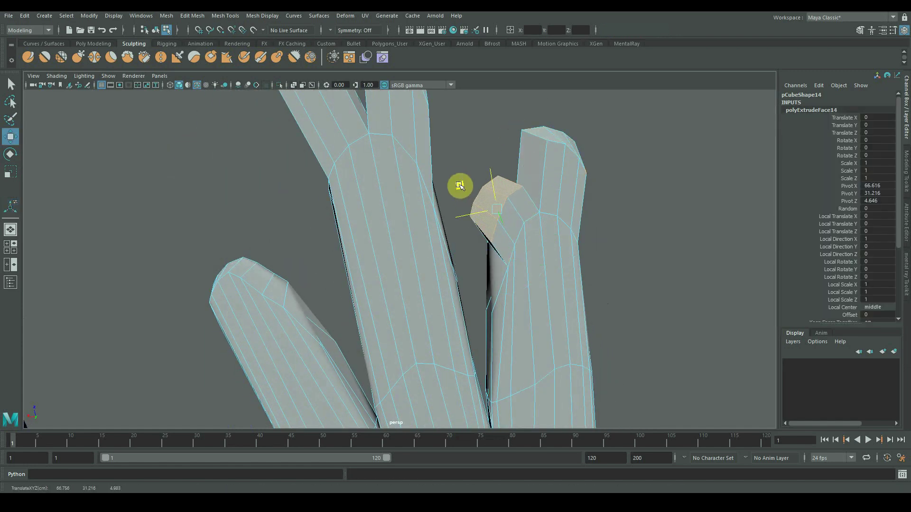
Step: Extrude the faces on one half of the remaining outer prong's tip and pull them outward into a branch
{"action": "left_click_drag", "start_coordinate": [557, 240], "coordinate": [523, 244], "text": "alt"}
{"action": "left_click_drag", "start_coordinate": [207, 200], "coordinate": [246, 227], "text": "alt"}
{"action": "left_click", "coordinate": [275, 296]}
{"action": "left_click_drag", "start_coordinate": [232, 289], "coordinate": [264, 275], "text": "alt"}
{"action": "key", "text": "ctrl+e"}
{"action": "key", "text": "w"}
{"action": "left_click_drag", "start_coordinate": [235, 161], "coordinate": [234, 92]}
Step: Insert extra edge loops across the prongs and branches of the copied piece with the Multi-Cut tool
{"action": "left_click_drag", "start_coordinate": [301, 240], "coordinate": [402, 269], "text": "alt"}
{"action": "right_click_drag", "start_coordinate": [402, 269], "coordinate": [433, 205]}
{"action": "left_click_drag", "start_coordinate": [361, 168], "coordinate": [413, 212], "text": "alt"}
{"action": "right_click_drag", "start_coordinate": [413, 211], "coordinate": [351, 214], "text": "shift"}
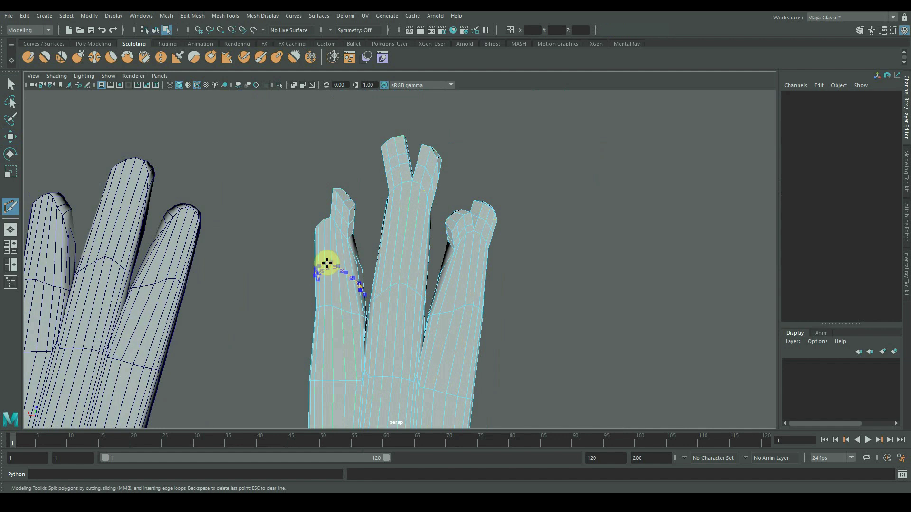
{"action": "right_click_drag", "start_coordinate": [561, 299], "coordinate": [417, 300], "text": "alt"}
{"action": "middle_click_drag", "start_coordinate": [417, 300], "coordinate": [429, 237], "text": "alt"}
{"action": "key", "text": "q"}
Step: Sculpt the copy with the Grab tool, pulling the prong tips and branches into longer, uneven shapes
{"action": "right_click_drag", "start_coordinate": [402, 228], "coordinate": [458, 186]}
{"action": "left_click", "coordinate": [28, 57]}
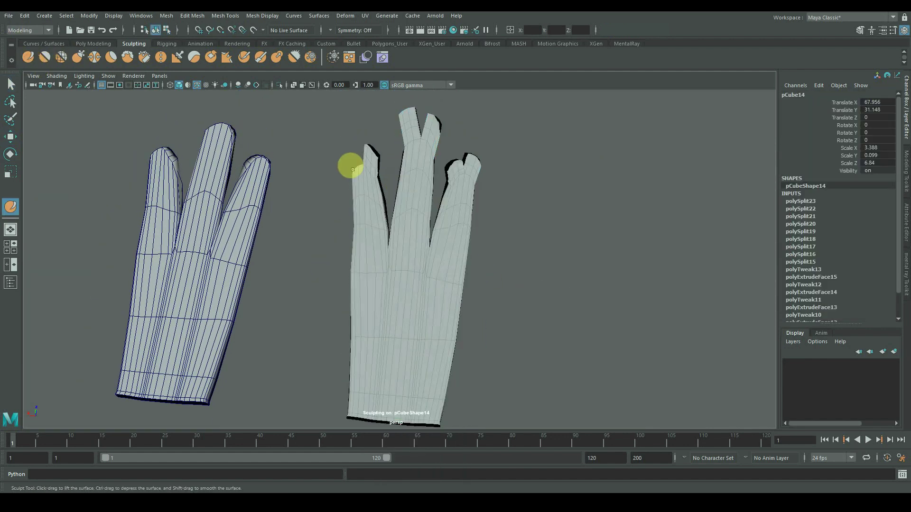
{"action": "left_click_drag", "start_coordinate": [401, 185], "coordinate": [412, 184], "text": "alt"}
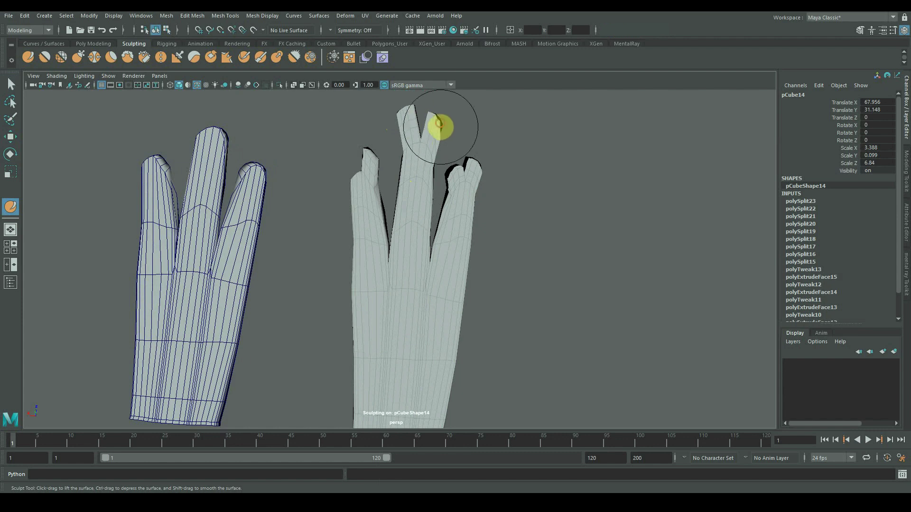
{"action": "left_click", "coordinate": [45, 57]}
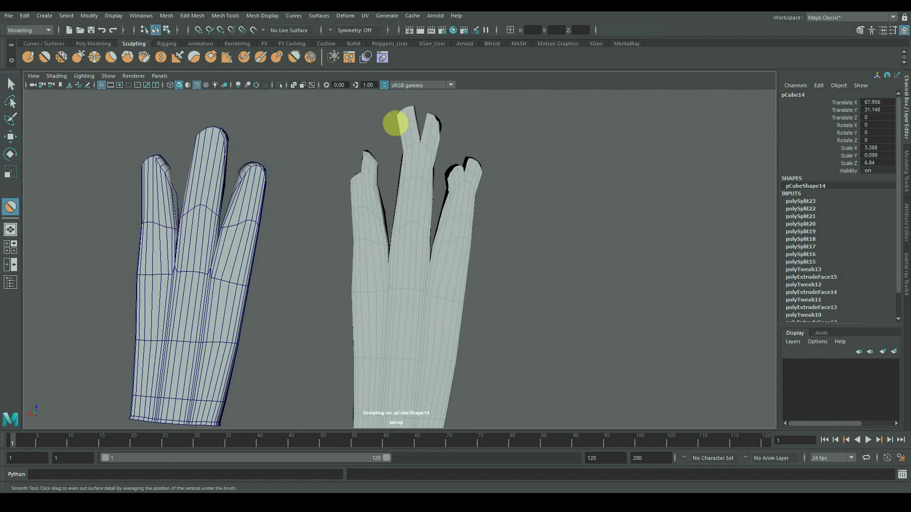
{"action": "left_click", "coordinate": [78, 57]}
{"action": "left_click_drag", "start_coordinate": [231, 312], "coordinate": [283, 317], "text": "alt"}
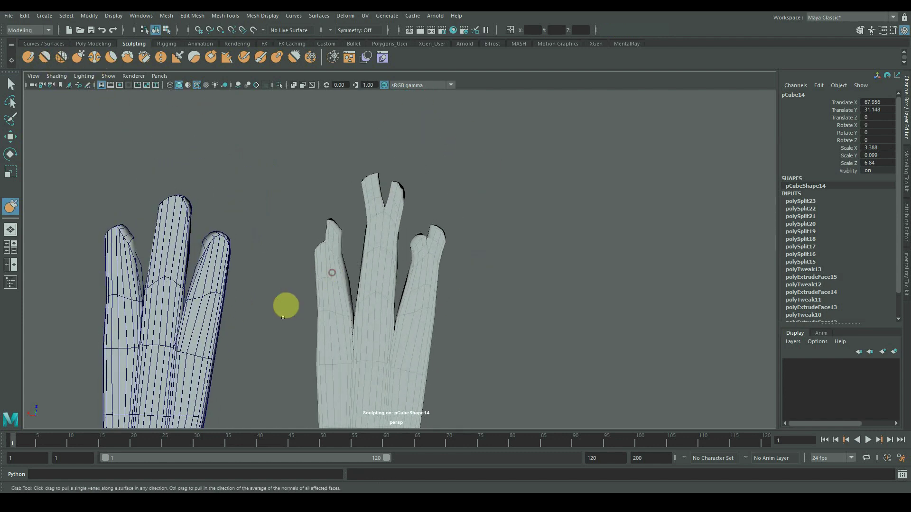
{"action": "left_click_drag", "start_coordinate": [335, 219], "coordinate": [333, 207]}
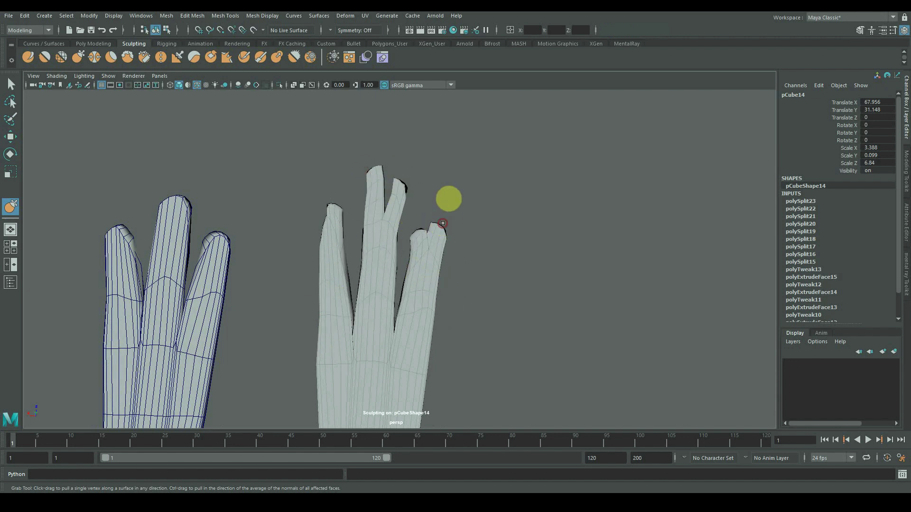
Step: Move the end faces of the two branches on the forked outer prong outward to lengthen both branches
{"action": "right_click_drag", "start_coordinate": [498, 243], "coordinate": [397, 217], "text": "alt"}
{"action": "right_click_drag", "start_coordinate": [396, 218], "coordinate": [384, 294], "text": "alt"}
{"action": "right_click_drag", "start_coordinate": [412, 209], "coordinate": [396, 266], "text": "alt"}
{"action": "right_click_drag", "start_coordinate": [422, 183], "coordinate": [412, 216], "text": "alt"}
{"action": "middle_click_drag", "start_coordinate": [394, 163], "coordinate": [361, 240], "text": "alt"}
{"action": "key", "text": "q"}
{"action": "right_click_drag", "start_coordinate": [361, 240], "coordinate": [360, 264]}
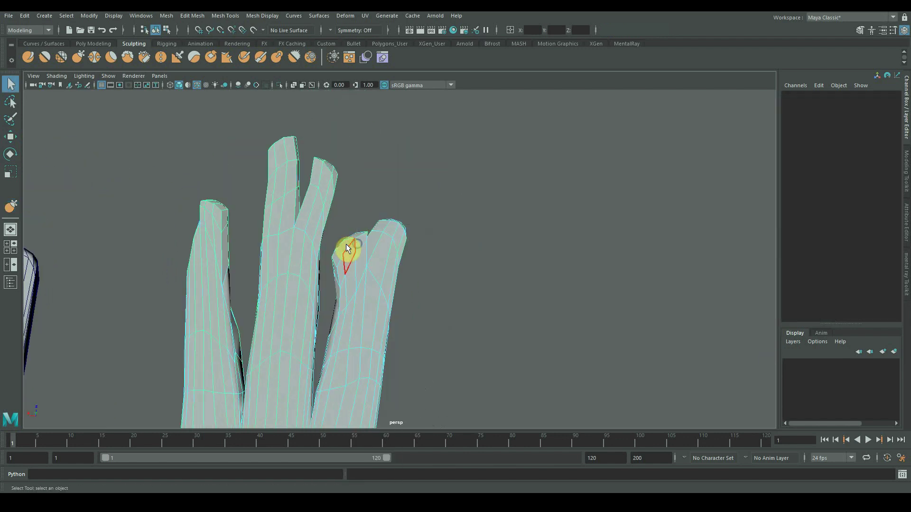
{"action": "left_click", "coordinate": [347, 246]}
{"action": "key", "text": "w"}
{"action": "key", "text": "r"}
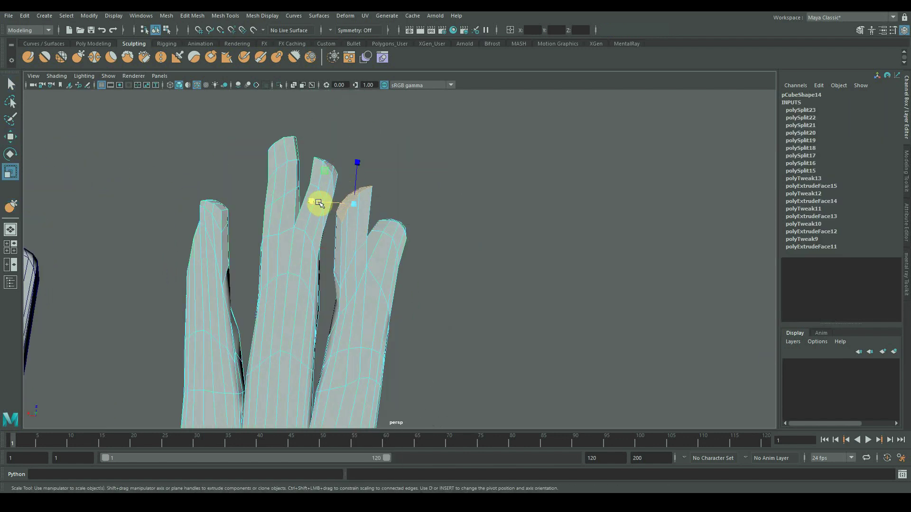
{"action": "left_click_drag", "start_coordinate": [350, 201], "coordinate": [443, 238], "text": "alt"}
{"action": "key", "text": "w"}
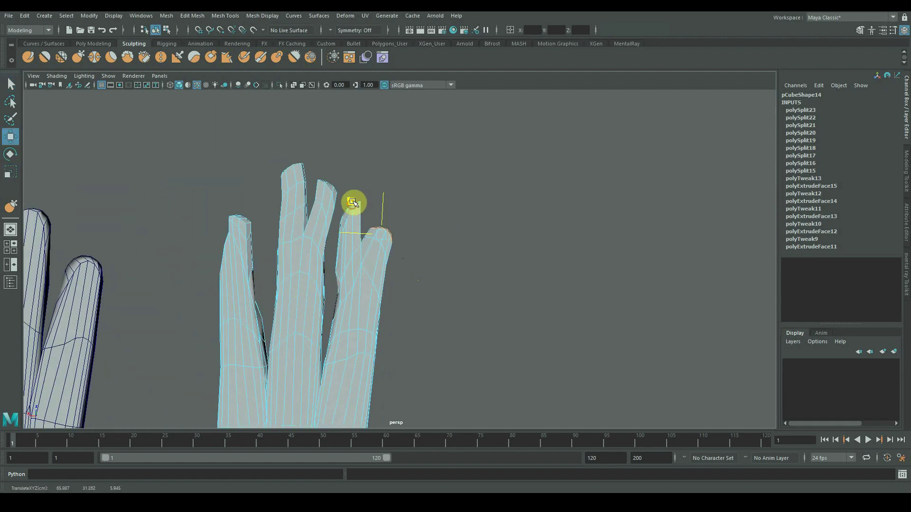
{"action": "left_click_drag", "start_coordinate": [357, 169], "coordinate": [359, 163]}
Step: Smooth the gaps between the branched copy's prongs with the sculpting Smooth tool
{"action": "right_click_drag", "start_coordinate": [359, 163], "coordinate": [292, 180], "text": "alt"}
{"action": "middle_click_drag", "start_coordinate": [292, 180], "coordinate": [372, 110], "text": "alt"}
{"action": "key", "text": "q"}
{"action": "right_click_drag", "start_coordinate": [454, 192], "coordinate": [484, 171]}
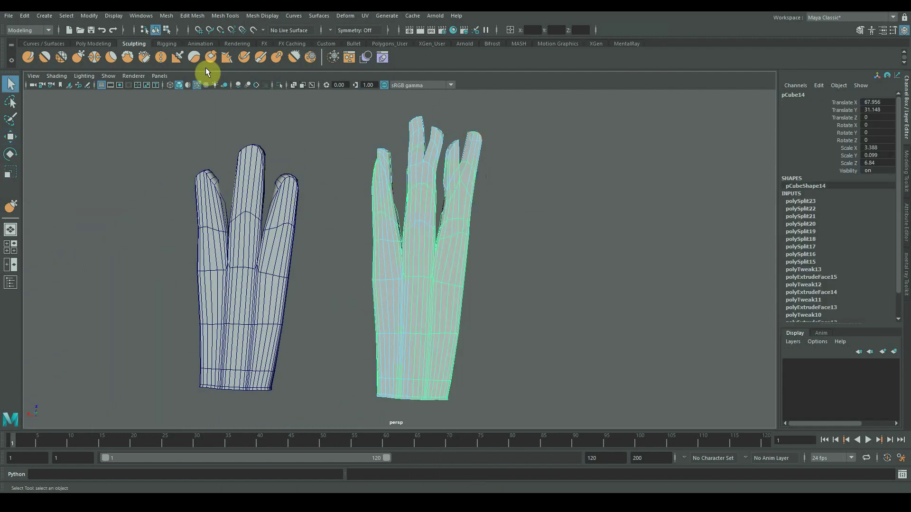
{"action": "left_click", "coordinate": [46, 58]}
{"action": "left_click_drag", "start_coordinate": [433, 191], "coordinate": [445, 221]}
{"action": "left_click_drag", "start_coordinate": [377, 205], "coordinate": [395, 201]}
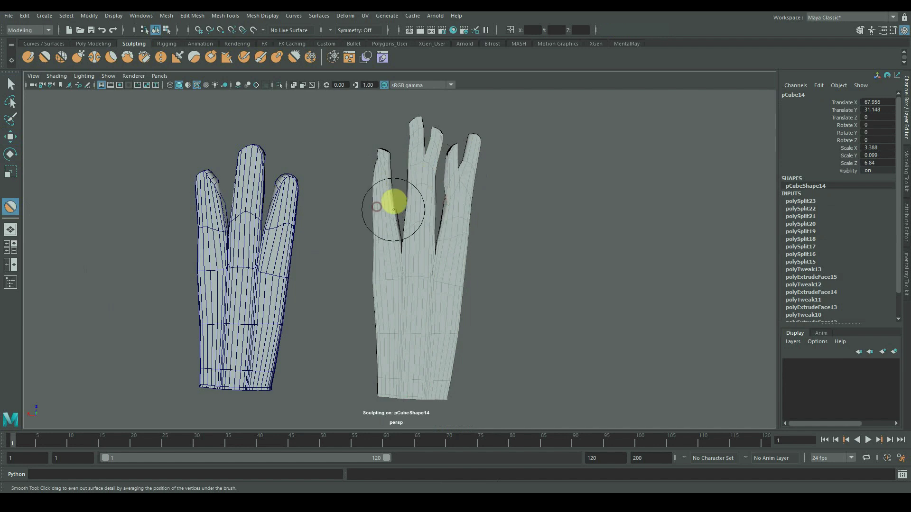
Step: Smooth the prongs and lower body of the original three-pronged piece with the sculpting Smooth tool
{"action": "key", "text": "q"}
{"action": "left_click", "coordinate": [246, 241]}
{"action": "key", "text": "y"}
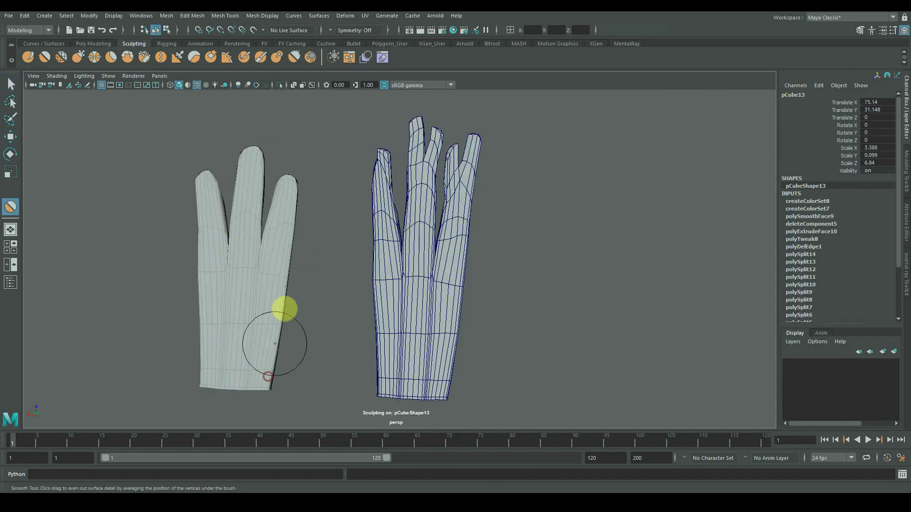
{"action": "key", "text": "q"}
{"action": "left_click", "coordinate": [332, 234]}
Step: Bend the original and branched pieces into organic curved forms with the Grab tool
{"action": "left_click", "coordinate": [434, 175]}
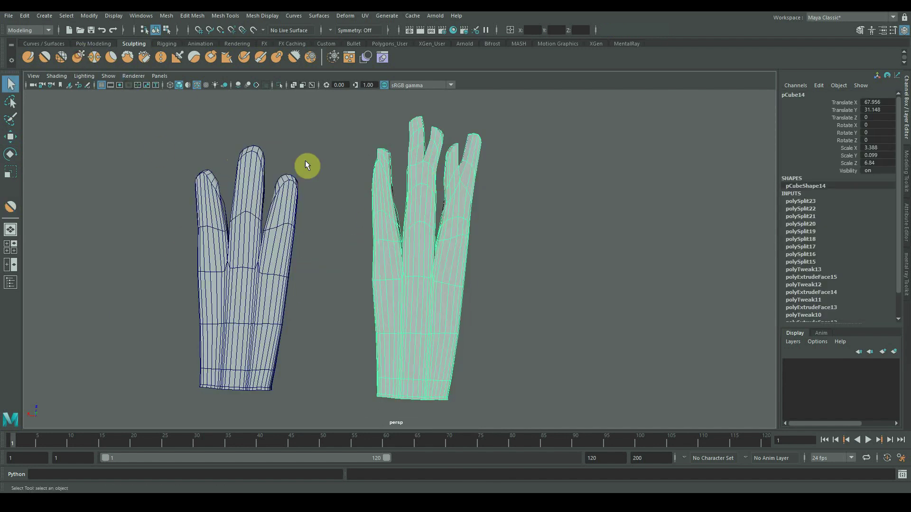
{"action": "key", "text": "y"}
{"action": "mouse_move", "coordinate": [443, 198]}
{"action": "left_mouse_down", "text": "alt"}
{"action": "mouse_move", "coordinate": [417, 248]}
{"action": "mouse_move", "coordinate": [412, 219]}
{"action": "mouse_move", "coordinate": [443, 220]}
{"action": "mouse_move", "coordinate": [380, 250]}
{"action": "mouse_move", "coordinate": [433, 226]}
{"action": "mouse_move", "coordinate": [463, 235]}
{"action": "mouse_move", "coordinate": [439, 218]}
{"action": "mouse_move", "coordinate": [421, 240]}
{"action": "mouse_move", "coordinate": [445, 260]}
{"action": "mouse_move", "coordinate": [348, 260]}
{"action": "mouse_move", "coordinate": [323, 207]}
{"action": "left_mouse_up", "text": "alt"}
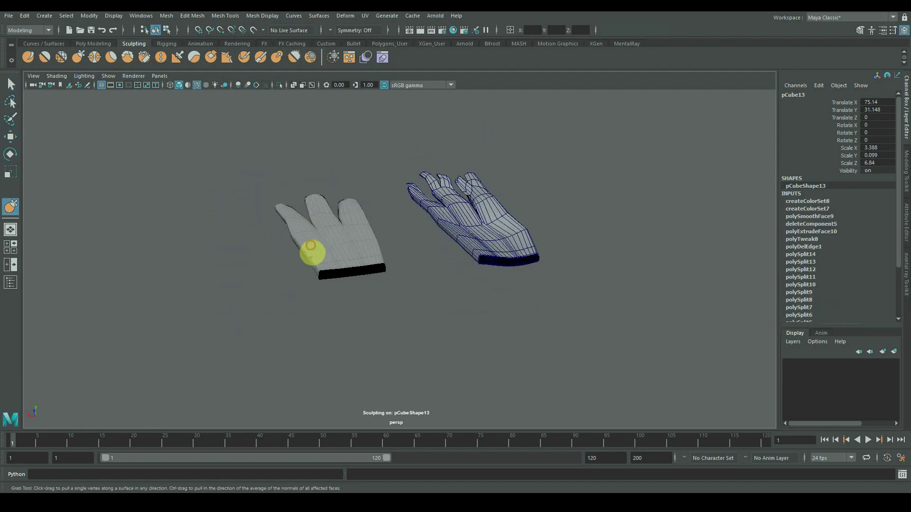
{"action": "left_click_drag", "start_coordinate": [311, 246], "coordinate": [423, 214], "text": "alt"}
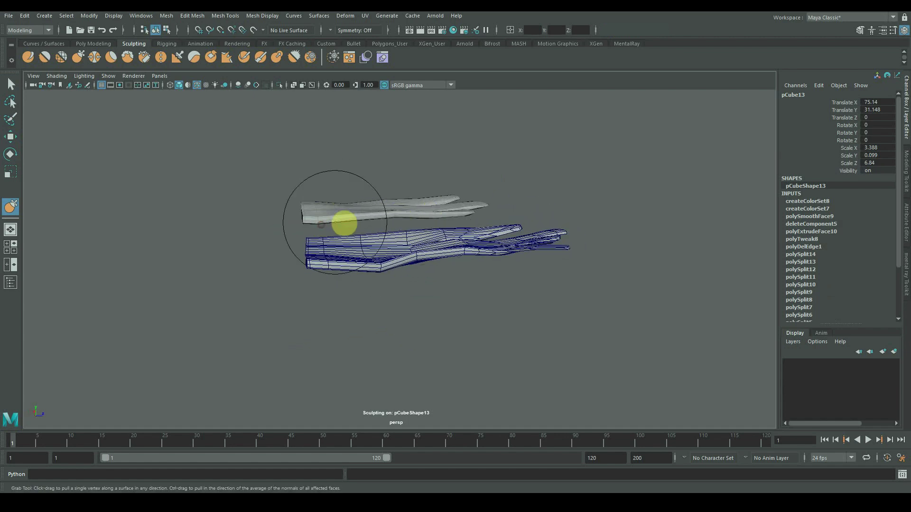
{"action": "left_click_drag", "start_coordinate": [344, 223], "coordinate": [425, 274], "text": "alt"}
Step: Duplicate the branched piece and move the new copy beside it to Translate X 59.135
{"action": "key", "text": "q"}
{"action": "left_click", "coordinate": [327, 169]}
{"action": "left_click", "coordinate": [380, 294]}
{"action": "key", "text": "ctrl+d"}
{"action": "key", "text": "w"}
{"action": "left_click_drag", "start_coordinate": [351, 280], "coordinate": [452, 297]}
{"action": "scroll", "coordinate": [545, 307], "scroll_direction": "up", "scroll_amount": 3}
{"action": "left_click_drag", "start_coordinate": [531, 306], "coordinate": [507, 284], "text": "alt"}
Step: Reshape the new copy's prongs and arch its base with the Grab tool
{"action": "left_click", "coordinate": [80, 58]}
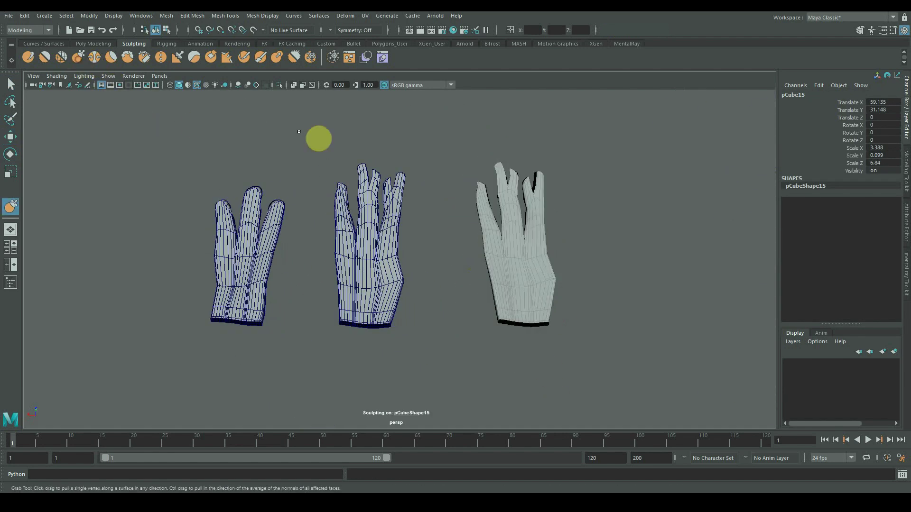
{"action": "left_click_drag", "start_coordinate": [319, 138], "coordinate": [337, 223], "text": "alt"}
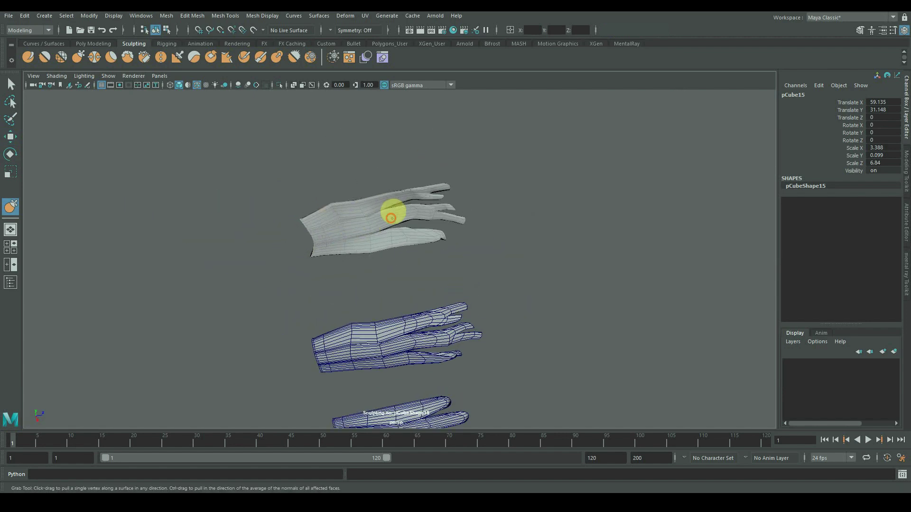
{"action": "mouse_move", "coordinate": [392, 213]}
{"action": "left_mouse_down", "text": "alt"}
{"action": "mouse_move", "coordinate": [361, 223]}
{"action": "mouse_move", "coordinate": [435, 221]}
{"action": "mouse_move", "coordinate": [398, 209]}
{"action": "mouse_move", "coordinate": [419, 213]}
{"action": "left_mouse_up", "text": "alt"}
{"action": "right_click_drag", "start_coordinate": [419, 213], "coordinate": [403, 254], "text": "alt"}
{"action": "left_click_drag", "start_coordinate": [402, 254], "coordinate": [460, 218], "text": "alt"}
Step: Delete an edge loop near the tip of the new copy's unforked outer prong
{"action": "key", "text": "q"}
{"action": "right_click_drag", "start_coordinate": [460, 218], "coordinate": [539, 170], "text": "alt"}
{"action": "mouse_move", "coordinate": [539, 170]}
{"action": "middle_mouse_down", "text": "alt"}
{"action": "mouse_move", "coordinate": [514, 196]}
{"action": "mouse_move", "coordinate": [417, 227]}
{"action": "middle_mouse_up", "text": "alt"}
{"action": "left_click_drag", "start_coordinate": [371, 230], "coordinate": [443, 294], "text": "alt"}
{"action": "middle_click_drag", "start_coordinate": [445, 313], "coordinate": [454, 248], "text": "alt"}
{"action": "right_click_drag", "start_coordinate": [418, 226], "coordinate": [407, 197]}
{"action": "double_click", "coordinate": [434, 244]}
{"action": "key", "text": "ctrl+Delete"}
{"action": "key", "text": "w"}
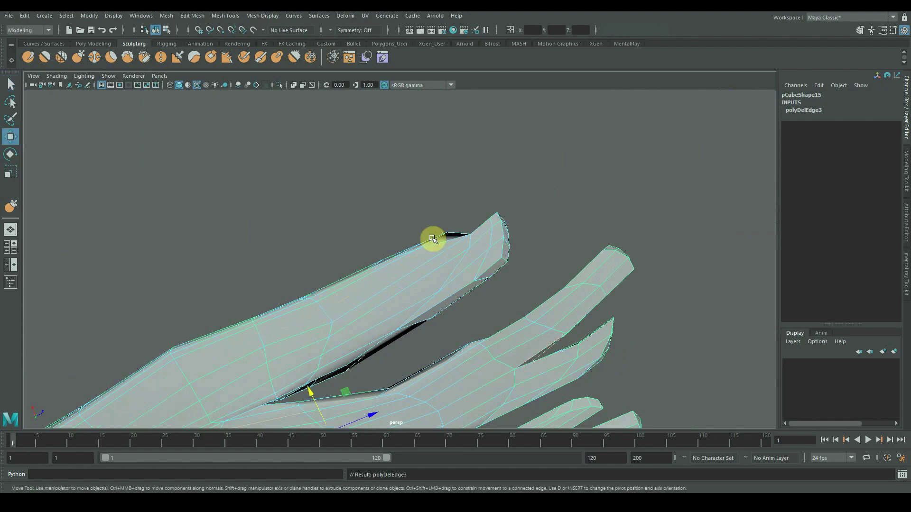
Step: Delete two further edge loops on the new copy to simplify its prongs
{"action": "double_click", "coordinate": [433, 239]}
{"action": "middle_click_drag", "start_coordinate": [432, 239], "coordinate": [406, 283], "text": "alt"}
{"action": "key", "text": "f"}
{"action": "left_click_drag", "start_coordinate": [491, 300], "coordinate": [504, 337], "text": "alt"}
{"action": "key", "text": "ctrl+Delete"}
{"action": "double_click", "coordinate": [686, 339]}
{"action": "left_click_drag", "start_coordinate": [666, 353], "coordinate": [350, 244], "text": "alt"}
{"action": "key", "text": "ctrl+Delete"}
{"action": "left_click", "coordinate": [571, 196]}
Step: Mirror the new branched copy by grouping it and scaling the group by -1
{"action": "right_click_drag", "start_coordinate": [349, 244], "coordinate": [256, 251], "text": "alt"}
{"action": "left_click_drag", "start_coordinate": [399, 295], "coordinate": [372, 264], "text": "alt"}
{"action": "right_click_drag", "start_coordinate": [372, 259], "coordinate": [406, 212]}
{"action": "right_click_drag", "start_coordinate": [490, 267], "coordinate": [345, 273], "text": "alt"}
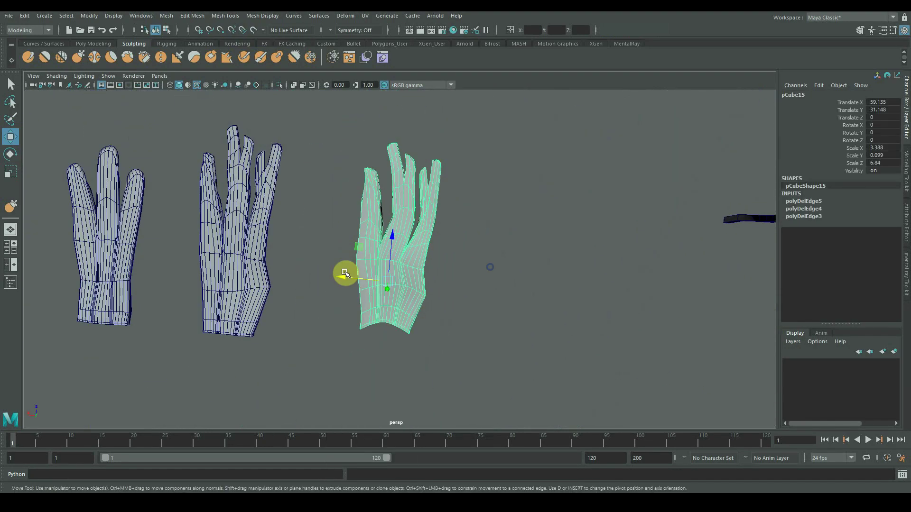
{"action": "key", "text": "ctrl+g"}
{"action": "type", "text": "-1"}
{"action": "key", "text": "Return"}
{"action": "key", "text": "f"}
{"action": "right_click_drag", "start_coordinate": [616, 315], "coordinate": [228, 270], "text": "alt"}
{"action": "middle_click_drag", "start_coordinate": [227, 271], "coordinate": [391, 281], "text": "alt"}
{"action": "left_click", "coordinate": [218, 246]}
{"action": "key", "text": "Delete"}
{"action": "left_click", "coordinate": [192, 240]}
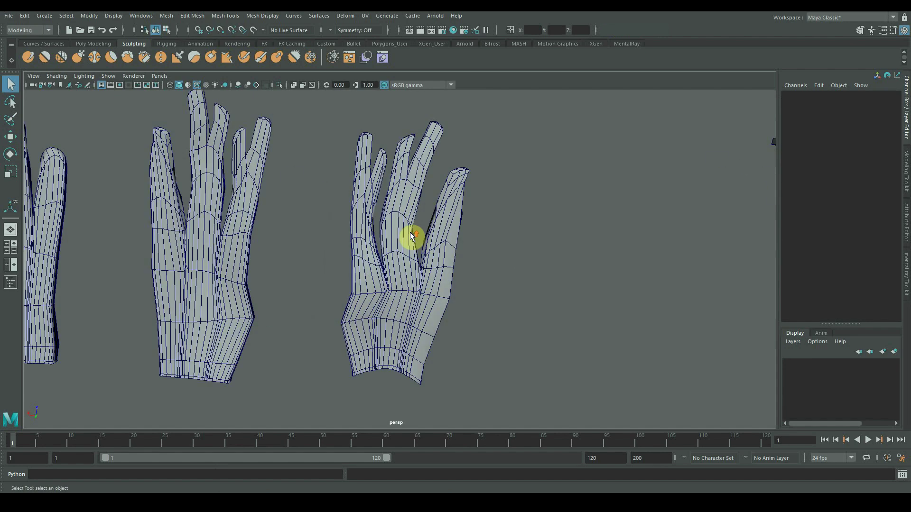
Step: Smooth the surfaces of the branched piece and its mirrored copy with the sculpting Smooth tool
{"action": "left_click_drag", "start_coordinate": [411, 240], "coordinate": [55, 38], "text": "alt"}
{"action": "mouse_move", "coordinate": [211, 327]}
{"action": "left_mouse_down"}
{"action": "mouse_move", "coordinate": [238, 323]}
{"action": "mouse_move", "coordinate": [220, 327]}
{"action": "left_mouse_up"}
{"action": "key", "text": "q"}
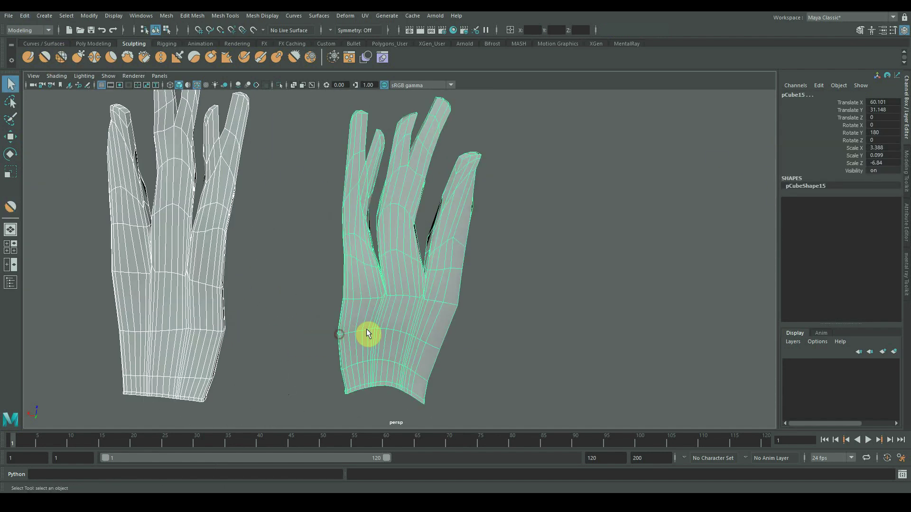
{"action": "left_click_drag", "start_coordinate": [368, 333], "coordinate": [455, 223], "text": "alt"}
{"action": "left_click", "coordinate": [461, 213]}
{"action": "key", "text": "y"}
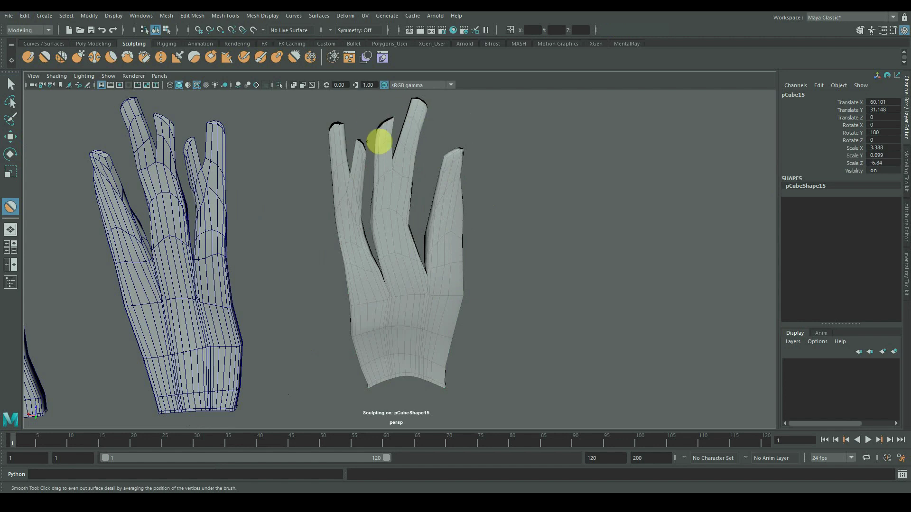
{"action": "key", "text": "q"}
Step: Bend and spread the mirrored copy's prongs and branches with the Grab tool, tapering the tips
{"action": "left_click_drag", "start_coordinate": [397, 294], "coordinate": [420, 291], "text": "alt"}
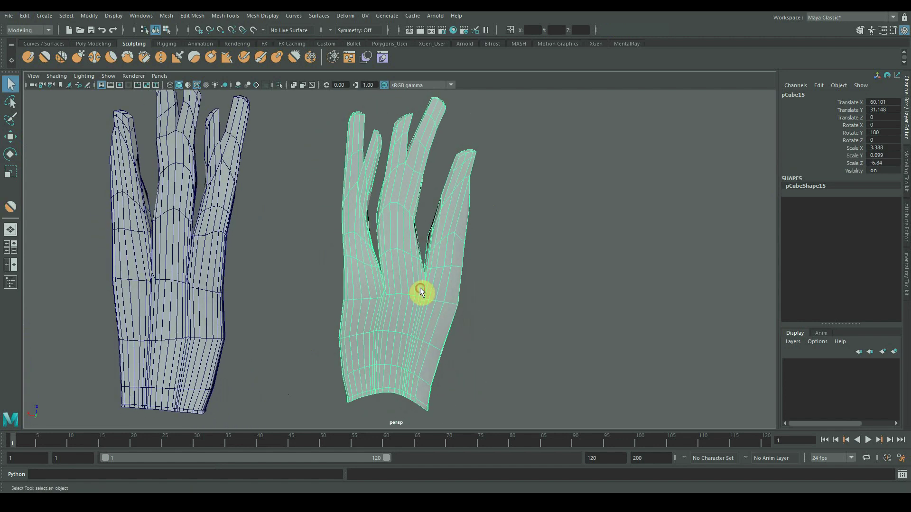
{"action": "left_click", "coordinate": [78, 57]}
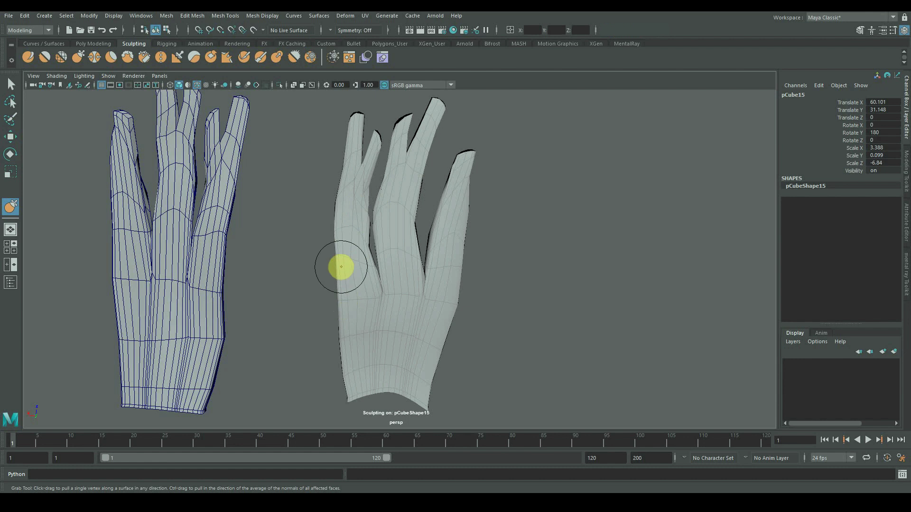
{"action": "mouse_move", "coordinate": [340, 266]}
{"action": "left_mouse_down", "text": "alt"}
{"action": "mouse_move", "coordinate": [463, 228]}
{"action": "mouse_move", "coordinate": [456, 213]}
{"action": "left_mouse_up", "text": "alt"}
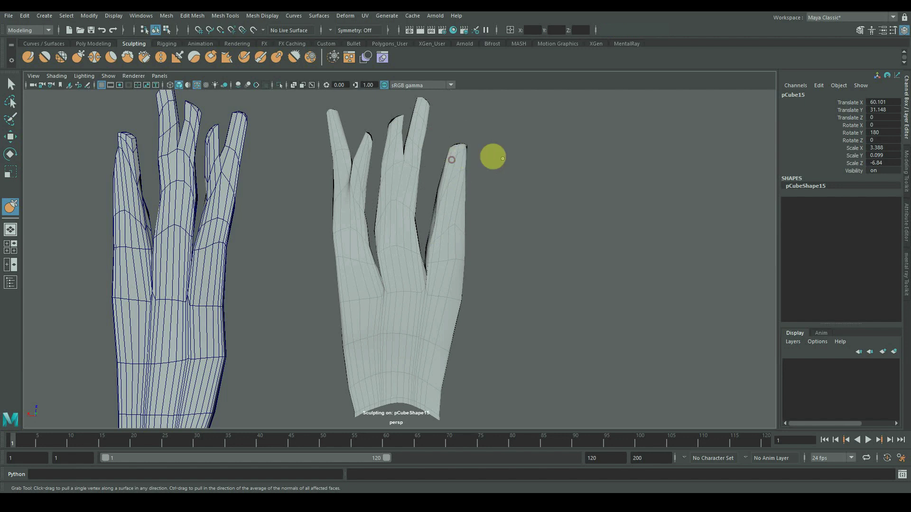
{"action": "middle_click_drag", "start_coordinate": [420, 262], "coordinate": [426, 231], "text": "alt"}
{"action": "left_click_drag", "start_coordinate": [432, 234], "coordinate": [386, 240], "text": "alt"}
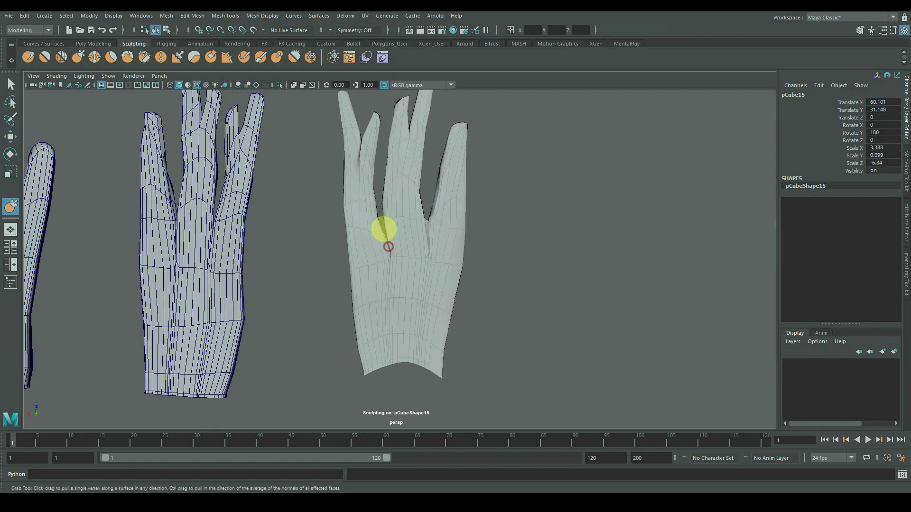
{"action": "right_click_drag", "start_coordinate": [422, 229], "coordinate": [315, 226], "text": "alt"}
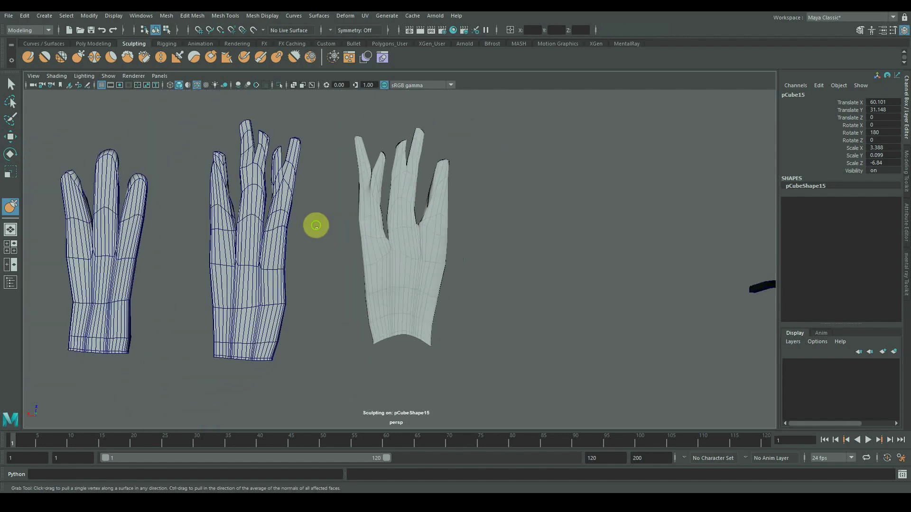
{"action": "middle_click_drag", "start_coordinate": [315, 226], "coordinate": [389, 240], "text": "alt"}
{"action": "right_click_drag", "start_coordinate": [388, 231], "coordinate": [316, 253], "text": "alt"}
{"action": "middle_click_drag", "start_coordinate": [317, 253], "coordinate": [337, 250], "text": "alt"}
Step: Duplicate the plain three-pronged piece and move the copy to its outer side at Translate X 83.391
{"action": "key", "text": "q"}
{"action": "left_click", "coordinate": [246, 278]}
{"action": "right_click_drag", "start_coordinate": [248, 278], "coordinate": [224, 267], "text": "alt"}
{"action": "middle_click_drag", "start_coordinate": [225, 267], "coordinate": [274, 270], "text": "alt"}
{"action": "key", "text": "w"}
{"action": "left_click_drag", "start_coordinate": [295, 283], "coordinate": [184, 281], "text": "shift"}
{"action": "middle_click_drag", "start_coordinate": [215, 278], "coordinate": [309, 286], "text": "alt"}
{"action": "left_click_drag", "start_coordinate": [279, 285], "coordinate": [283, 287]}
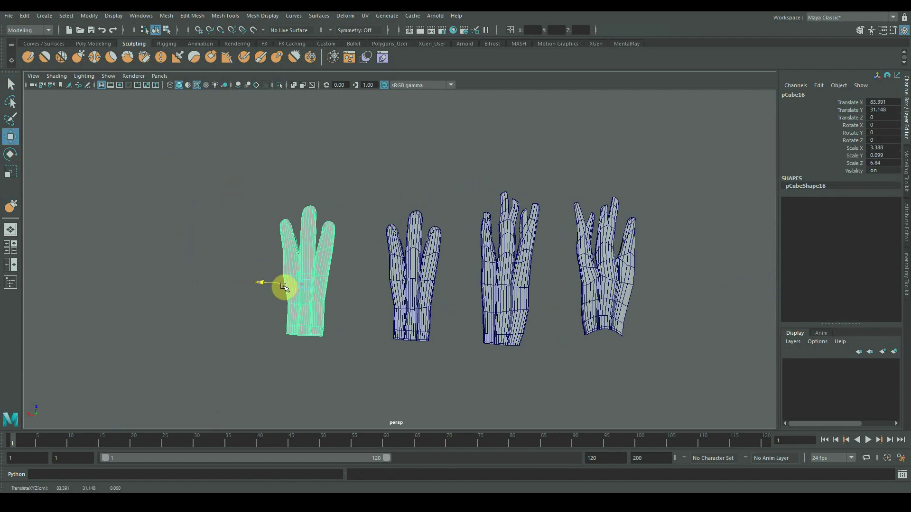
Step: Pull the prongs and body of the plain duplicate into a different shape with the Grab tool
{"action": "right_click_drag", "start_coordinate": [296, 299], "coordinate": [286, 359], "text": "alt"}
{"action": "middle_click_drag", "start_coordinate": [285, 360], "coordinate": [334, 346], "text": "alt"}
{"action": "left_click_drag", "start_coordinate": [209, 162], "coordinate": [179, 213], "text": "alt"}
{"action": "key", "text": "y"}
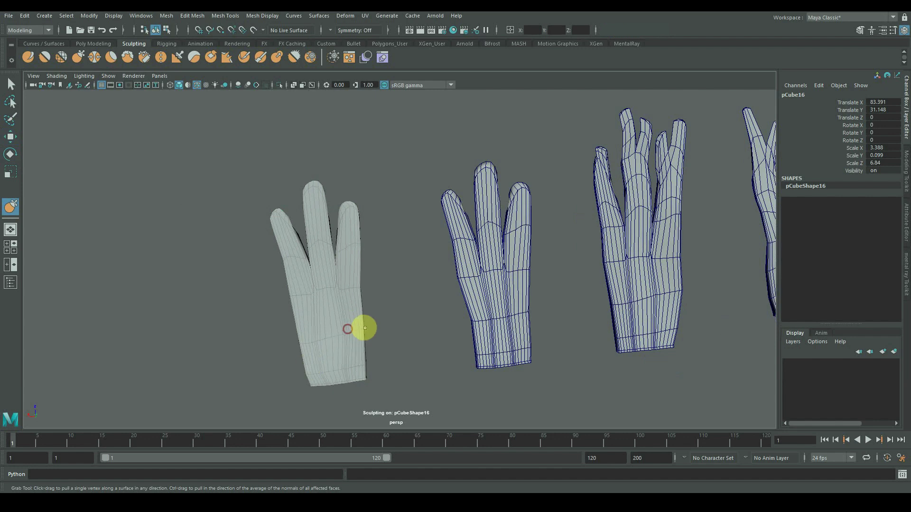
{"action": "mouse_move", "coordinate": [365, 328]}
{"action": "left_mouse_down"}
{"action": "mouse_move", "coordinate": [365, 356]}
{"action": "mouse_move", "coordinate": [315, 285]}
{"action": "mouse_move", "coordinate": [298, 185]}
{"action": "mouse_move", "coordinate": [291, 193]}
{"action": "left_mouse_up"}
{"action": "mouse_move", "coordinate": [283, 242]}
{"action": "left_mouse_down"}
{"action": "mouse_move", "coordinate": [297, 248]}
{"action": "mouse_move", "coordinate": [309, 215]}
{"action": "left_mouse_up"}
{"action": "left_click_drag", "start_coordinate": [318, 277], "coordinate": [352, 258], "text": "alt"}
{"action": "mouse_move", "coordinate": [363, 252]}
{"action": "left_mouse_down"}
{"action": "mouse_move", "coordinate": [366, 240]}
{"action": "mouse_move", "coordinate": [327, 251]}
{"action": "mouse_move", "coordinate": [427, 266]}
{"action": "left_mouse_up"}
{"action": "mouse_move", "coordinate": [428, 271]}
{"action": "left_mouse_down"}
{"action": "mouse_move", "coordinate": [443, 255]}
{"action": "mouse_move", "coordinate": [327, 275]}
{"action": "left_mouse_up"}
{"action": "left_click_drag", "start_coordinate": [324, 274], "coordinate": [294, 290]}
Step: Adjust the Grab brush size and sculpt the plain duplicate further, curving its depth, arching its base and spreading its prongs
{"action": "key", "text": "b"}
{"action": "right_click_drag", "start_coordinate": [313, 267], "coordinate": [325, 301], "text": "alt"}
{"action": "left_click_drag", "start_coordinate": [325, 300], "coordinate": [463, 261], "text": "alt"}
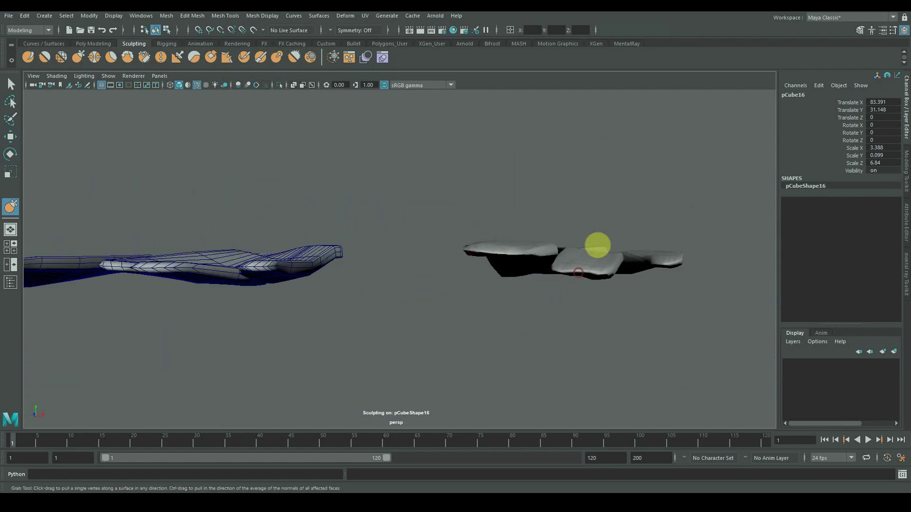
{"action": "left_click_drag", "start_coordinate": [673, 267], "coordinate": [573, 319], "text": "alt"}
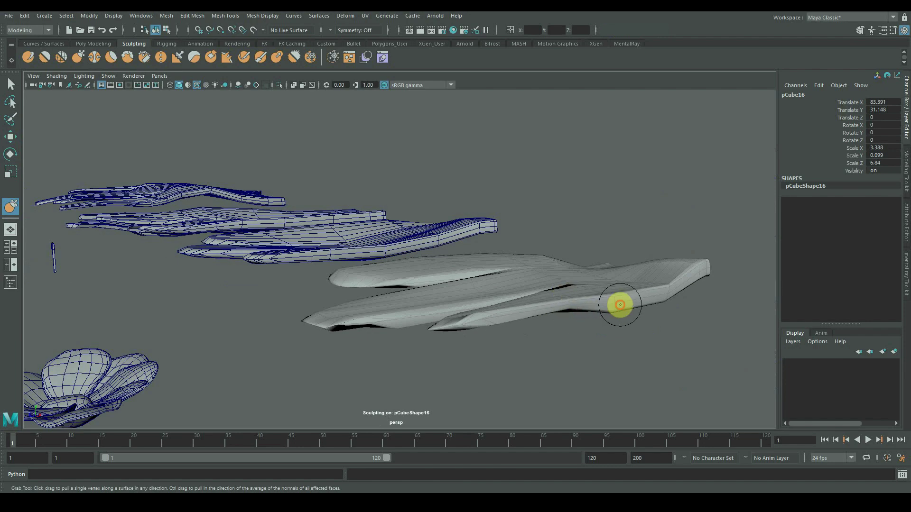
{"action": "left_click_drag", "start_coordinate": [684, 284], "coordinate": [489, 281], "text": "alt"}
{"action": "mouse_move", "coordinate": [442, 264]}
{"action": "left_mouse_down"}
{"action": "mouse_move", "coordinate": [497, 268]}
{"action": "mouse_move", "coordinate": [501, 232]}
{"action": "left_mouse_up"}
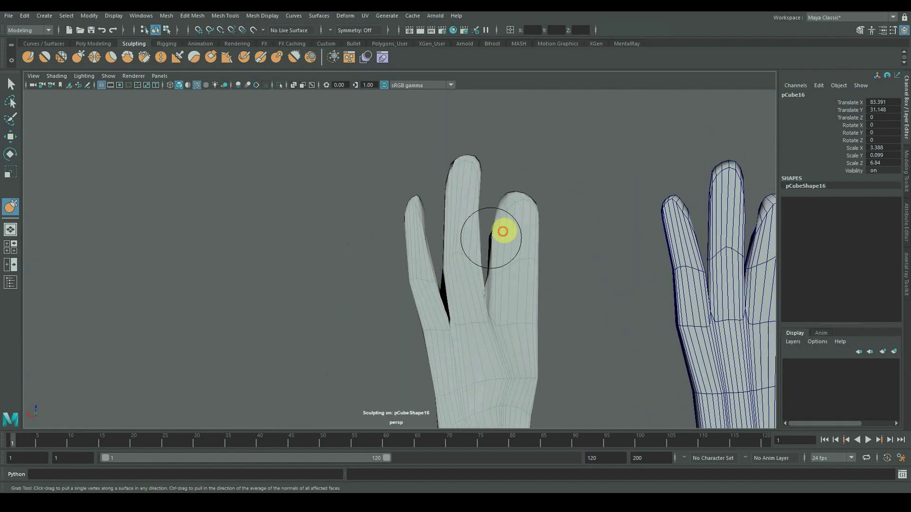
{"action": "right_click_drag", "start_coordinate": [501, 232], "coordinate": [394, 295], "text": "alt"}
{"action": "left_click_drag", "start_coordinate": [394, 295], "coordinate": [468, 285], "text": "alt"}
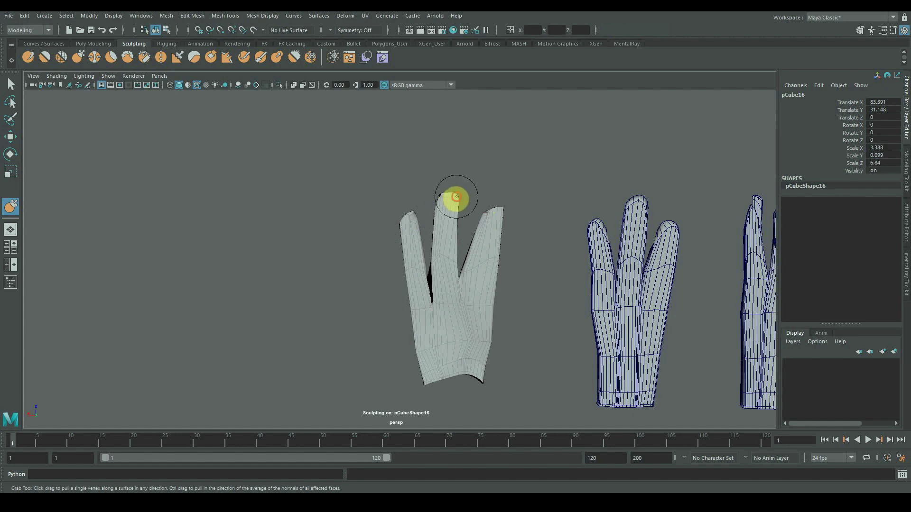
Step: Even out the surface of the plain duplicate's prongs and body with the Smooth Tool
{"action": "left_click_drag", "start_coordinate": [473, 226], "coordinate": [494, 251], "text": "alt"}
{"action": "left_click", "coordinate": [44, 57]}
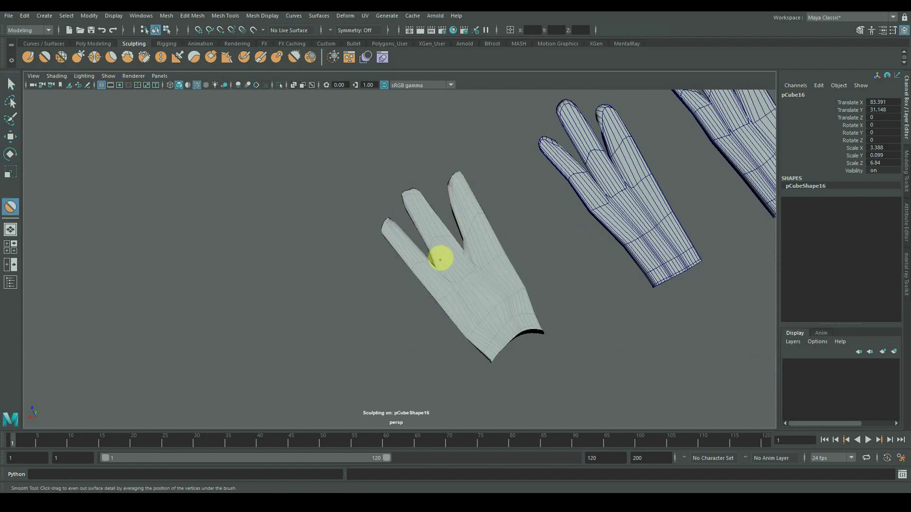
{"action": "left_click_drag", "start_coordinate": [408, 261], "coordinate": [460, 147], "text": "alt"}
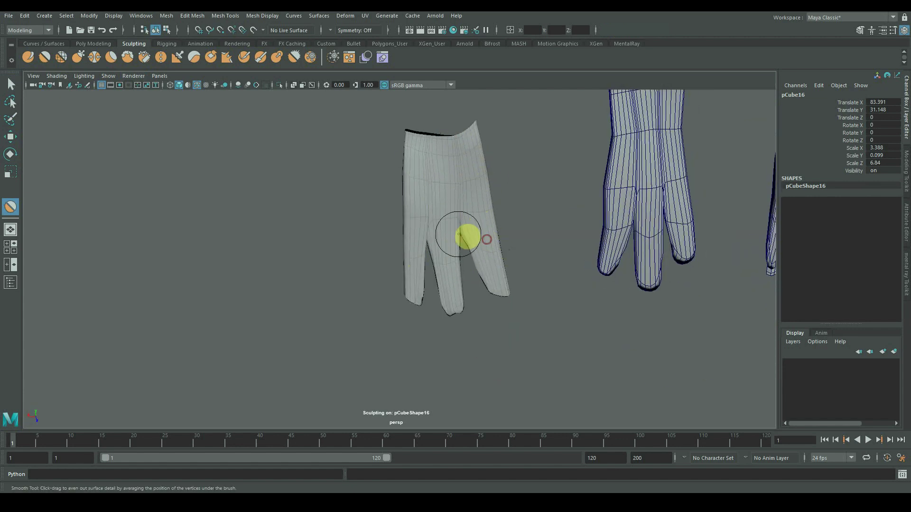
{"action": "key", "text": "q"}
Step: Select all four three-pronged pieces and even out their surfaces with the Smooth Tool
{"action": "left_click_drag", "start_coordinate": [512, 233], "coordinate": [574, 215], "text": "alt"}
{"action": "scroll", "coordinate": [574, 215], "scroll_direction": "down", "scroll_amount": 5}
{"action": "middle_click_drag", "start_coordinate": [470, 223], "coordinate": [351, 246], "text": "alt"}
{"action": "left_click_drag", "start_coordinate": [267, 207], "coordinate": [668, 336]}
{"action": "left_click", "coordinate": [45, 57]}
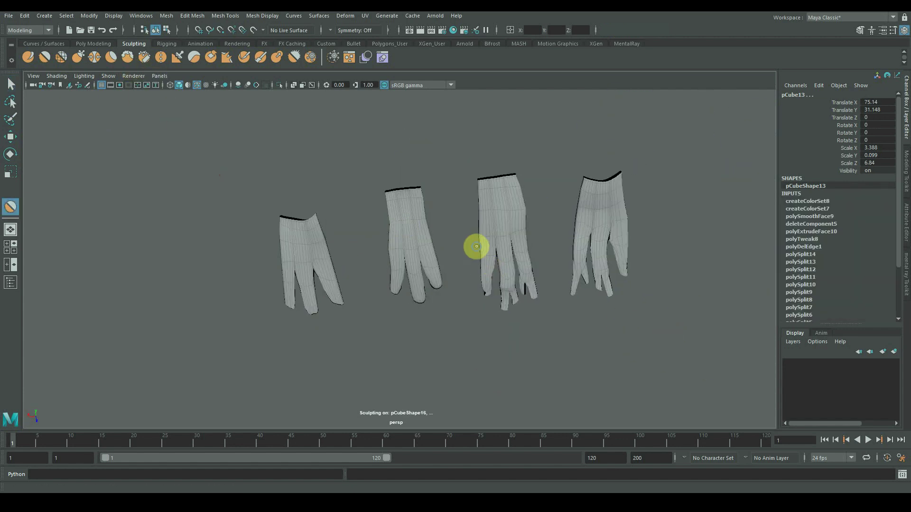
{"action": "scroll", "coordinate": [476, 246], "scroll_direction": "up", "scroll_amount": 2}
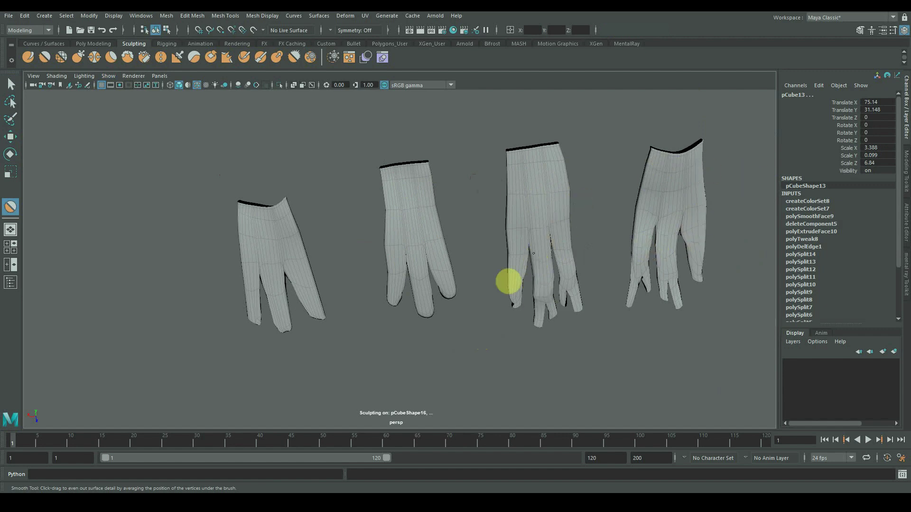
{"action": "key", "text": "q"}
{"action": "left_click", "coordinate": [482, 319]}
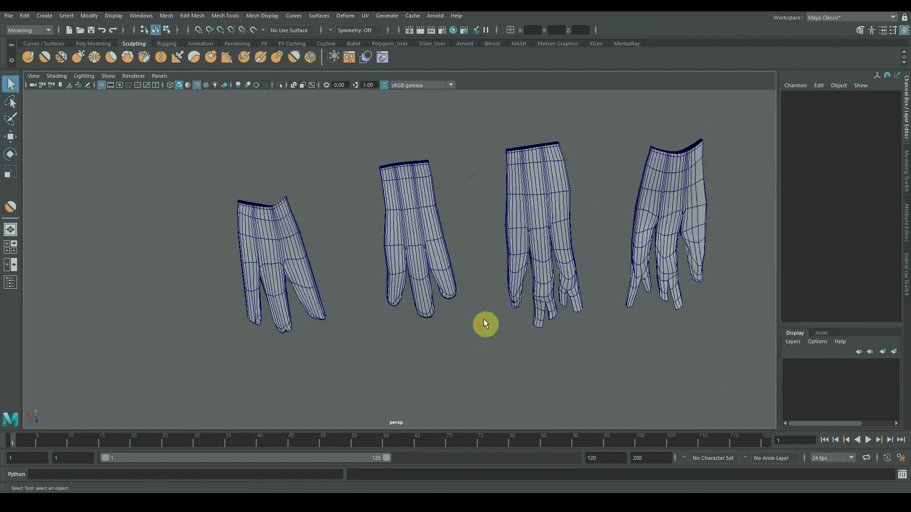
Step: Apply a mesh Smooth with 1 division to all four three-pronged pieces
{"action": "left_click_drag", "start_coordinate": [485, 209], "coordinate": [474, 329], "text": "alt"}
{"action": "scroll", "coordinate": [484, 340], "scroll_direction": "up", "scroll_amount": 2}
{"action": "left_click_drag", "start_coordinate": [368, 350], "coordinate": [299, 267], "text": "alt"}
{"action": "scroll", "coordinate": [705, 300], "scroll_direction": "down", "scroll_amount": 4}
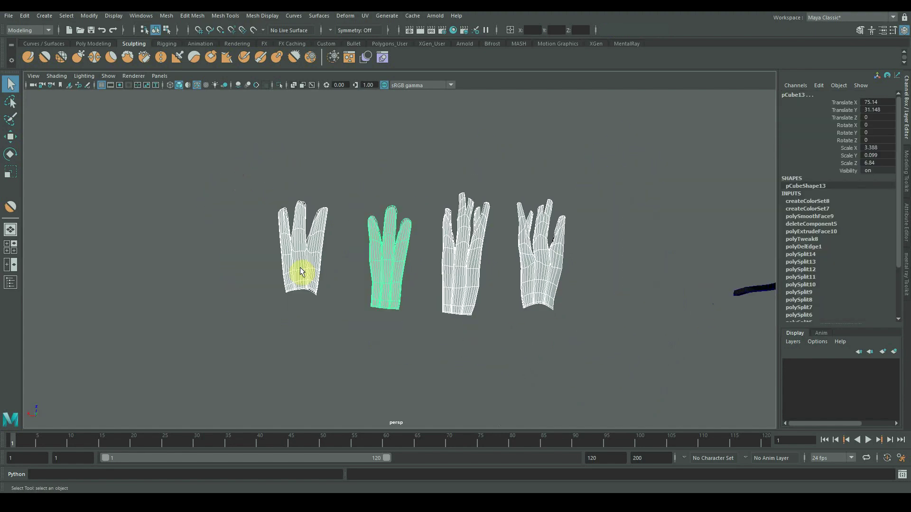
{"action": "right_click_drag", "start_coordinate": [408, 253], "coordinate": [389, 430], "text": "shift"}
{"action": "right_click_drag", "start_coordinate": [378, 326], "coordinate": [383, 309], "text": "shift"}
{"action": "left_click", "coordinate": [317, 348]}
{"action": "scroll", "coordinate": [360, 347], "scroll_direction": "up", "scroll_amount": 3}
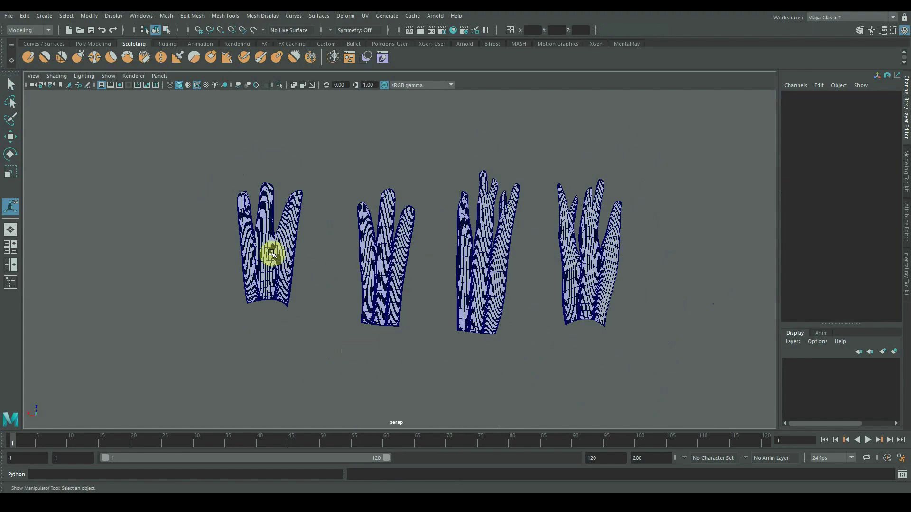
Step: Select all four pieces, adjust the Grab brush size and reshape the prongs of the outermost plain piece
{"action": "left_click", "coordinate": [273, 255]}
{"action": "scroll", "coordinate": [279, 266], "scroll_direction": "up", "scroll_amount": 3}
{"action": "scroll", "coordinate": [224, 210], "scroll_direction": "down", "scroll_amount": 3}
{"action": "left_click_drag", "start_coordinate": [224, 211], "coordinate": [593, 276]}
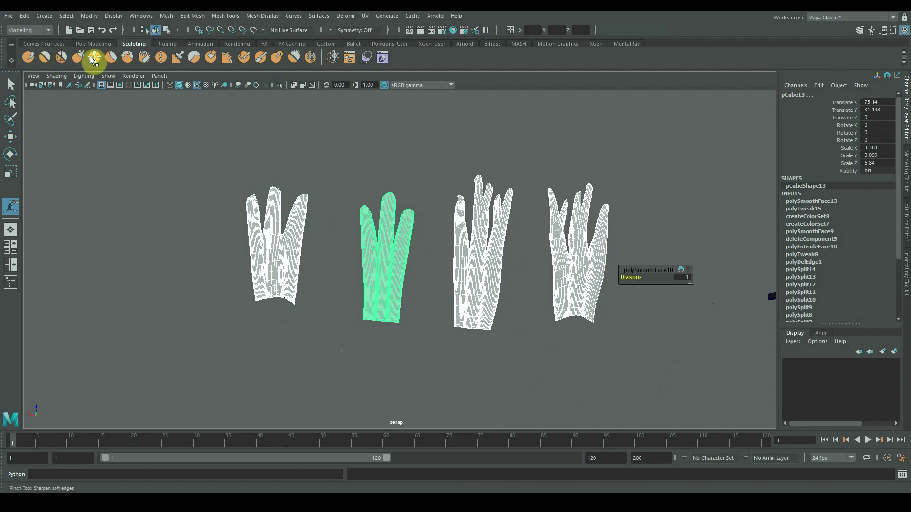
{"action": "left_click", "coordinate": [93, 58]}
{"action": "mouse_move", "coordinate": [357, 219]}
{"action": "left_mouse_down", "text": "alt"}
{"action": "mouse_move", "coordinate": [331, 260]}
{"action": "mouse_move", "coordinate": [374, 176]}
{"action": "mouse_move", "coordinate": [339, 243]}
{"action": "mouse_move", "coordinate": [357, 263]}
{"action": "left_mouse_up", "text": "alt"}
{"action": "scroll", "coordinate": [358, 262], "scroll_direction": "up", "scroll_amount": 4}
{"action": "key", "text": "b"}
{"action": "mouse_move", "coordinate": [285, 219]}
{"action": "left_mouse_down"}
{"action": "mouse_move", "coordinate": [263, 221]}
{"action": "mouse_move", "coordinate": [273, 158]}
{"action": "left_mouse_up"}
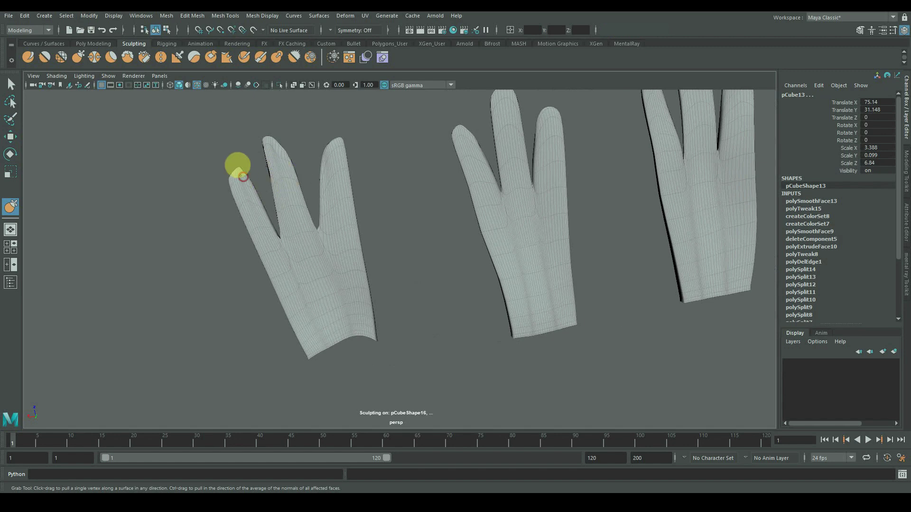
Step: Curve the outermost plain piece's prongs and base in depth with the Grab Tool, checking it edge-on
{"action": "mouse_move", "coordinate": [350, 183]}
{"action": "left_mouse_down", "text": "alt"}
{"action": "mouse_move", "coordinate": [417, 270]}
{"action": "mouse_move", "coordinate": [400, 227]}
{"action": "mouse_move", "coordinate": [472, 216]}
{"action": "mouse_move", "coordinate": [527, 165]}
{"action": "left_mouse_up", "text": "alt"}
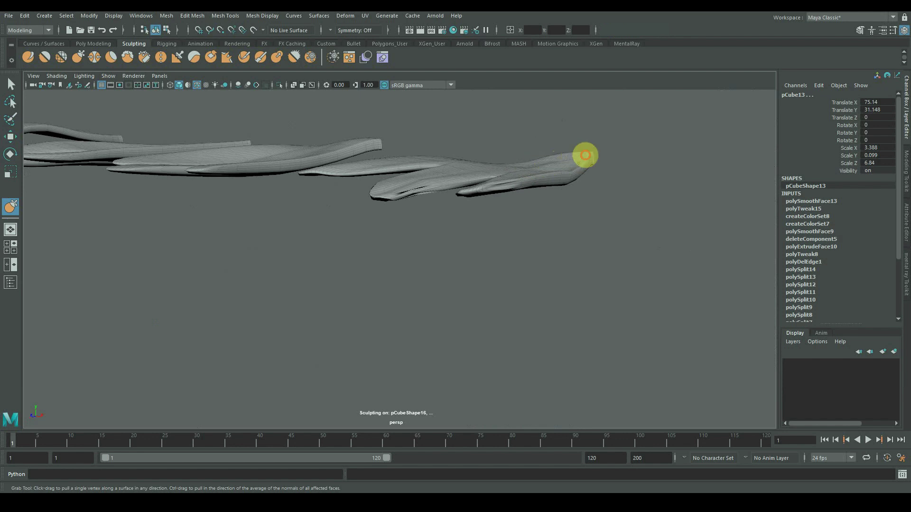
{"action": "left_click_drag", "start_coordinate": [585, 155], "coordinate": [482, 175], "text": "alt"}
{"action": "mouse_move", "coordinate": [439, 197]}
{"action": "left_mouse_down", "text": "alt"}
{"action": "mouse_move", "coordinate": [376, 177]}
{"action": "mouse_move", "coordinate": [379, 162]}
{"action": "mouse_move", "coordinate": [459, 198]}
{"action": "left_mouse_up", "text": "alt"}
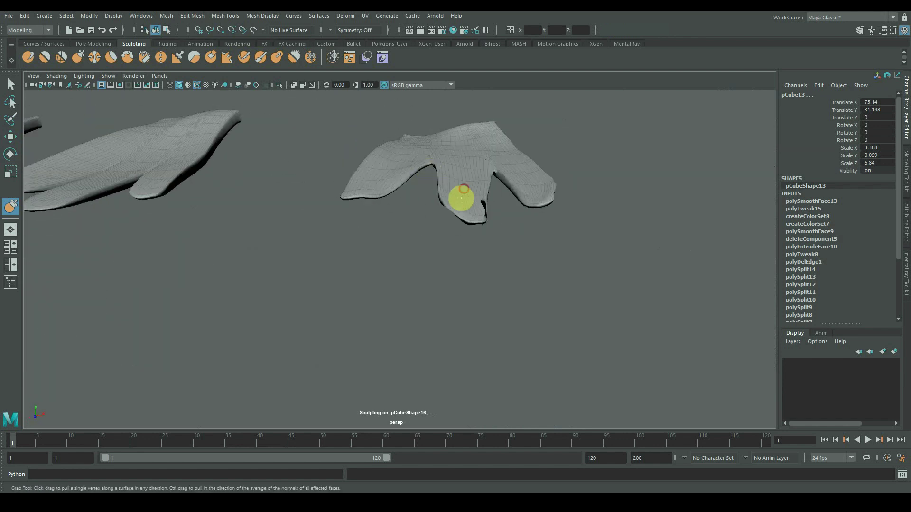
{"action": "mouse_move", "coordinate": [471, 147]}
{"action": "left_mouse_down", "text": "alt"}
{"action": "mouse_move", "coordinate": [526, 168]}
{"action": "mouse_move", "coordinate": [577, 163]}
{"action": "mouse_move", "coordinate": [539, 197]}
{"action": "mouse_move", "coordinate": [546, 168]}
{"action": "left_mouse_up", "text": "alt"}
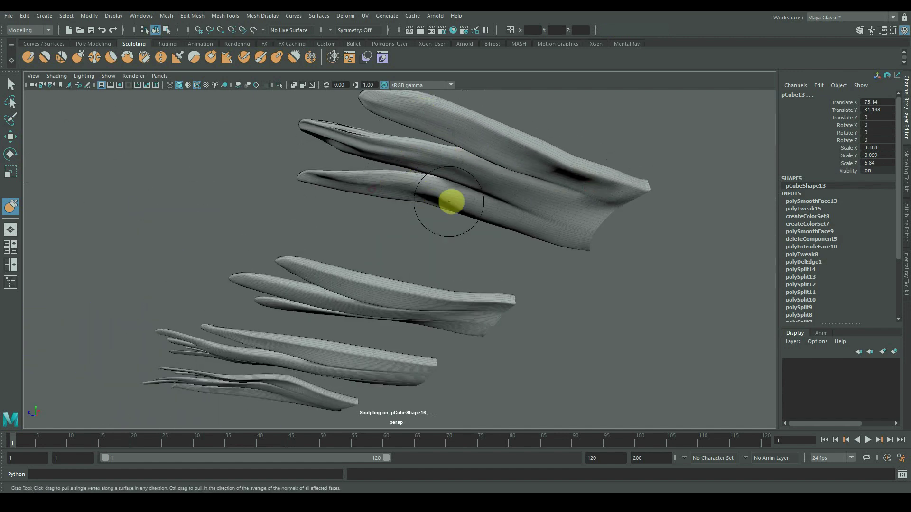
Step: Bend the original plain piece's prongs and lower body out of plane with the Grab Tool
{"action": "mouse_move", "coordinate": [469, 183]}
{"action": "left_mouse_down", "text": "alt"}
{"action": "mouse_move", "coordinate": [449, 245]}
{"action": "mouse_move", "coordinate": [389, 240]}
{"action": "mouse_move", "coordinate": [347, 256]}
{"action": "left_mouse_up", "text": "alt"}
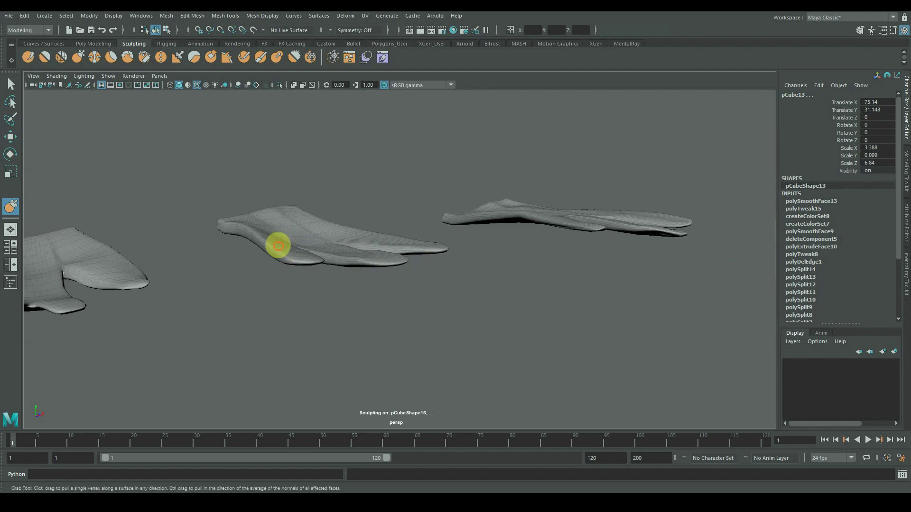
{"action": "left_click_drag", "start_coordinate": [255, 232], "coordinate": [291, 256], "text": "alt"}
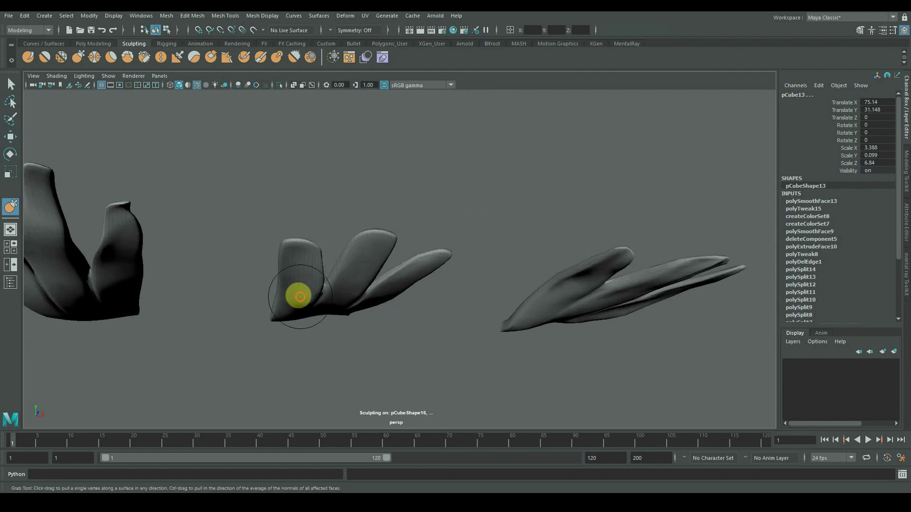
{"action": "left_click_drag", "start_coordinate": [365, 258], "coordinate": [430, 262], "text": "alt"}
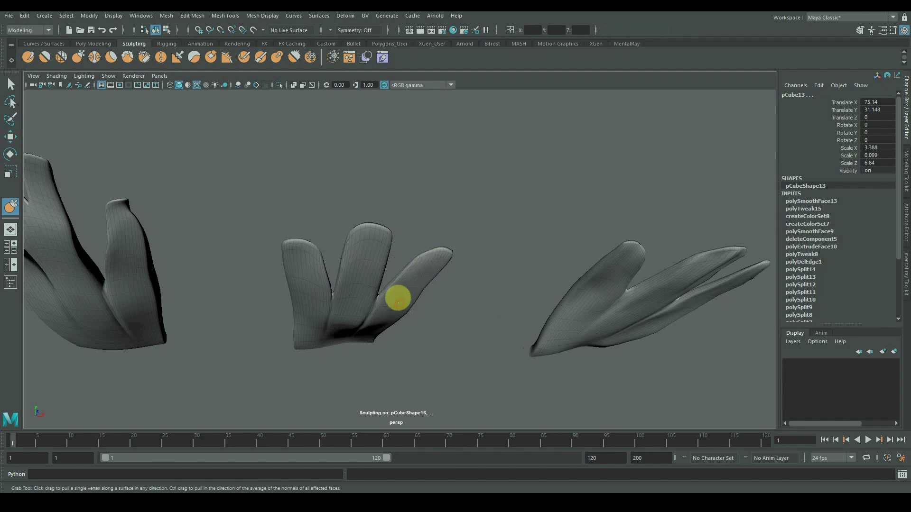
Step: Bend the prongs and bodies of the two branched pieces in depth with the Grab Tool
{"action": "mouse_move", "coordinate": [339, 331]}
{"action": "left_mouse_down", "text": "alt"}
{"action": "mouse_move", "coordinate": [354, 295]}
{"action": "mouse_move", "coordinate": [307, 335]}
{"action": "mouse_move", "coordinate": [299, 301]}
{"action": "left_mouse_up", "text": "alt"}
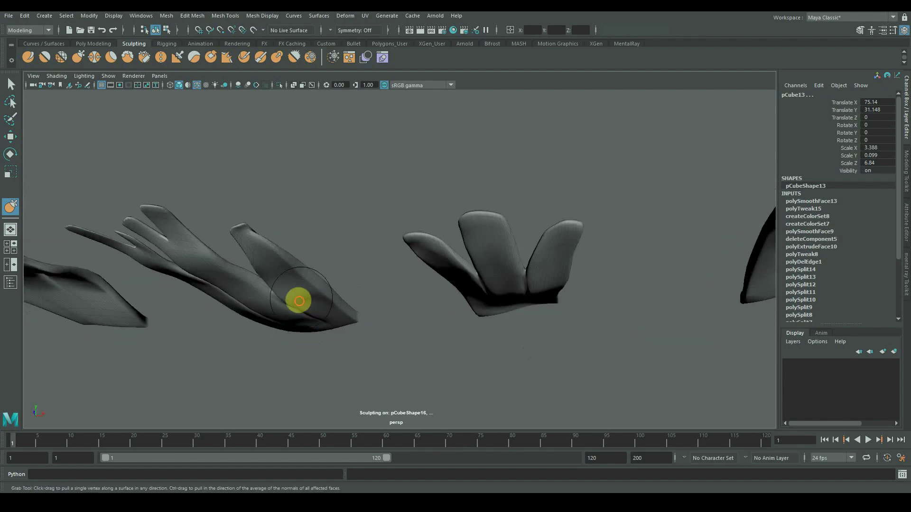
{"action": "left_click_drag", "start_coordinate": [270, 246], "coordinate": [306, 294], "text": "alt"}
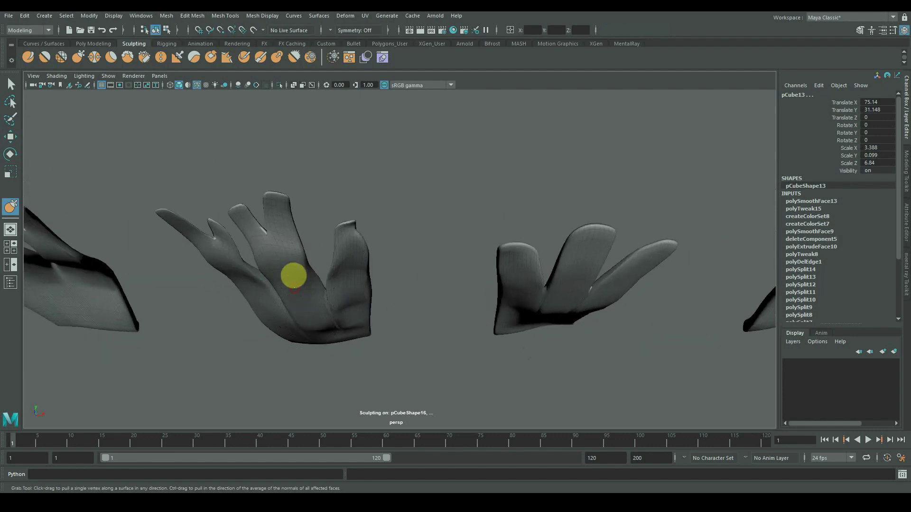
{"action": "left_click_drag", "start_coordinate": [240, 240], "coordinate": [207, 224], "text": "alt"}
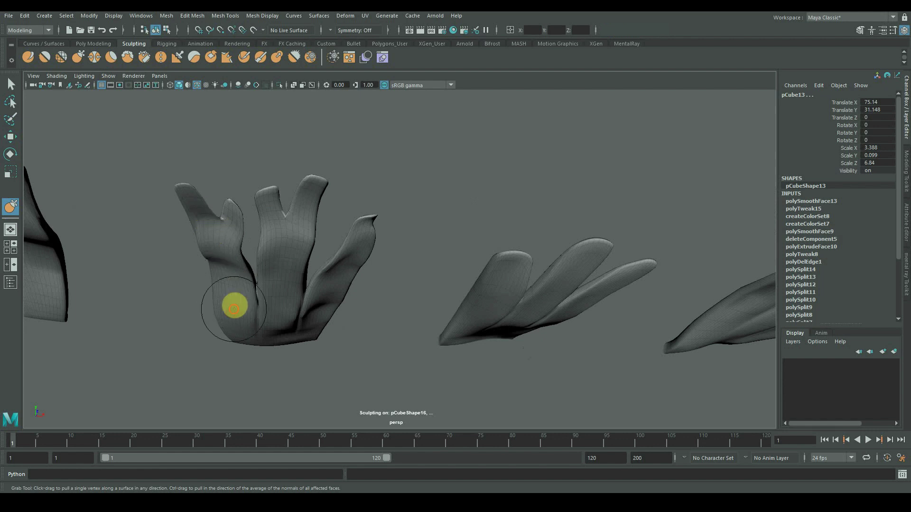
{"action": "left_click_drag", "start_coordinate": [234, 309], "coordinate": [278, 294], "text": "alt"}
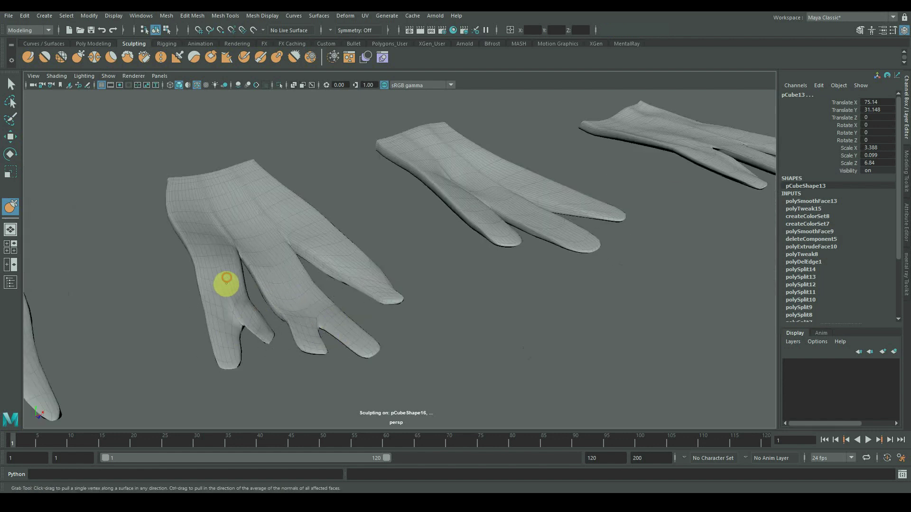
{"action": "left_click_drag", "start_coordinate": [204, 223], "coordinate": [357, 267], "text": "alt"}
{"action": "left_click_drag", "start_coordinate": [335, 227], "coordinate": [388, 231], "text": "alt"}
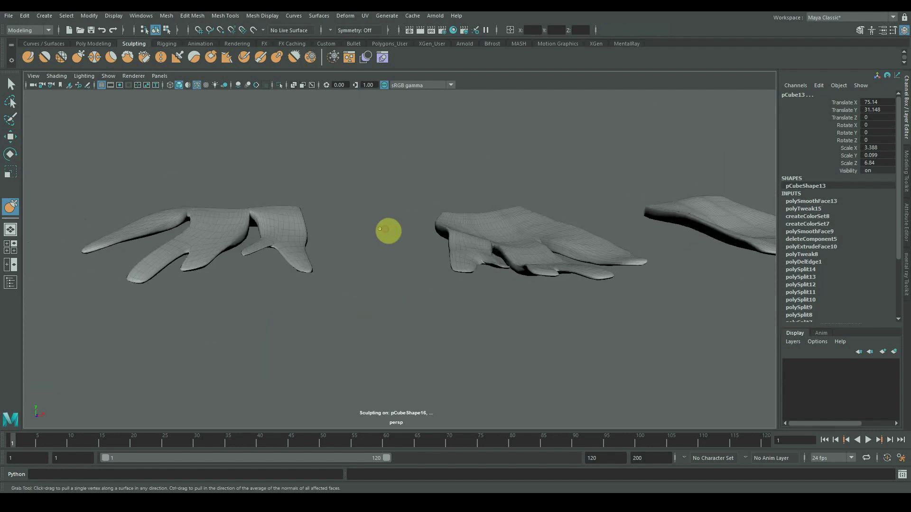
Step: Build up the surface along the prongs of the two plain pieces with the Sculpt Tool
{"action": "mouse_move", "coordinate": [188, 246]}
{"action": "left_mouse_down", "text": "alt"}
{"action": "mouse_move", "coordinate": [226, 240]}
{"action": "mouse_move", "coordinate": [164, 244]}
{"action": "mouse_move", "coordinate": [249, 260]}
{"action": "mouse_move", "coordinate": [285, 181]}
{"action": "mouse_move", "coordinate": [561, 142]}
{"action": "mouse_move", "coordinate": [415, 210]}
{"action": "mouse_move", "coordinate": [181, 209]}
{"action": "mouse_move", "coordinate": [181, 228]}
{"action": "mouse_move", "coordinate": [315, 231]}
{"action": "mouse_move", "coordinate": [325, 272]}
{"action": "mouse_move", "coordinate": [351, 223]}
{"action": "left_mouse_up", "text": "alt"}
{"action": "scroll", "coordinate": [362, 140], "scroll_direction": "up", "scroll_amount": 4}
{"action": "middle_click_drag", "start_coordinate": [275, 111], "coordinate": [327, 230], "text": "alt"}
{"action": "scroll", "coordinate": [327, 229], "scroll_direction": "up", "scroll_amount": 3}
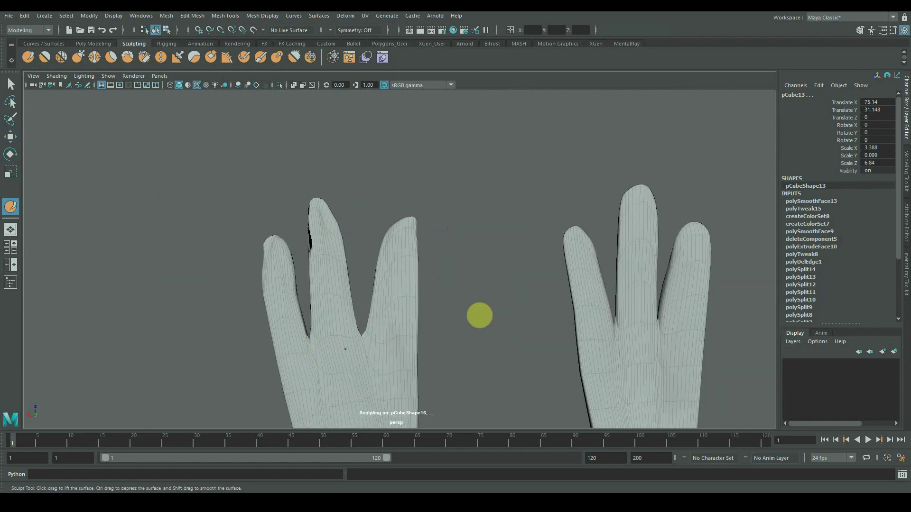
{"action": "scroll", "coordinate": [526, 265], "scroll_direction": "down", "scroll_amount": 1}
{"action": "middle_click_drag", "start_coordinate": [525, 250], "coordinate": [436, 245], "text": "alt"}
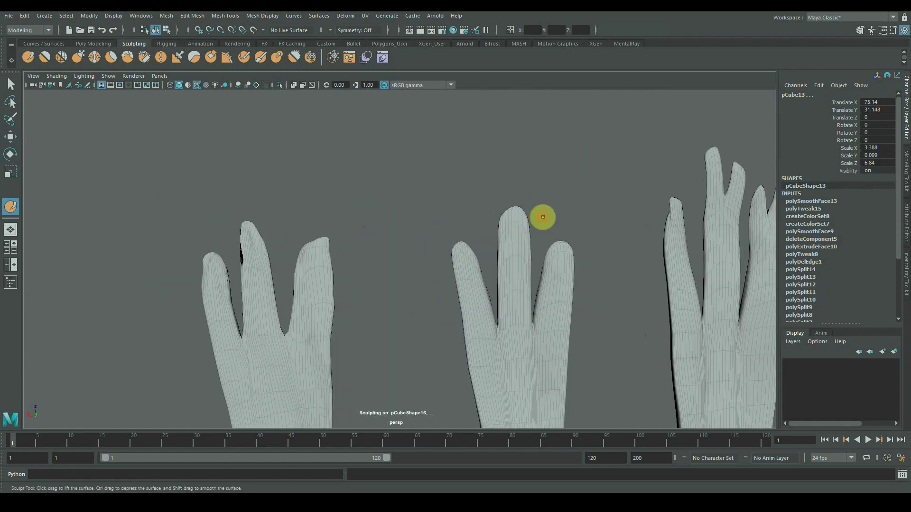
Step: Build up the prongs and bodies of the branched pieces with the Sculpt Tool, working around all the pieces
{"action": "middle_click_drag", "start_coordinate": [643, 189], "coordinate": [500, 148], "text": "alt"}
{"action": "middle_click_drag", "start_coordinate": [647, 208], "coordinate": [563, 189], "text": "alt"}
{"action": "middle_click_drag", "start_coordinate": [640, 184], "coordinate": [470, 157], "text": "alt"}
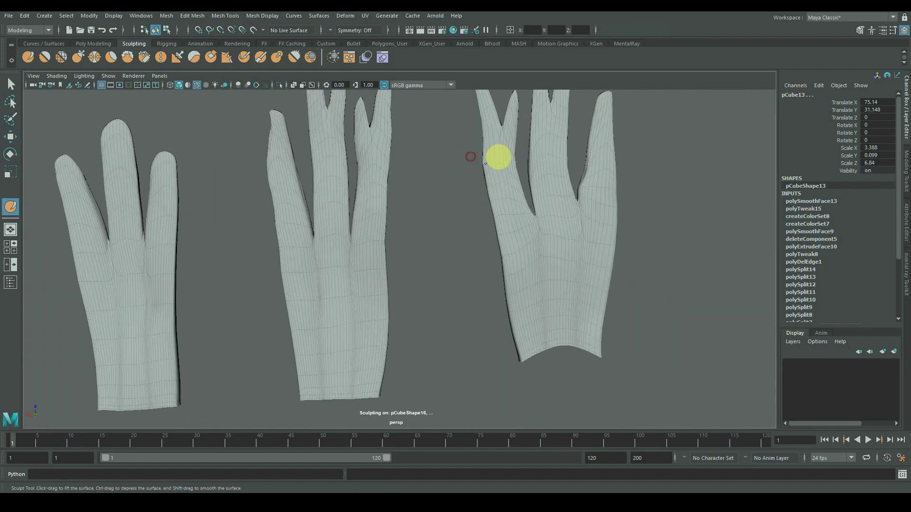
{"action": "left_click_drag", "start_coordinate": [498, 157], "coordinate": [435, 200], "text": "alt"}
{"action": "left_click_drag", "start_coordinate": [504, 186], "coordinate": [410, 257], "text": "alt"}
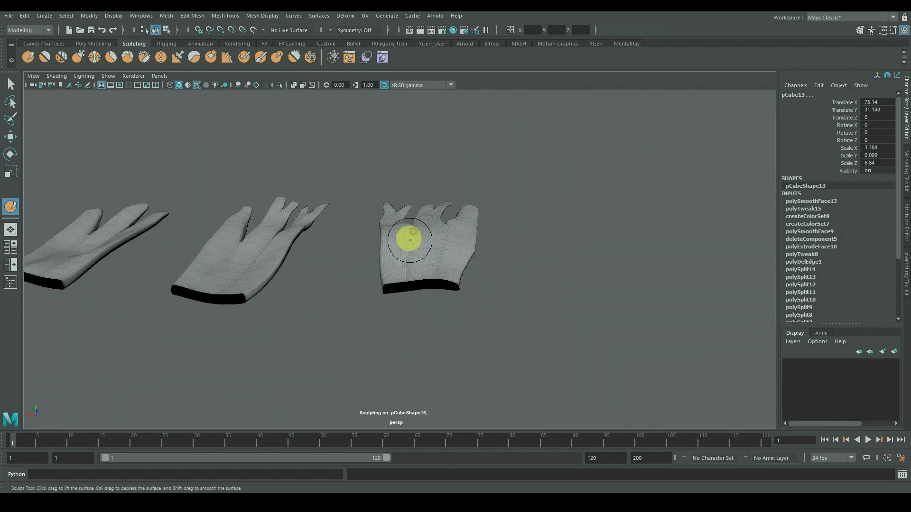
{"action": "mouse_move", "coordinate": [318, 237]}
{"action": "left_mouse_down", "text": "alt"}
{"action": "mouse_move", "coordinate": [259, 289]}
{"action": "mouse_move", "coordinate": [350, 337]}
{"action": "left_mouse_up", "text": "alt"}
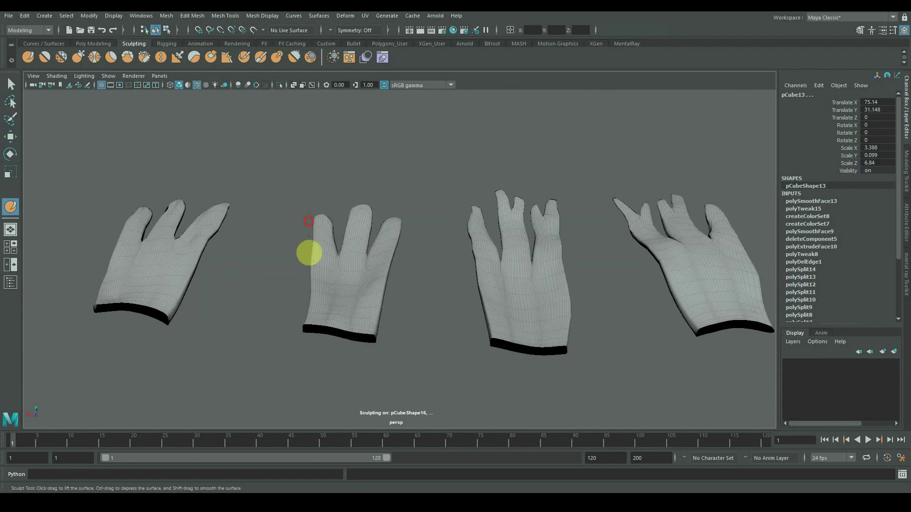
{"action": "left_click_drag", "start_coordinate": [156, 255], "coordinate": [283, 360], "text": "alt"}
Step: Soften the sculpted prongs of the pieces from front and back with the Smooth Tool
{"action": "scroll", "coordinate": [247, 358], "scroll_direction": "up", "scroll_amount": 3}
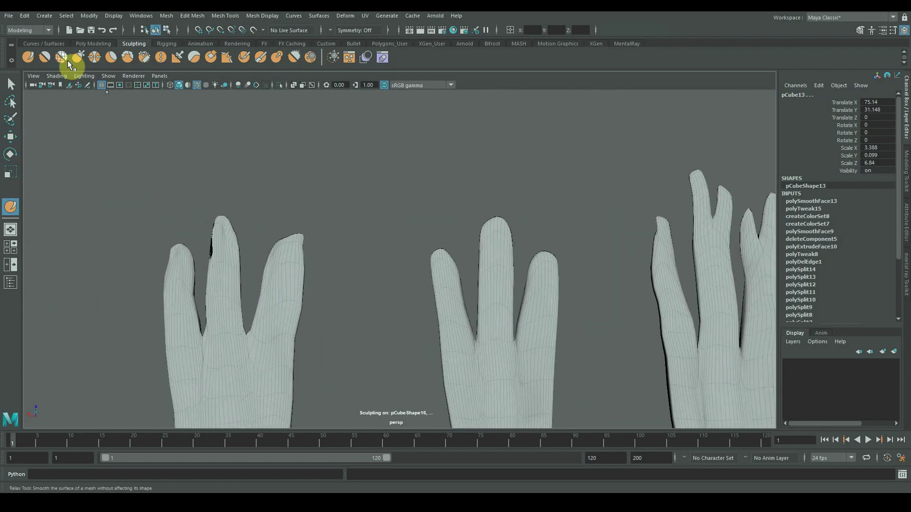
{"action": "left_click", "coordinate": [44, 57]}
{"action": "scroll", "coordinate": [215, 240], "scroll_direction": "up", "scroll_amount": 2}
{"action": "mouse_move", "coordinate": [216, 240]}
{"action": "left_mouse_down", "text": "alt"}
{"action": "mouse_move", "coordinate": [211, 273]}
{"action": "mouse_move", "coordinate": [325, 198]}
{"action": "mouse_move", "coordinate": [443, 251]}
{"action": "mouse_move", "coordinate": [449, 328]}
{"action": "left_mouse_up", "text": "alt"}
{"action": "left_click_drag", "start_coordinate": [569, 318], "coordinate": [417, 210], "text": "alt"}
{"action": "key", "text": "q"}
{"action": "key", "text": "4"}
Step: Swell the prongs and bodies of all four pieces on both sides with the Sculpt Tool, and clear the selection
{"action": "left_click", "coordinate": [29, 57]}
{"action": "scroll", "coordinate": [385, 296], "scroll_direction": "down", "scroll_amount": 5}
{"action": "mouse_move", "coordinate": [385, 296]}
{"action": "left_mouse_down", "text": "alt"}
{"action": "mouse_move", "coordinate": [296, 291]}
{"action": "mouse_move", "coordinate": [241, 310]}
{"action": "left_mouse_up", "text": "alt"}
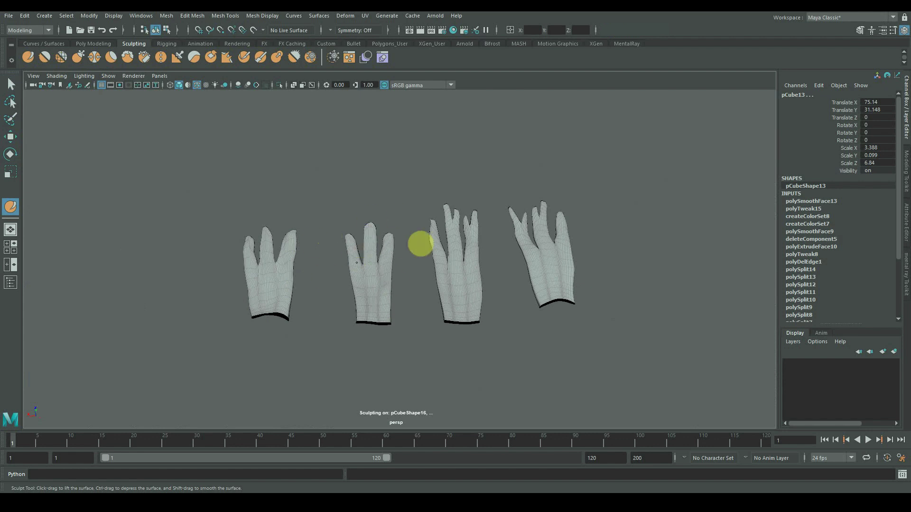
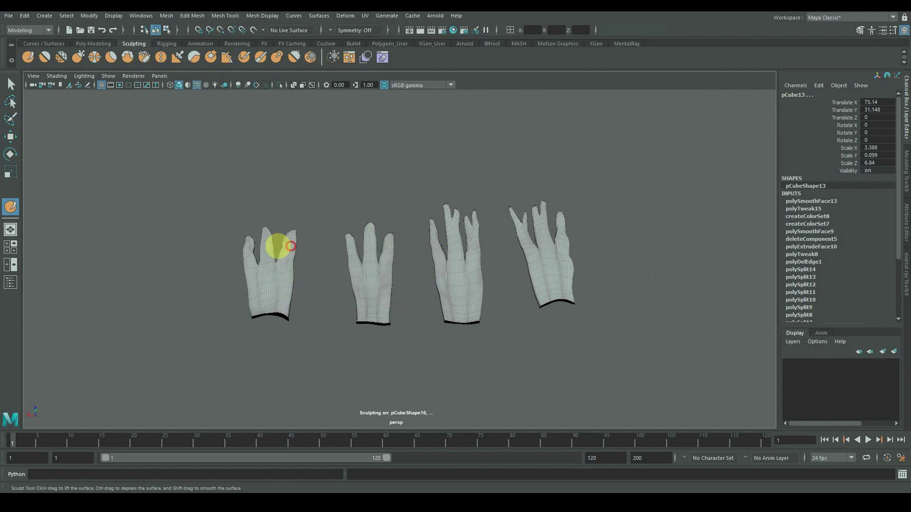
{"action": "mouse_move", "coordinate": [257, 308]}
{"action": "left_mouse_down", "text": "alt"}
{"action": "mouse_move", "coordinate": [417, 372]}
{"action": "mouse_move", "coordinate": [357, 246]}
{"action": "mouse_move", "coordinate": [414, 327]}
{"action": "mouse_move", "coordinate": [402, 312]}
{"action": "mouse_move", "coordinate": [409, 224]}
{"action": "left_mouse_up", "text": "alt"}
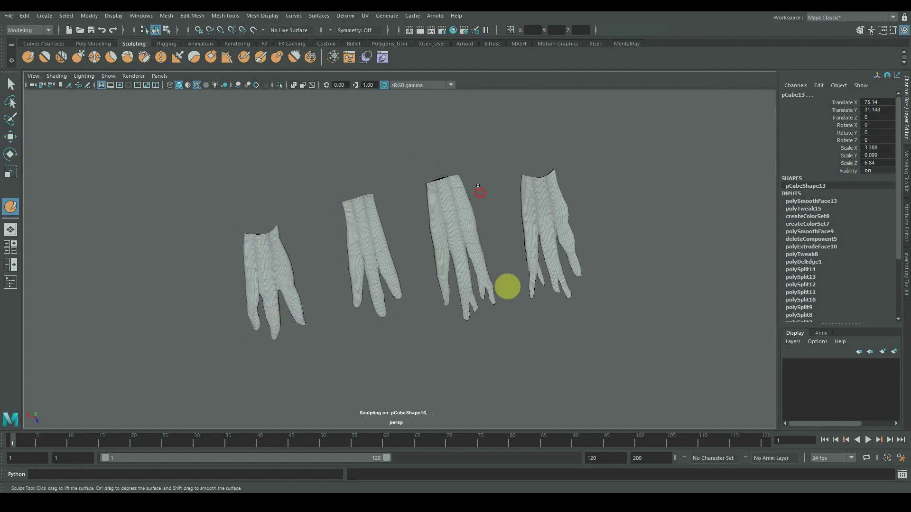
{"action": "left_click_drag", "start_coordinate": [559, 174], "coordinate": [540, 221], "text": "alt"}
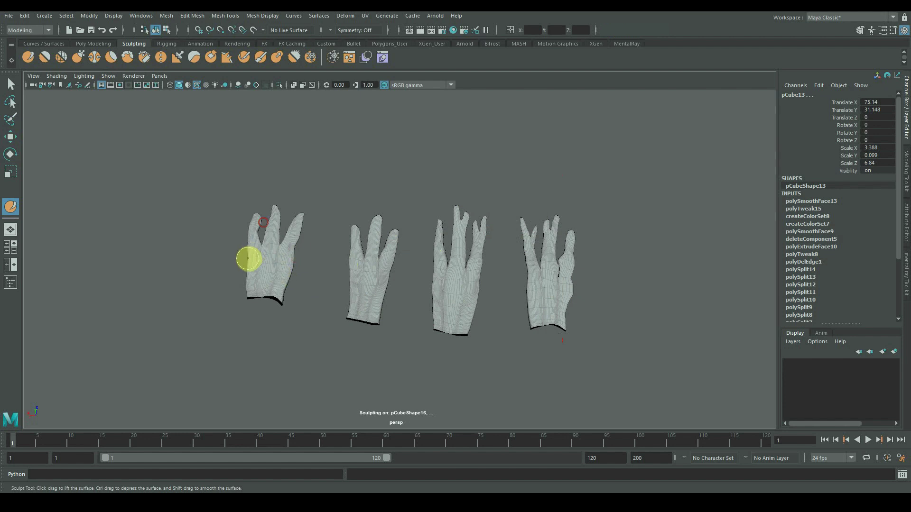
{"action": "left_click_drag", "start_coordinate": [247, 258], "coordinate": [454, 334], "text": "alt"}
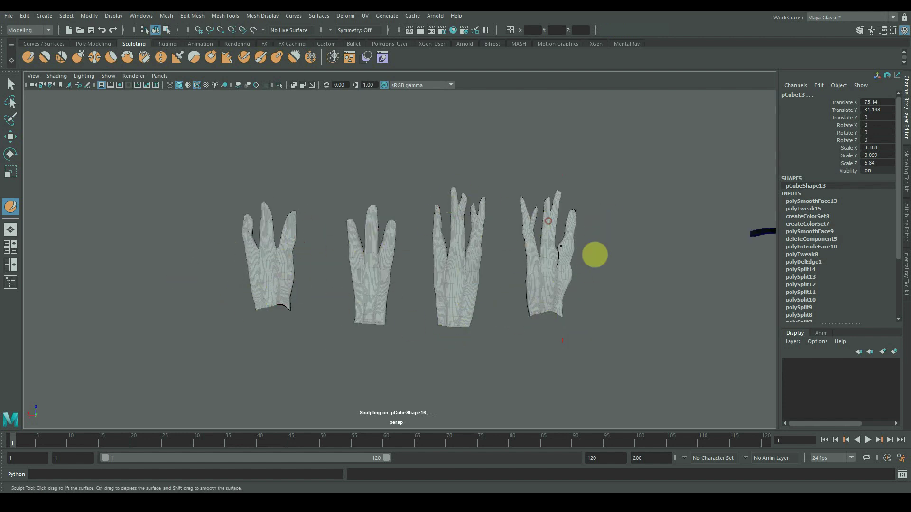
{"action": "left_click_drag", "start_coordinate": [547, 221], "coordinate": [570, 287], "text": "alt"}
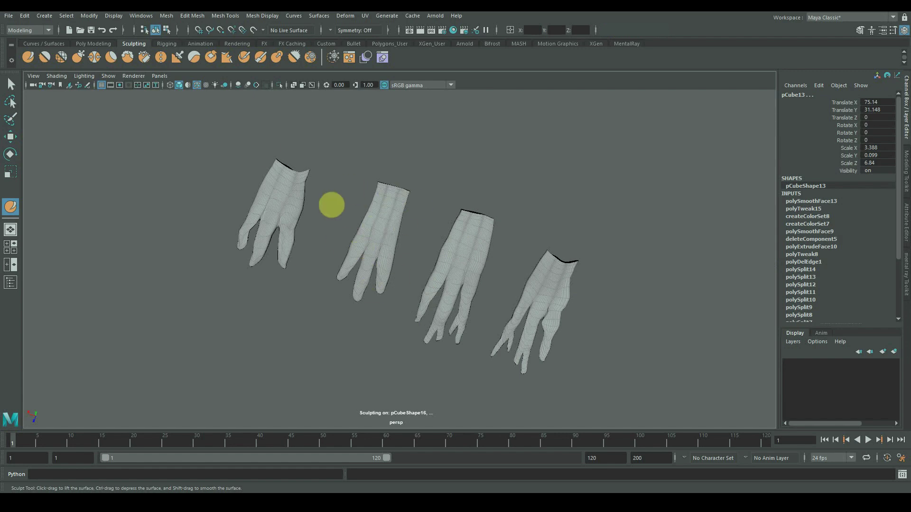
{"action": "left_click_drag", "start_coordinate": [412, 204], "coordinate": [402, 287], "text": "alt"}
{"action": "key", "text": "q"}
{"action": "left_click", "coordinate": [402, 223]}
Step: Turn off the wireframe overlay on the shaded pieces
{"action": "right_click_drag", "start_coordinate": [524, 283], "coordinate": [514, 369], "text": "alt"}
{"action": "middle_click_drag", "start_coordinate": [502, 356], "coordinate": [465, 306], "text": "alt"}
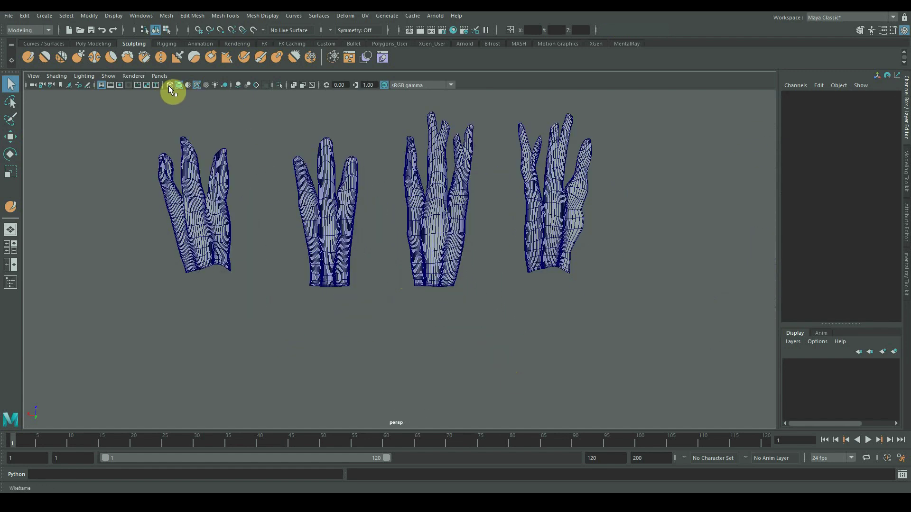
{"action": "left_click", "coordinate": [198, 87]}
Step: Examine the sculpted pieces up close from several angles and compare them with the flower
{"action": "mouse_move", "coordinate": [463, 246]}
{"action": "left_mouse_down", "text": "alt"}
{"action": "mouse_move", "coordinate": [422, 285]}
{"action": "mouse_move", "coordinate": [368, 281]}
{"action": "left_mouse_up", "text": "alt"}
{"action": "right_click_drag", "start_coordinate": [365, 280], "coordinate": [498, 293], "text": "alt"}
{"action": "left_click_drag", "start_coordinate": [427, 212], "coordinate": [396, 280], "text": "alt"}
{"action": "left_click", "coordinate": [399, 306]}
{"action": "key", "text": "f"}
{"action": "left_click_drag", "start_coordinate": [401, 318], "coordinate": [400, 333], "text": "alt"}
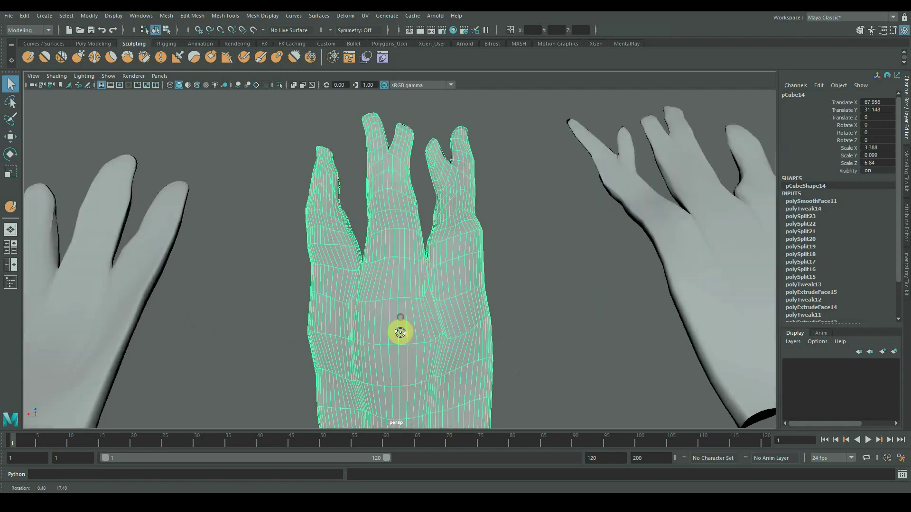
{"action": "right_click_drag", "start_coordinate": [400, 333], "coordinate": [311, 304], "text": "alt"}
{"action": "left_click", "coordinate": [311, 303]}
{"action": "right_click_drag", "start_coordinate": [427, 313], "coordinate": [357, 303], "text": "alt"}
{"action": "left_click_drag", "start_coordinate": [294, 278], "coordinate": [468, 256], "text": "alt"}
{"action": "right_click_drag", "start_coordinate": [468, 256], "coordinate": [387, 284], "text": "alt"}
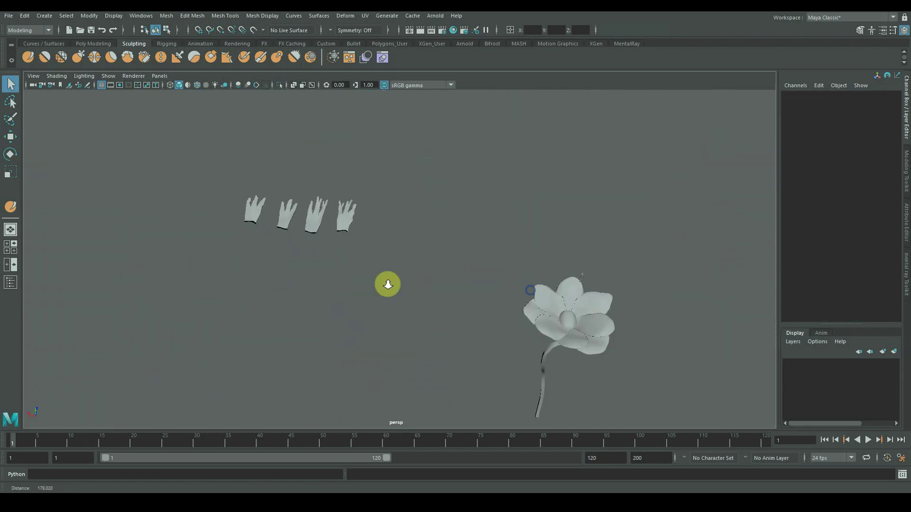
Step: Extrude the faces of the stem's lower section outward with a Local Translate Z of 0.294
{"action": "left_click_drag", "start_coordinate": [502, 311], "coordinate": [448, 266], "text": "alt"}
{"action": "left_click", "coordinate": [440, 309]}
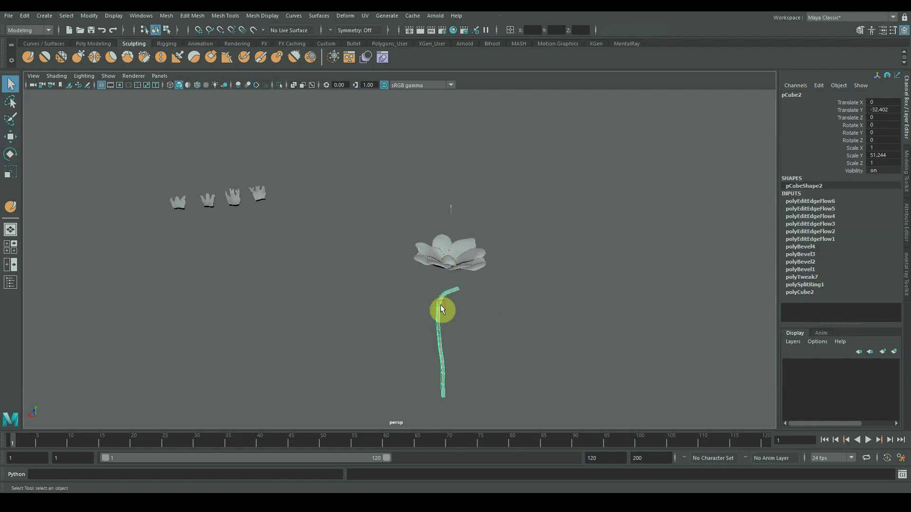
{"action": "key", "text": "f"}
{"action": "left_click_drag", "start_coordinate": [441, 225], "coordinate": [166, 217], "text": "alt"}
{"action": "right_click_drag", "start_coordinate": [413, 204], "coordinate": [489, 190], "text": "alt"}
{"action": "middle_click_drag", "start_coordinate": [490, 183], "coordinate": [463, 271], "text": "alt"}
{"action": "right_click_drag", "start_coordinate": [411, 220], "coordinate": [369, 219]}
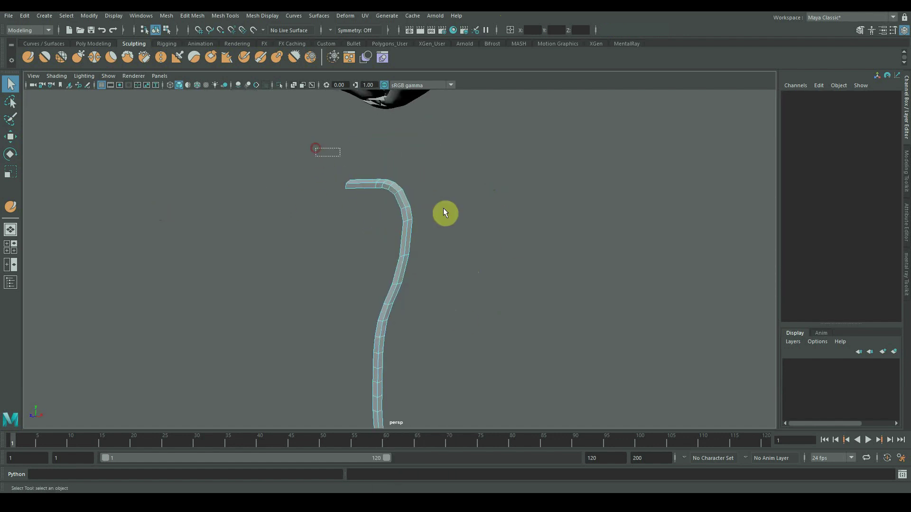
{"action": "left_click_drag", "start_coordinate": [444, 212], "coordinate": [470, 243]}
{"action": "right_click_drag", "start_coordinate": [471, 248], "coordinate": [428, 261], "text": "alt"}
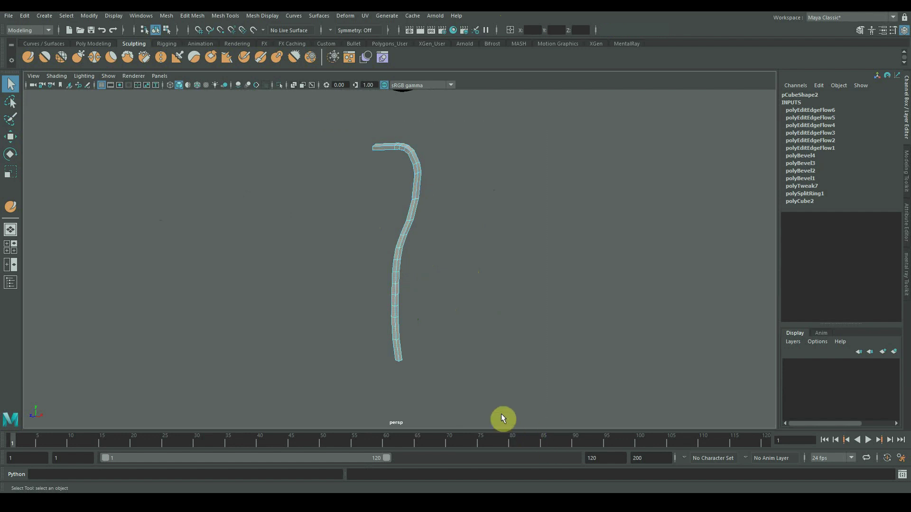
{"action": "right_click_drag", "start_coordinate": [463, 233], "coordinate": [466, 258], "text": "alt"}
{"action": "key", "text": "ctrl+e"}
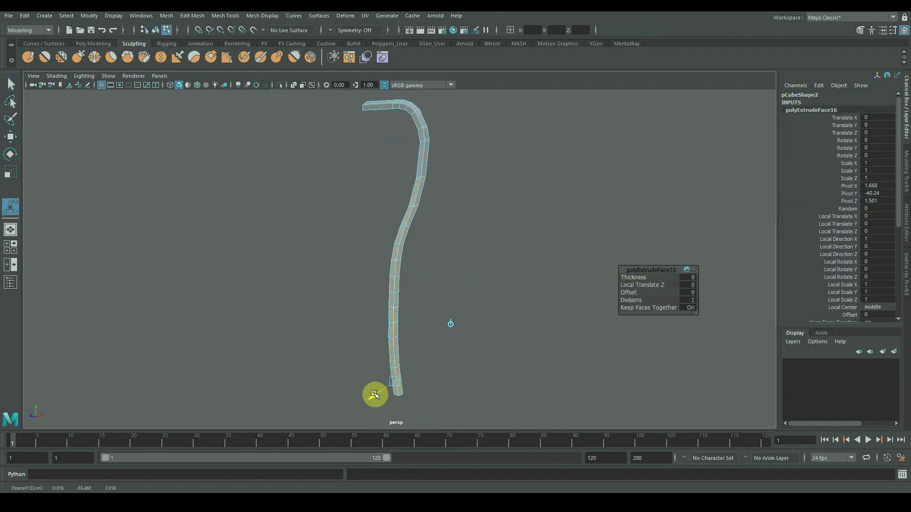
{"action": "left_click_drag", "start_coordinate": [446, 213], "coordinate": [452, 286], "text": "alt"}
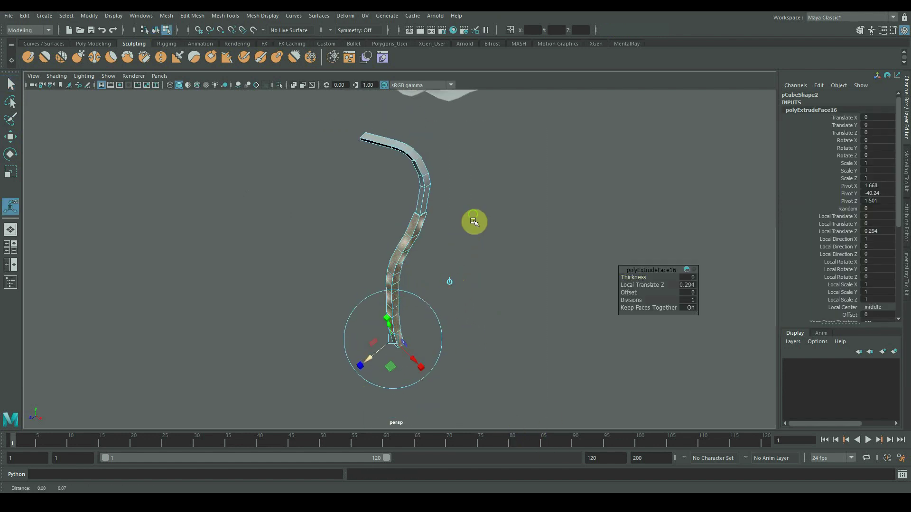
Step: Select the faces of the stem's upper section and resize them with the Scale Tool
{"action": "middle_click_drag", "start_coordinate": [474, 221], "coordinate": [475, 272], "text": "alt"}
{"action": "left_click_drag", "start_coordinate": [452, 269], "coordinate": [363, 183]}
{"action": "right_click_drag", "start_coordinate": [484, 256], "coordinate": [579, 271], "text": "alt"}
{"action": "key", "text": "r"}
{"action": "left_click_drag", "start_coordinate": [404, 206], "coordinate": [411, 242]}
Step: Move the stem's upper section in the front and side views to centre its end on the thicker lower section
{"action": "key", "text": "w"}
{"action": "right_click_drag", "start_coordinate": [517, 293], "coordinate": [550, 294], "text": "alt"}
{"action": "left_click_drag", "start_coordinate": [531, 285], "coordinate": [469, 366], "text": "alt"}
{"action": "key", "text": "space"}
{"action": "middle_click_drag", "start_coordinate": [532, 399], "coordinate": [534, 313], "text": "alt"}
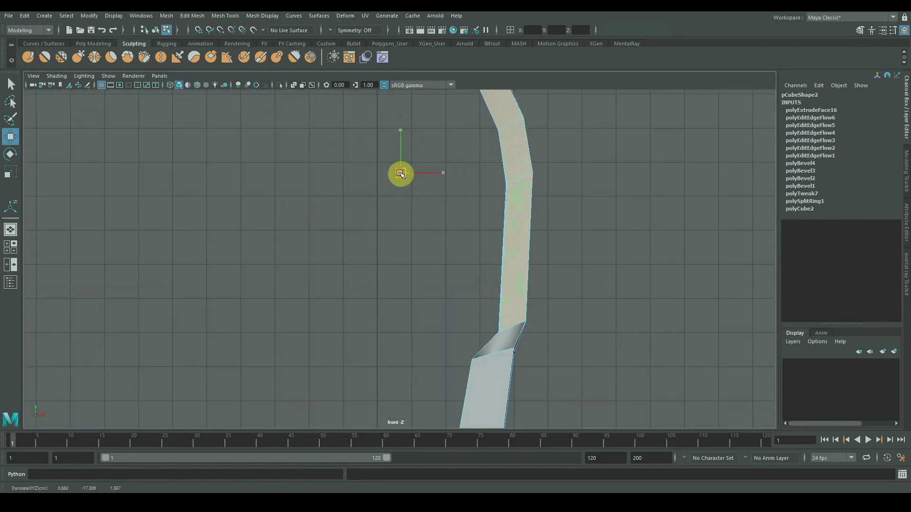
{"action": "left_click_drag", "start_coordinate": [400, 174], "coordinate": [383, 203]}
{"action": "key", "text": "space"}
{"action": "left_click_drag", "start_coordinate": [507, 311], "coordinate": [573, 321]}
{"action": "right_click_drag", "start_coordinate": [573, 321], "coordinate": [664, 323], "text": "alt"}
{"action": "middle_click_drag", "start_coordinate": [294, 327], "coordinate": [578, 275], "text": "alt"}
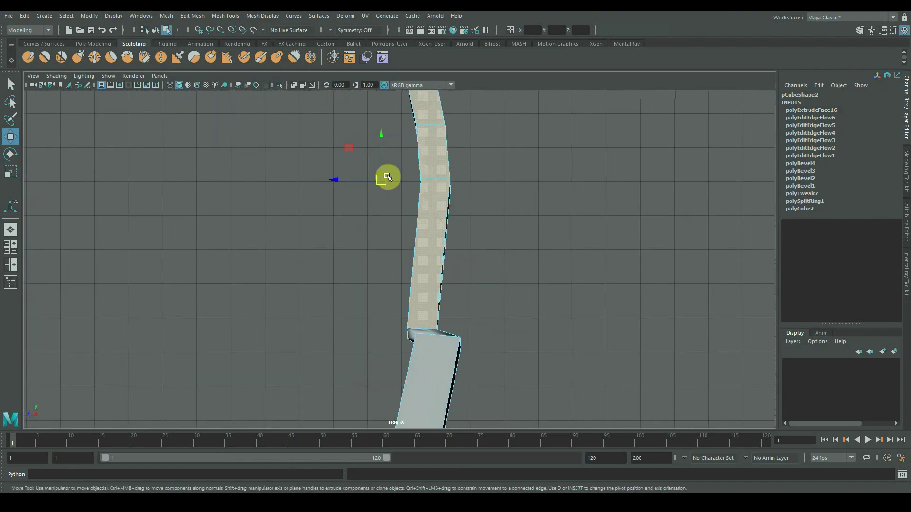
{"action": "left_click_drag", "start_coordinate": [383, 181], "coordinate": [397, 187]}
{"action": "key", "text": "space"}
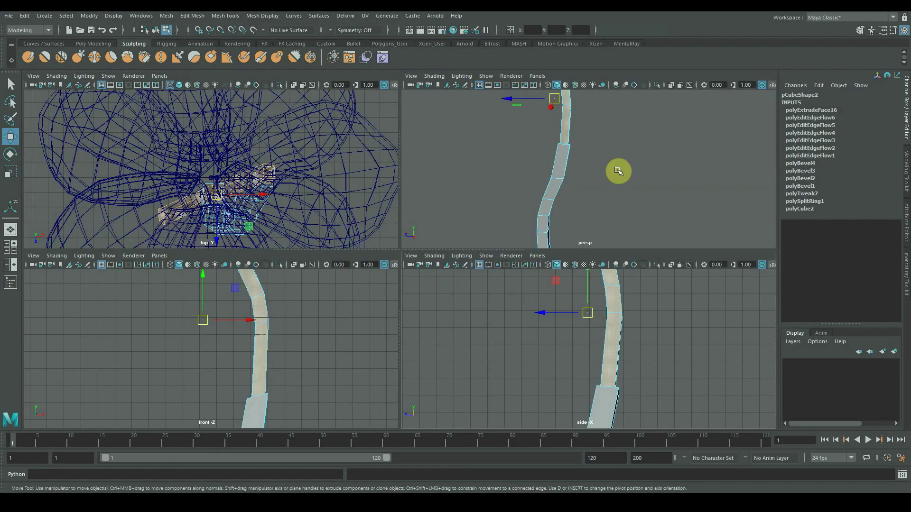
{"action": "key", "text": "space"}
Step: Insert an edge loop around the stem's upper section just above the joint with the Multi-Cut tool
{"action": "left_click_drag", "start_coordinate": [522, 227], "coordinate": [479, 273], "text": "alt"}
{"action": "right_click_drag", "start_coordinate": [521, 265], "coordinate": [425, 259], "text": "alt"}
{"action": "middle_click_drag", "start_coordinate": [424, 282], "coordinate": [415, 246], "text": "alt"}
{"action": "right_click_drag", "start_coordinate": [414, 246], "coordinate": [472, 218], "text": "alt"}
{"action": "middle_click_drag", "start_coordinate": [404, 190], "coordinate": [463, 266], "text": "alt"}
{"action": "right_click_drag", "start_coordinate": [463, 266], "coordinate": [474, 261], "text": "alt"}
{"action": "right_click_drag", "start_coordinate": [439, 220], "coordinate": [471, 211]}
{"action": "right_click_drag", "start_coordinate": [447, 234], "coordinate": [392, 234], "text": "shift"}
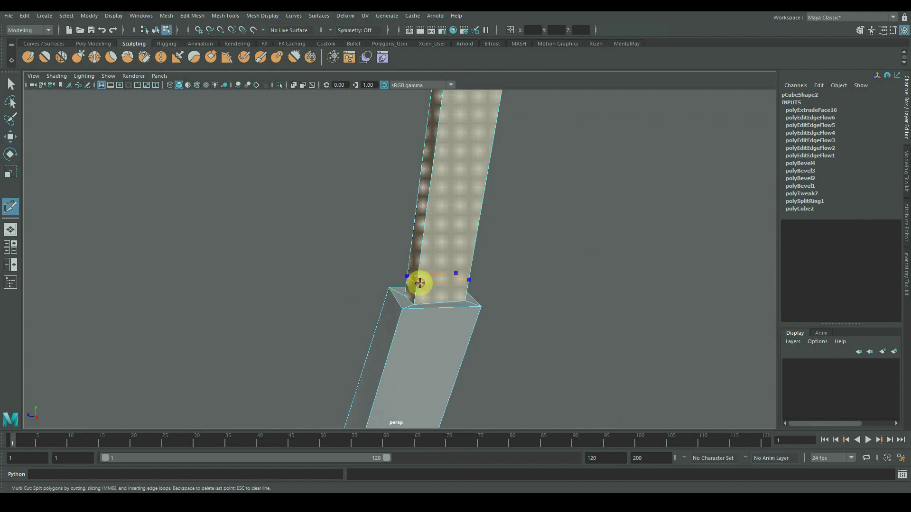
{"action": "left_click", "coordinate": [418, 283], "text": "ctrl"}
Step: Extrude the narrow ring of faces at the stem joint and scale it inward to about 0.7
{"action": "key", "text": "q"}
{"action": "left_click", "coordinate": [430, 294]}
{"action": "left_click", "coordinate": [412, 292], "text": "shift"}
{"action": "key", "text": "ctrl+e"}
{"action": "key", "text": "r"}
{"action": "left_click_drag", "start_coordinate": [441, 290], "coordinate": [424, 291]}
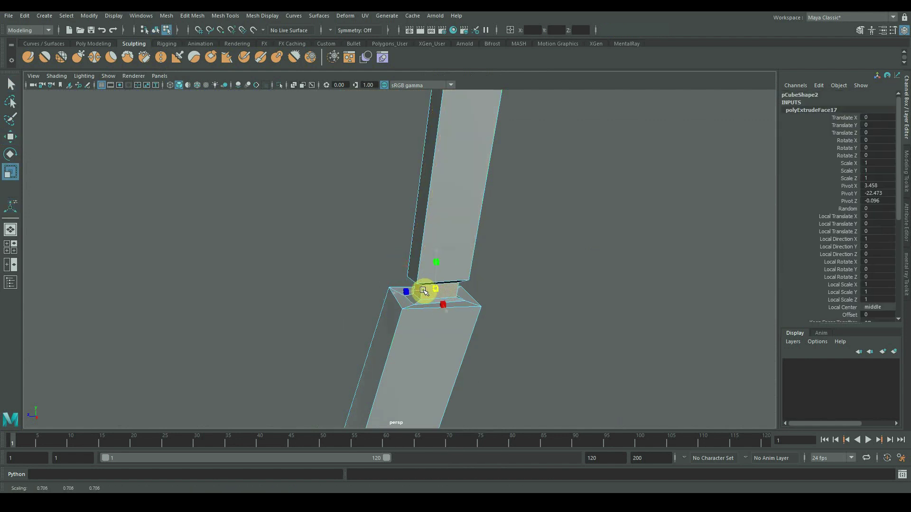
{"action": "left_click", "coordinate": [587, 276]}
{"action": "scroll", "coordinate": [388, 252], "scroll_direction": "down", "scroll_amount": 10}
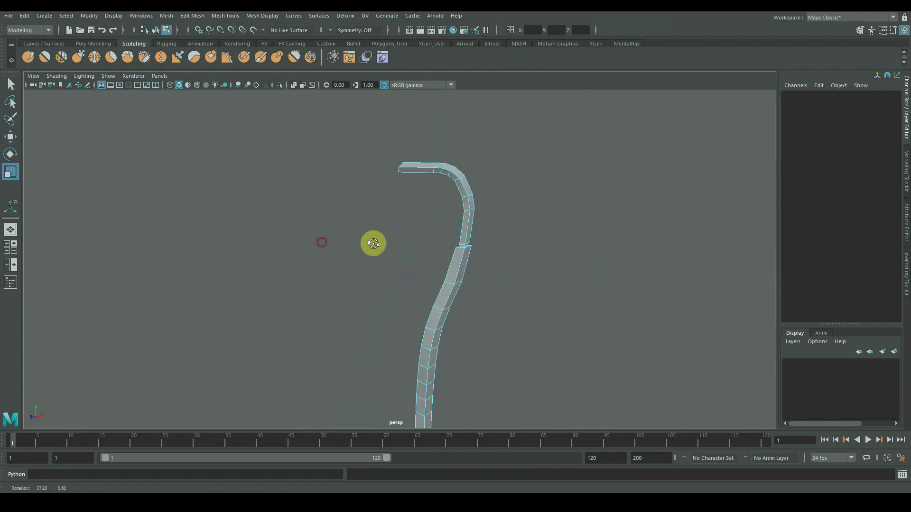
{"action": "left_click_drag", "start_coordinate": [435, 246], "coordinate": [484, 312], "text": "alt"}
Step: Select the four three-pronged pieces in object mode and move them together down beside the middle of the stem
{"action": "right_click_drag", "start_coordinate": [147, 177], "coordinate": [180, 170]}
{"action": "key", "text": "space"}
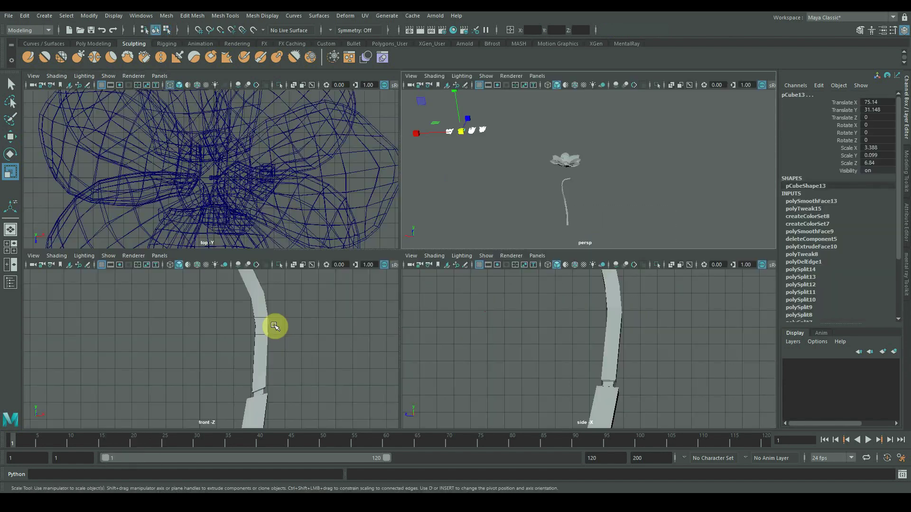
{"action": "key", "text": "space"}
{"action": "scroll", "coordinate": [458, 274], "scroll_direction": "up", "scroll_amount": 8}
{"action": "key", "text": "w"}
{"action": "left_click_drag", "start_coordinate": [464, 215], "coordinate": [402, 266]}
{"action": "key", "text": "space"}
{"action": "key", "text": "f"}
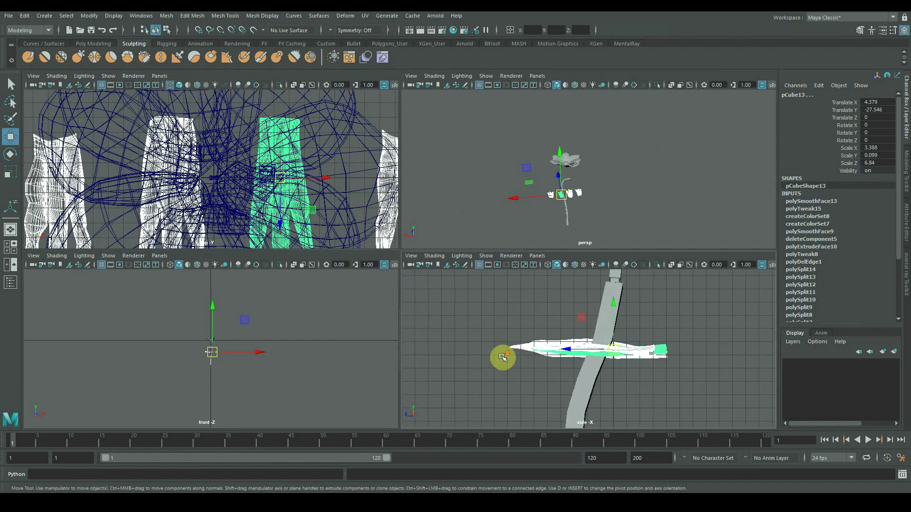
{"action": "key", "text": "space"}
{"action": "key", "text": "f"}
Step: Select the open base edge loop of one three-pronged piece and turn on soft selection for it
{"action": "left_click", "coordinate": [453, 325]}
{"action": "left_click", "coordinate": [256, 269]}
{"action": "left_click_drag", "start_coordinate": [370, 312], "coordinate": [401, 235], "text": "alt"}
{"action": "scroll", "coordinate": [237, 285], "scroll_direction": "up", "scroll_amount": 4}
{"action": "left_click_drag", "start_coordinate": [238, 285], "coordinate": [497, 296], "text": "alt"}
{"action": "scroll", "coordinate": [497, 296], "scroll_direction": "down", "scroll_amount": 3}
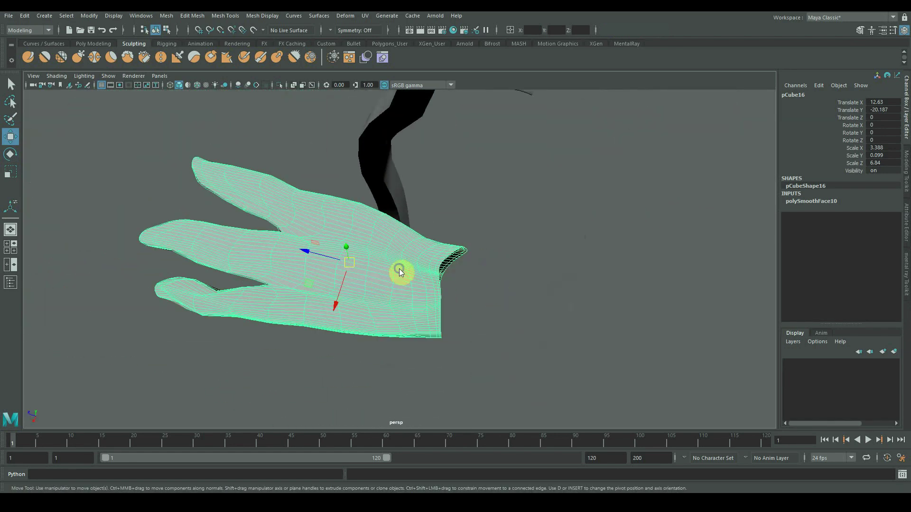
{"action": "right_click_drag", "start_coordinate": [401, 270], "coordinate": [399, 237]}
{"action": "double_click", "coordinate": [442, 309]}
{"action": "left_click_drag", "start_coordinate": [535, 331], "coordinate": [417, 325], "text": "alt"}
{"action": "key", "text": "b"}
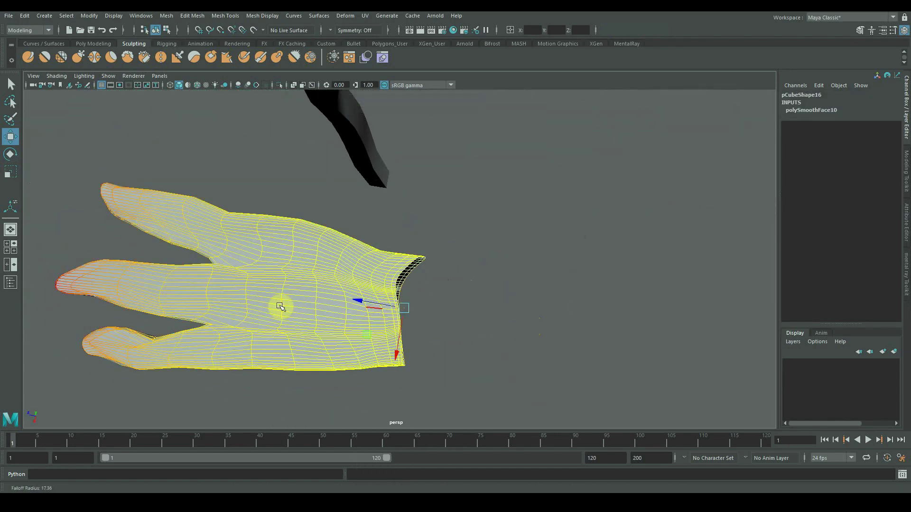
Step: Tighten the soft-selection falloff around the open base of the hand-shaped leaf pCube16 and scale that base narrower
{"action": "left_click_drag", "start_coordinate": [281, 306], "coordinate": [64, 314]}
{"action": "left_click_drag", "start_coordinate": [327, 311], "coordinate": [219, 311]}
{"action": "left_click_drag", "start_coordinate": [366, 302], "coordinate": [408, 310]}
{"action": "key", "text": "r"}
{"action": "left_click_drag", "start_coordinate": [405, 342], "coordinate": [411, 335]}
{"action": "scroll", "coordinate": [410, 308], "scroll_direction": "down", "scroll_amount": 5}
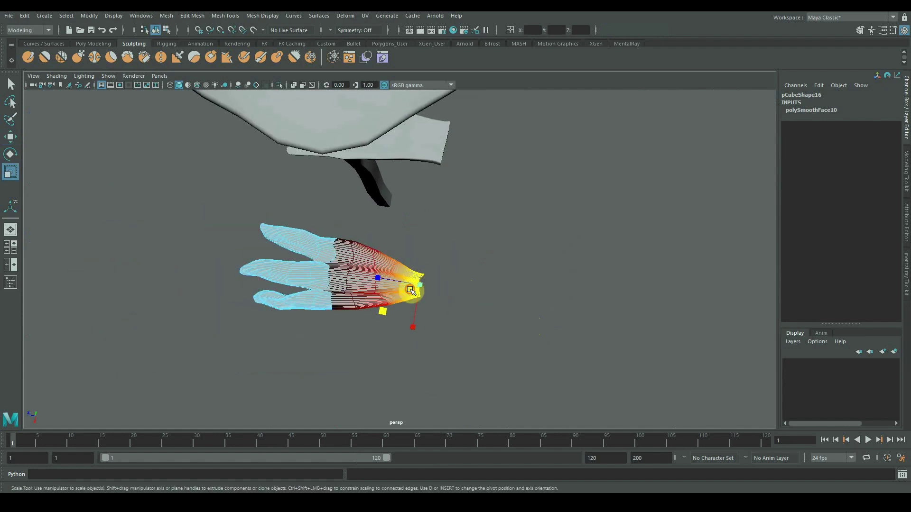
Step: Select the base edge loop of leaf pCube13, scale it narrower with soft selection and adjust its position
{"action": "left_click_drag", "start_coordinate": [410, 289], "coordinate": [514, 214], "text": "alt"}
{"action": "left_click", "coordinate": [512, 199]}
{"action": "scroll", "coordinate": [560, 242], "scroll_direction": "up", "scroll_amount": 5}
{"action": "right_click_drag", "start_coordinate": [470, 199], "coordinate": [470, 165]}
{"action": "double_click", "coordinate": [484, 209]}
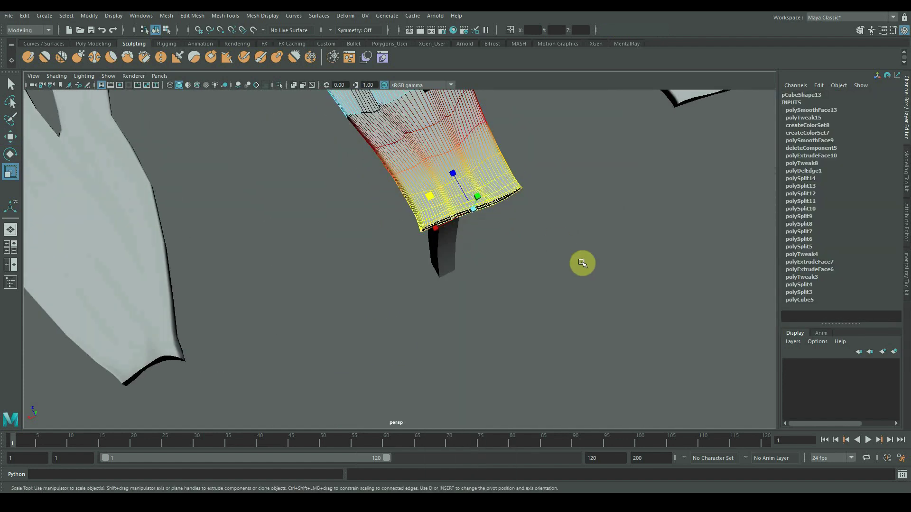
{"action": "key", "text": "w"}
{"action": "key", "text": "r"}
{"action": "left_click_drag", "start_coordinate": [451, 181], "coordinate": [458, 216]}
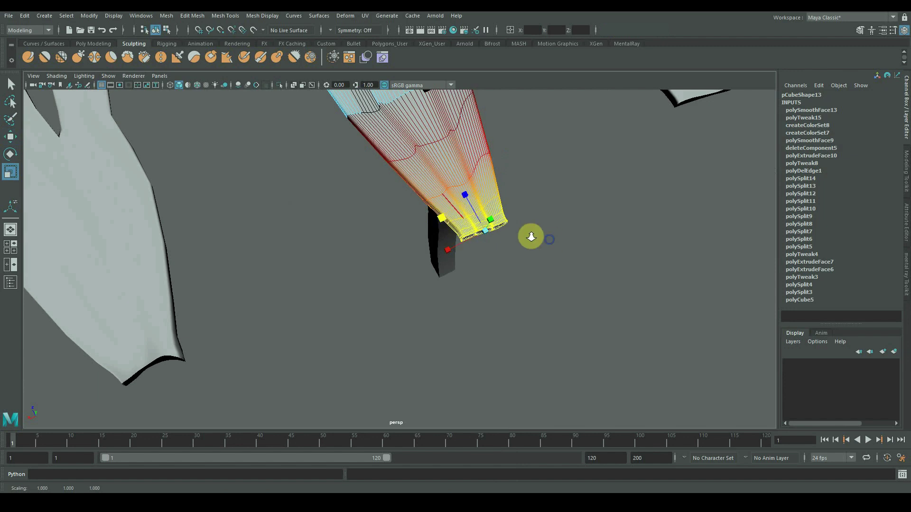
{"action": "scroll", "coordinate": [530, 238], "scroll_direction": "down", "scroll_amount": 5}
{"action": "left_click_drag", "start_coordinate": [530, 238], "coordinate": [535, 276], "text": "alt"}
{"action": "key", "text": "w"}
{"action": "left_click_drag", "start_coordinate": [473, 248], "coordinate": [408, 227]}
Step: Narrow the open base of leaf pCube14 by scaling its end edge loop with soft selection
{"action": "left_click", "coordinate": [472, 201]}
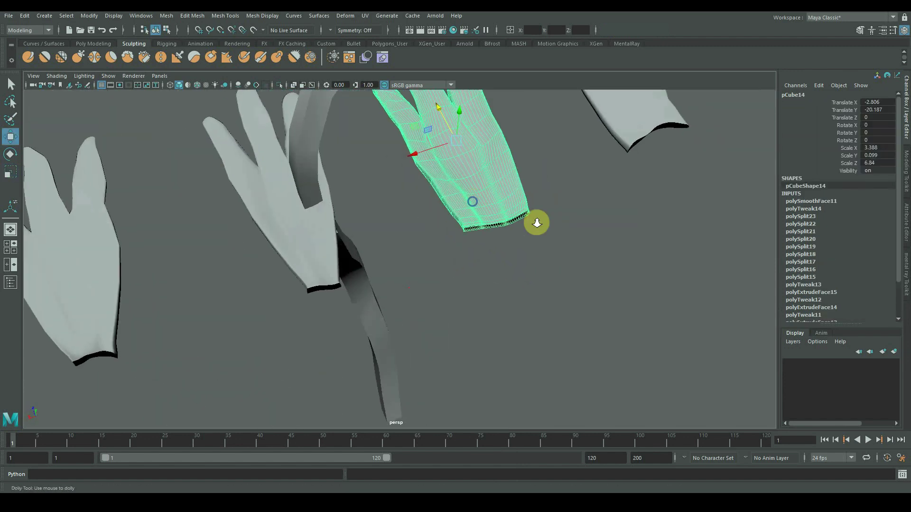
{"action": "scroll", "coordinate": [537, 221], "scroll_direction": "up", "scroll_amount": 5}
{"action": "right_click_drag", "start_coordinate": [558, 189], "coordinate": [558, 159]}
{"action": "double_click", "coordinate": [571, 196]}
{"action": "scroll", "coordinate": [665, 213], "scroll_direction": "down", "scroll_amount": 4}
{"action": "left_click_drag", "start_coordinate": [666, 213], "coordinate": [593, 247], "text": "alt"}
{"action": "key", "text": "r"}
{"action": "left_click_drag", "start_coordinate": [392, 271], "coordinate": [404, 269]}
{"action": "middle_click_drag", "start_coordinate": [517, 258], "coordinate": [273, 314], "text": "alt"}
Step: Select the base edge loop of leaf pCube15 and taper that end with soft selection
{"action": "left_click", "coordinate": [397, 203]}
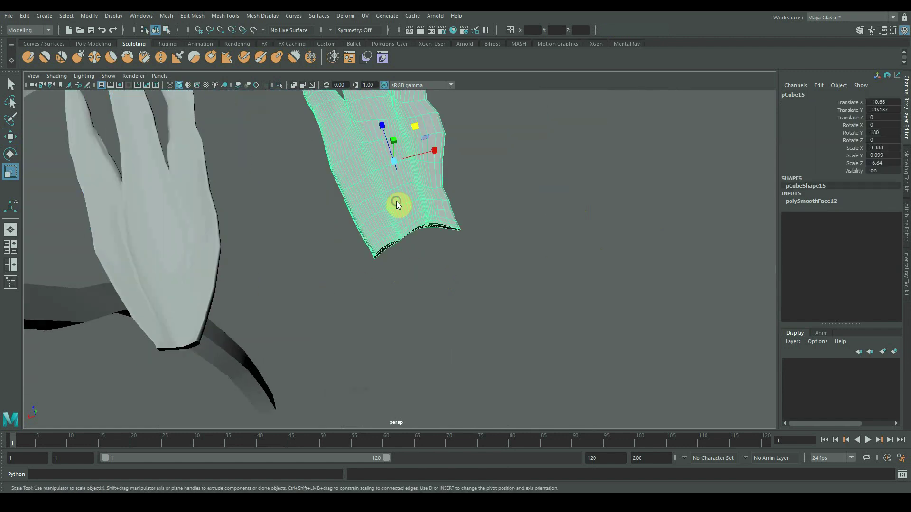
{"action": "right_click_drag", "start_coordinate": [396, 203], "coordinate": [397, 173]}
{"action": "double_click", "coordinate": [420, 230]}
{"action": "left_click_drag", "start_coordinate": [456, 256], "coordinate": [519, 298]}
{"action": "key", "text": "w"}
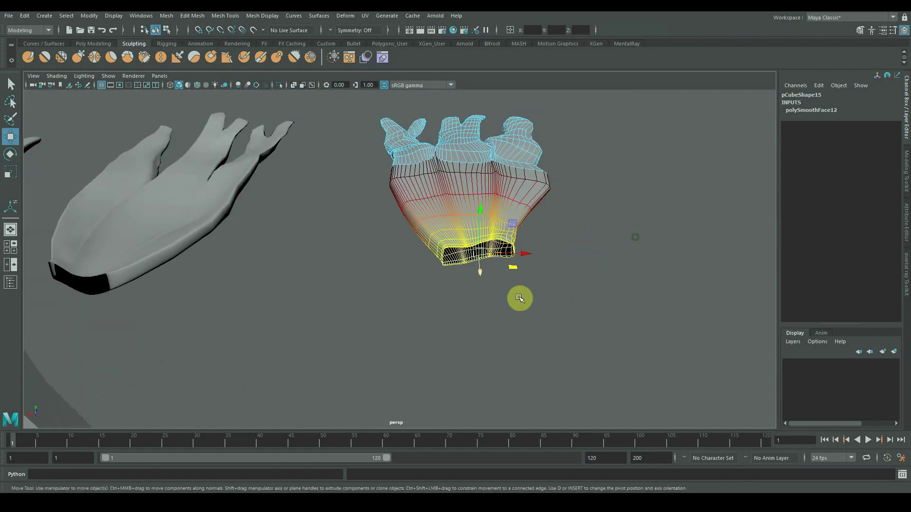
Step: Reduce the soft-selection falloff to about 0.88 and adjust the middle vertex on pCube15's open base
{"action": "right_click_drag", "start_coordinate": [493, 200], "coordinate": [467, 190]}
{"action": "left_click_drag", "start_coordinate": [470, 185], "coordinate": [474, 316], "text": "alt"}
{"action": "left_click", "coordinate": [469, 309]}
{"action": "left_click_drag", "start_coordinate": [456, 353], "coordinate": [341, 303], "text": "alt"}
{"action": "key", "text": "b"}
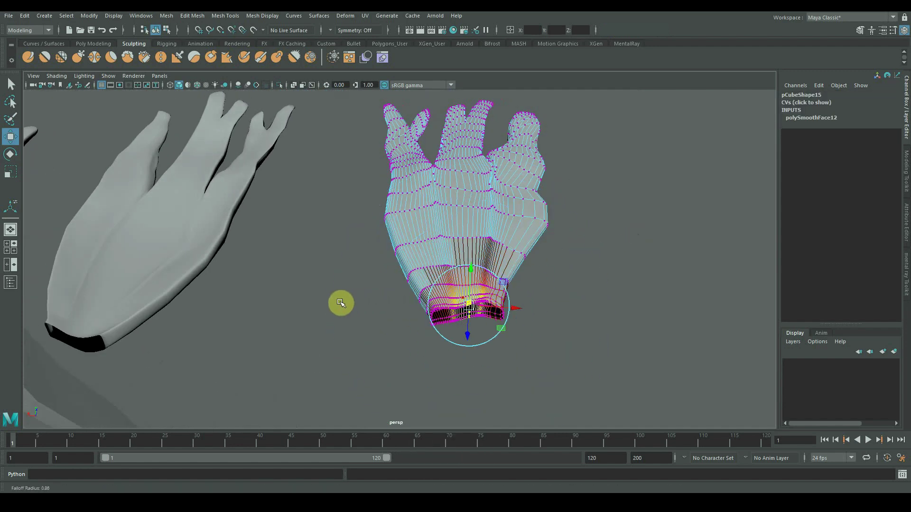
{"action": "left_click_drag", "start_coordinate": [469, 305], "coordinate": [612, 304]}
Step: Reshape the open base of leaf pCube13 by moving its middle rim vertices with soft selection
{"action": "left_click", "coordinate": [445, 243]}
{"action": "scroll", "coordinate": [451, 235], "scroll_direction": "up", "scroll_amount": 5}
{"action": "right_click_drag", "start_coordinate": [465, 219], "coordinate": [426, 219]}
{"action": "left_click_drag", "start_coordinate": [446, 208], "coordinate": [411, 272], "text": "alt"}
{"action": "left_click_drag", "start_coordinate": [284, 286], "coordinate": [470, 246]}
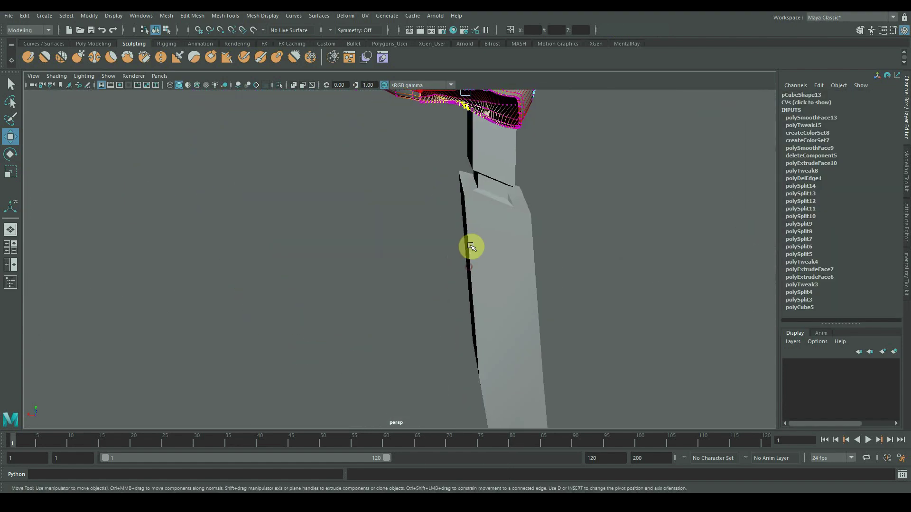
{"action": "middle_click_drag", "start_coordinate": [470, 247], "coordinate": [471, 286], "text": "alt"}
{"action": "left_click_drag", "start_coordinate": [472, 111], "coordinate": [486, 208]}
Step: Adjust the base vertices of the outermost leaf, pCube16, with soft selection and leave the Move tool
{"action": "left_click", "coordinate": [636, 258]}
{"action": "right_click_drag", "start_coordinate": [486, 208], "coordinate": [411, 198]}
{"action": "left_click_drag", "start_coordinate": [411, 197], "coordinate": [421, 264], "text": "alt"}
{"action": "left_click_drag", "start_coordinate": [421, 264], "coordinate": [429, 234]}
{"action": "left_click_drag", "start_coordinate": [430, 181], "coordinate": [510, 261]}
{"action": "key", "text": "q"}
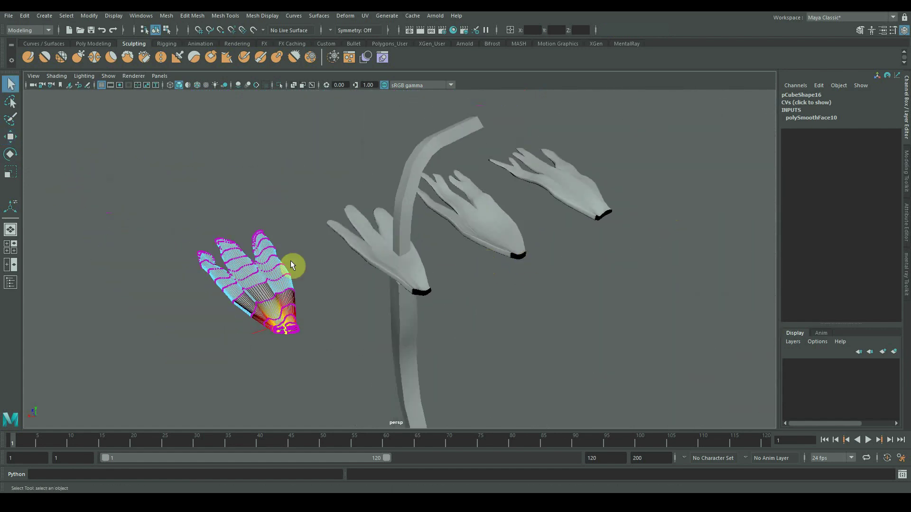
Step: Return leaf pCube16 to object mode and move its pivot to the center of its narrow base
{"action": "middle_click_drag", "start_coordinate": [291, 263], "coordinate": [353, 211], "text": "alt"}
{"action": "right_click_drag", "start_coordinate": [354, 211], "coordinate": [368, 198]}
{"action": "left_click_drag", "start_coordinate": [367, 199], "coordinate": [345, 232], "text": "alt"}
{"action": "left_click_drag", "start_coordinate": [328, 227], "coordinate": [328, 254], "text": "alt"}
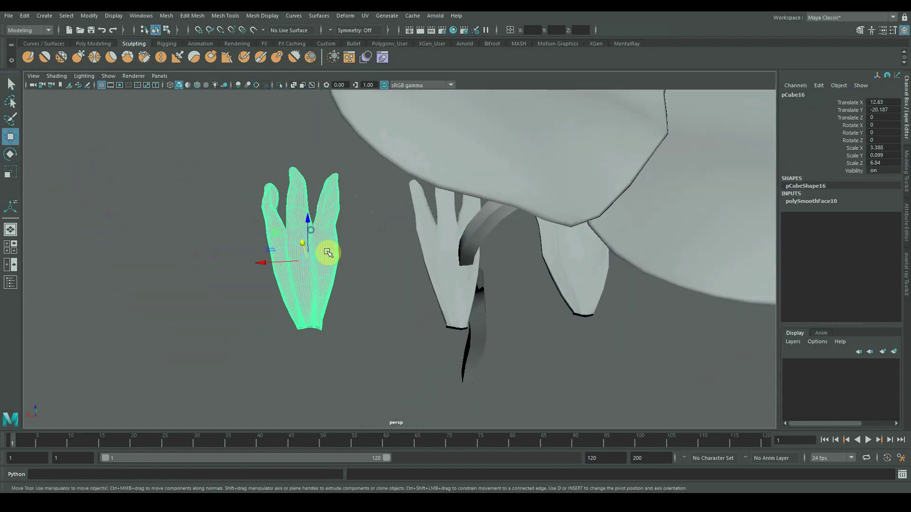
{"action": "right_click_drag", "start_coordinate": [327, 254], "coordinate": [425, 264], "text": "alt"}
{"action": "middle_click_drag", "start_coordinate": [425, 264], "coordinate": [456, 253], "text": "alt"}
{"action": "key", "text": "d"}
{"action": "middle_click_drag", "start_coordinate": [334, 337], "coordinate": [335, 343]}
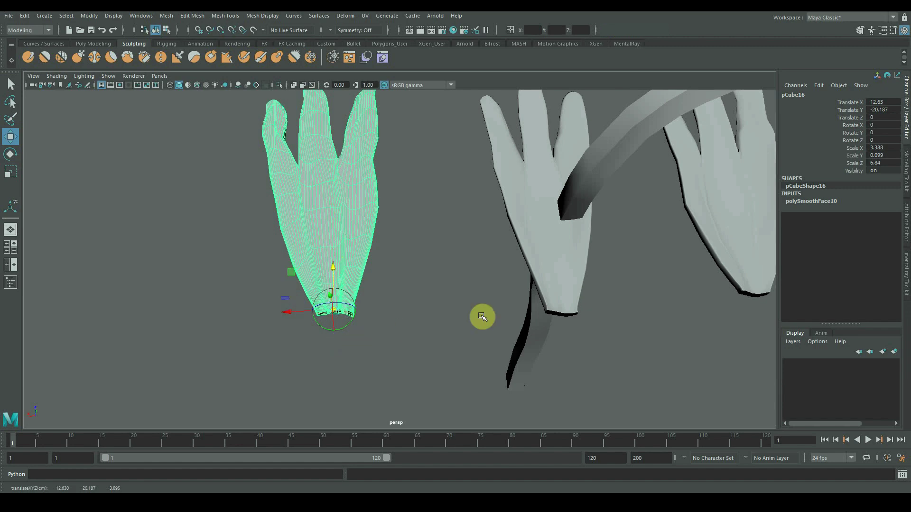
Step: Move the pivot of the leaf nearest the stem to its narrow base
{"action": "middle_click_drag", "start_coordinate": [483, 317], "coordinate": [358, 305], "text": "alt"}
{"action": "left_click", "coordinate": [435, 254]}
{"action": "key", "text": "d"}
{"action": "middle_click_drag", "start_coordinate": [435, 254], "coordinate": [433, 308]}
Step: Move the pivots of the two remaining leaves, pCube14 and pCube15, to their narrow bases
{"action": "middle_click_drag", "start_coordinate": [593, 256], "coordinate": [421, 278], "text": "alt"}
{"action": "left_click", "coordinate": [469, 242]}
{"action": "key", "text": "d"}
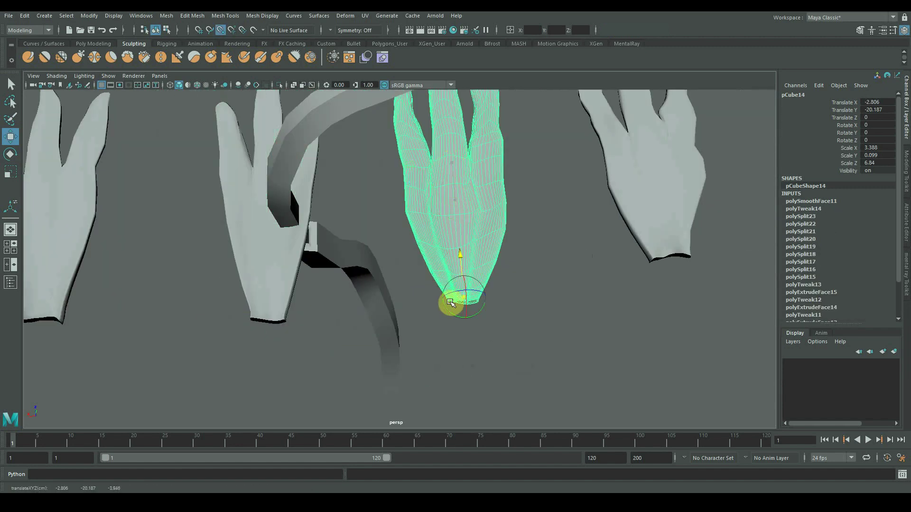
{"action": "left_click", "coordinate": [645, 196]}
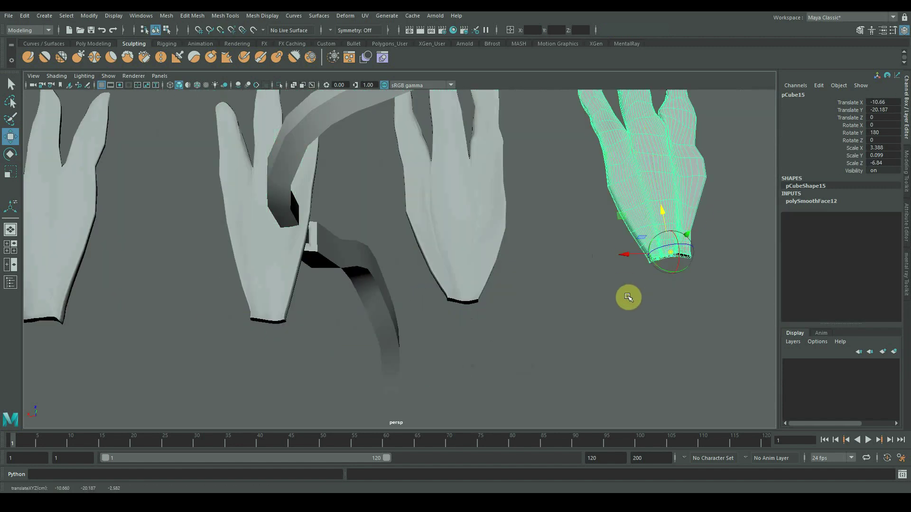
{"action": "left_click", "coordinate": [622, 301]}
{"action": "right_click_drag", "start_coordinate": [592, 317], "coordinate": [575, 315], "text": "alt"}
Step: Make the curved stem pCube2 a live surface
{"action": "left_click", "coordinate": [385, 309]}
{"action": "left_click_drag", "start_coordinate": [405, 315], "coordinate": [541, 259], "text": "alt"}
{"action": "right_click_drag", "start_coordinate": [559, 284], "coordinate": [513, 275], "text": "alt"}
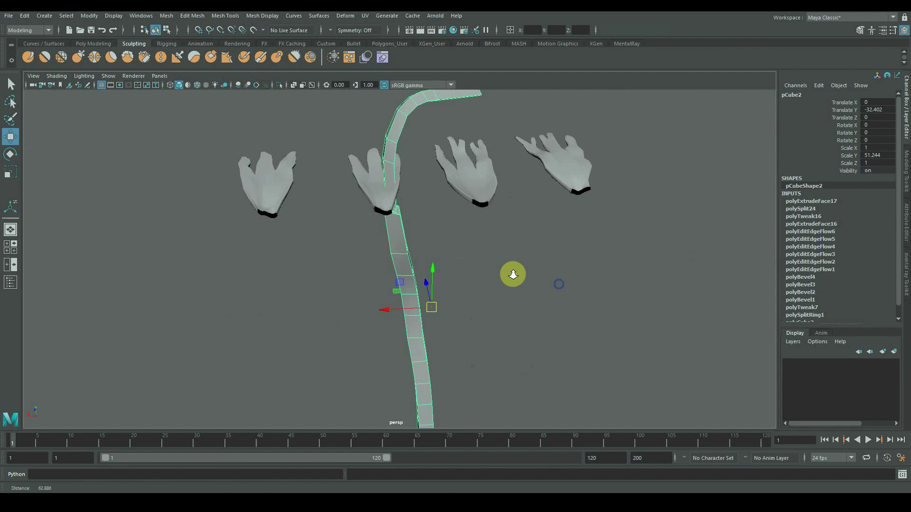
{"action": "left_click", "coordinate": [255, 31]}
Step: Snap leaf pCube16 onto the stem above the joint and rotate it upward to about -48, 51, 7 degrees
{"action": "left_click", "coordinate": [277, 171]}
{"action": "middle_click_drag", "start_coordinate": [311, 188], "coordinate": [309, 237], "text": "alt"}
{"action": "left_click_drag", "start_coordinate": [269, 239], "coordinate": [296, 237]}
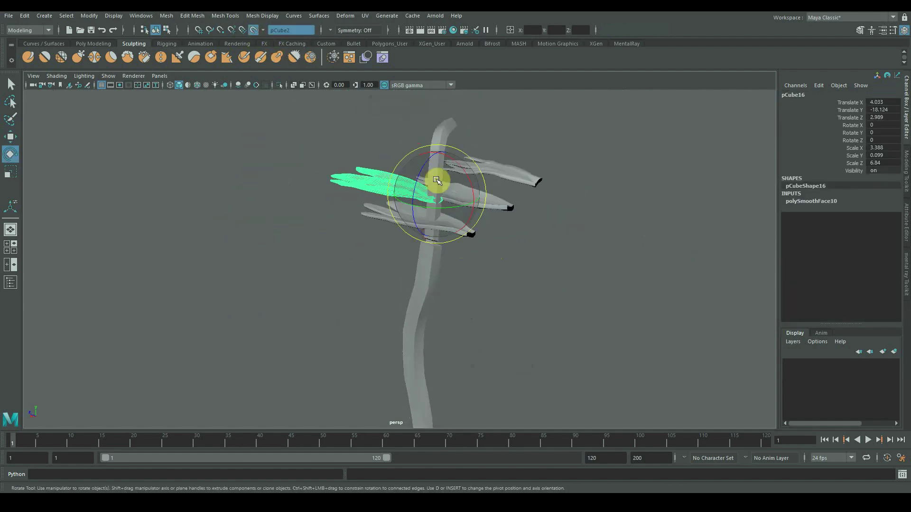
{"action": "left_click_drag", "start_coordinate": [432, 228], "coordinate": [435, 230]}
{"action": "left_click_drag", "start_coordinate": [436, 229], "coordinate": [431, 228], "text": "alt"}
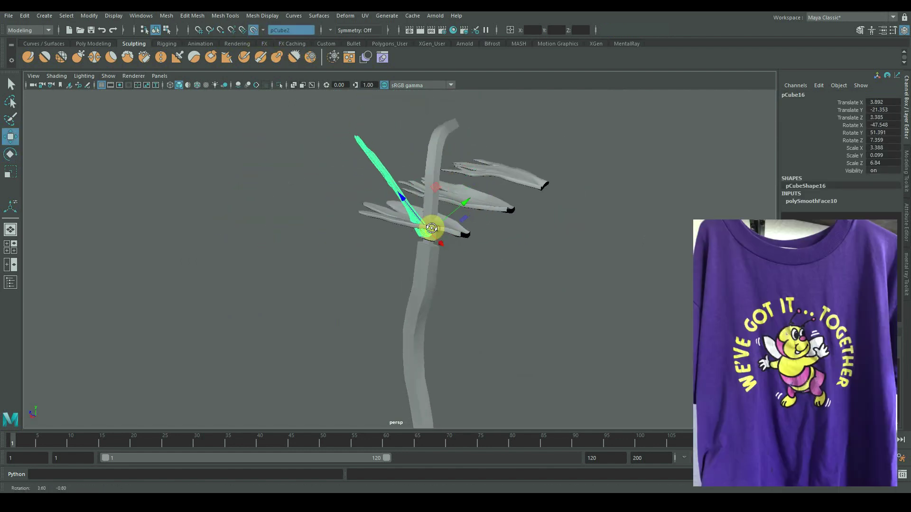
Step: Attach leaf pCube13 to the stem above the joint and angle it outward, away from the first leaf
{"action": "left_click_drag", "start_coordinate": [360, 260], "coordinate": [416, 257]}
{"action": "key", "text": "w"}
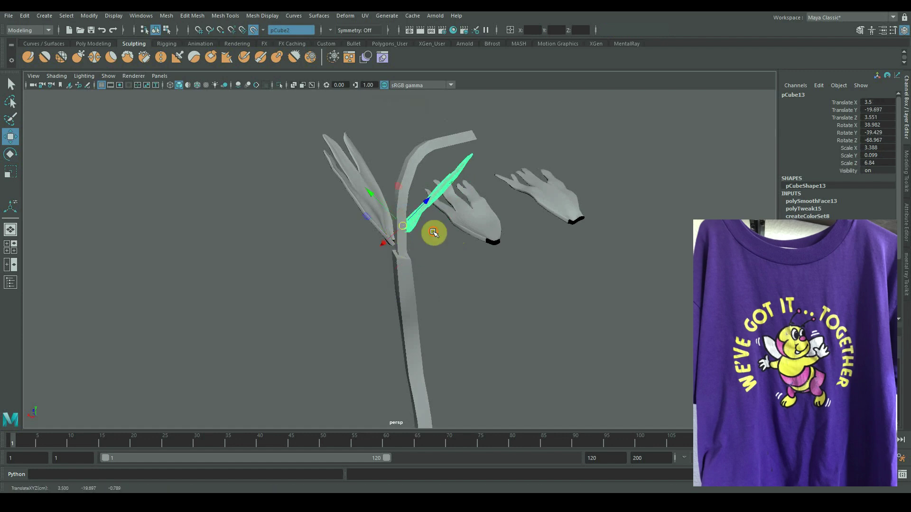
{"action": "left_click_drag", "start_coordinate": [388, 218], "coordinate": [392, 213], "text": "alt"}
{"action": "left_click_drag", "start_coordinate": [364, 201], "coordinate": [378, 226]}
Step: Snap leaf pCube14 onto the stem beside the attached leaves and rotate it to point upward and outward
{"action": "key", "text": "e"}
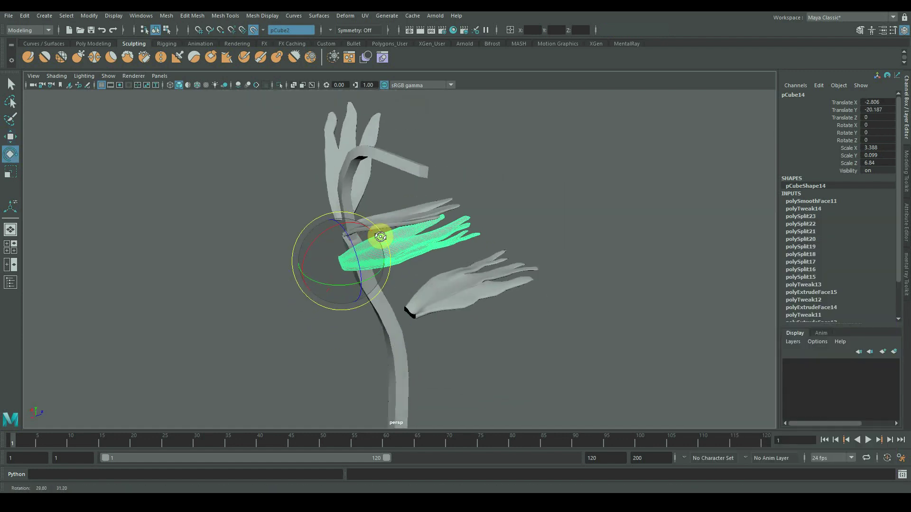
{"action": "left_click_drag", "start_coordinate": [378, 238], "coordinate": [407, 244], "text": "alt"}
{"action": "key", "text": "w"}
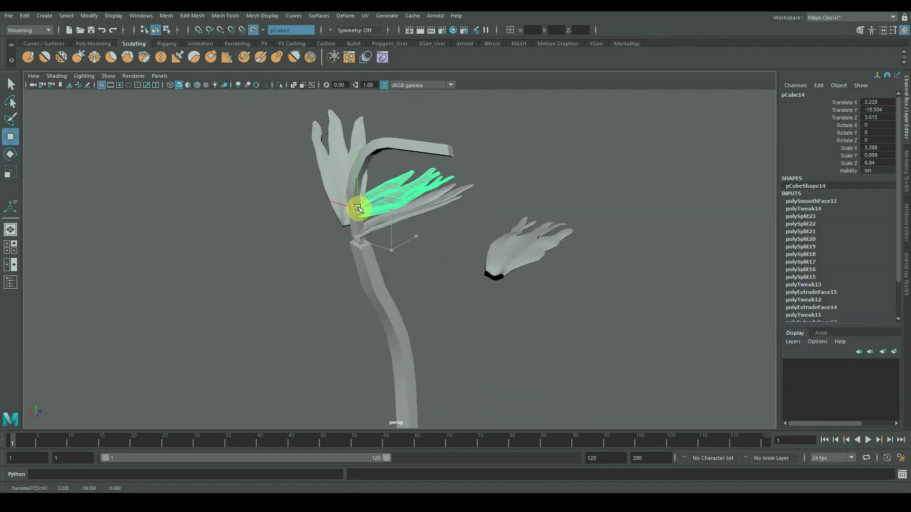
{"action": "left_click_drag", "start_coordinate": [232, 208], "coordinate": [213, 223], "text": "alt"}
{"action": "left_click_drag", "start_coordinate": [403, 258], "coordinate": [402, 246], "text": "alt"}
{"action": "key", "text": "e"}
{"action": "left_click_drag", "start_coordinate": [402, 248], "coordinate": [401, 229]}
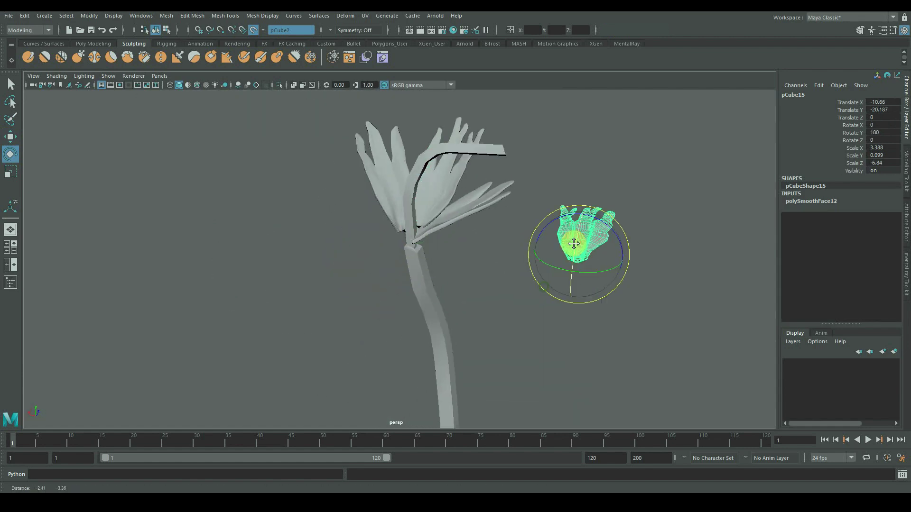
Step: Snap the last leaf, pCube15, onto the stem and rotate it to fan out on the open side
{"action": "key", "text": "w"}
{"action": "left_click_drag", "start_coordinate": [576, 246], "coordinate": [490, 250]}
{"action": "key", "text": "e"}
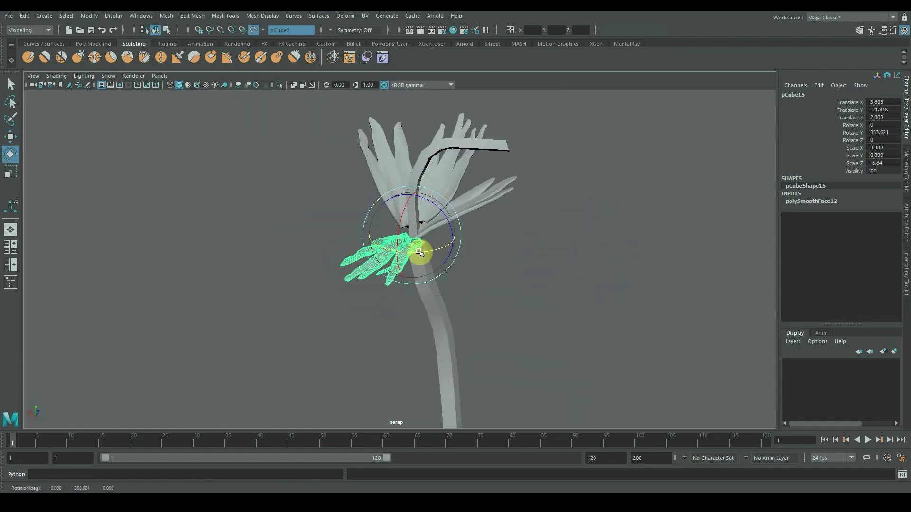
{"action": "left_click_drag", "start_coordinate": [418, 251], "coordinate": [424, 251]}
{"action": "left_click_drag", "start_coordinate": [425, 251], "coordinate": [482, 268], "text": "alt"}
{"action": "key", "text": "w"}
{"action": "key", "text": "e"}
{"action": "left_click_drag", "start_coordinate": [421, 217], "coordinate": [389, 242]}
Step: Resize the attached leaves individually around the stem and clear the selection
{"action": "left_click", "coordinate": [505, 177]}
{"action": "left_click", "coordinate": [387, 179]}
{"action": "key", "text": "r"}
{"action": "left_click_drag", "start_coordinate": [389, 242], "coordinate": [408, 243], "text": "alt"}
{"action": "left_click", "coordinate": [462, 216]}
{"action": "left_click", "coordinate": [600, 277]}
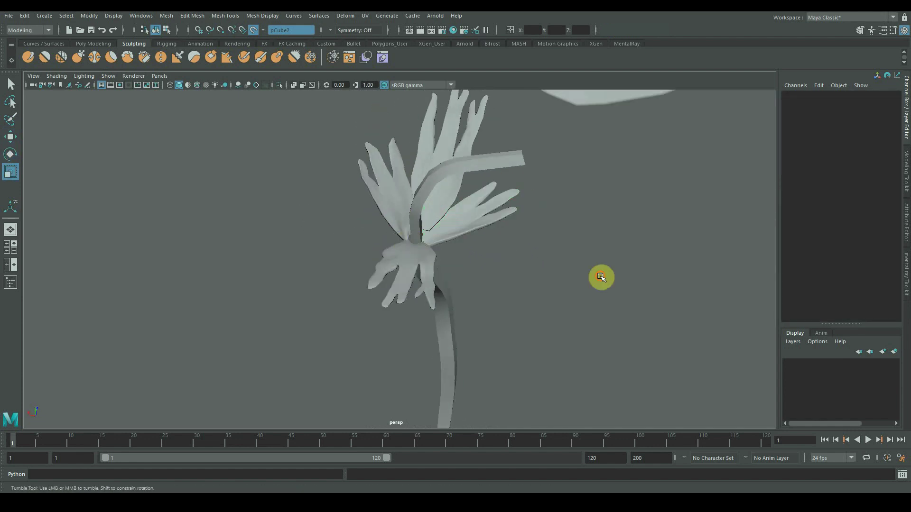
Step: Turn off the stem's live surface and select all four leaves together
{"action": "left_click_drag", "start_coordinate": [601, 277], "coordinate": [528, 257], "text": "alt"}
{"action": "key", "text": "q"}
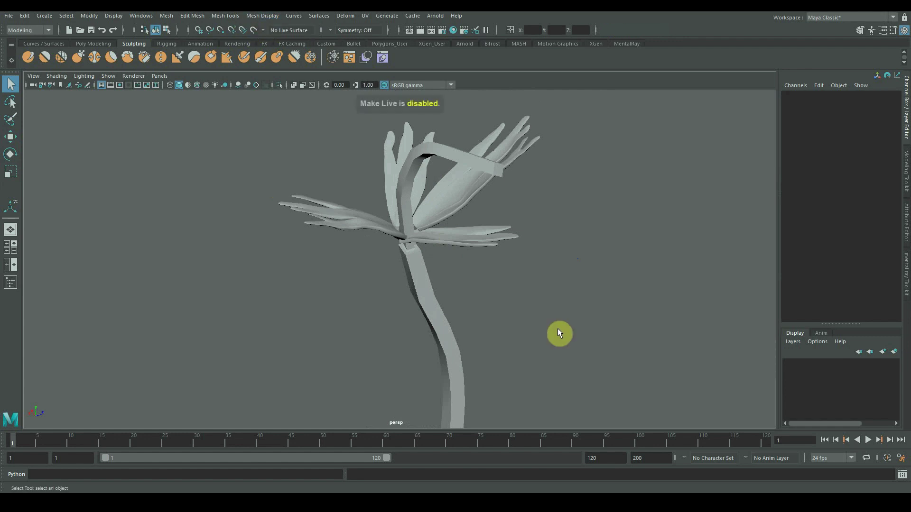
{"action": "left_click", "coordinate": [397, 192]}
{"action": "left_click", "coordinate": [360, 223], "text": "shift"}
{"action": "left_click", "coordinate": [453, 208], "text": "shift"}
{"action": "left_click", "coordinate": [448, 243], "text": "shift"}
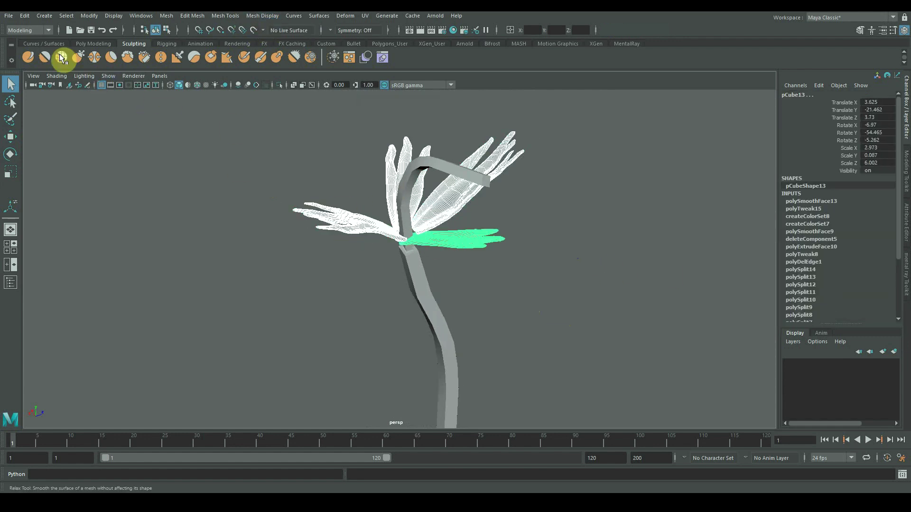
Step: Undo the last sculpt stroke on the leaves and set the Grab tool's strength to 20
{"action": "right_click_drag", "start_coordinate": [494, 292], "coordinate": [461, 339], "text": "alt"}
{"action": "left_click_drag", "start_coordinate": [462, 340], "coordinate": [446, 285], "text": "alt"}
{"action": "key", "text": "ctrl+z"}
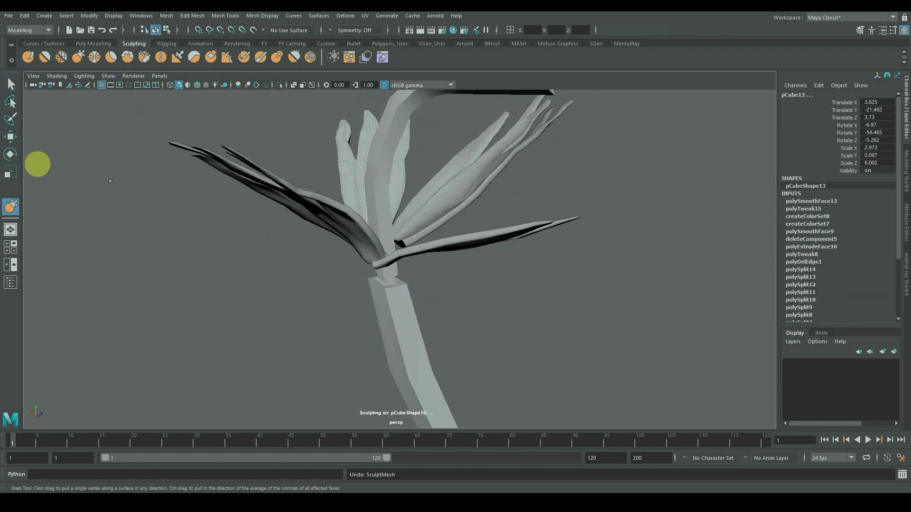
{"action": "double_click", "coordinate": [13, 208]}
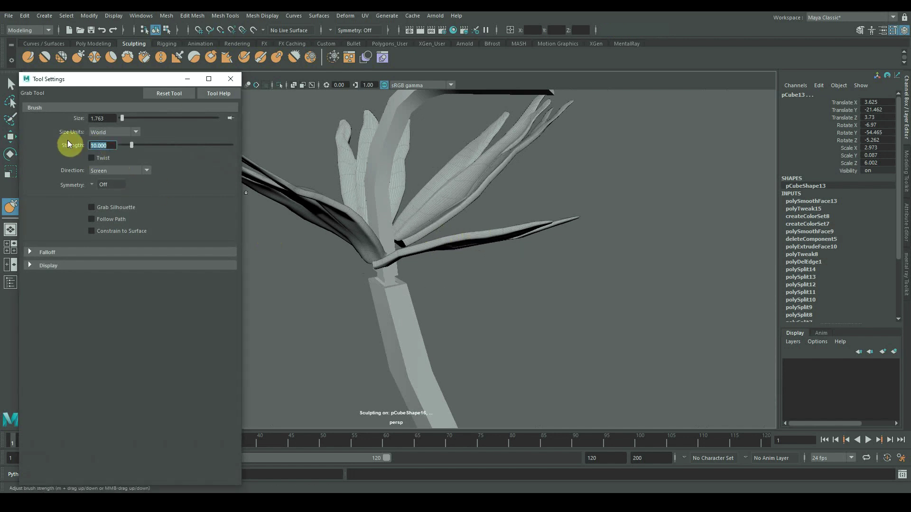
Step: Sculpt bends into the four leaves with the Grab tool, shaping them from several sides around the stem
{"action": "left_click_drag", "start_coordinate": [471, 247], "coordinate": [481, 205]}
{"action": "left_click_drag", "start_coordinate": [481, 205], "coordinate": [509, 215], "text": "alt"}
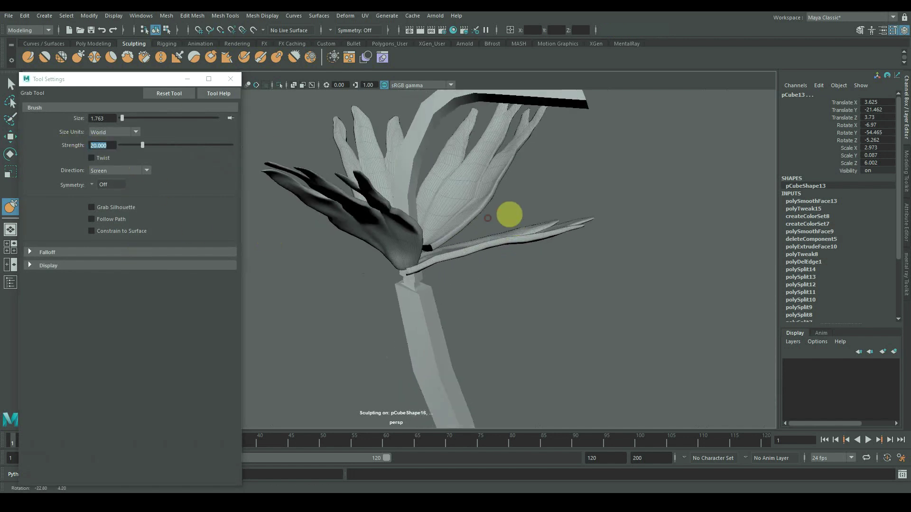
{"action": "mouse_move", "coordinate": [480, 244]}
{"action": "left_mouse_down"}
{"action": "mouse_move", "coordinate": [498, 242]}
{"action": "mouse_move", "coordinate": [428, 218]}
{"action": "left_mouse_up"}
{"action": "left_click", "coordinate": [231, 79]}
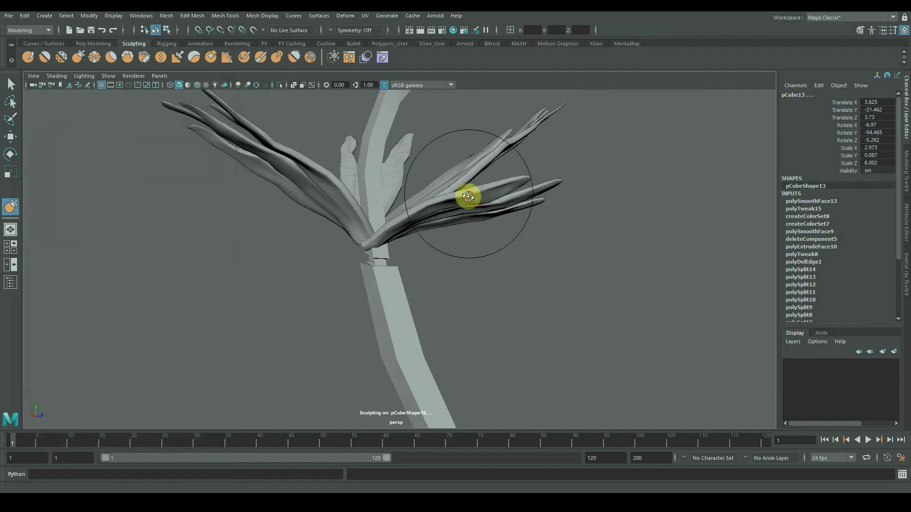
{"action": "left_click_drag", "start_coordinate": [469, 196], "coordinate": [366, 196], "text": "alt"}
{"action": "left_click_drag", "start_coordinate": [405, 205], "coordinate": [489, 214], "text": "alt"}
{"action": "mouse_move", "coordinate": [479, 219]}
{"action": "left_mouse_down"}
{"action": "mouse_move", "coordinate": [483, 233]}
{"action": "mouse_move", "coordinate": [463, 228]}
{"action": "left_mouse_up"}
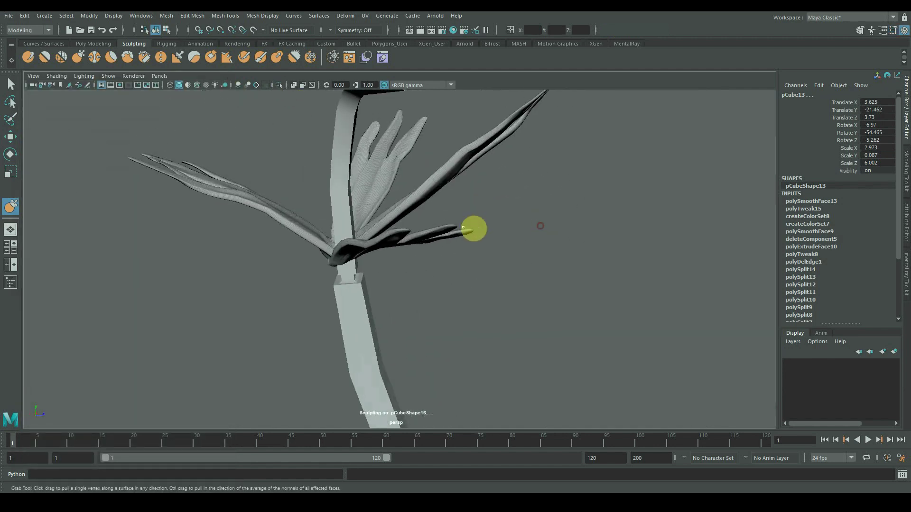
{"action": "left_click_drag", "start_coordinate": [392, 229], "coordinate": [352, 266], "text": "alt"}
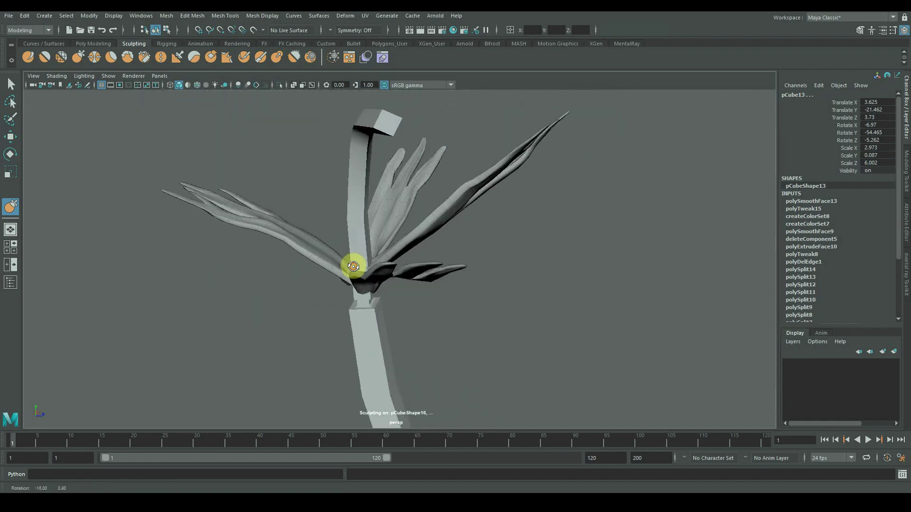
{"action": "left_click_drag", "start_coordinate": [459, 214], "coordinate": [432, 261], "text": "alt"}
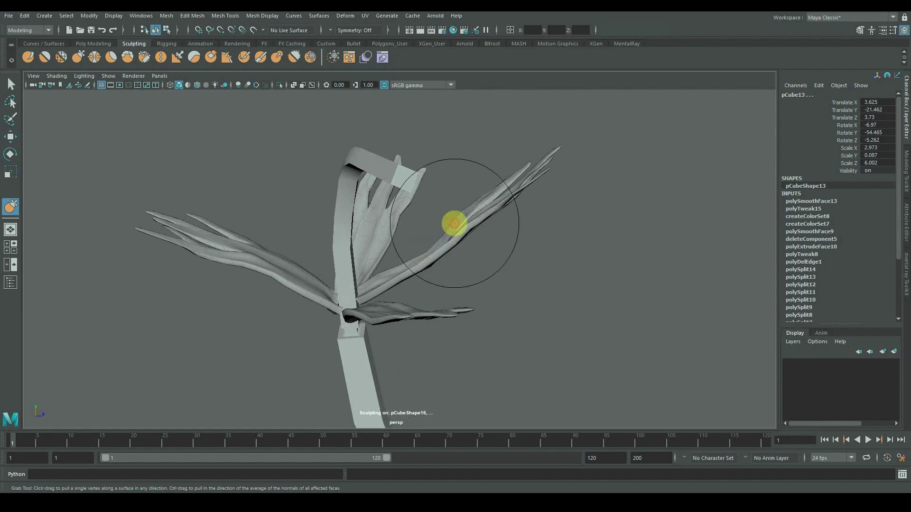
{"action": "left_click_drag", "start_coordinate": [454, 223], "coordinate": [448, 263], "text": "alt"}
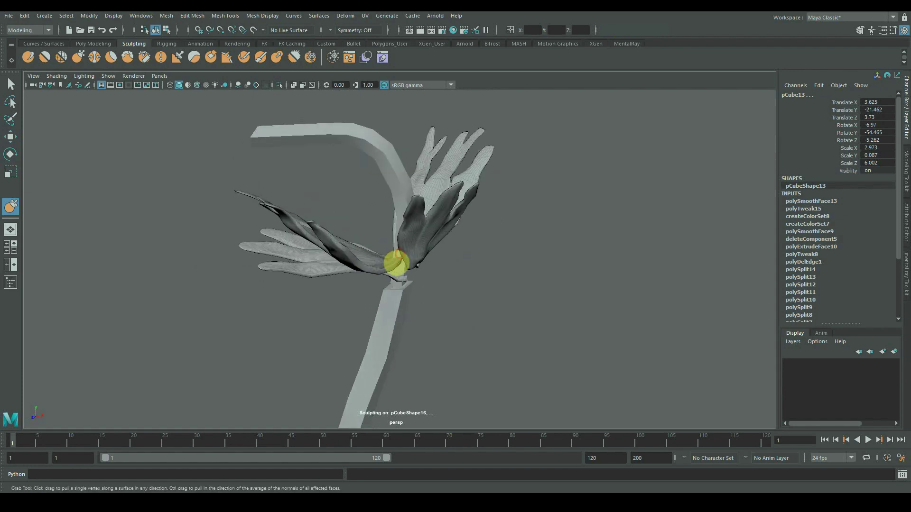
{"action": "left_click_drag", "start_coordinate": [397, 262], "coordinate": [440, 248], "text": "alt"}
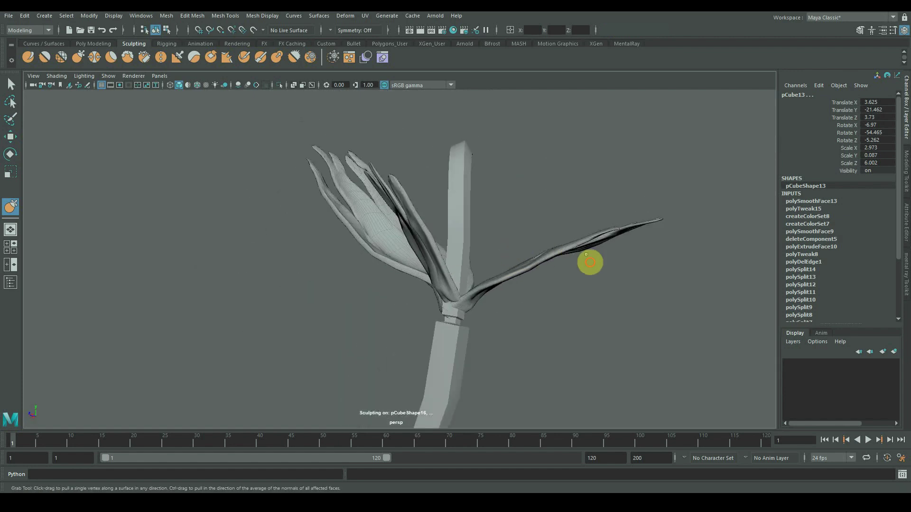
Step: Select the fingertip vertices of leaf pCube15 and rotate them with soft selection to bend the tips
{"action": "left_click_drag", "start_coordinate": [558, 264], "coordinate": [584, 327], "text": "alt"}
{"action": "right_click_drag", "start_coordinate": [519, 294], "coordinate": [478, 294]}
{"action": "left_click_drag", "start_coordinate": [508, 318], "coordinate": [593, 318], "text": "alt"}
{"action": "left_click_drag", "start_coordinate": [641, 324], "coordinate": [527, 164]}
{"action": "left_click_drag", "start_coordinate": [531, 199], "coordinate": [626, 266], "text": "alt"}
{"action": "left_click_drag", "start_coordinate": [692, 291], "coordinate": [529, 185]}
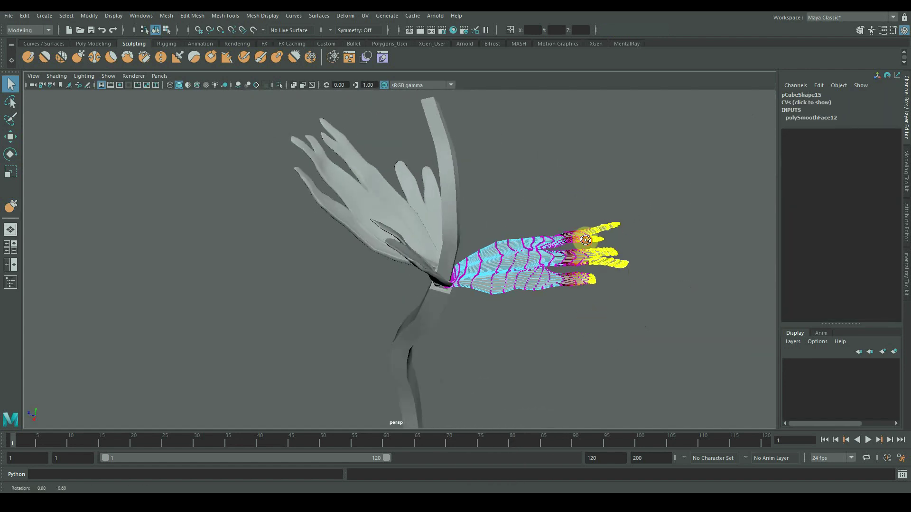
{"action": "left_click_drag", "start_coordinate": [585, 239], "coordinate": [588, 252], "text": "alt"}
{"action": "key", "text": "e"}
{"action": "left_click_drag", "start_coordinate": [602, 266], "coordinate": [588, 224]}
Step: Select the fingertip vertices of leaf pCube14 and rotate them with soft selection to bend the tips
{"action": "left_click_drag", "start_coordinate": [612, 241], "coordinate": [550, 227], "text": "alt"}
{"action": "left_click_drag", "start_coordinate": [514, 228], "coordinate": [577, 247]}
{"action": "left_click_drag", "start_coordinate": [548, 212], "coordinate": [549, 212]}
{"action": "left_click_drag", "start_coordinate": [550, 213], "coordinate": [489, 221], "text": "alt"}
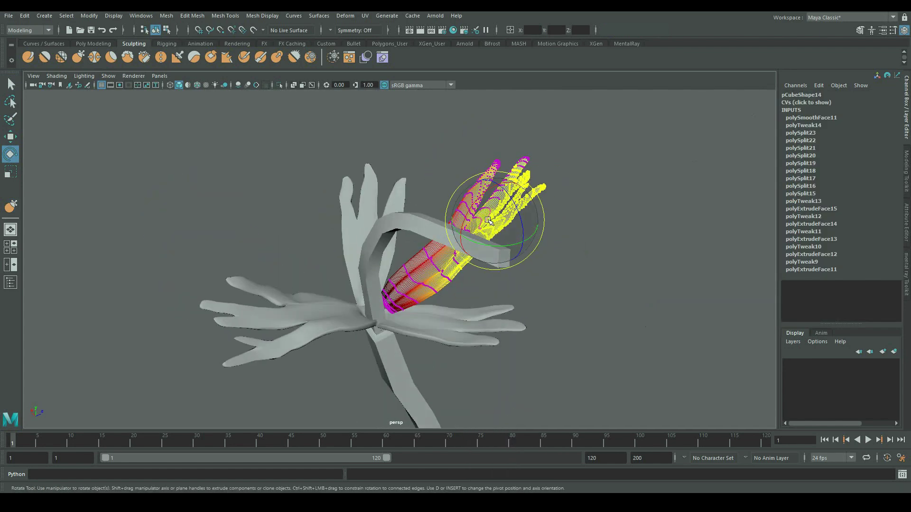
{"action": "left_click_drag", "start_coordinate": [549, 232], "coordinate": [328, 266], "text": "alt"}
Step: Select the finger vertices of the next leaf around the stem and bend them with soft selection
{"action": "left_click", "coordinate": [323, 316]}
{"action": "left_click_drag", "start_coordinate": [323, 317], "coordinate": [273, 247], "text": "alt"}
{"action": "right_click_drag", "start_coordinate": [266, 219], "coordinate": [220, 221]}
{"action": "left_click_drag", "start_coordinate": [286, 287], "coordinate": [492, 302]}
{"action": "left_click_drag", "start_coordinate": [480, 261], "coordinate": [424, 266], "text": "alt"}
Step: Select the finger vertices of the remaining leaf and adjust their shape with soft selection
{"action": "left_click", "coordinate": [336, 205]}
{"action": "right_click_drag", "start_coordinate": [333, 204], "coordinate": [307, 205]}
{"action": "left_click_drag", "start_coordinate": [313, 154], "coordinate": [403, 202]}
{"action": "left_click_drag", "start_coordinate": [419, 190], "coordinate": [456, 185], "text": "alt"}
{"action": "key", "text": "r"}
{"action": "left_click", "coordinate": [519, 158]}
{"action": "key", "text": "q"}
Step: Inspect the bent leaves and their attachment to the stem from several sides
{"action": "left_click_drag", "start_coordinate": [311, 216], "coordinate": [398, 304], "text": "alt"}
{"action": "left_click", "coordinate": [397, 298]}
{"action": "left_click_drag", "start_coordinate": [374, 334], "coordinate": [218, 306], "text": "alt"}
{"action": "left_click", "coordinate": [446, 303]}
{"action": "left_click_drag", "start_coordinate": [454, 369], "coordinate": [374, 311], "text": "alt"}
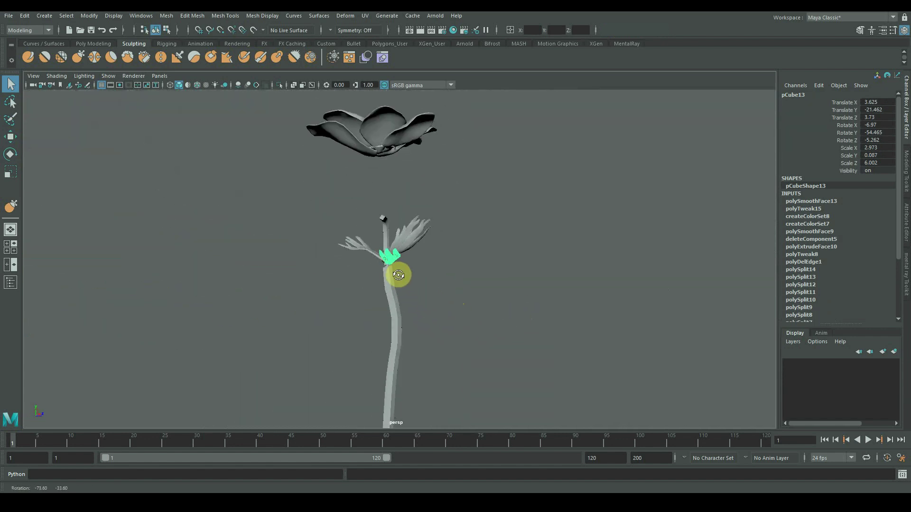
{"action": "scroll", "coordinate": [419, 312], "scroll_direction": "up", "scroll_amount": 5}
{"action": "left_click_drag", "start_coordinate": [418, 282], "coordinate": [557, 289], "text": "alt"}
{"action": "left_click", "coordinate": [430, 323]}
{"action": "scroll", "coordinate": [430, 323], "scroll_direction": "down", "scroll_amount": 7}
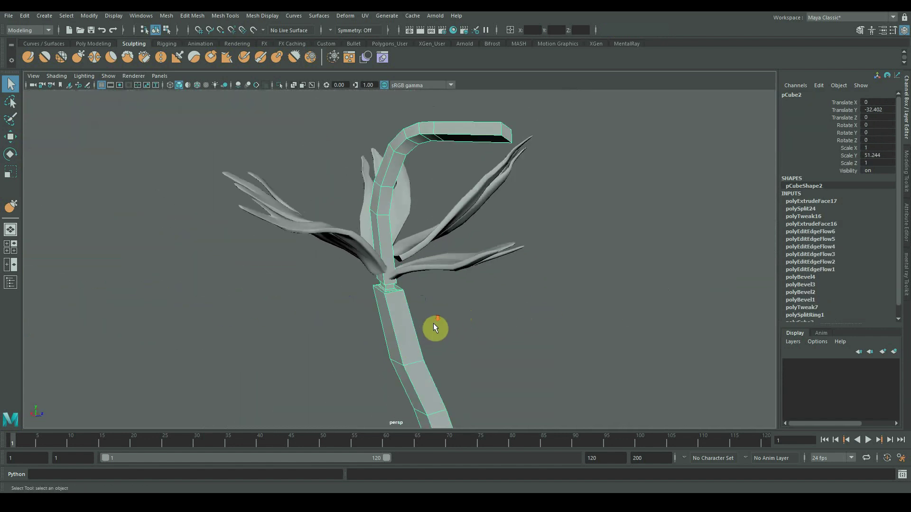
Step: Select the open base edge loop of leaf pCube13 with soft selection
{"action": "left_click_drag", "start_coordinate": [431, 324], "coordinate": [335, 273], "text": "alt"}
{"action": "scroll", "coordinate": [403, 293], "scroll_direction": "up", "scroll_amount": 10}
{"action": "left_click", "coordinate": [414, 300]}
{"action": "right_click_drag", "start_coordinate": [335, 274], "coordinate": [295, 272]}
{"action": "left_click_drag", "start_coordinate": [358, 269], "coordinate": [295, 269], "text": "alt"}
{"action": "double_click", "coordinate": [490, 279]}
{"action": "left_click_drag", "start_coordinate": [490, 279], "coordinate": [469, 281], "text": "alt"}
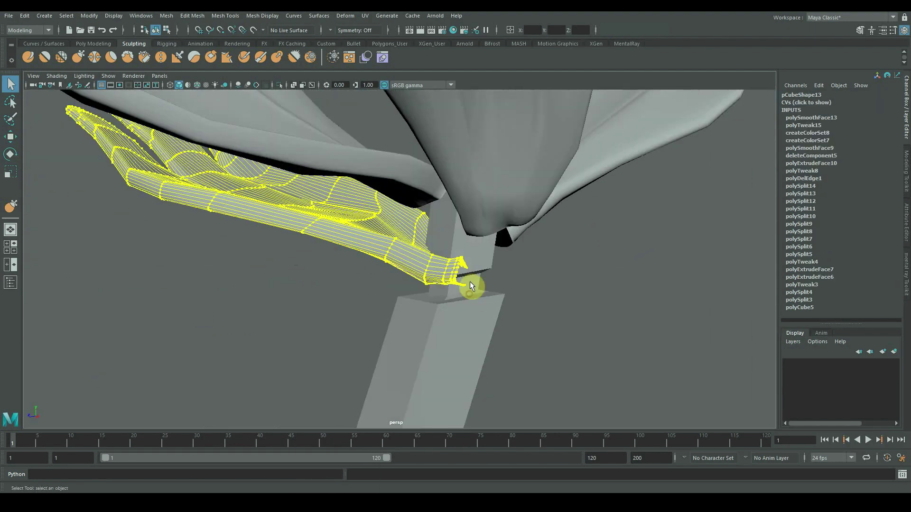
{"action": "right_click_drag", "start_coordinate": [364, 265], "coordinate": [368, 228]}
{"action": "double_click", "coordinate": [468, 264]}
{"action": "right_click_drag", "start_coordinate": [421, 276], "coordinate": [571, 281], "text": "alt"}
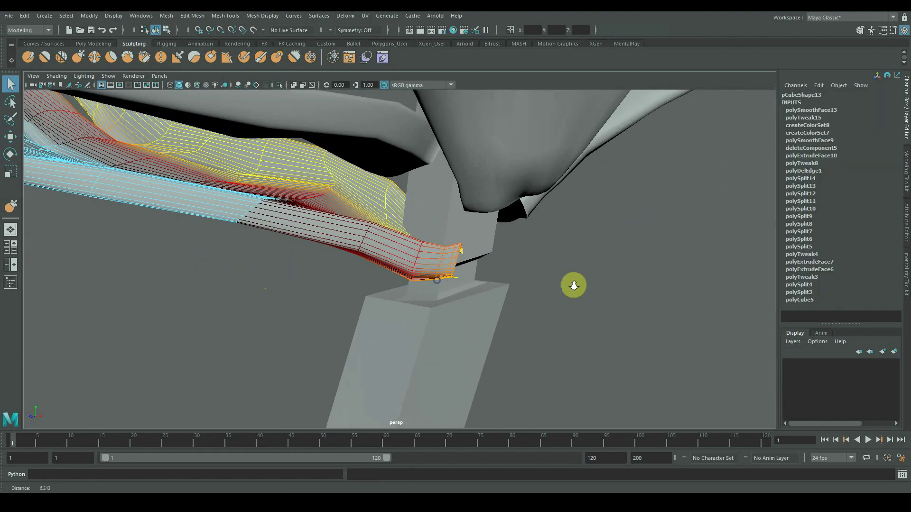
Step: Move the base edge loop of leaf pCube13 toward the stem, isolating the leaf temporarily to check its end
{"action": "left_click", "coordinate": [460, 260]}
{"action": "left_click_drag", "start_coordinate": [460, 260], "coordinate": [418, 336], "text": "alt"}
{"action": "key", "text": "w"}
{"action": "key", "text": "w"}
{"action": "key", "text": "ctrl+1"}
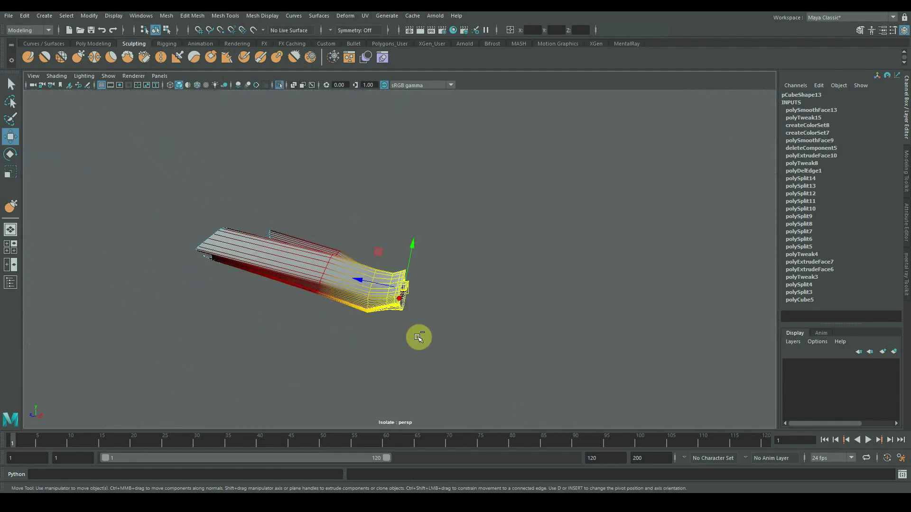
{"action": "left_click", "coordinate": [415, 304]}
{"action": "scroll", "coordinate": [412, 302], "scroll_direction": "up", "scroll_amount": 8}
{"action": "key", "text": "ctrl+1"}
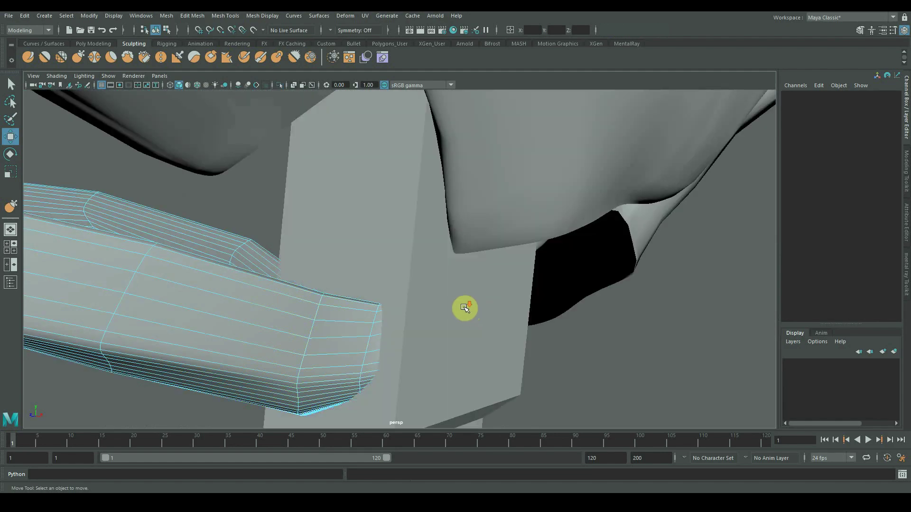
Step: Select the open base edge loop of leaf pCube15 and adjust its soft selection falloff
{"action": "scroll", "coordinate": [462, 303], "scroll_direction": "down", "scroll_amount": 5}
{"action": "left_click", "coordinate": [460, 219]}
{"action": "left_click_drag", "start_coordinate": [460, 219], "coordinate": [331, 271], "text": "alt"}
{"action": "scroll", "coordinate": [331, 271], "scroll_direction": "down", "scroll_amount": 3}
{"action": "right_click_drag", "start_coordinate": [556, 232], "coordinate": [556, 195]}
{"action": "double_click", "coordinate": [539, 275]}
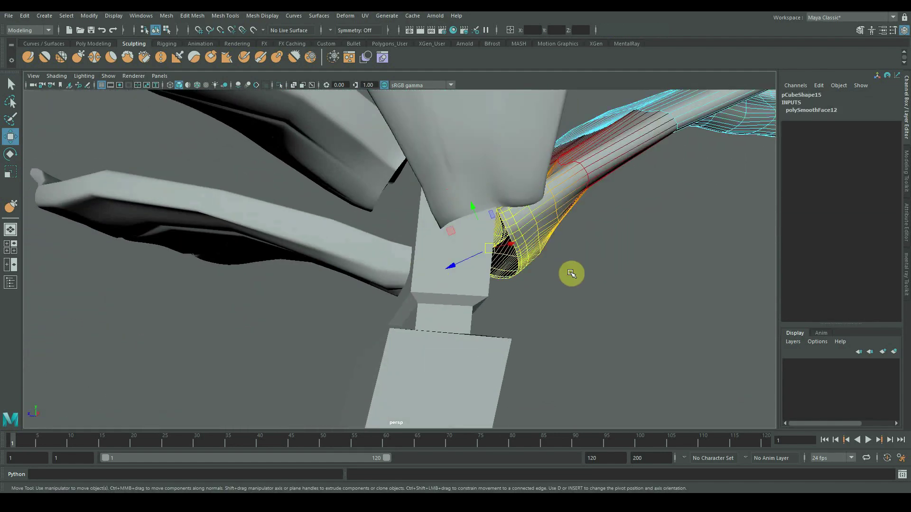
{"action": "key", "text": "b"}
{"action": "left_click_drag", "start_coordinate": [571, 275], "coordinate": [535, 276], "text": "alt"}
Step: Scale the base edge loop of leaf pCube15 to fit against the stem
{"action": "left_click_drag", "start_coordinate": [664, 233], "coordinate": [418, 273], "text": "alt"}
{"action": "key", "text": "r"}
{"action": "left_click_drag", "start_coordinate": [404, 270], "coordinate": [332, 347]}
{"action": "key", "text": "r"}
{"action": "right_click_drag", "start_coordinate": [447, 337], "coordinate": [380, 331], "text": "alt"}
{"action": "left_click_drag", "start_coordinate": [380, 331], "coordinate": [399, 330]}
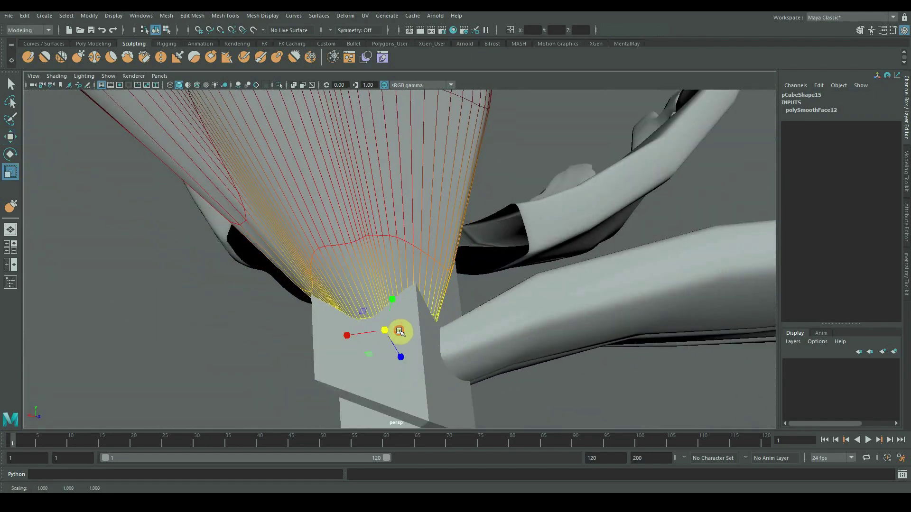
Step: Select the stem's end faces at its upper tip and its lower end
{"action": "left_click_drag", "start_coordinate": [617, 329], "coordinate": [600, 338], "text": "alt"}
{"action": "right_click_drag", "start_coordinate": [600, 338], "coordinate": [489, 334], "text": "alt"}
{"action": "left_click_drag", "start_coordinate": [489, 334], "coordinate": [473, 304], "text": "alt"}
{"action": "right_click_drag", "start_coordinate": [314, 201], "coordinate": [379, 204], "text": "alt"}
{"action": "left_click_drag", "start_coordinate": [380, 204], "coordinate": [285, 190], "text": "alt"}
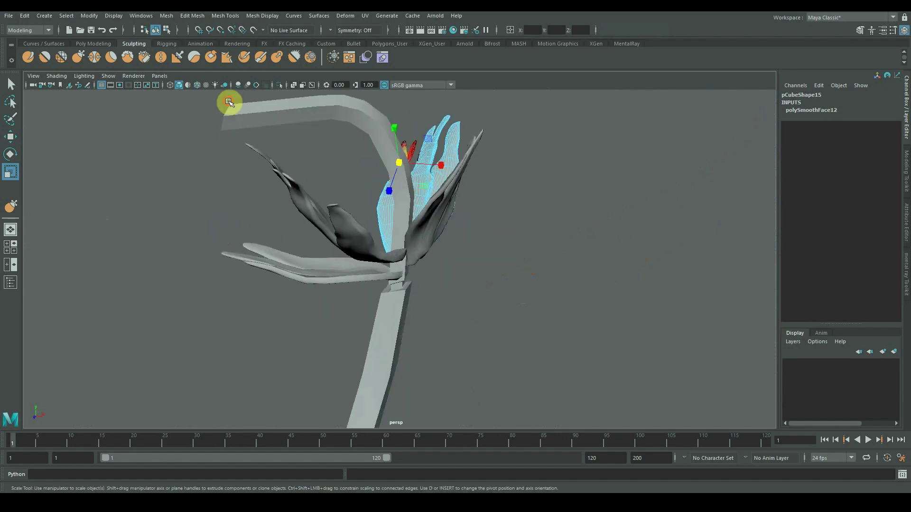
{"action": "left_click", "coordinate": [230, 104]}
{"action": "right_click_drag", "start_coordinate": [252, 118], "coordinate": [254, 142]}
{"action": "left_click_drag", "start_coordinate": [255, 142], "coordinate": [351, 157], "text": "alt"}
{"action": "left_click", "coordinate": [280, 166]}
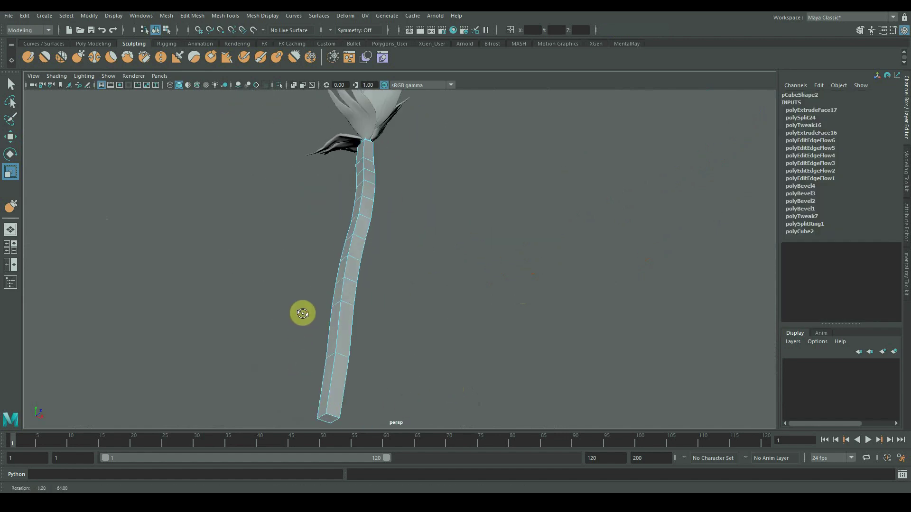
{"action": "left_click", "coordinate": [505, 205]}
{"action": "left_click_drag", "start_coordinate": [506, 205], "coordinate": [382, 356], "text": "alt"}
{"action": "right_click_drag", "start_coordinate": [383, 356], "coordinate": [573, 315], "text": "alt"}
{"action": "middle_click_drag", "start_coordinate": [572, 315], "coordinate": [476, 229], "text": "alt"}
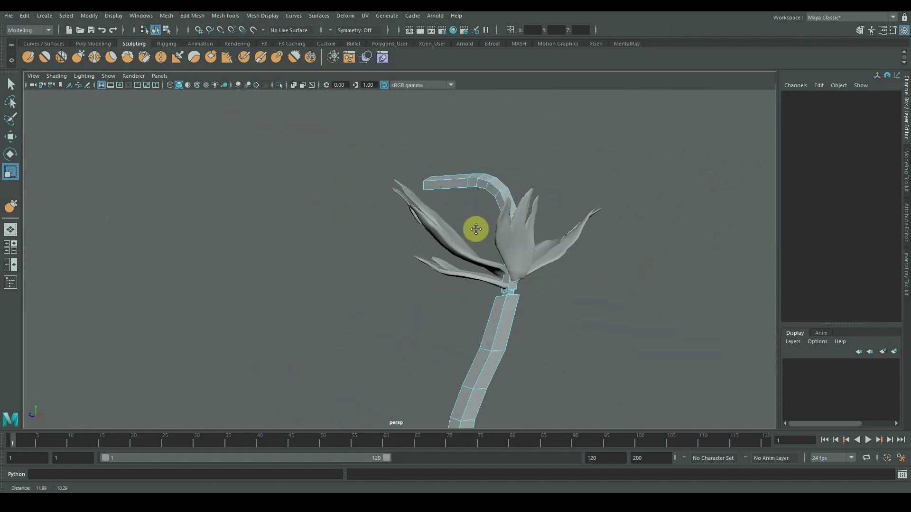
{"action": "left_click_drag", "start_coordinate": [484, 206], "coordinate": [396, 185], "text": "alt"}
{"action": "left_click", "coordinate": [321, 193]}
{"action": "right_click_drag", "start_coordinate": [327, 204], "coordinate": [439, 435], "text": "alt"}
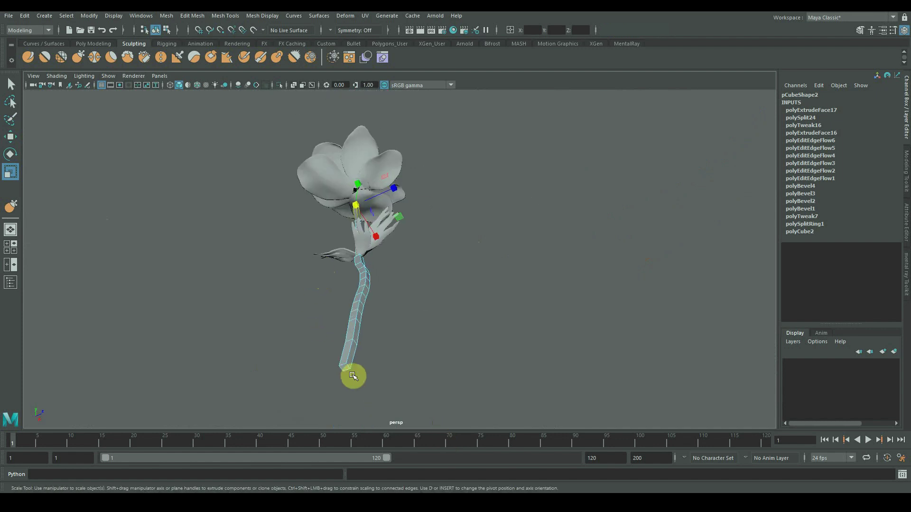
Step: Extrude the stem's end faces with an offset of 0.1 and a Local Translate Z of 0.1
{"action": "key", "text": "ctrl+e"}
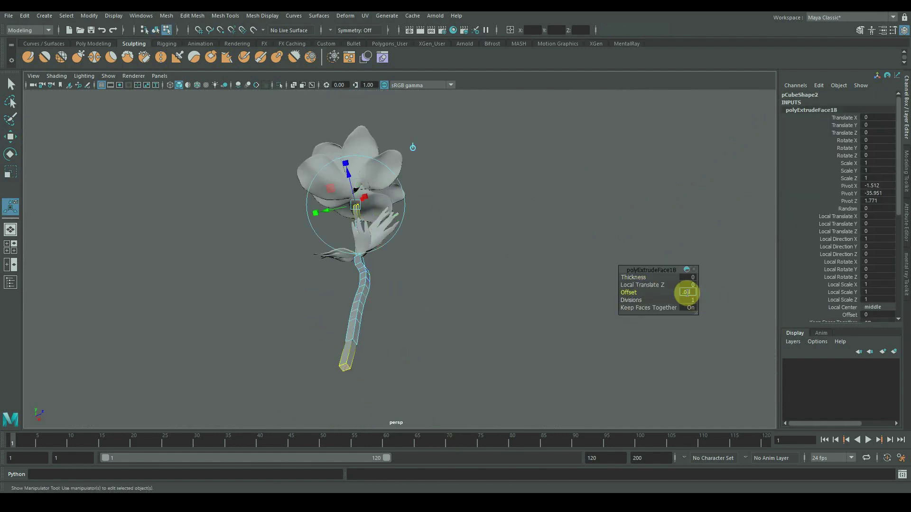
{"action": "right_click_drag", "start_coordinate": [327, 355], "coordinate": [517, 427], "text": "alt"}
{"action": "middle_click_drag", "start_coordinate": [517, 427], "coordinate": [588, 327], "text": "alt"}
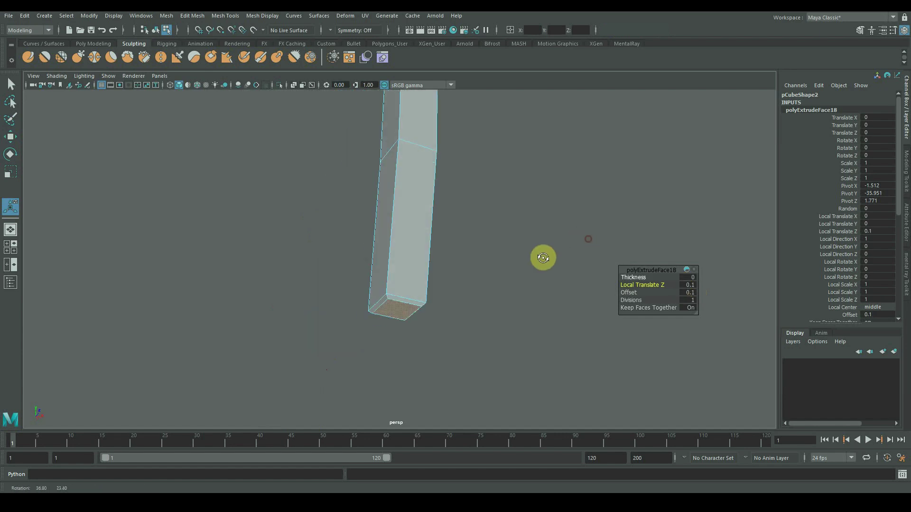
{"action": "right_click_drag", "start_coordinate": [433, 254], "coordinate": [454, 219], "text": "alt"}
{"action": "left_click", "coordinate": [454, 219]}
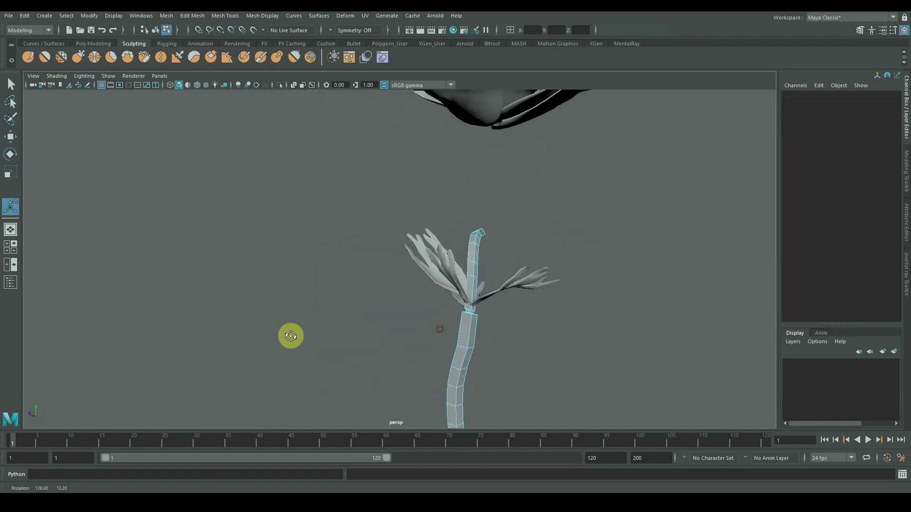
Step: Select the open base edge loop of leaf pCube16 and adjust it against the stem with soft selection
{"action": "left_click_drag", "start_coordinate": [291, 336], "coordinate": [279, 335], "text": "alt"}
{"action": "right_click_drag", "start_coordinate": [441, 285], "coordinate": [537, 312], "text": "alt"}
{"action": "left_click", "coordinate": [536, 311]}
{"action": "right_click_drag", "start_coordinate": [618, 386], "coordinate": [525, 364], "text": "alt"}
{"action": "left_click_drag", "start_coordinate": [525, 364], "coordinate": [504, 315], "text": "alt"}
{"action": "right_click_drag", "start_coordinate": [504, 315], "coordinate": [590, 336], "text": "alt"}
{"action": "key", "text": "q"}
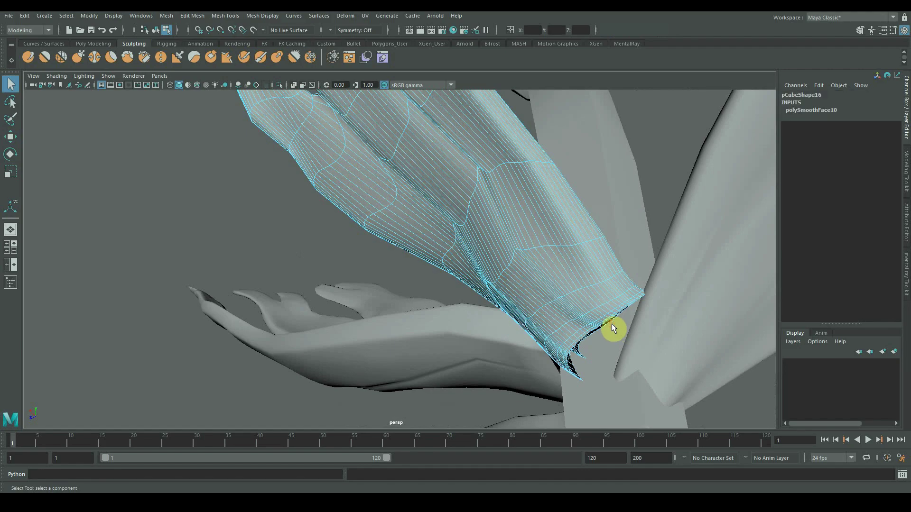
{"action": "left_click_drag", "start_coordinate": [611, 323], "coordinate": [521, 330], "text": "alt"}
{"action": "key", "text": "b"}
{"action": "key", "text": "w"}
Step: Return leaf pCube14 to object mode and make the stem a live surface
{"action": "left_click", "coordinate": [359, 276]}
{"action": "left_click_drag", "start_coordinate": [359, 275], "coordinate": [266, 127], "text": "alt"}
{"action": "scroll", "coordinate": [529, 299], "scroll_direction": "down", "scroll_amount": 5}
{"action": "scroll", "coordinate": [447, 325], "scroll_direction": "down", "scroll_amount": 3}
{"action": "scroll", "coordinate": [408, 264], "scroll_direction": "up", "scroll_amount": 6}
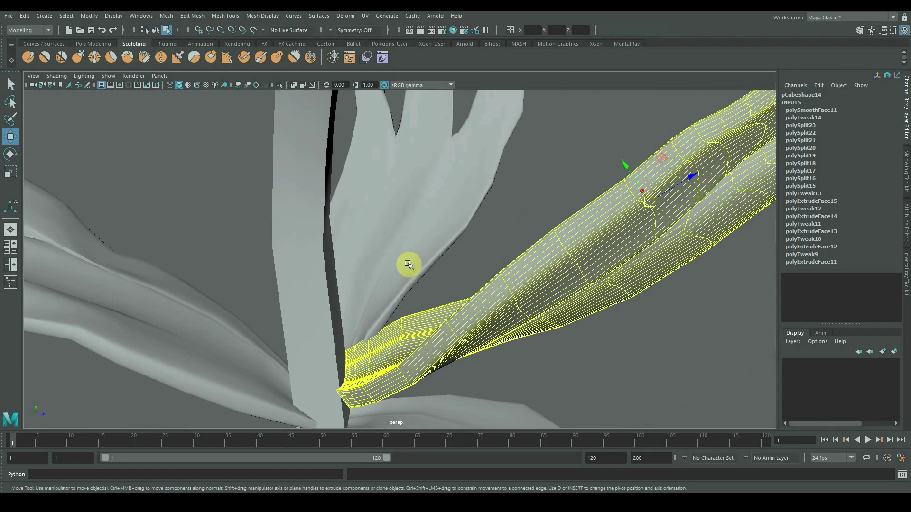
{"action": "left_click_drag", "start_coordinate": [408, 264], "coordinate": [443, 317], "text": "alt"}
{"action": "scroll", "coordinate": [449, 235], "scroll_direction": "down", "scroll_amount": 4}
{"action": "key", "text": "F8"}
{"action": "left_click", "coordinate": [251, 29]}
Step: Rotate leaf pCube14 and move it so its base sits on the live stem
{"action": "left_click", "coordinate": [441, 263]}
{"action": "key", "text": "e"}
{"action": "left_click_drag", "start_coordinate": [378, 308], "coordinate": [384, 308]}
{"action": "left_click_drag", "start_coordinate": [384, 307], "coordinate": [357, 286], "text": "alt"}
{"action": "scroll", "coordinate": [390, 289], "scroll_direction": "up", "scroll_amount": 3}
{"action": "key", "text": "w"}
{"action": "left_click_drag", "start_coordinate": [357, 287], "coordinate": [264, 279], "text": "alt"}
{"action": "mouse_move", "coordinate": [373, 257]}
{"action": "left_mouse_down", "text": "alt"}
{"action": "mouse_move", "coordinate": [498, 313]}
{"action": "mouse_move", "coordinate": [341, 236]}
{"action": "mouse_move", "coordinate": [316, 253]}
{"action": "mouse_move", "coordinate": [240, 266]}
{"action": "mouse_move", "coordinate": [311, 234]}
{"action": "mouse_move", "coordinate": [349, 263]}
{"action": "mouse_move", "coordinate": [365, 260]}
{"action": "left_mouse_up", "text": "alt"}
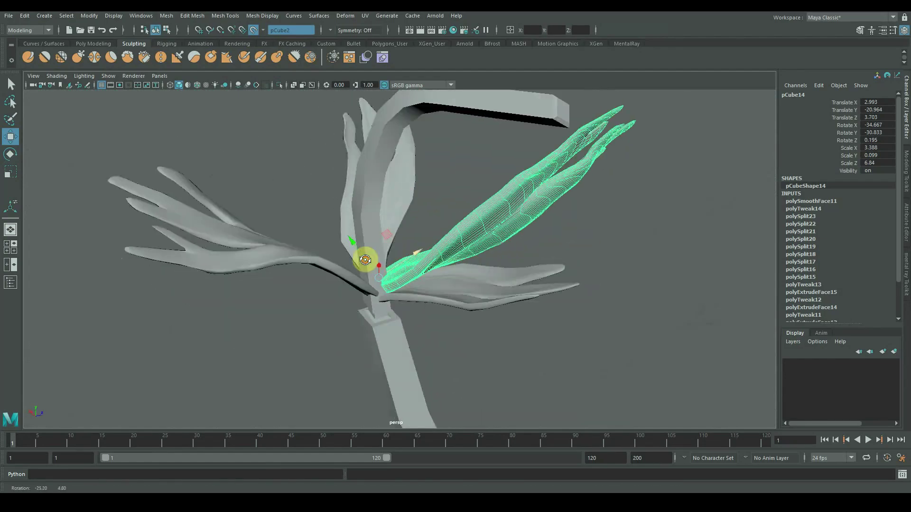
Step: Turn off the live surface and adjust the base edge loop of leaf pCube14 against the stem
{"action": "scroll", "coordinate": [365, 260], "scroll_direction": "up", "scroll_amount": 5}
{"action": "right_click_drag", "start_coordinate": [470, 220], "coordinate": [469, 194]}
{"action": "left_click", "coordinate": [253, 30]}
{"action": "scroll", "coordinate": [329, 350], "scroll_direction": "up", "scroll_amount": 3}
{"action": "middle_click_drag", "start_coordinate": [329, 350], "coordinate": [382, 278], "text": "alt"}
{"action": "double_click", "coordinate": [393, 270]}
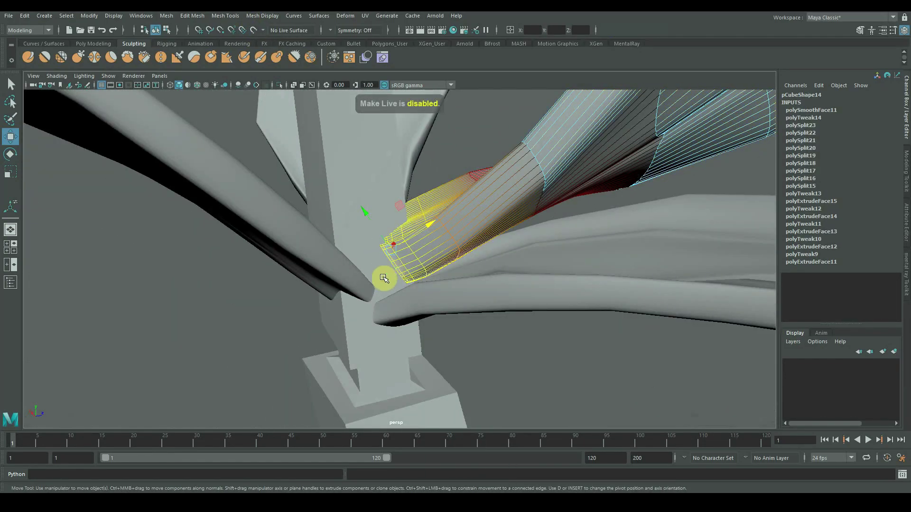
{"action": "left_click_drag", "start_coordinate": [383, 279], "coordinate": [623, 300], "text": "alt"}
{"action": "right_click_drag", "start_coordinate": [624, 301], "coordinate": [236, 280], "text": "alt"}
Step: Smooth the stem mesh and undo the extra changes made after it
{"action": "left_click", "coordinate": [236, 280]}
{"action": "left_click", "coordinate": [402, 346]}
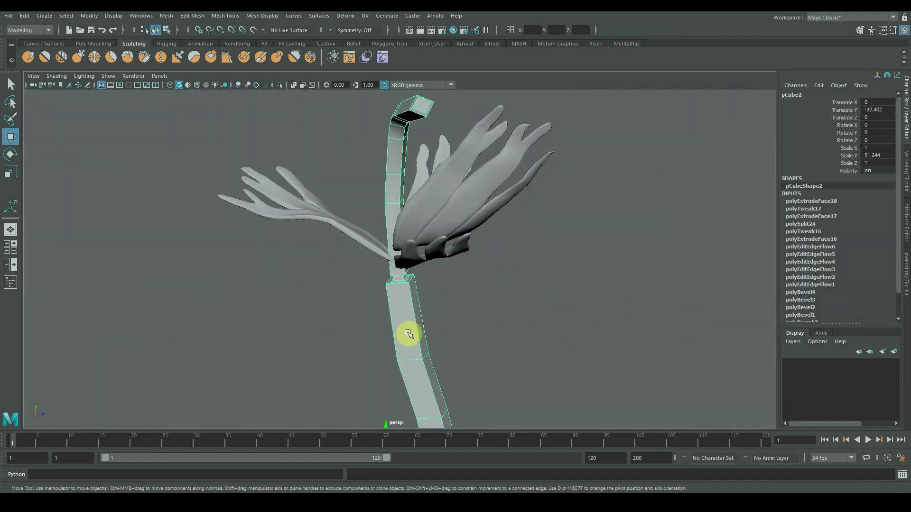
{"action": "right_click_drag", "start_coordinate": [402, 270], "coordinate": [387, 326], "text": "shift"}
{"action": "left_click", "coordinate": [540, 300]}
{"action": "left_click_drag", "start_coordinate": [515, 310], "coordinate": [396, 317], "text": "alt"}
{"action": "key", "text": "ctrl+z"}
{"action": "key", "text": "ctrl+z"}
{"action": "right_click_drag", "start_coordinate": [396, 318], "coordinate": [390, 358], "text": "alt"}
{"action": "left_click_drag", "start_coordinate": [390, 358], "coordinate": [392, 287], "text": "alt"}
{"action": "right_click_drag", "start_coordinate": [392, 286], "coordinate": [653, 335], "text": "alt"}
Step: Apply Edit Edge Flow with an adjustment of 1 to the edge loops at the stem's collar below the leaves
{"action": "right_click_drag", "start_coordinate": [416, 200], "coordinate": [414, 167]}
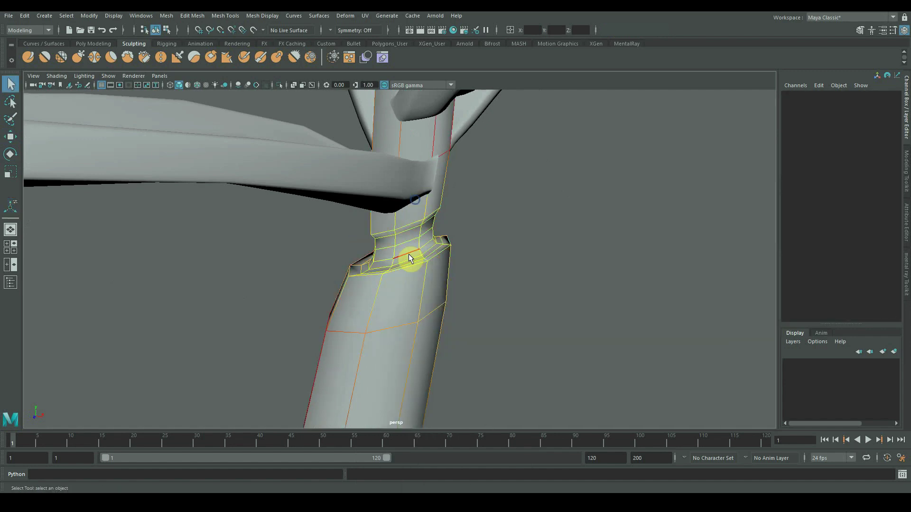
{"action": "right_click_drag", "start_coordinate": [408, 254], "coordinate": [386, 346], "text": "shift"}
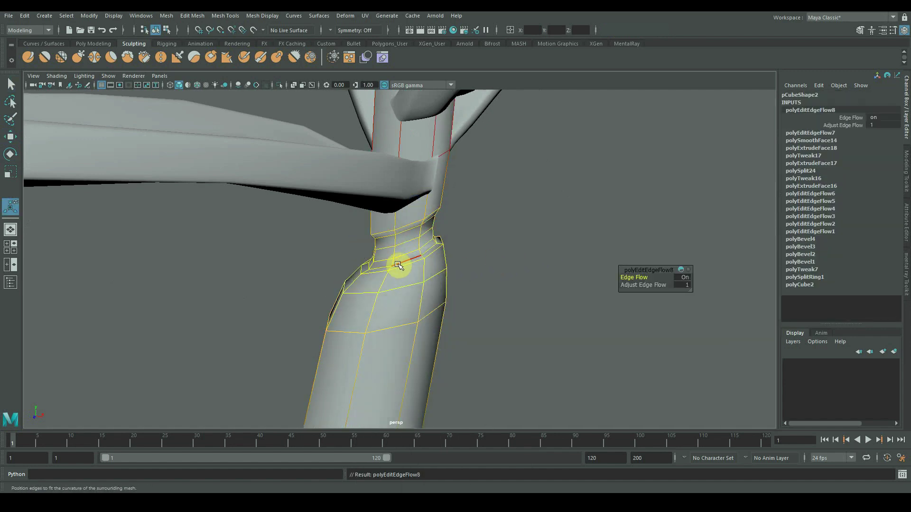
{"action": "left_click", "coordinate": [549, 248]}
Step: Select the base edge loop of leaf pCube13, then scale and move it into the smoothed stem
{"action": "left_click_drag", "start_coordinate": [549, 248], "coordinate": [773, 254], "text": "alt"}
{"action": "scroll", "coordinate": [441, 256], "scroll_direction": "up", "scroll_amount": 4}
{"action": "left_click", "coordinate": [360, 213]}
{"action": "scroll", "coordinate": [361, 178], "scroll_direction": "up", "scroll_amount": 3}
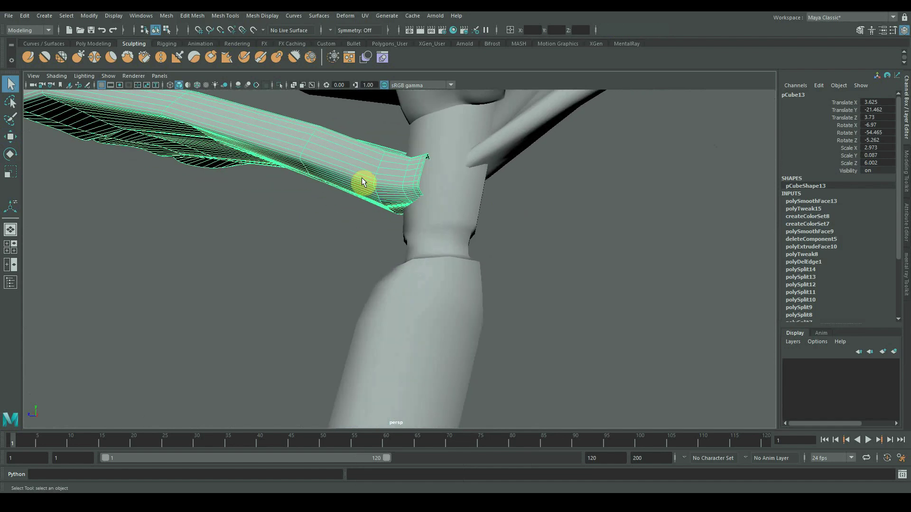
{"action": "right_click_drag", "start_coordinate": [361, 177], "coordinate": [361, 142]}
{"action": "double_click", "coordinate": [421, 176]}
{"action": "left_click_drag", "start_coordinate": [428, 176], "coordinate": [612, 133], "text": "alt"}
{"action": "key", "text": "r"}
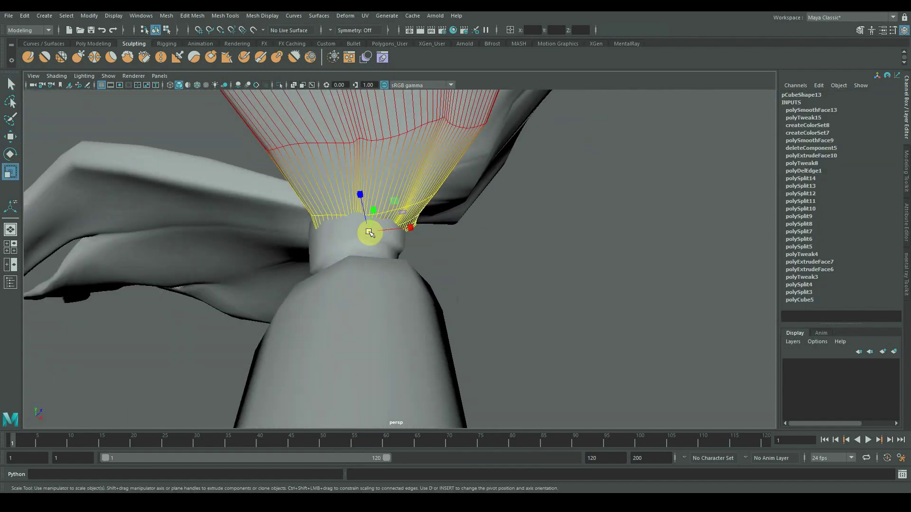
{"action": "left_click_drag", "start_coordinate": [362, 231], "coordinate": [448, 164], "text": "alt"}
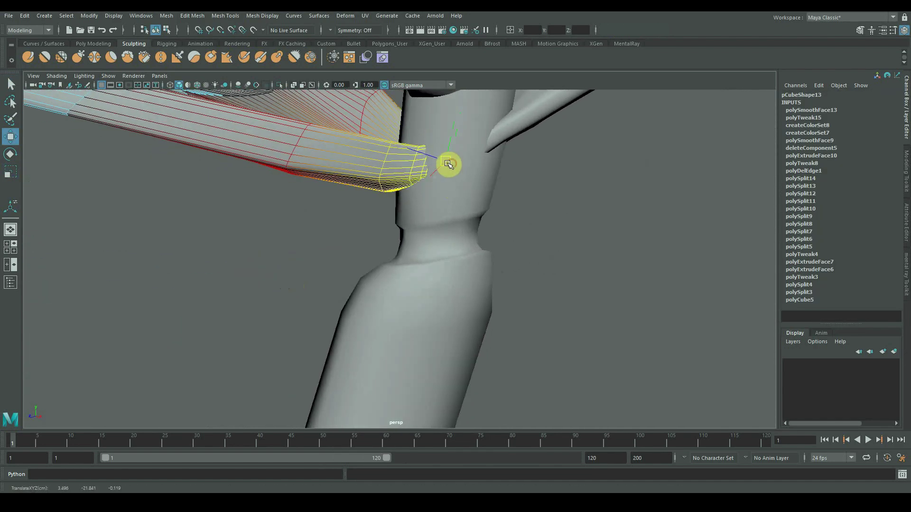
Step: Select the base edge loop of leaf pCube16 and fit it to the smoothed stem by scaling and moving it
{"action": "scroll", "coordinate": [415, 190], "scroll_direction": "down", "scroll_amount": 4}
{"action": "left_click_drag", "start_coordinate": [297, 171], "coordinate": [199, 161], "text": "alt"}
{"action": "left_click", "coordinate": [474, 156]}
{"action": "left_click_drag", "start_coordinate": [479, 164], "coordinate": [347, 214], "text": "alt"}
{"action": "left_click", "coordinate": [404, 133]}
{"action": "left_click_drag", "start_coordinate": [401, 131], "coordinate": [494, 177], "text": "alt"}
{"action": "scroll", "coordinate": [559, 170], "scroll_direction": "up", "scroll_amount": 3}
{"action": "right_click_drag", "start_coordinate": [579, 176], "coordinate": [579, 143]}
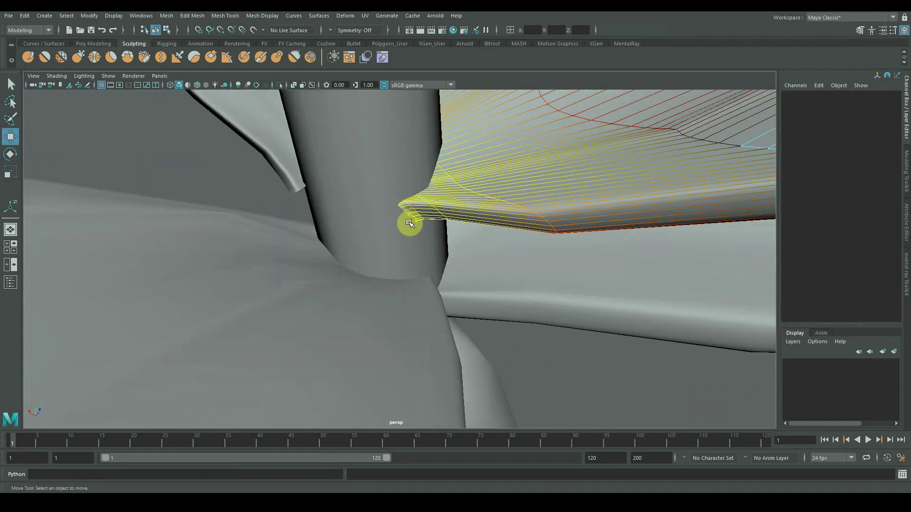
{"action": "double_click", "coordinate": [408, 220]}
{"action": "left_click_drag", "start_coordinate": [406, 220], "coordinate": [392, 205], "text": "alt"}
{"action": "key", "text": "r"}
{"action": "key", "text": "w"}
{"action": "left_click_drag", "start_coordinate": [284, 177], "coordinate": [220, 155], "text": "alt"}
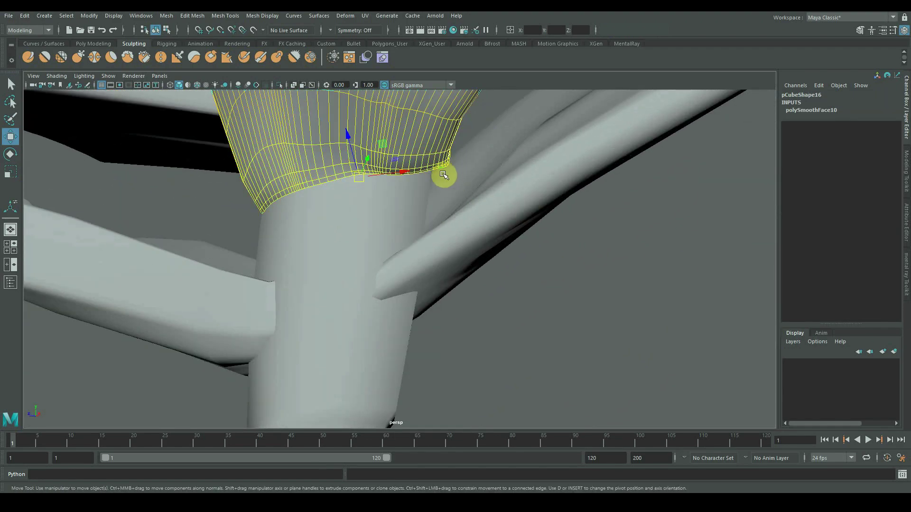
Step: Finish fitting the base edge loop of leaf pCube16 to the stem by scaling it, and clear the selection
{"action": "left_click_drag", "start_coordinate": [342, 178], "coordinate": [439, 207], "text": "alt"}
{"action": "key", "text": "r"}
{"action": "right_click_drag", "start_coordinate": [414, 185], "coordinate": [441, 161]}
{"action": "left_click_drag", "start_coordinate": [441, 161], "coordinate": [401, 179], "text": "alt"}
{"action": "left_click", "coordinate": [605, 197]}
{"action": "left_click", "coordinate": [324, 307]}
{"action": "left_click_drag", "start_coordinate": [325, 308], "coordinate": [614, 319], "text": "alt"}
{"action": "left_click", "coordinate": [435, 319]}
{"action": "left_click", "coordinate": [613, 318]}
{"action": "left_click_drag", "start_coordinate": [277, 270], "coordinate": [371, 289], "text": "alt"}
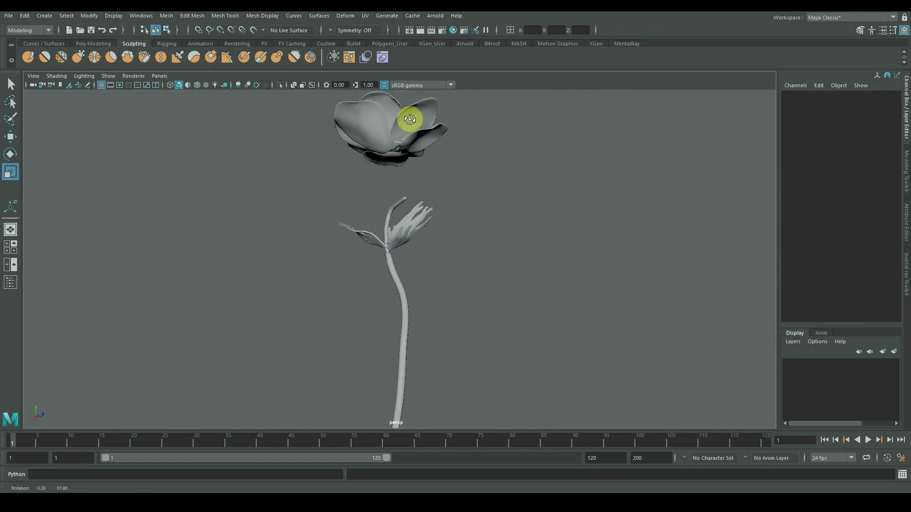
Step: Select the flower's petals, isolate them in the viewport, and clear the selection
{"action": "left_click", "coordinate": [388, 193]}
{"action": "key", "text": "f"}
{"action": "left_click_drag", "start_coordinate": [387, 193], "coordinate": [380, 250], "text": "alt"}
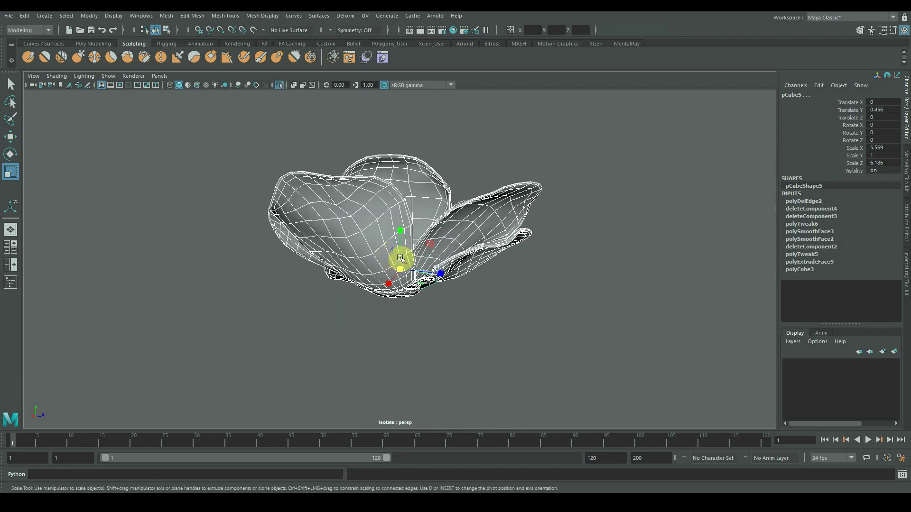
{"action": "left_click", "coordinate": [544, 299]}
{"action": "left_click_drag", "start_coordinate": [544, 300], "coordinate": [359, 302], "text": "alt"}
{"action": "left_click_drag", "start_coordinate": [299, 348], "coordinate": [332, 342], "text": "alt"}
{"action": "scroll", "coordinate": [427, 327], "scroll_direction": "up", "scroll_amount": 5}
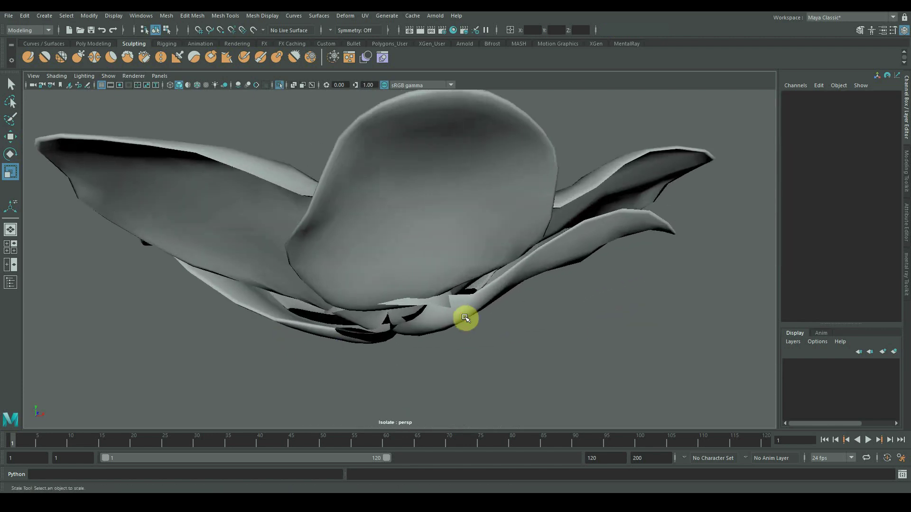
Step: Flatten the inner flower mesh pCube5 to Scale Y 0.859 and raise it to Translate Y 0.706
{"action": "left_click", "coordinate": [465, 320]}
{"action": "left_click_drag", "start_coordinate": [465, 319], "coordinate": [448, 330], "text": "alt"}
{"action": "left_click_drag", "start_coordinate": [390, 245], "coordinate": [393, 255]}
{"action": "left_click_drag", "start_coordinate": [392, 289], "coordinate": [385, 254], "text": "alt"}
{"action": "key", "text": "w"}
{"action": "left_click_drag", "start_coordinate": [391, 244], "coordinate": [393, 237]}
{"action": "left_click_drag", "start_coordinate": [397, 241], "coordinate": [347, 253], "text": "alt"}
{"action": "left_click_drag", "start_coordinate": [393, 231], "coordinate": [395, 222]}
{"action": "left_click_drag", "start_coordinate": [396, 216], "coordinate": [504, 252], "text": "alt"}
{"action": "key", "text": "ctrl+z"}
{"action": "left_click_drag", "start_coordinate": [446, 281], "coordinate": [341, 271], "text": "alt"}
{"action": "right_click_drag", "start_coordinate": [341, 272], "coordinate": [427, 363], "text": "alt"}
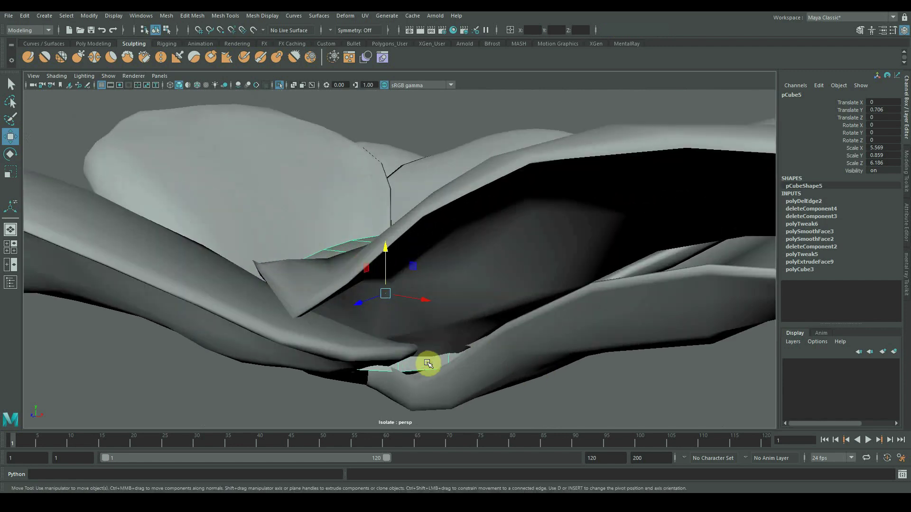
Step: Select a component at the lower tip of pCube5, move it upward, and deselect the mesh
{"action": "right_click_drag", "start_coordinate": [422, 205], "coordinate": [423, 201]}
{"action": "left_click", "coordinate": [420, 361]}
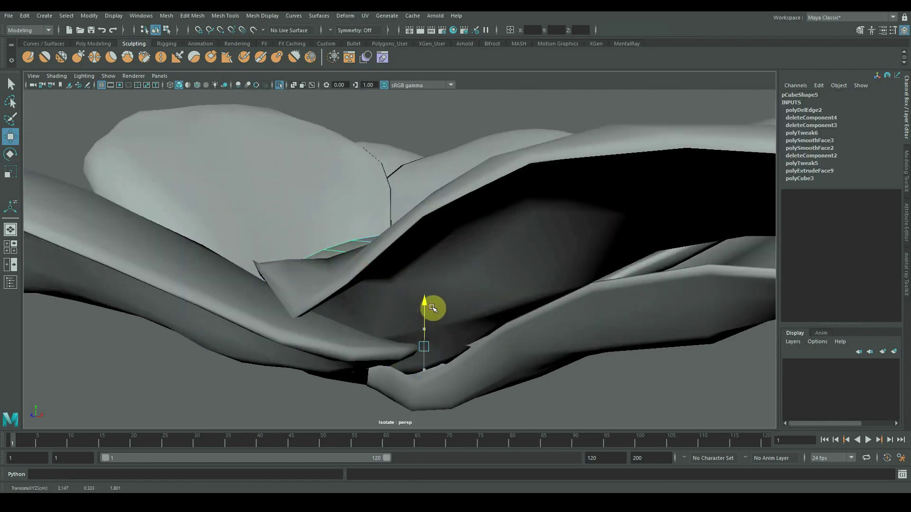
{"action": "left_click_drag", "start_coordinate": [431, 305], "coordinate": [345, 269], "text": "alt"}
{"action": "left_click", "coordinate": [631, 184]}
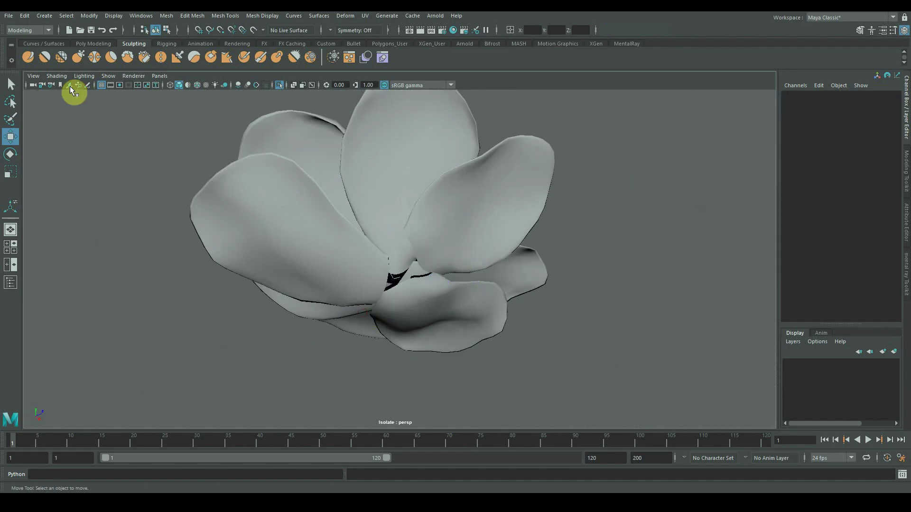
Step: Create a polygon cube, lower it beneath the petals to Translate Y -2.261, and flatten it to Scale Y 0.457
{"action": "left_click", "coordinate": [84, 46]}
{"action": "left_click", "coordinate": [45, 57]}
{"action": "left_click_drag", "start_coordinate": [407, 318], "coordinate": [391, 313], "text": "alt"}
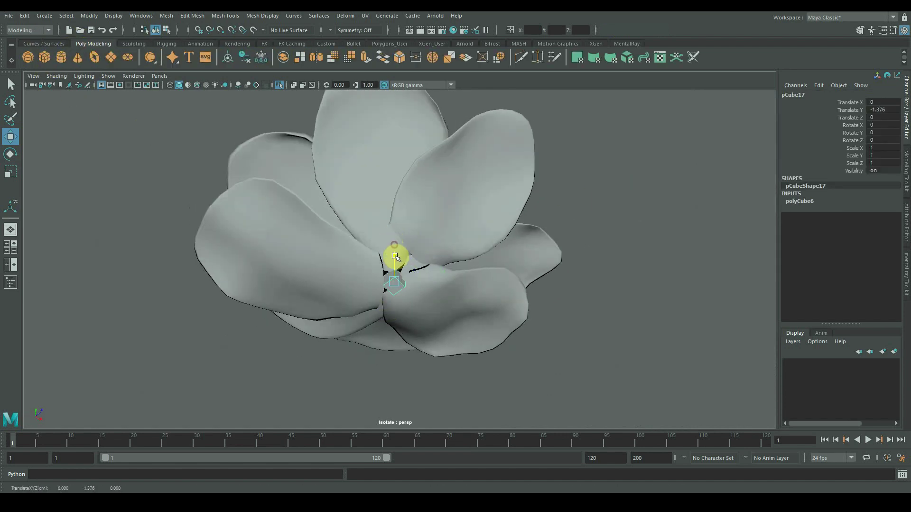
{"action": "left_click_drag", "start_coordinate": [394, 255], "coordinate": [394, 263]}
{"action": "left_click_drag", "start_coordinate": [391, 223], "coordinate": [396, 244], "text": "alt"}
{"action": "right_click_drag", "start_coordinate": [396, 244], "coordinate": [515, 281], "text": "alt"}
{"action": "left_click_drag", "start_coordinate": [363, 346], "coordinate": [351, 299], "text": "alt"}
{"action": "right_click_drag", "start_coordinate": [352, 299], "coordinate": [479, 349], "text": "alt"}
{"action": "middle_click_drag", "start_coordinate": [368, 396], "coordinate": [348, 266], "text": "alt"}
{"action": "left_click_drag", "start_coordinate": [348, 266], "coordinate": [348, 287], "text": "alt"}
{"action": "key", "text": "r"}
{"action": "left_click_drag", "start_coordinate": [365, 251], "coordinate": [336, 306]}
{"action": "key", "text": "w"}
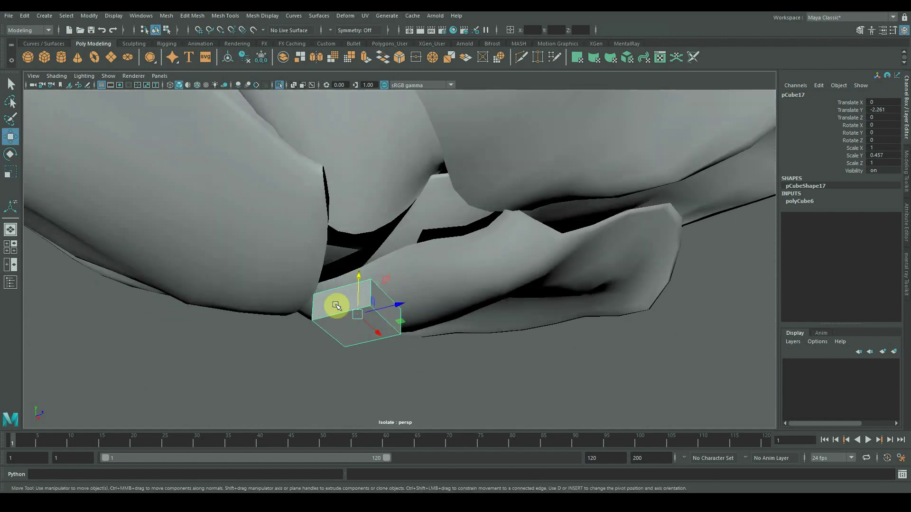
Step: Extrude the cube's bottom face and scale it inward to taper the underside
{"action": "right_click_drag", "start_coordinate": [336, 251], "coordinate": [335, 251]}
{"action": "left_click", "coordinate": [348, 327]}
{"action": "right_click_drag", "start_coordinate": [351, 328], "coordinate": [366, 360], "text": "shift"}
{"action": "key", "text": "r"}
{"action": "left_click_drag", "start_coordinate": [359, 327], "coordinate": [299, 285]}
{"action": "key", "text": "w"}
Step: Delete the top face of the tapered cube
{"action": "left_click", "coordinate": [286, 346]}
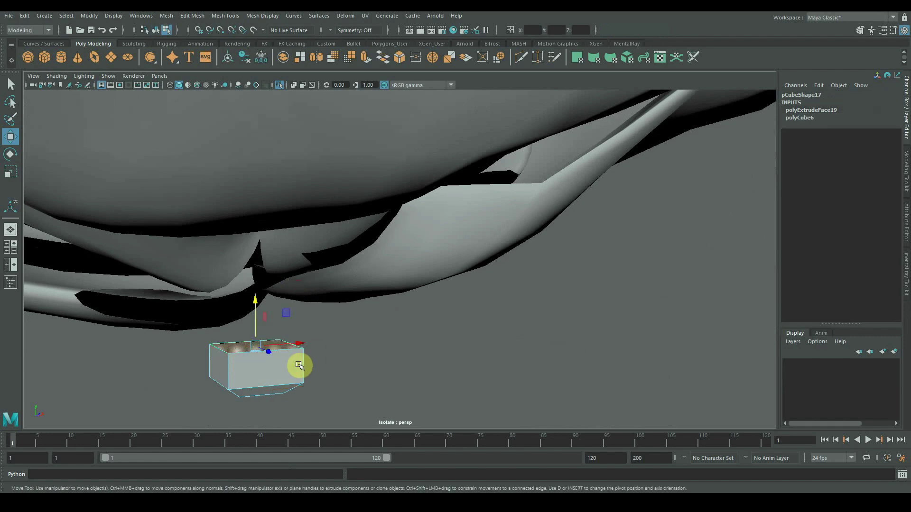
{"action": "key", "text": "Delete"}
{"action": "key", "text": "1"}
{"action": "left_click_drag", "start_coordinate": [291, 368], "coordinate": [301, 245], "text": "alt"}
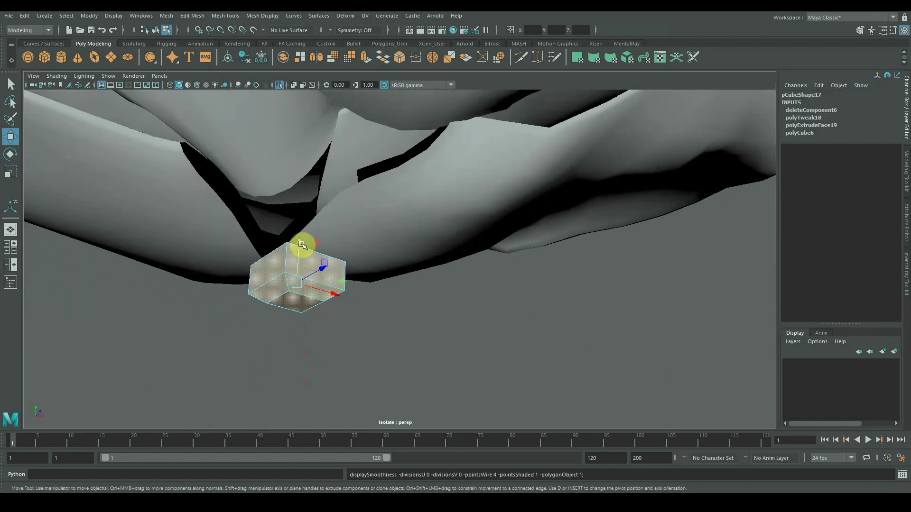
{"action": "left_click_drag", "start_coordinate": [285, 311], "coordinate": [377, 244], "text": "alt"}
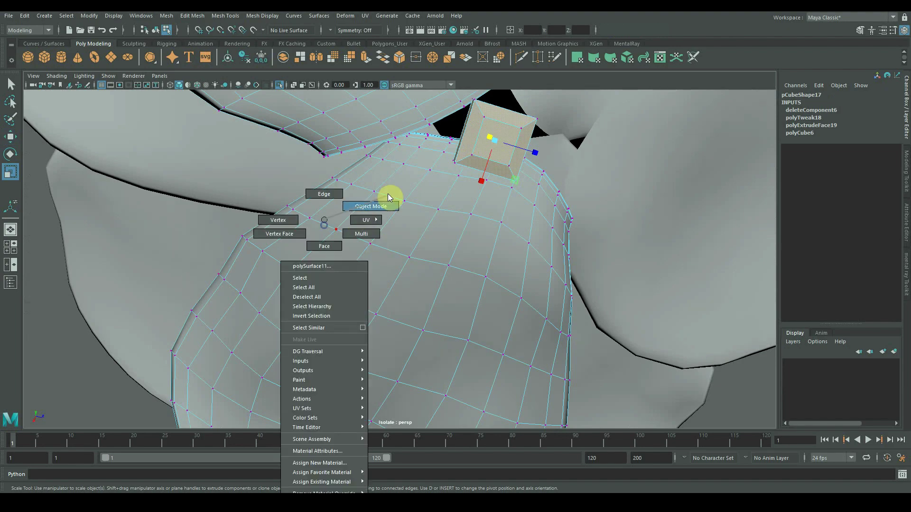
Step: Return the open cube to object mode and raise it to Translate Y -1.853
{"action": "right_click_drag", "start_coordinate": [388, 197], "coordinate": [388, 197]}
{"action": "left_click_drag", "start_coordinate": [388, 197], "coordinate": [410, 353], "text": "alt"}
{"action": "left_click", "coordinate": [406, 319]}
{"action": "left_click_drag", "start_coordinate": [407, 320], "coordinate": [350, 333], "text": "alt"}
{"action": "key", "text": "w"}
{"action": "left_click_drag", "start_coordinate": [412, 272], "coordinate": [412, 264]}
{"action": "right_click_drag", "start_coordinate": [578, 298], "coordinate": [352, 290], "text": "alt"}
{"action": "left_click_drag", "start_coordinate": [353, 289], "coordinate": [351, 304], "text": "alt"}
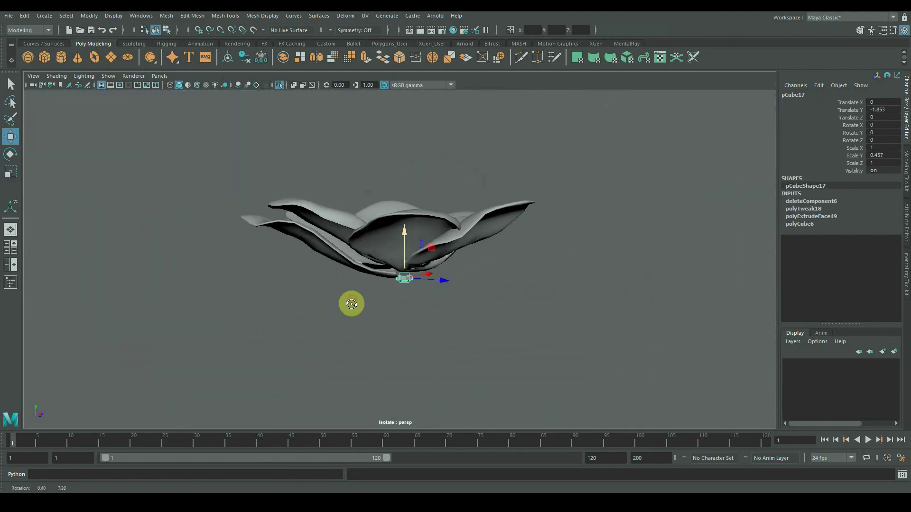
Step: Raise the cube into the gap where the petals meet, at Translate Y -1.422
{"action": "right_click_drag", "start_coordinate": [352, 303], "coordinate": [687, 289], "text": "alt"}
{"action": "left_click_drag", "start_coordinate": [688, 289], "coordinate": [503, 294], "text": "alt"}
{"action": "right_click_drag", "start_coordinate": [327, 322], "coordinate": [421, 325], "text": "alt"}
{"action": "left_click_drag", "start_coordinate": [420, 326], "coordinate": [416, 334], "text": "alt"}
{"action": "left_click_drag", "start_coordinate": [416, 281], "coordinate": [416, 293]}
{"action": "mouse_move", "coordinate": [410, 289]}
{"action": "left_mouse_down", "text": "alt"}
{"action": "mouse_move", "coordinate": [403, 352]}
{"action": "mouse_move", "coordinate": [407, 295]}
{"action": "left_mouse_up", "text": "alt"}
{"action": "left_click_drag", "start_coordinate": [417, 289], "coordinate": [417, 265]}
{"action": "left_click_drag", "start_coordinate": [403, 351], "coordinate": [366, 261], "text": "alt"}
{"action": "right_click_drag", "start_coordinate": [441, 317], "coordinate": [565, 323], "text": "alt"}
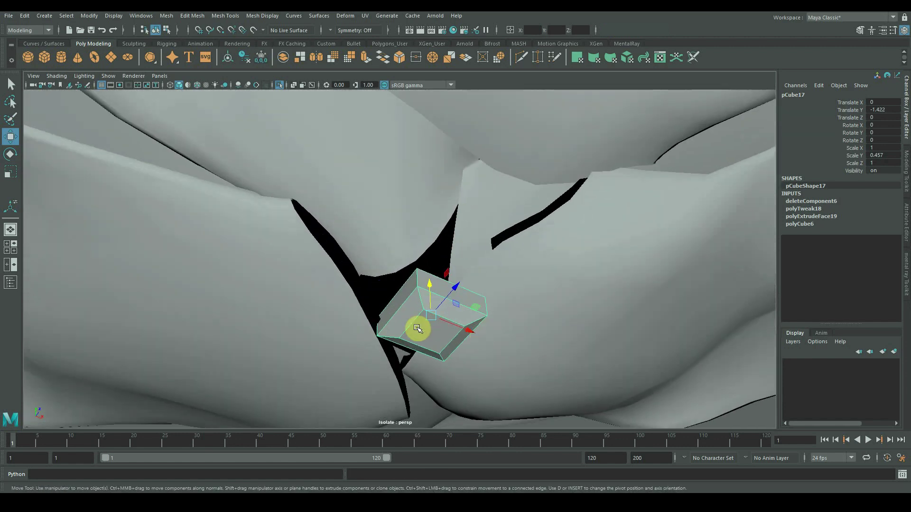
Step: Smooth the cube into a rounded cap and select its lower components for scaling
{"action": "right_click_drag", "start_coordinate": [406, 327], "coordinate": [389, 327], "text": "shift"}
{"action": "mouse_move", "coordinate": [390, 326]}
{"action": "left_mouse_down", "text": "alt"}
{"action": "mouse_move", "coordinate": [404, 344]}
{"action": "mouse_move", "coordinate": [405, 318]}
{"action": "left_mouse_up", "text": "alt"}
{"action": "right_click_drag", "start_coordinate": [406, 319], "coordinate": [514, 317], "text": "alt"}
{"action": "right_click_drag", "start_coordinate": [426, 313], "coordinate": [427, 250]}
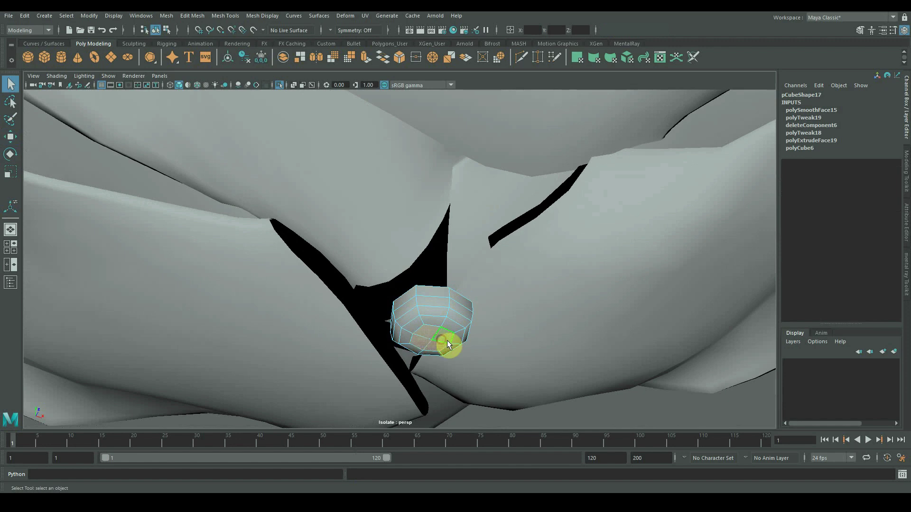
{"action": "left_click_drag", "start_coordinate": [448, 345], "coordinate": [406, 271], "text": "alt"}
{"action": "key", "text": "r"}
Step: Separate the combined petal mesh polySurface11 into individual petals
{"action": "left_click", "coordinate": [486, 297]}
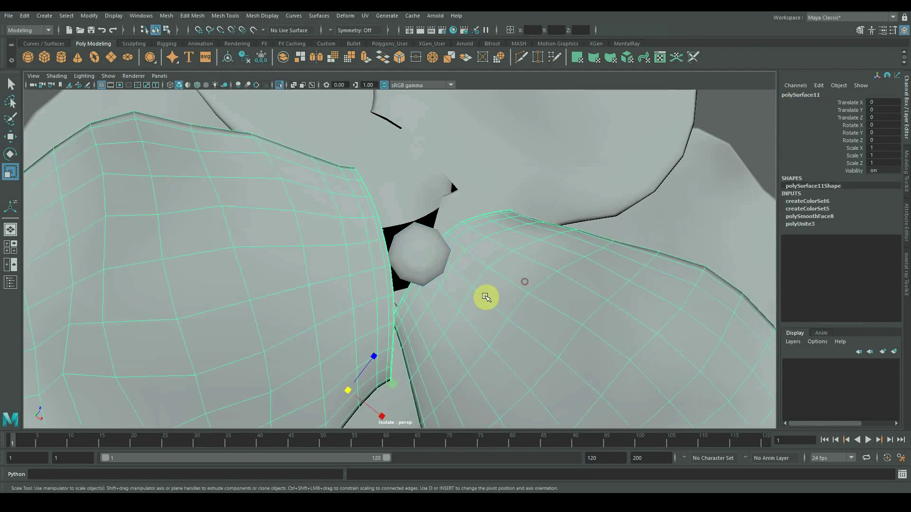
{"action": "left_click_drag", "start_coordinate": [486, 297], "coordinate": [404, 315], "text": "alt"}
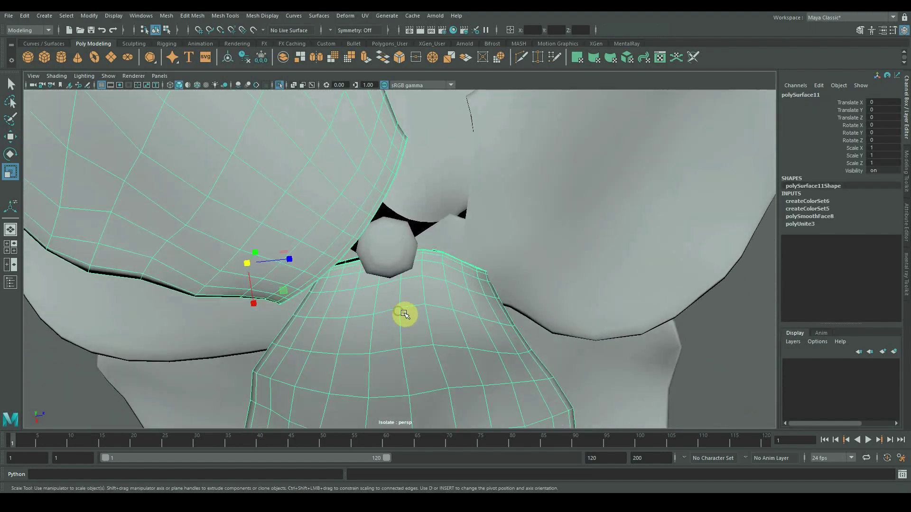
{"action": "key", "text": "q"}
Step: With soft selection, scale in the base edge loop of the first separated petal and move it into the cap
{"action": "right_click_drag", "start_coordinate": [405, 315], "coordinate": [409, 266]}
{"action": "scroll", "coordinate": [431, 195], "scroll_direction": "up", "scroll_amount": 6}
{"action": "left_click", "coordinate": [492, 272]}
{"action": "left_click_drag", "start_coordinate": [457, 205], "coordinate": [370, 245], "text": "alt"}
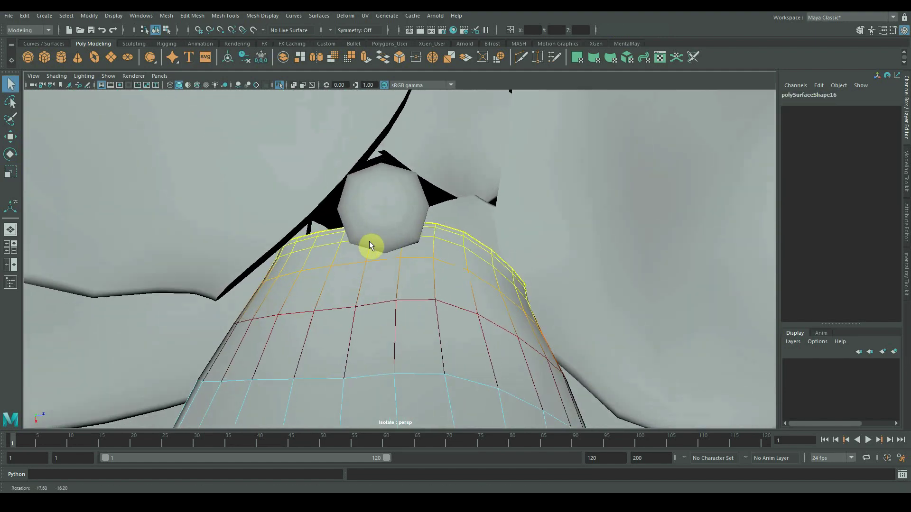
{"action": "mouse_move", "coordinate": [411, 266]}
{"action": "left_mouse_down", "text": "alt"}
{"action": "mouse_move", "coordinate": [390, 325]}
{"action": "mouse_move", "coordinate": [384, 277]}
{"action": "mouse_move", "coordinate": [409, 271]}
{"action": "left_mouse_up", "text": "alt"}
{"action": "left_click_drag", "start_coordinate": [440, 292], "coordinate": [425, 294]}
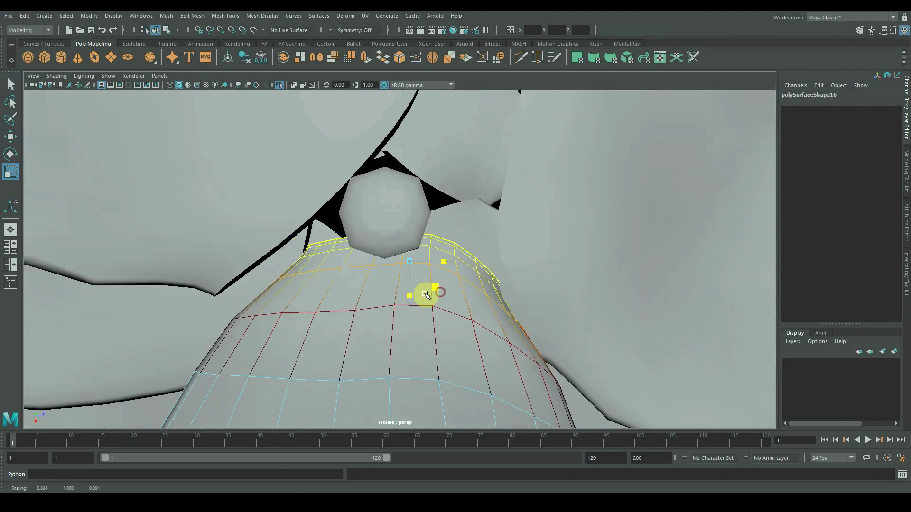
{"action": "right_click_drag", "start_coordinate": [554, 299], "coordinate": [414, 223], "text": "alt"}
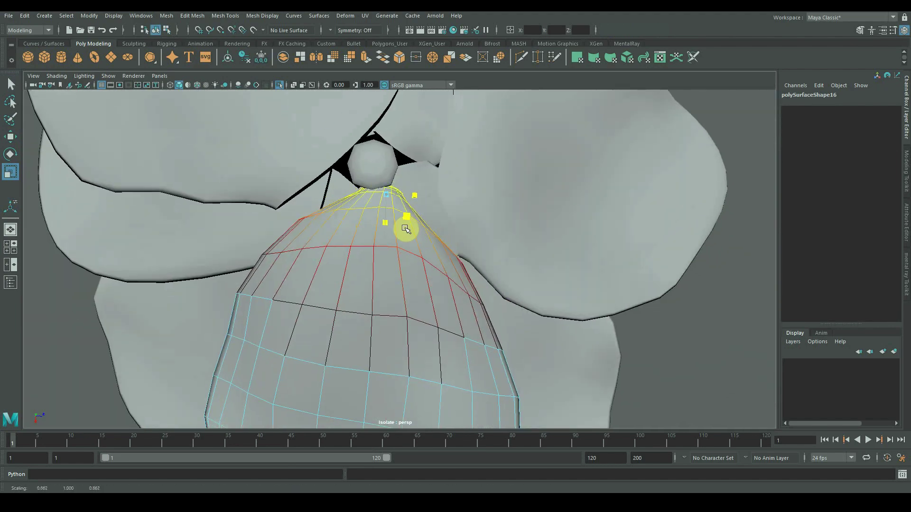
{"action": "left_click_drag", "start_coordinate": [359, 232], "coordinate": [361, 245], "text": "alt"}
{"action": "right_click_drag", "start_coordinate": [360, 245], "coordinate": [427, 222], "text": "alt"}
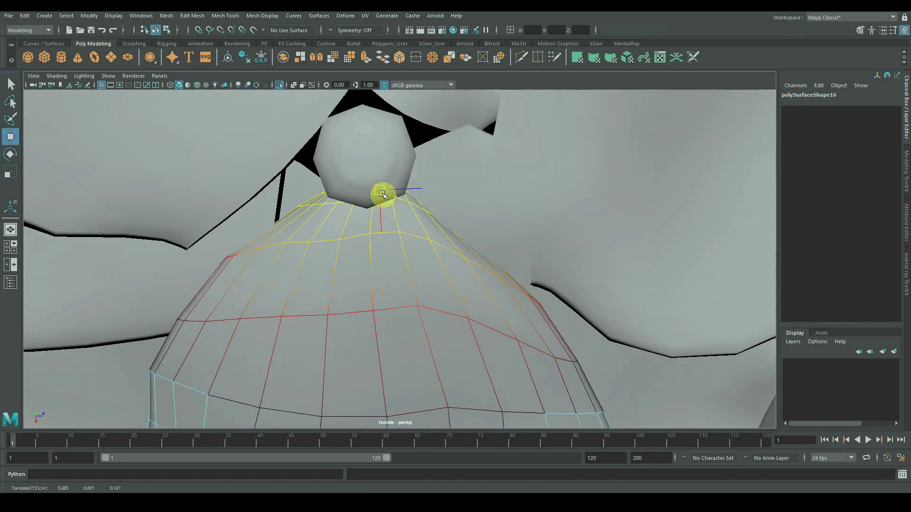
{"action": "left_click_drag", "start_coordinate": [382, 194], "coordinate": [385, 238], "text": "alt"}
Step: Scale the crosswise edge loops of the same petal to refine its taper, and return it to object mode
{"action": "key", "text": "r"}
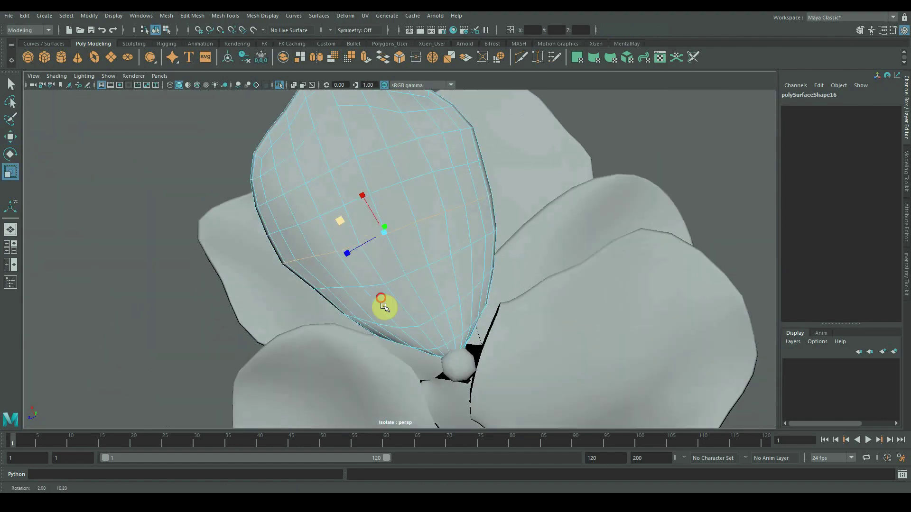
{"action": "left_click_drag", "start_coordinate": [383, 307], "coordinate": [395, 280], "text": "alt"}
{"action": "left_click_drag", "start_coordinate": [559, 362], "coordinate": [437, 297], "text": "alt"}
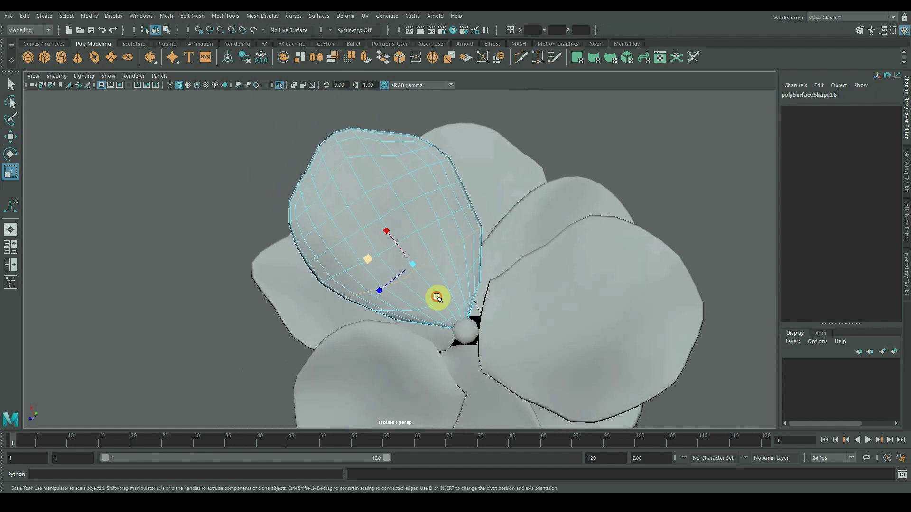
{"action": "key", "text": "w"}
{"action": "left_click_drag", "start_coordinate": [369, 290], "coordinate": [330, 275], "text": "alt"}
{"action": "right_click_drag", "start_coordinate": [329, 274], "coordinate": [651, 278], "text": "alt"}
{"action": "left_click", "coordinate": [638, 256]}
{"action": "middle_click_drag", "start_coordinate": [521, 181], "coordinate": [430, 284], "text": "alt"}
{"action": "left_click_drag", "start_coordinate": [431, 285], "coordinate": [425, 304], "text": "alt"}
{"action": "left_click", "coordinate": [346, 289]}
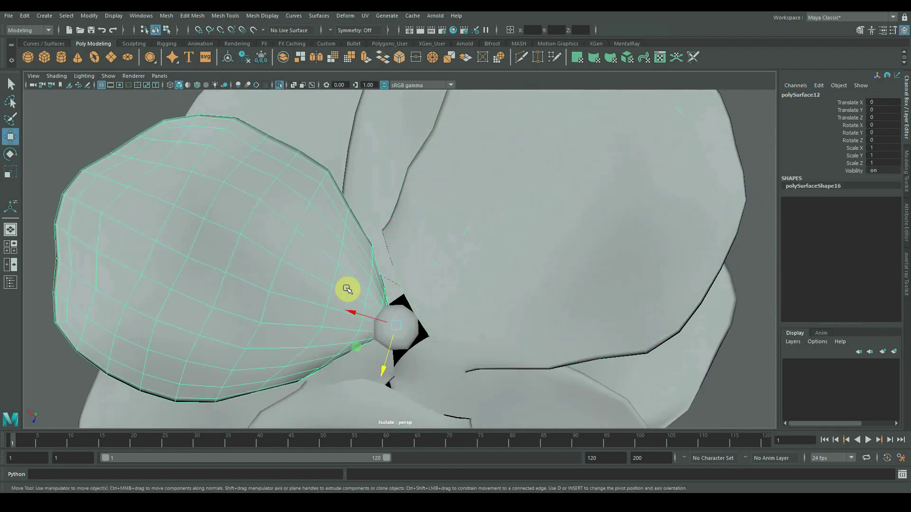
Step: Select the base edge loop of the opposite upper petal and fit it to the cap by soft-selected scaling and moving
{"action": "left_click", "coordinate": [486, 262]}
{"action": "right_click_drag", "start_coordinate": [443, 261], "coordinate": [436, 215]}
{"action": "right_click_drag", "start_coordinate": [382, 270], "coordinate": [559, 268], "text": "alt"}
{"action": "middle_click_drag", "start_coordinate": [370, 393], "coordinate": [384, 279], "text": "alt"}
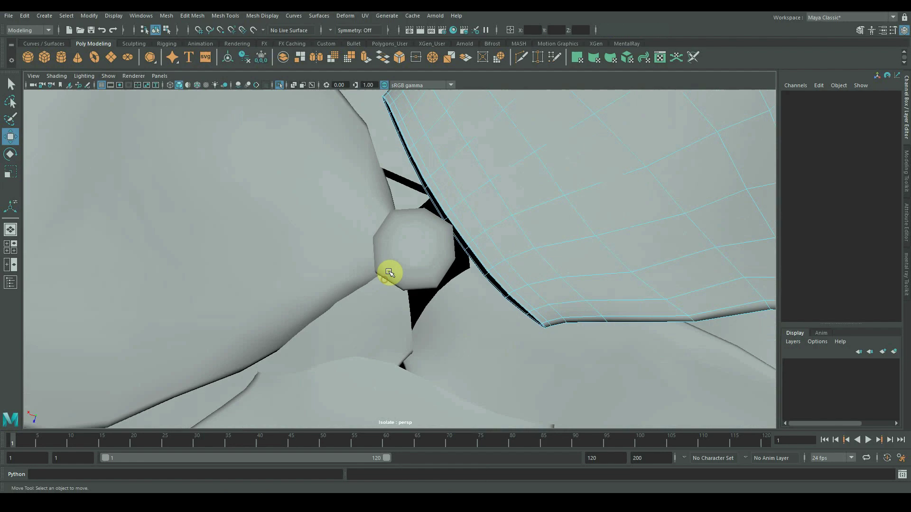
{"action": "scroll", "coordinate": [389, 273], "scroll_direction": "up", "scroll_amount": 2}
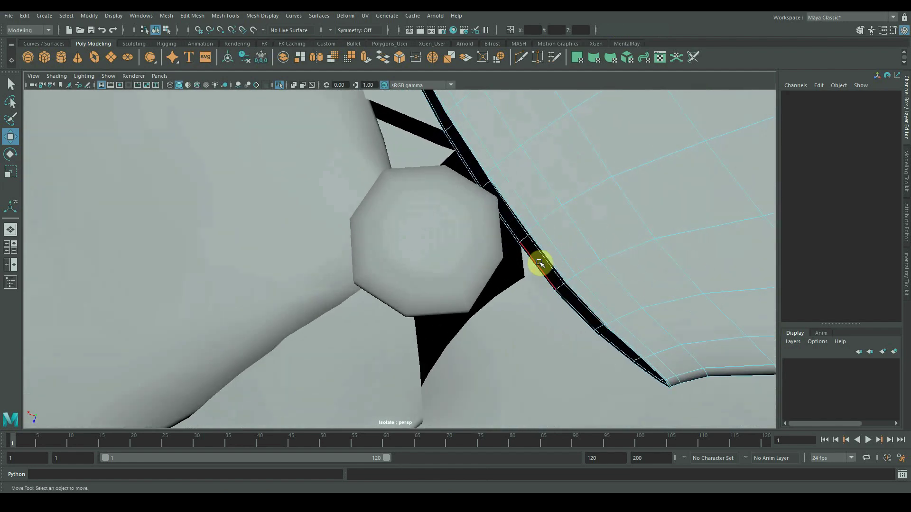
{"action": "left_click_drag", "start_coordinate": [580, 264], "coordinate": [401, 213], "text": "alt"}
{"action": "key", "text": "r"}
{"action": "key", "text": "b"}
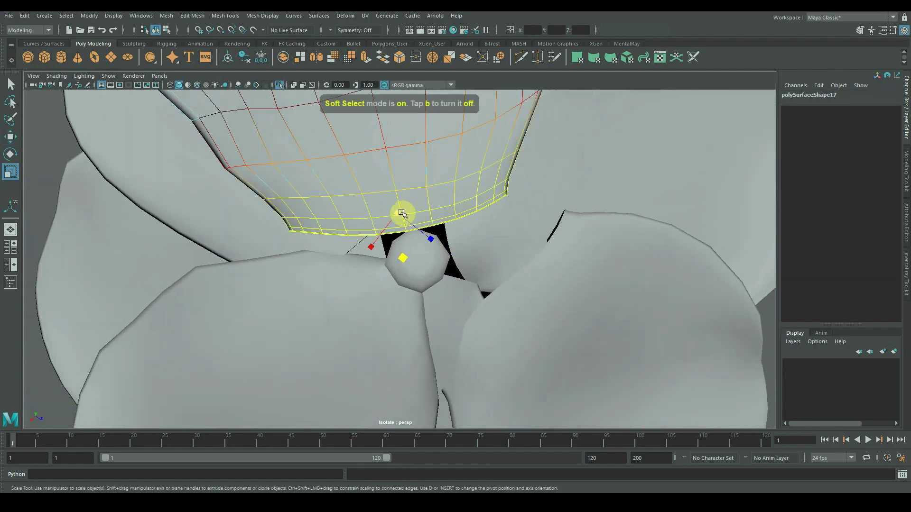
{"action": "left_click_drag", "start_coordinate": [426, 291], "coordinate": [484, 223], "text": "alt"}
{"action": "key", "text": "r"}
{"action": "key", "text": "w"}
{"action": "scroll", "coordinate": [459, 305], "scroll_direction": "down", "scroll_amount": 4}
{"action": "scroll", "coordinate": [430, 306], "scroll_direction": "up", "scroll_amount": 5}
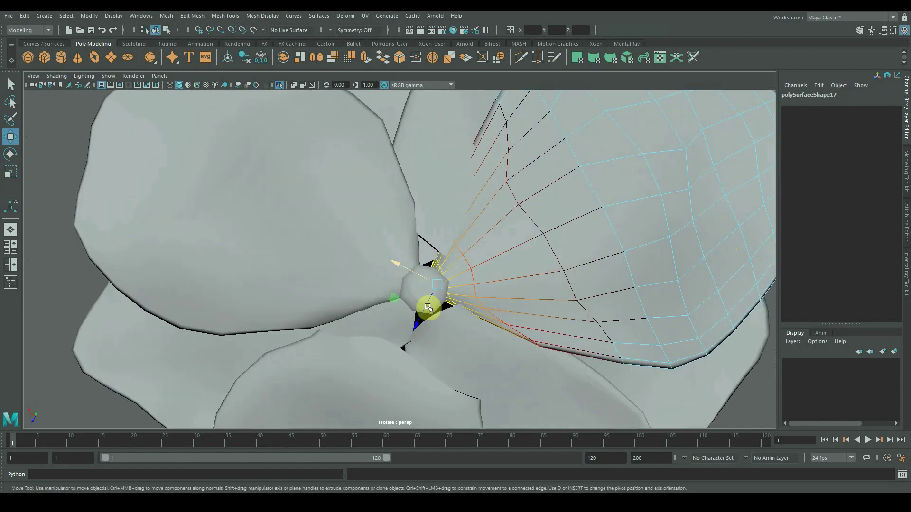
Step: Separate the combined petal mesh polySurface10 into individual petals
{"action": "left_click", "coordinate": [376, 380]}
{"action": "middle_click_drag", "start_coordinate": [444, 305], "coordinate": [419, 329], "text": "alt"}
{"action": "scroll", "coordinate": [432, 211], "scroll_direction": "down", "scroll_amount": 5}
{"action": "right_click_drag", "start_coordinate": [406, 185], "coordinate": [399, 207], "text": "ctrl"}
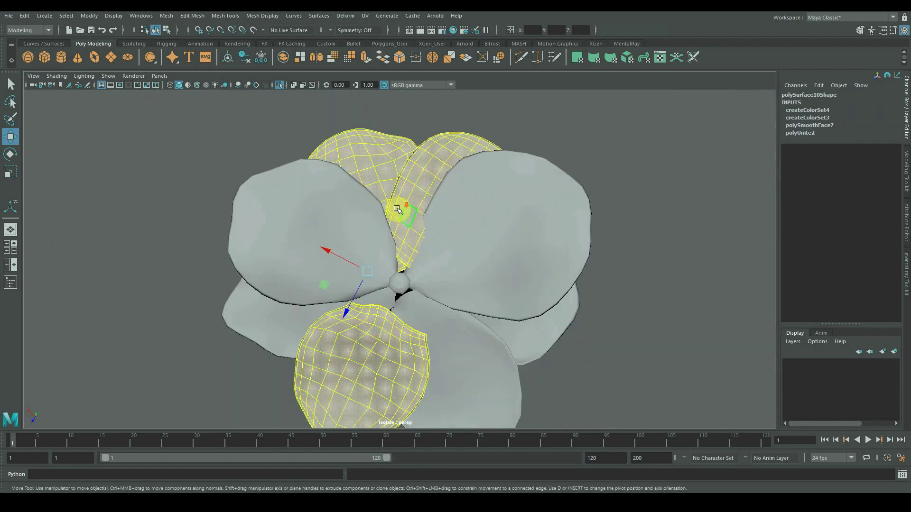
{"action": "scroll", "coordinate": [403, 371], "scroll_direction": "down", "scroll_amount": 4}
{"action": "right_click_drag", "start_coordinate": [364, 445], "coordinate": [364, 443], "text": "shift"}
{"action": "key", "text": "q"}
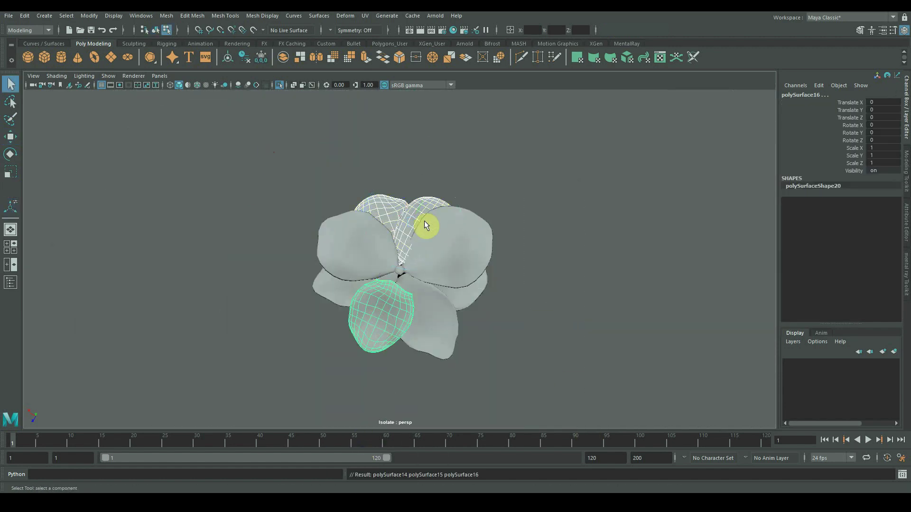
Step: Select the base edge loop of the narrow petal between the two fitted ones, then scale and move it into the cap
{"action": "scroll", "coordinate": [426, 208], "scroll_direction": "up", "scroll_amount": 6}
{"action": "right_click_drag", "start_coordinate": [427, 203], "coordinate": [428, 174]}
{"action": "scroll", "coordinate": [422, 265], "scroll_direction": "up", "scroll_amount": 5}
{"action": "scroll", "coordinate": [487, 300], "scroll_direction": "down", "scroll_amount": 5}
{"action": "left_click_drag", "start_coordinate": [486, 295], "coordinate": [558, 378], "text": "alt"}
{"action": "key", "text": "r"}
{"action": "scroll", "coordinate": [472, 360], "scroll_direction": "down", "scroll_amount": 3}
{"action": "key", "text": "r"}
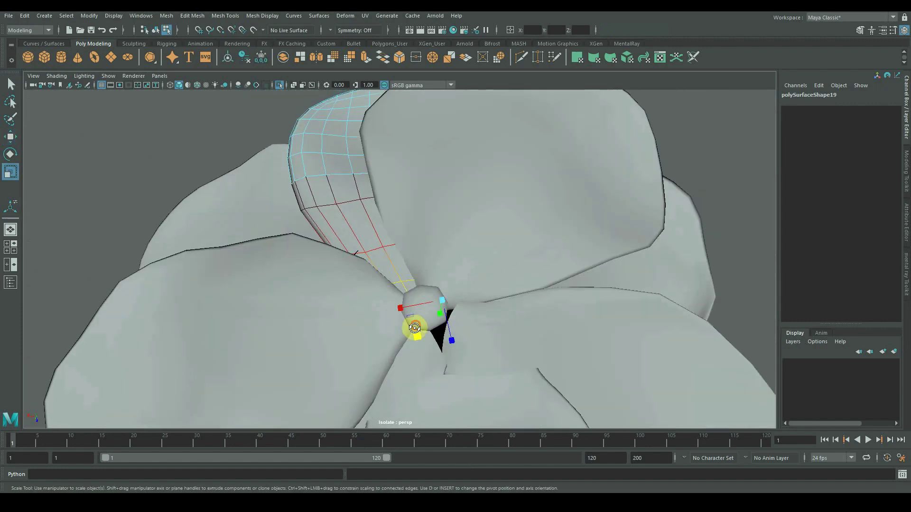
{"action": "left_click_drag", "start_coordinate": [415, 327], "coordinate": [408, 347], "text": "alt"}
{"action": "left_click_drag", "start_coordinate": [408, 346], "coordinate": [664, 361], "text": "ctrl"}
{"action": "key", "text": "w"}
{"action": "left_click", "coordinate": [414, 376]}
Step: Select the base edge loop of the petal polySurfaceShape20, then scale it in and move it to the cap
{"action": "middle_click_drag", "start_coordinate": [415, 221], "coordinate": [394, 362], "text": "alt"}
{"action": "right_click_drag", "start_coordinate": [394, 363], "coordinate": [569, 332], "text": "alt"}
{"action": "left_click", "coordinate": [398, 302]}
{"action": "right_click_drag", "start_coordinate": [530, 354], "coordinate": [275, 334], "text": "alt"}
{"action": "left_click_drag", "start_coordinate": [375, 273], "coordinate": [381, 301], "text": "alt"}
{"action": "right_click_drag", "start_coordinate": [383, 300], "coordinate": [446, 304], "text": "alt"}
{"action": "key", "text": "r"}
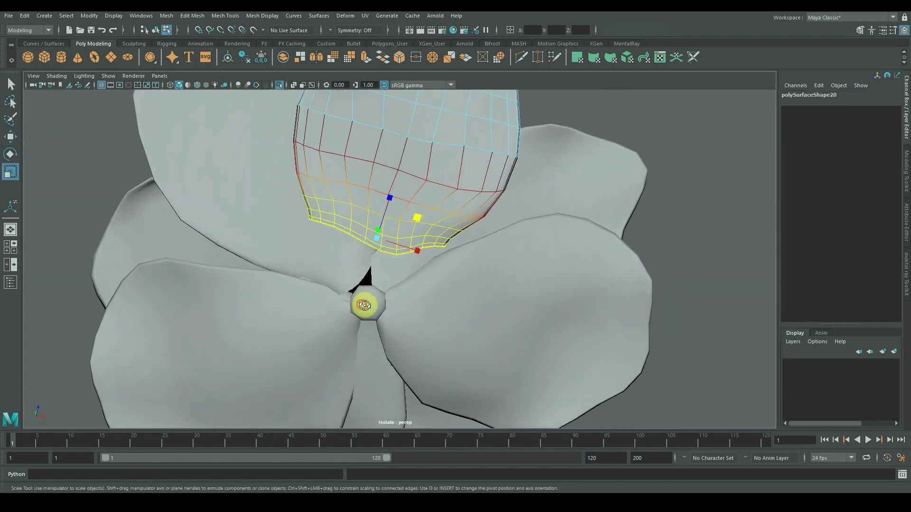
{"action": "left_click_drag", "start_coordinate": [364, 304], "coordinate": [346, 309], "text": "alt"}
{"action": "left_click_drag", "start_coordinate": [389, 218], "coordinate": [378, 296]}
{"action": "key", "text": "w"}
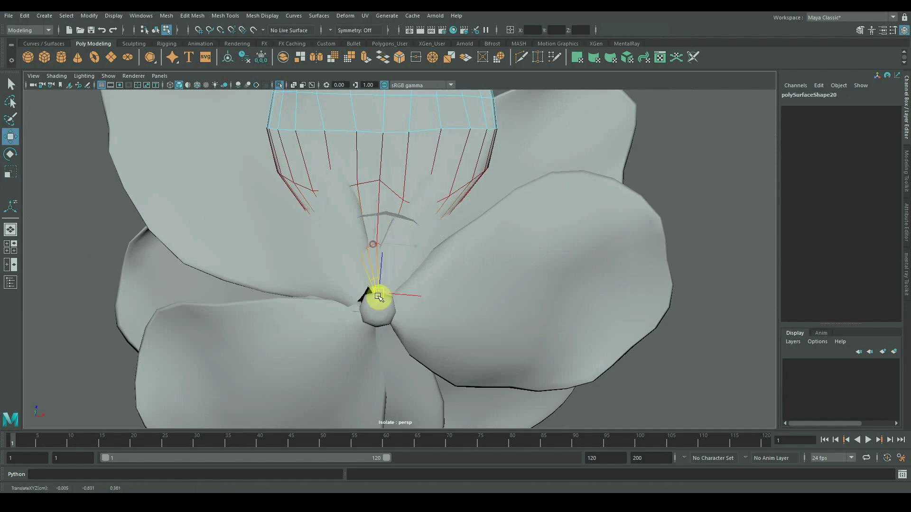
{"action": "key", "text": "r"}
{"action": "left_click_drag", "start_coordinate": [436, 265], "coordinate": [442, 265]}
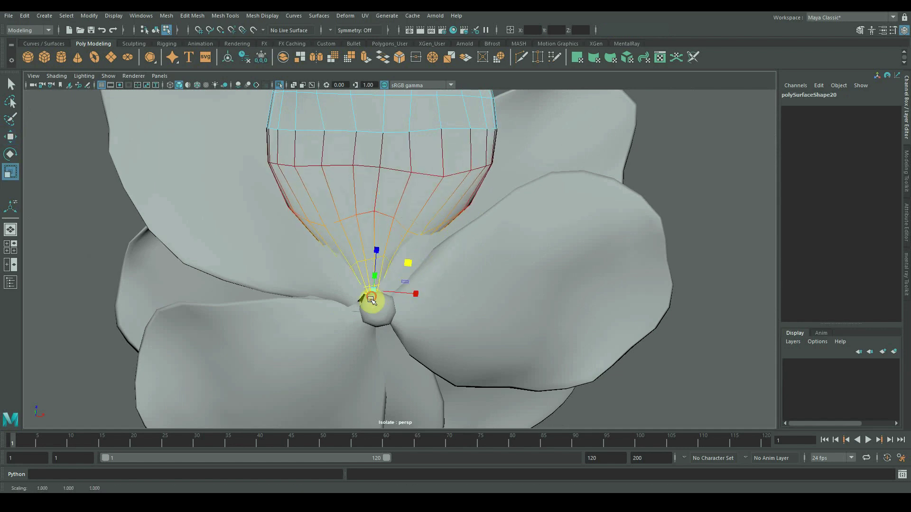
Step: Refine the fit of that petal's base by moving and rotating its edge loop against the cap
{"action": "left_click_drag", "start_coordinate": [371, 299], "coordinate": [377, 340], "text": "alt"}
{"action": "right_click_drag", "start_coordinate": [377, 339], "coordinate": [515, 328], "text": "alt"}
{"action": "left_click_drag", "start_coordinate": [514, 327], "coordinate": [493, 342], "text": "alt"}
{"action": "key", "text": "w"}
{"action": "left_click_drag", "start_coordinate": [354, 241], "coordinate": [423, 318]}
{"action": "key", "text": "e"}
{"action": "left_click_drag", "start_coordinate": [406, 271], "coordinate": [406, 275]}
{"action": "left_click_drag", "start_coordinate": [362, 328], "coordinate": [344, 250], "text": "alt"}
{"action": "key", "text": "w"}
{"action": "left_click_drag", "start_coordinate": [358, 305], "coordinate": [369, 305]}
{"action": "left_click_drag", "start_coordinate": [349, 316], "coordinate": [411, 290], "text": "alt"}
Step: Separate the combined petal mesh polySurface9 into individual petals
{"action": "left_click", "coordinate": [368, 140]}
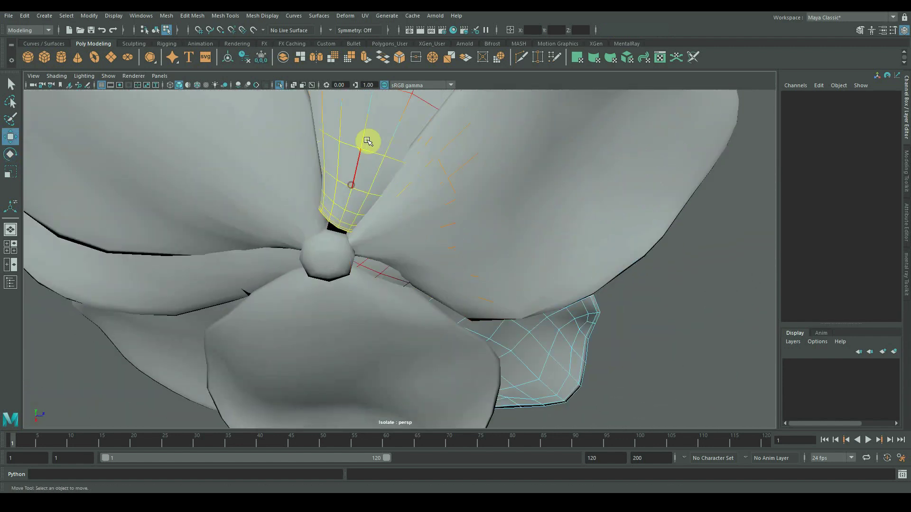
{"action": "left_click_drag", "start_coordinate": [368, 140], "coordinate": [346, 191], "text": "alt"}
{"action": "right_click_drag", "start_coordinate": [346, 191], "coordinate": [204, 237], "text": "alt"}
{"action": "left_click", "coordinate": [277, 288]}
{"action": "left_click_drag", "start_coordinate": [259, 302], "coordinate": [228, 313], "text": "alt"}
{"action": "left_click", "coordinate": [323, 169]}
{"action": "right_click_drag", "start_coordinate": [323, 169], "coordinate": [214, 176], "text": "alt"}
{"action": "left_click_drag", "start_coordinate": [342, 173], "coordinate": [349, 114], "text": "alt"}
{"action": "double_click", "coordinate": [356, 211]}
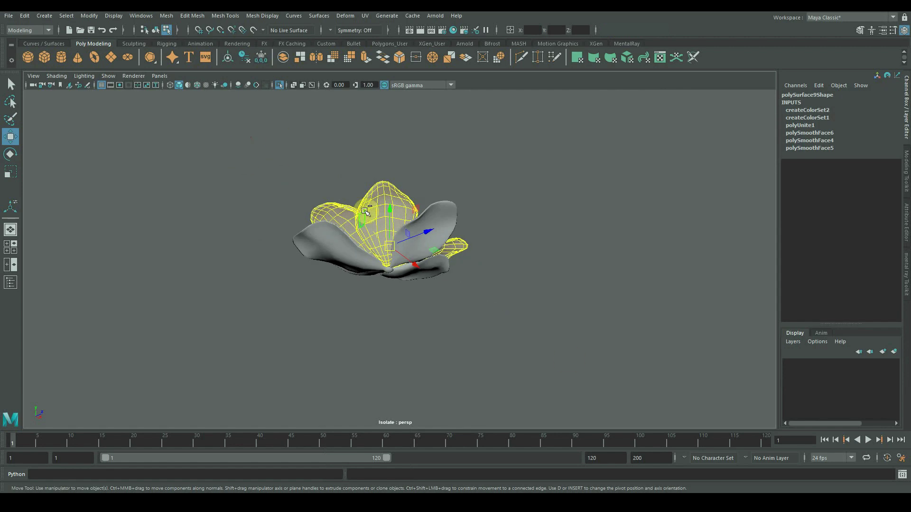
{"action": "right_click_drag", "start_coordinate": [365, 375], "coordinate": [365, 363], "text": "shift"}
{"action": "key", "text": "q"}
Step: Select the base edge loop of the petal polySurfaceShape22, then scale, rotate and move it into the cap
{"action": "left_click_drag", "start_coordinate": [362, 193], "coordinate": [353, 252], "text": "alt"}
{"action": "right_click_drag", "start_coordinate": [266, 238], "coordinate": [306, 273], "text": "alt"}
{"action": "left_click", "coordinate": [326, 290]}
{"action": "middle_click_drag", "start_coordinate": [307, 274], "coordinate": [315, 258], "text": "alt"}
{"action": "left_click_drag", "start_coordinate": [316, 258], "coordinate": [429, 242], "text": "alt"}
{"action": "key", "text": "r"}
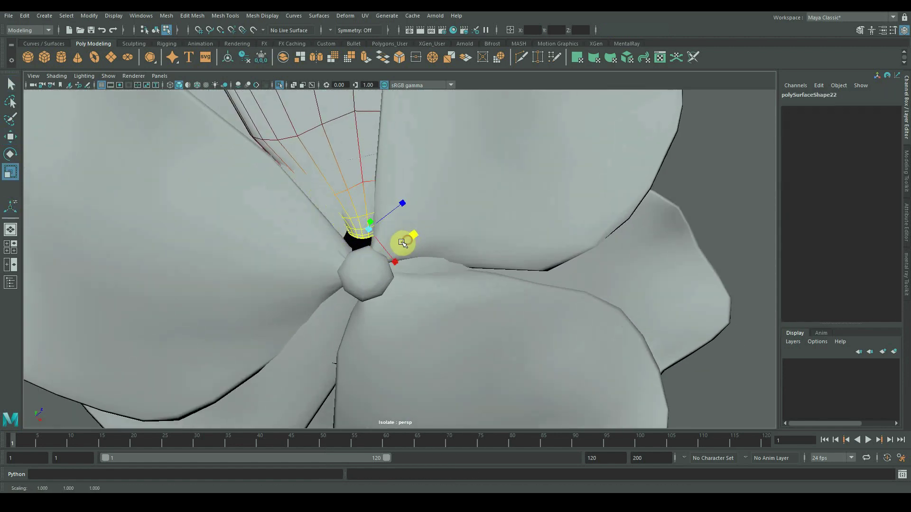
{"action": "right_click_drag", "start_coordinate": [473, 264], "coordinate": [445, 290], "text": "alt"}
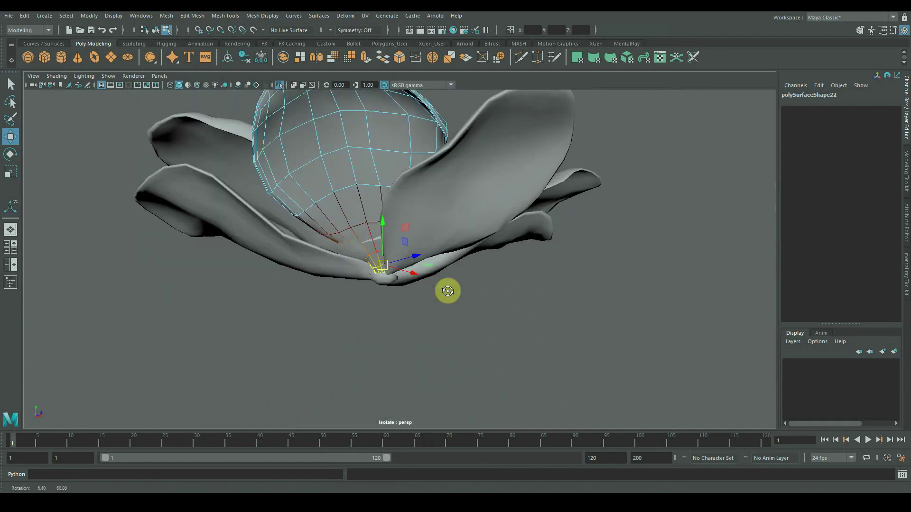
{"action": "left_click_drag", "start_coordinate": [446, 290], "coordinate": [404, 323], "text": "alt"}
{"action": "left_click", "coordinate": [416, 339]}
Step: Start the Sculpt tool on the petal polySurfaceShape22 and work on the area near its base
{"action": "left_click_drag", "start_coordinate": [415, 199], "coordinate": [361, 250], "text": "alt"}
{"action": "mouse_move", "coordinate": [362, 250]}
{"action": "right_mouse_down", "text": "alt"}
{"action": "mouse_move", "coordinate": [414, 174]}
{"action": "mouse_move", "coordinate": [464, 147]}
{"action": "right_mouse_up", "text": "alt"}
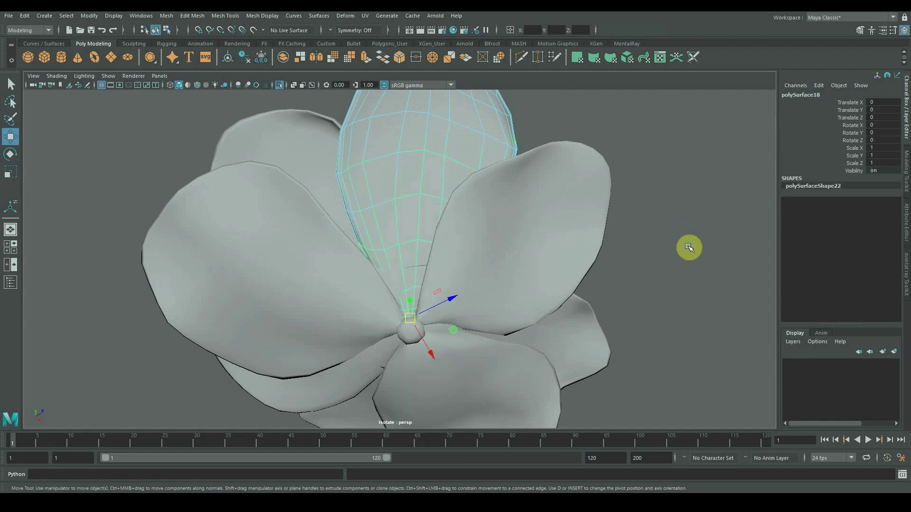
{"action": "right_click_drag", "start_coordinate": [689, 248], "coordinate": [593, 259], "text": "alt"}
{"action": "left_click", "coordinate": [134, 44]}
{"action": "left_click", "coordinate": [28, 59]}
{"action": "scroll", "coordinate": [402, 284], "scroll_direction": "up", "scroll_amount": 3}
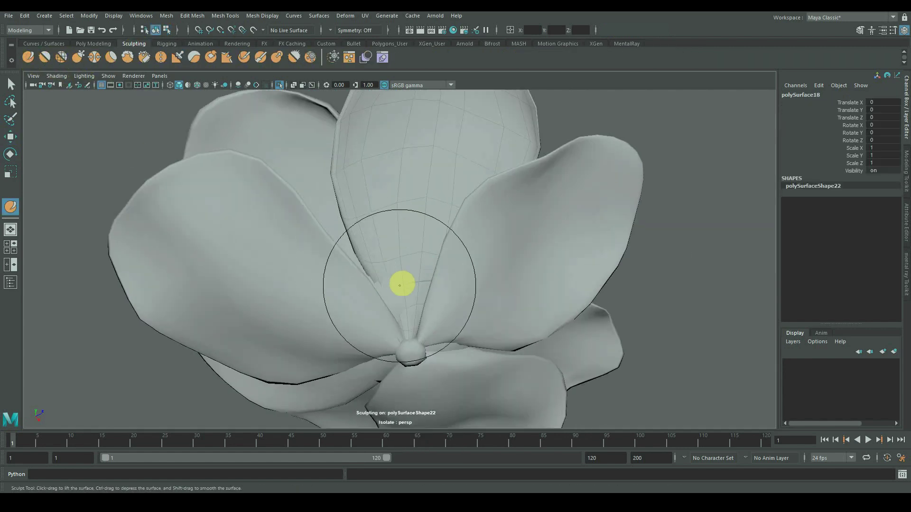
{"action": "mouse_move", "coordinate": [443, 335]}
{"action": "left_mouse_down", "text": "alt"}
{"action": "mouse_move", "coordinate": [417, 281]}
{"action": "mouse_move", "coordinate": [384, 317]}
{"action": "mouse_move", "coordinate": [402, 306]}
{"action": "left_mouse_up", "text": "alt"}
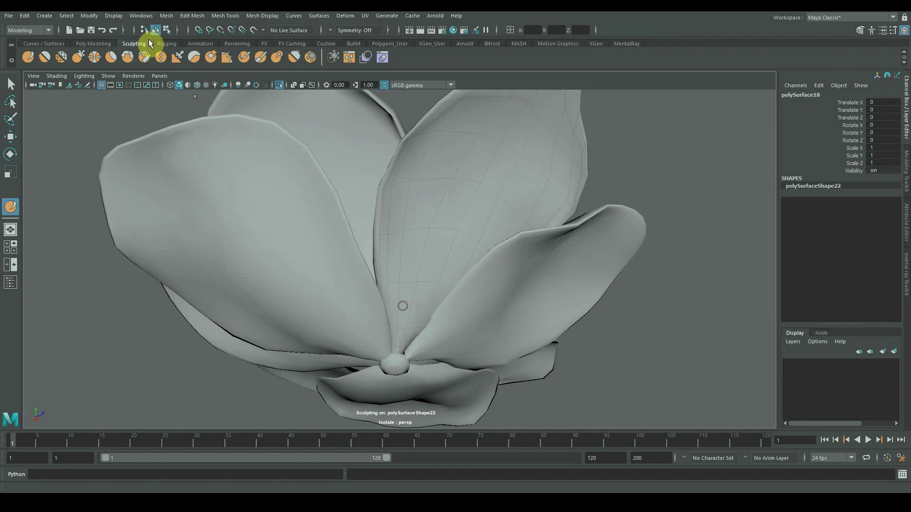
Step: Continue with the Sculpt tool on the bases of the neighbouring petals, including polySurfaceShape20
{"action": "key", "text": "q"}
{"action": "left_click", "coordinate": [295, 263]}
{"action": "key", "text": "y"}
{"action": "mouse_move", "coordinate": [368, 331]}
{"action": "left_mouse_down", "text": "alt"}
{"action": "mouse_move", "coordinate": [413, 366]}
{"action": "mouse_move", "coordinate": [403, 309]}
{"action": "left_mouse_up", "text": "alt"}
{"action": "scroll", "coordinate": [413, 366], "scroll_direction": "up", "scroll_amount": 2}
{"action": "key", "text": "q"}
{"action": "left_click", "coordinate": [467, 294]}
{"action": "mouse_move", "coordinate": [467, 349]}
{"action": "left_mouse_down", "text": "alt"}
{"action": "mouse_move", "coordinate": [467, 308]}
{"action": "mouse_move", "coordinate": [439, 311]}
{"action": "mouse_move", "coordinate": [427, 272]}
{"action": "left_mouse_up", "text": "alt"}
{"action": "key", "text": "y"}
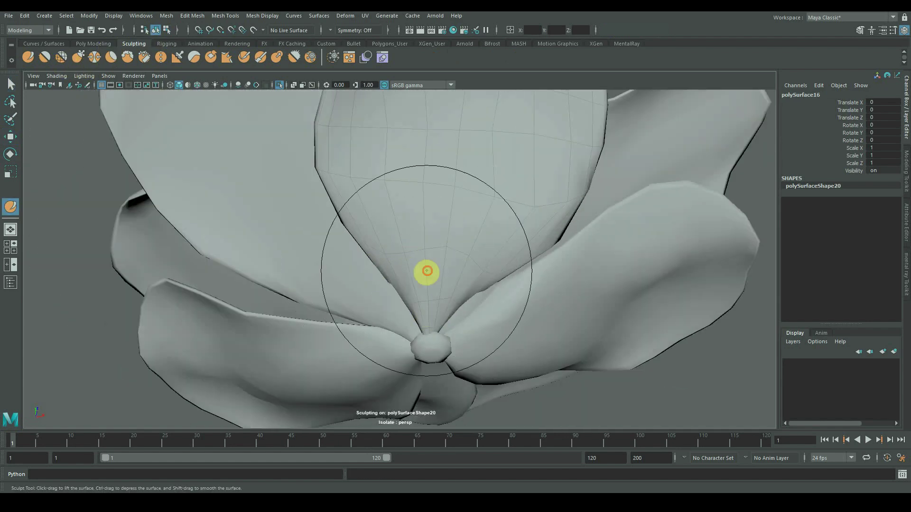
{"action": "mouse_move", "coordinate": [504, 294]}
{"action": "left_mouse_down", "text": "alt"}
{"action": "mouse_move", "coordinate": [431, 267]}
{"action": "mouse_move", "coordinate": [452, 300]}
{"action": "mouse_move", "coordinate": [426, 215]}
{"action": "left_mouse_up", "text": "alt"}
Step: Work on the bases of the petals polySurfaceShape21, polySurfaceShape19 and polySurfaceShape17 with the Sculpt tool
{"action": "key", "text": "q"}
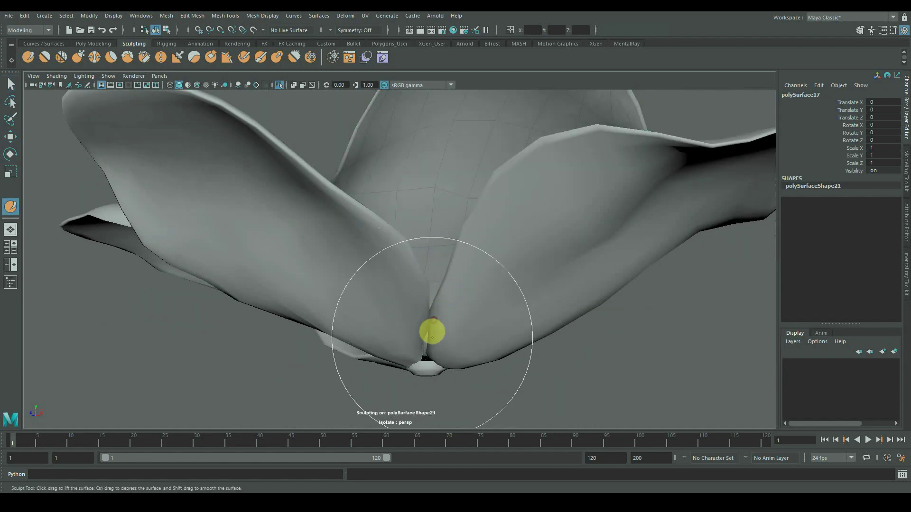
{"action": "left_click_drag", "start_coordinate": [420, 358], "coordinate": [359, 378], "text": "alt"}
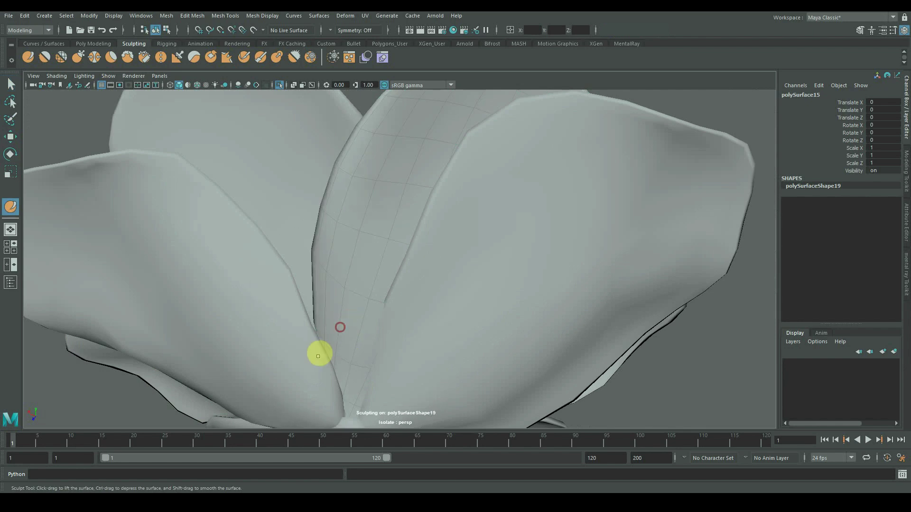
{"action": "left_click", "coordinate": [460, 299]}
{"action": "key", "text": "y"}
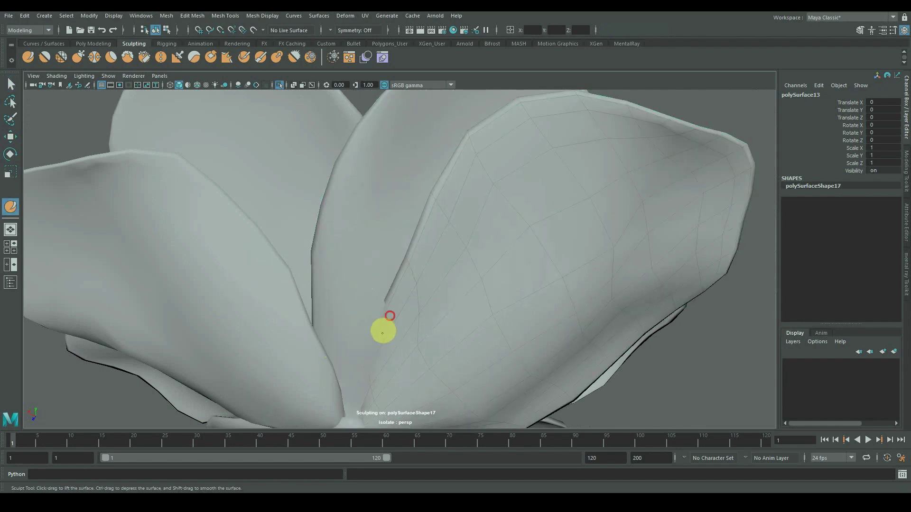
{"action": "left_click_drag", "start_coordinate": [371, 318], "coordinate": [401, 294], "text": "alt"}
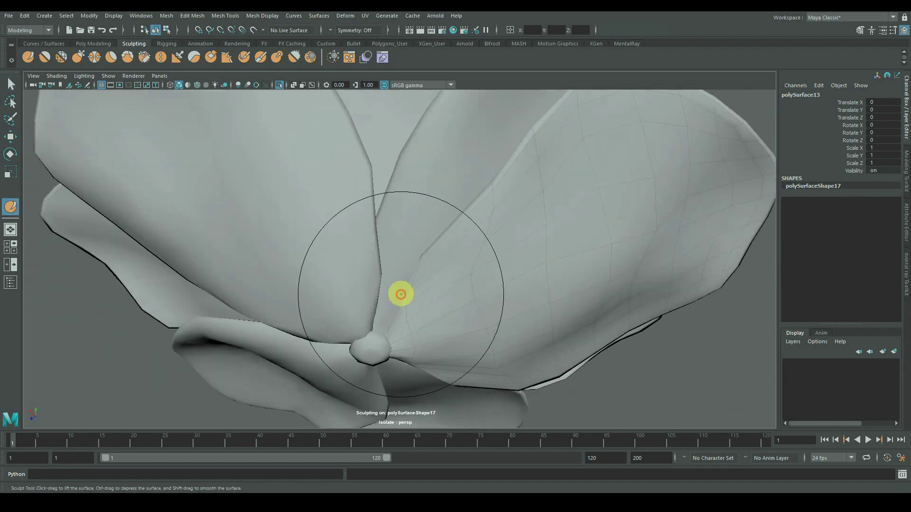
Step: Switch to the Grab tool on the petal polySurfaceShape17 and adjust the brush size for work near its base
{"action": "left_click", "coordinate": [79, 60]}
{"action": "mouse_move", "coordinate": [399, 365]}
{"action": "left_mouse_down", "text": "alt"}
{"action": "mouse_move", "coordinate": [433, 347]}
{"action": "mouse_move", "coordinate": [396, 321]}
{"action": "left_mouse_up", "text": "alt"}
{"action": "key", "text": "b"}
{"action": "mouse_move", "coordinate": [395, 321]}
{"action": "left_mouse_down"}
{"action": "mouse_move", "coordinate": [421, 364]}
{"action": "mouse_move", "coordinate": [405, 352]}
{"action": "mouse_move", "coordinate": [405, 309]}
{"action": "mouse_move", "coordinate": [430, 306]}
{"action": "mouse_move", "coordinate": [365, 312]}
{"action": "mouse_move", "coordinate": [399, 330]}
{"action": "mouse_move", "coordinate": [427, 380]}
{"action": "mouse_move", "coordinate": [426, 313]}
{"action": "mouse_move", "coordinate": [447, 274]}
{"action": "mouse_move", "coordinate": [437, 289]}
{"action": "left_mouse_up"}
Step: Select the next petal around the bloom and pull its base into shape with the Grab tool
{"action": "key", "text": "q"}
{"action": "left_click", "coordinate": [456, 252]}
{"action": "scroll", "coordinate": [457, 285], "scroll_direction": "up", "scroll_amount": 5}
{"action": "left_click_drag", "start_coordinate": [463, 326], "coordinate": [418, 274], "text": "alt"}
{"action": "key", "text": "y"}
{"action": "left_click_drag", "start_coordinate": [497, 267], "coordinate": [517, 263]}
{"action": "right_click_drag", "start_coordinate": [542, 266], "coordinate": [403, 261], "text": "alt"}
{"action": "mouse_move", "coordinate": [403, 266]}
{"action": "left_mouse_down", "text": "alt"}
{"action": "mouse_move", "coordinate": [392, 223]}
{"action": "mouse_move", "coordinate": [373, 253]}
{"action": "left_mouse_up", "text": "alt"}
{"action": "mouse_move", "coordinate": [368, 255]}
{"action": "left_mouse_down", "text": "alt"}
{"action": "mouse_move", "coordinate": [384, 256]}
{"action": "mouse_move", "coordinate": [418, 311]}
{"action": "left_mouse_up", "text": "alt"}
Step: Apply the Grab tool to the petal polySurfaceShape19 where its base pokes out beside the cap
{"action": "key", "text": "q"}
{"action": "right_click_drag", "start_coordinate": [417, 311], "coordinate": [561, 345], "text": "alt"}
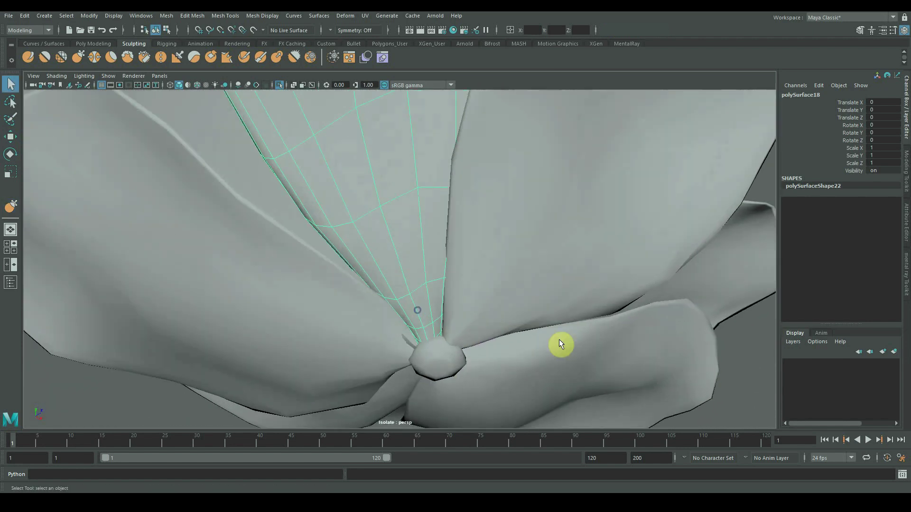
{"action": "mouse_move", "coordinate": [429, 345]}
{"action": "left_mouse_down", "text": "alt"}
{"action": "mouse_move", "coordinate": [518, 317]}
{"action": "mouse_move", "coordinate": [518, 307]}
{"action": "left_mouse_up", "text": "alt"}
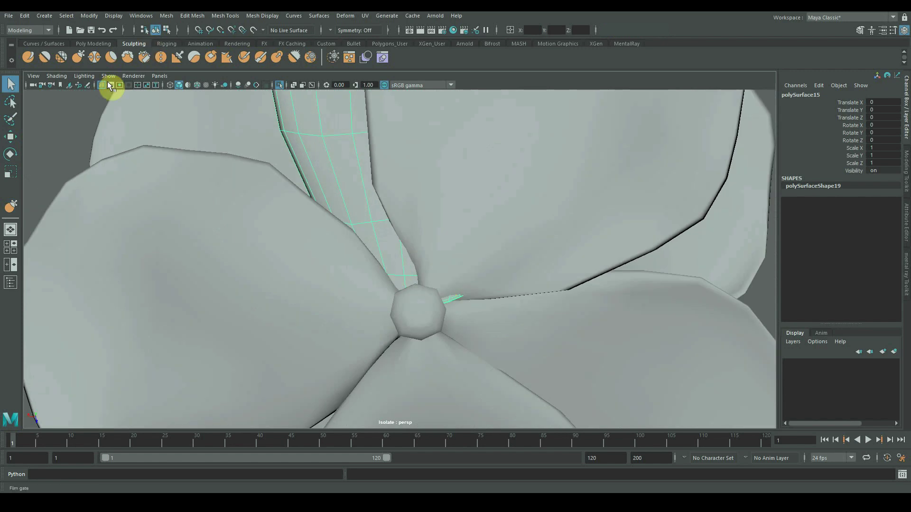
{"action": "left_click", "coordinate": [78, 58]}
{"action": "right_click_drag", "start_coordinate": [477, 308], "coordinate": [422, 314], "text": "alt"}
{"action": "left_click_drag", "start_coordinate": [421, 314], "coordinate": [473, 283], "text": "alt"}
{"action": "mouse_move", "coordinate": [407, 240]}
{"action": "left_mouse_down", "text": "alt"}
{"action": "mouse_move", "coordinate": [378, 177]}
{"action": "mouse_move", "coordinate": [539, 195]}
{"action": "mouse_move", "coordinate": [463, 195]}
{"action": "mouse_move", "coordinate": [380, 179]}
{"action": "mouse_move", "coordinate": [392, 167]}
{"action": "mouse_move", "coordinate": [555, 183]}
{"action": "mouse_move", "coordinate": [453, 181]}
{"action": "left_mouse_up", "text": "alt"}
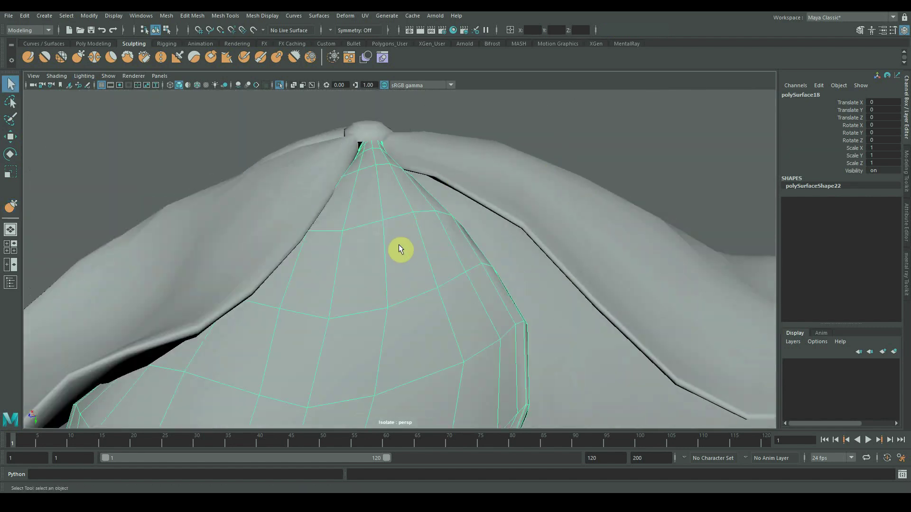
Step: Pull the base of the petal polySurfaceShape22 against the cap with the Grab tool, then treat the adjacent petal the same way
{"action": "key", "text": "y"}
{"action": "right_click_drag", "start_coordinate": [364, 185], "coordinate": [406, 144], "text": "alt"}
{"action": "middle_click_drag", "start_coordinate": [406, 145], "coordinate": [417, 217], "text": "alt"}
{"action": "mouse_move", "coordinate": [384, 201]}
{"action": "left_mouse_down"}
{"action": "mouse_move", "coordinate": [375, 193]}
{"action": "mouse_move", "coordinate": [420, 202]}
{"action": "left_mouse_up"}
{"action": "left_click_drag", "start_coordinate": [380, 177], "coordinate": [362, 232], "text": "alt"}
{"action": "key", "text": "q"}
{"action": "left_click", "coordinate": [413, 194]}
{"action": "key", "text": "y"}
{"action": "mouse_move", "coordinate": [413, 194]}
{"action": "left_mouse_down", "text": "alt"}
{"action": "mouse_move", "coordinate": [408, 216]}
{"action": "mouse_move", "coordinate": [354, 230]}
{"action": "mouse_move", "coordinate": [368, 163]}
{"action": "mouse_move", "coordinate": [386, 205]}
{"action": "mouse_move", "coordinate": [380, 327]}
{"action": "left_mouse_up", "text": "alt"}
Step: Leave the isolated view so the whole flower with its stem is shown
{"action": "scroll", "coordinate": [403, 297], "scroll_direction": "down", "scroll_amount": 5}
{"action": "key", "text": "q"}
{"action": "scroll", "coordinate": [413, 292], "scroll_direction": "down", "scroll_amount": 6}
{"action": "left_click", "coordinate": [428, 287]}
{"action": "left_click_drag", "start_coordinate": [429, 286], "coordinate": [514, 298], "text": "alt"}
{"action": "scroll", "coordinate": [402, 306], "scroll_direction": "down", "scroll_amount": 3}
{"action": "key", "text": "ctrl+1"}
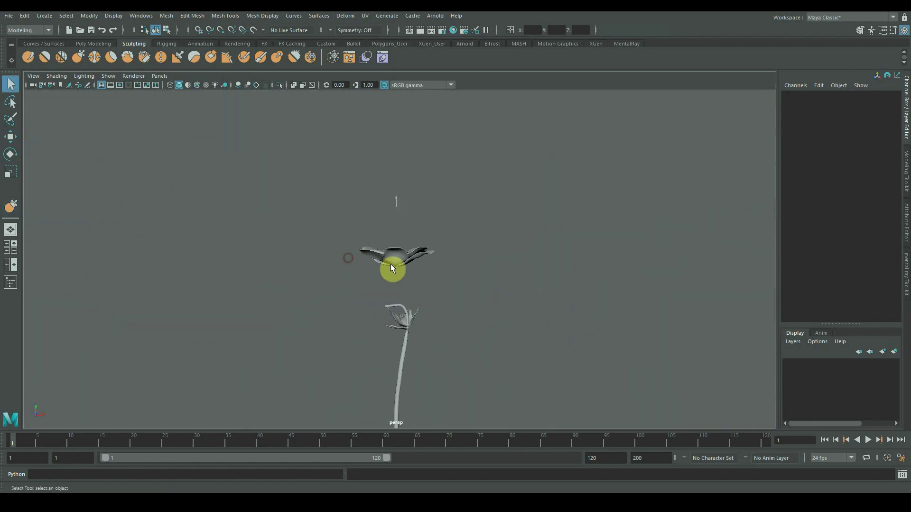
Step: Select the cap pCube17 under the bloom and scale it to 1.124 in X and Z and 0.457 in Y
{"action": "left_click", "coordinate": [393, 267]}
{"action": "key", "text": "f"}
{"action": "left_click_drag", "start_coordinate": [419, 307], "coordinate": [385, 280], "text": "alt"}
{"action": "scroll", "coordinate": [455, 332], "scroll_direction": "down", "scroll_amount": 4}
{"action": "left_click_drag", "start_coordinate": [492, 371], "coordinate": [404, 325], "text": "alt"}
{"action": "left_click", "coordinate": [513, 199]}
{"action": "right_click_drag", "start_coordinate": [517, 201], "coordinate": [628, 207], "text": "alt"}
{"action": "middle_click_drag", "start_coordinate": [628, 208], "coordinate": [367, 319], "text": "alt"}
{"action": "left_click_drag", "start_coordinate": [367, 318], "coordinate": [327, 195], "text": "alt"}
{"action": "key", "text": "r"}
{"action": "right_click_drag", "start_coordinate": [520, 244], "coordinate": [332, 294], "text": "alt"}
{"action": "left_click_drag", "start_coordinate": [332, 294], "coordinate": [579, 282], "text": "alt"}
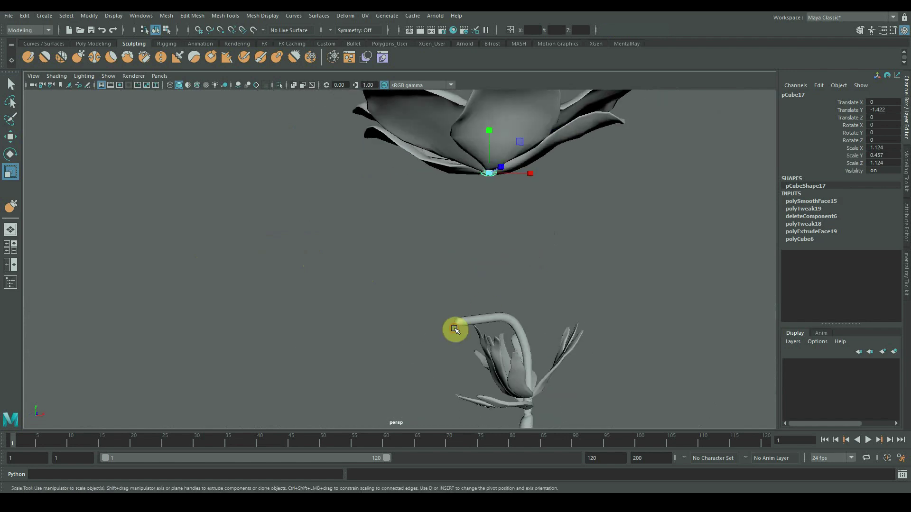
Step: Select the unneeded faces at the end of the bent stem tip and delete them
{"action": "left_click", "coordinate": [455, 327]}
{"action": "right_click_drag", "start_coordinate": [455, 327], "coordinate": [469, 322], "text": "alt"}
{"action": "middle_click_drag", "start_coordinate": [502, 358], "coordinate": [441, 251], "text": "alt"}
{"action": "right_click_drag", "start_coordinate": [419, 242], "coordinate": [256, 254], "text": "alt"}
{"action": "right_click_drag", "start_coordinate": [422, 258], "coordinate": [379, 220]}
{"action": "left_click_drag", "start_coordinate": [383, 214], "coordinate": [442, 275]}
{"action": "key", "text": "f"}
{"action": "right_click_drag", "start_coordinate": [482, 274], "coordinate": [341, 259], "text": "alt"}
{"action": "right_click_drag", "start_coordinate": [341, 256], "coordinate": [339, 241]}
{"action": "left_click_drag", "start_coordinate": [340, 242], "coordinate": [390, 334], "text": "alt"}
{"action": "left_click", "coordinate": [379, 245]}
{"action": "double_click", "coordinate": [374, 264], "text": "shift"}
{"action": "key", "text": "Delete"}
{"action": "left_click", "coordinate": [362, 262]}
{"action": "key", "text": "Delete"}
Step: Select the stamen pCube12 above the bloom and delete the end face at the bottom of its filament
{"action": "left_click", "coordinate": [374, 205]}
{"action": "key", "text": "f"}
{"action": "right_click_drag", "start_coordinate": [386, 209], "coordinate": [328, 249], "text": "alt"}
{"action": "left_click_drag", "start_coordinate": [327, 249], "coordinate": [278, 284], "text": "alt"}
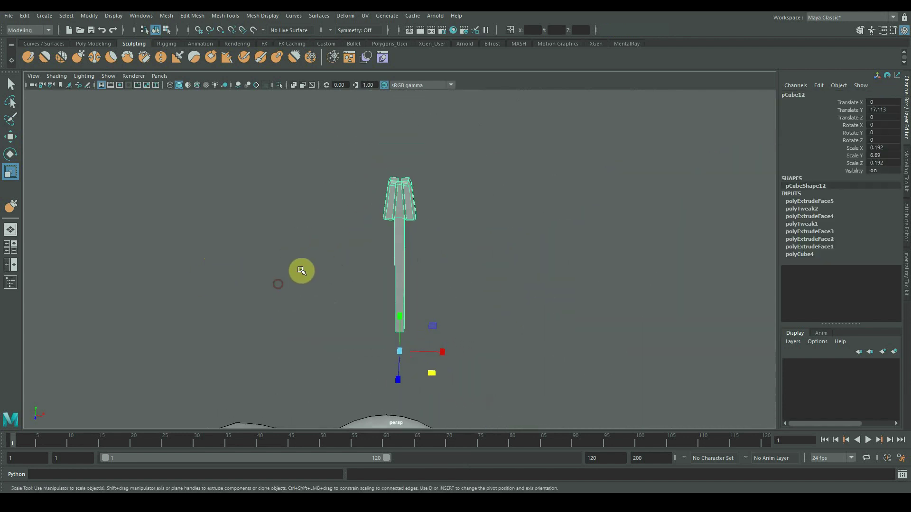
{"action": "right_click_drag", "start_coordinate": [522, 281], "coordinate": [352, 317], "text": "alt"}
{"action": "left_click_drag", "start_coordinate": [352, 317], "coordinate": [396, 220], "text": "alt"}
{"action": "key", "text": "f"}
{"action": "right_click_drag", "start_coordinate": [398, 220], "coordinate": [402, 247]}
{"action": "middle_click_drag", "start_coordinate": [385, 336], "coordinate": [378, 270], "text": "alt"}
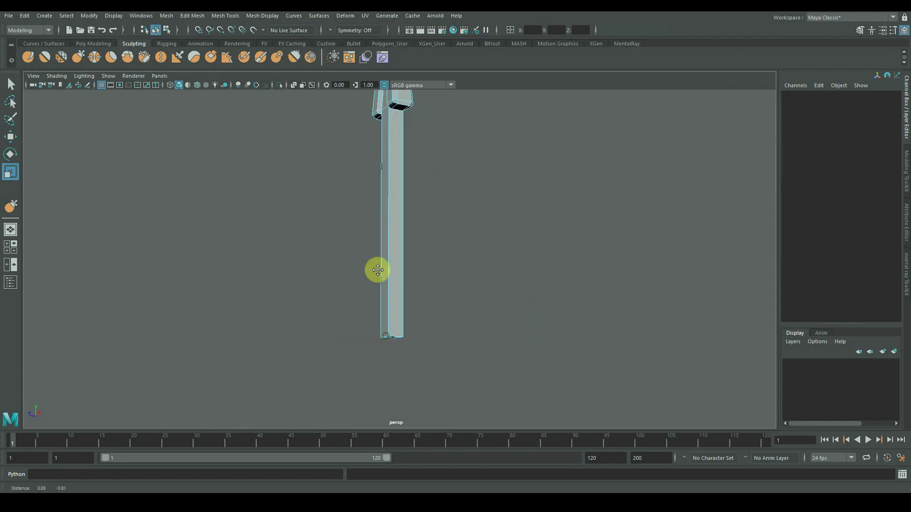
{"action": "left_click", "coordinate": [392, 271]}
{"action": "left_click_drag", "start_coordinate": [384, 250], "coordinate": [375, 317], "text": "alt"}
{"action": "key", "text": "Delete"}
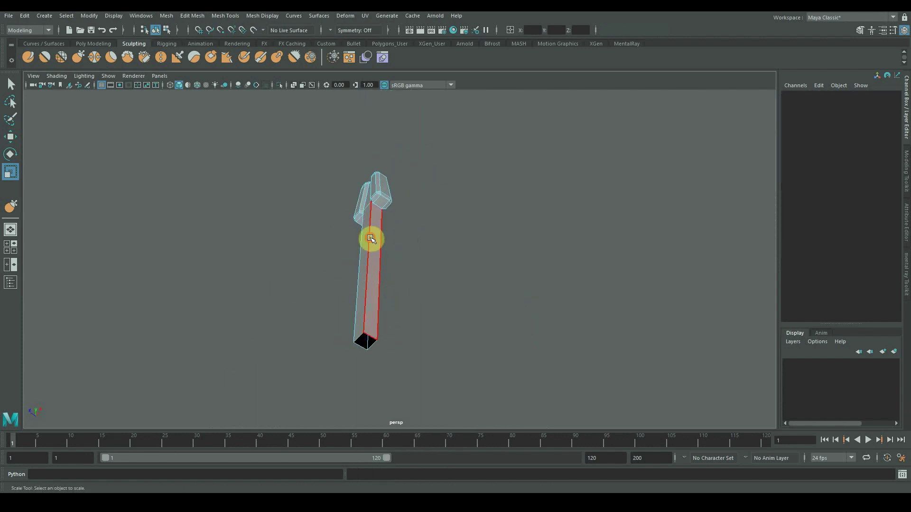
Step: Insert an edge loop around the filament just below the stamen's head with Multi-Cut and move it down
{"action": "left_click_drag", "start_coordinate": [370, 240], "coordinate": [377, 297], "text": "alt"}
{"action": "right_click_drag", "start_coordinate": [378, 297], "coordinate": [374, 222], "text": "alt"}
{"action": "right_click_drag", "start_coordinate": [374, 222], "coordinate": [417, 207]}
{"action": "right_click_drag", "start_coordinate": [374, 257], "coordinate": [335, 259], "text": "shift"}
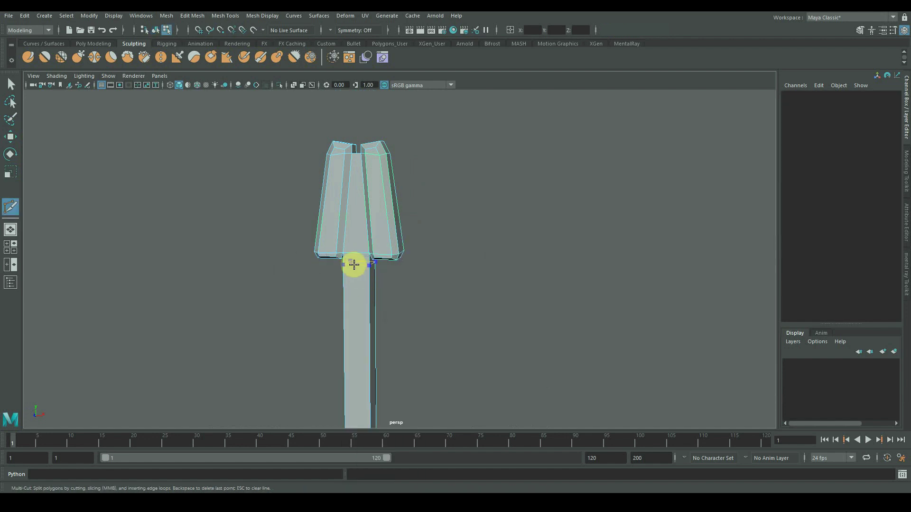
{"action": "left_click", "coordinate": [368, 265], "text": "ctrl"}
{"action": "key", "text": "w"}
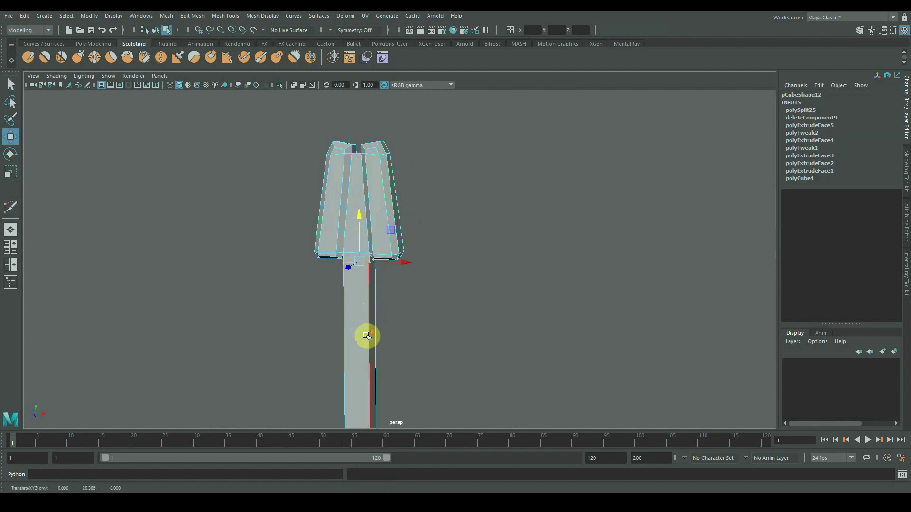
Step: Scale the filament's new edge loop evenly in X and Z, then raise the bottom vertices to shorten the filament
{"action": "right_click_drag", "start_coordinate": [367, 336], "coordinate": [354, 298], "text": "alt"}
{"action": "left_click_drag", "start_coordinate": [454, 354], "coordinate": [403, 291], "text": "alt"}
{"action": "key", "text": "r"}
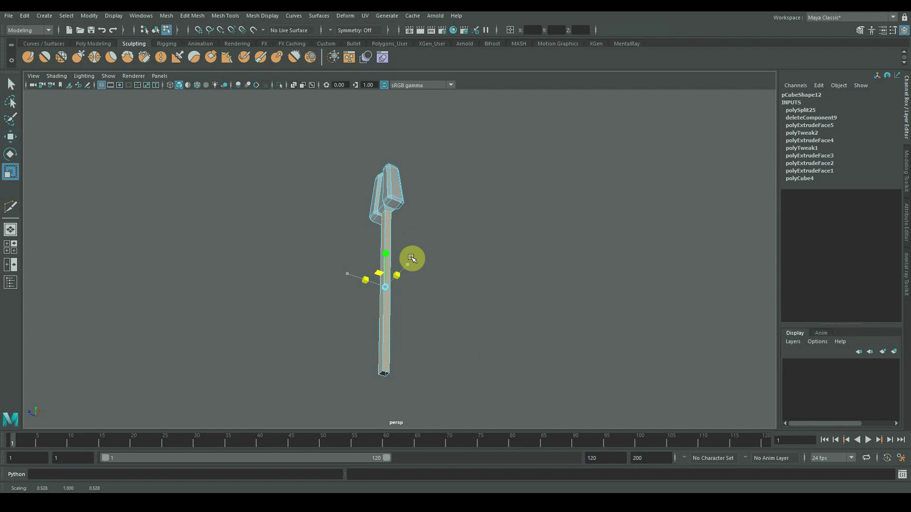
{"action": "left_click_drag", "start_coordinate": [411, 258], "coordinate": [380, 349], "text": "alt"}
{"action": "key", "text": "w"}
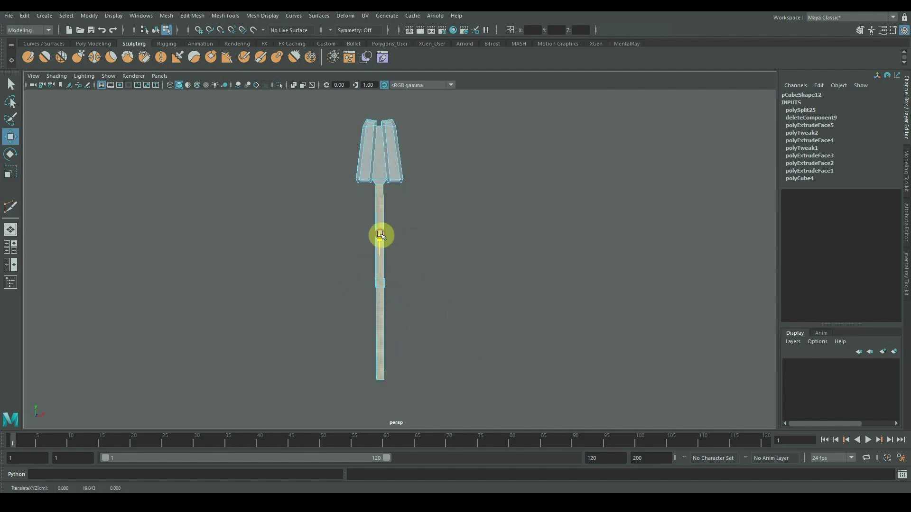
{"action": "right_click_drag", "start_coordinate": [381, 232], "coordinate": [331, 226]}
{"action": "left_click_drag", "start_coordinate": [324, 283], "coordinate": [449, 408]}
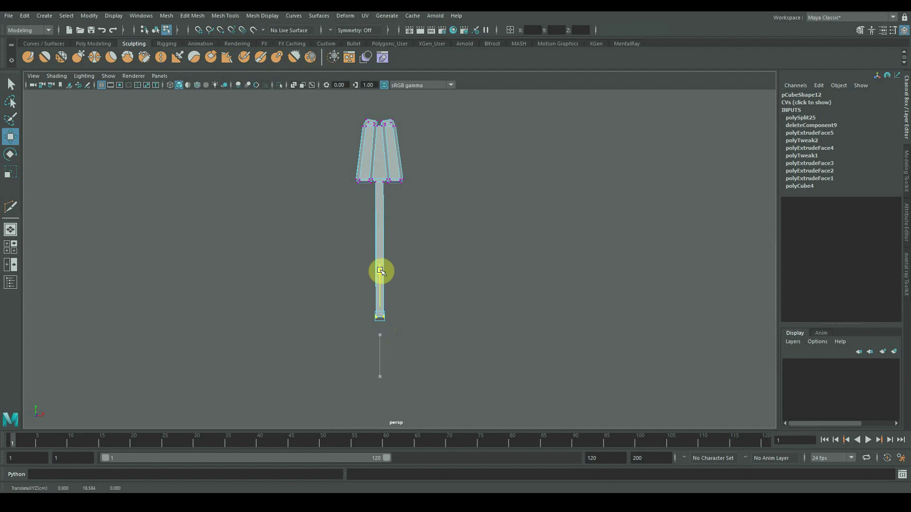
Step: Insert further edge loops along the stamen's filament with Multi-Cut
{"action": "left_click_drag", "start_coordinate": [362, 228], "coordinate": [367, 228], "text": "alt"}
{"action": "right_click_drag", "start_coordinate": [385, 212], "coordinate": [350, 208]}
{"action": "right_click_drag", "start_coordinate": [383, 236], "coordinate": [321, 238], "text": "shift"}
{"action": "left_click", "coordinate": [382, 245], "text": "ctrl"}
{"action": "left_click_drag", "start_coordinate": [408, 256], "coordinate": [366, 245], "text": "alt"}
{"action": "right_click_drag", "start_coordinate": [372, 246], "coordinate": [434, 246], "text": "shift"}
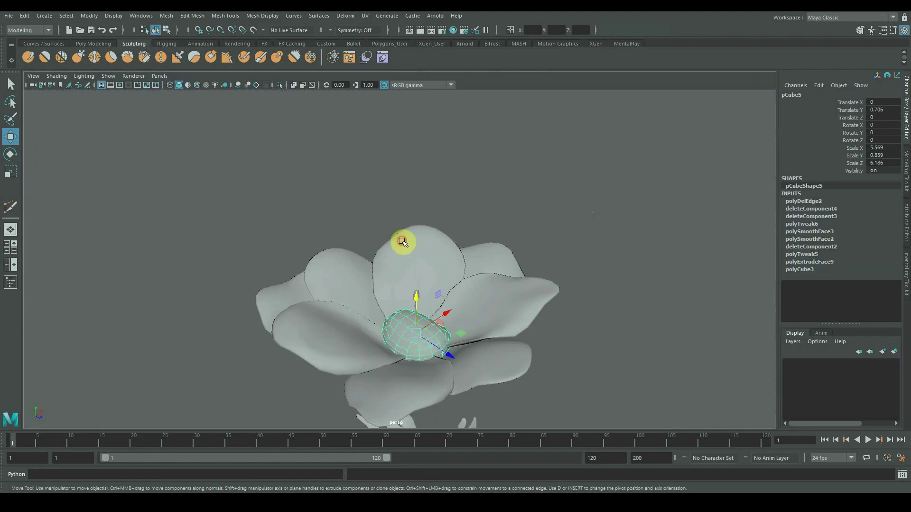
Step: Make the central dome pCube5 a live surface, then select the stamen and move its pivot to the filament's base
{"action": "left_click", "coordinate": [256, 29]}
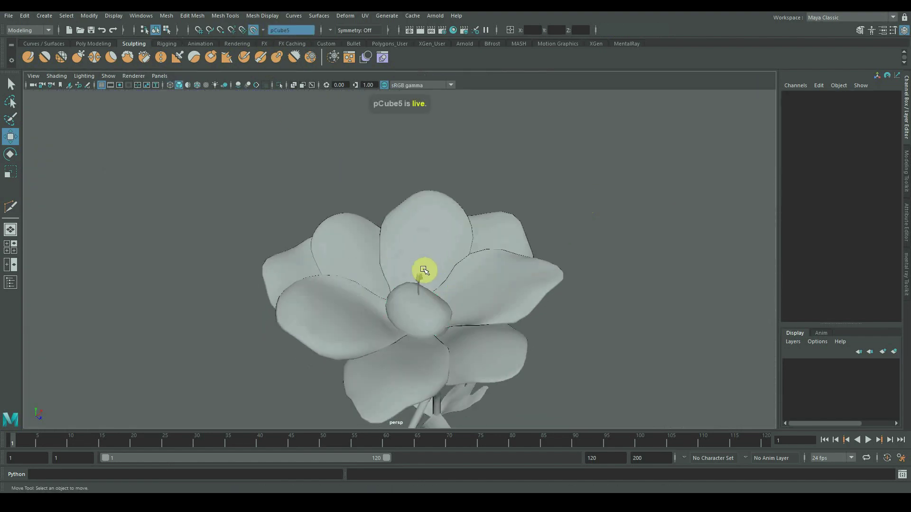
{"action": "left_click", "coordinate": [422, 264]}
{"action": "left_click_drag", "start_coordinate": [430, 291], "coordinate": [491, 272]}
{"action": "right_click_drag", "start_coordinate": [491, 272], "coordinate": [515, 280], "text": "alt"}
{"action": "left_click_drag", "start_coordinate": [503, 353], "coordinate": [492, 319], "text": "alt"}
{"action": "right_click_drag", "start_coordinate": [491, 319], "coordinate": [545, 323], "text": "alt"}
{"action": "middle_click_drag", "start_coordinate": [465, 312], "coordinate": [433, 236], "text": "alt"}
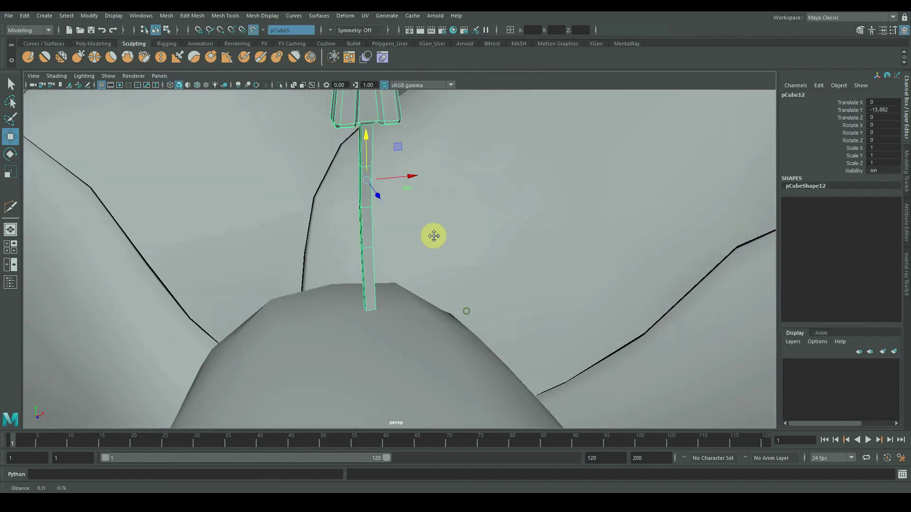
{"action": "left_click_drag", "start_coordinate": [433, 235], "coordinate": [413, 251], "text": "alt"}
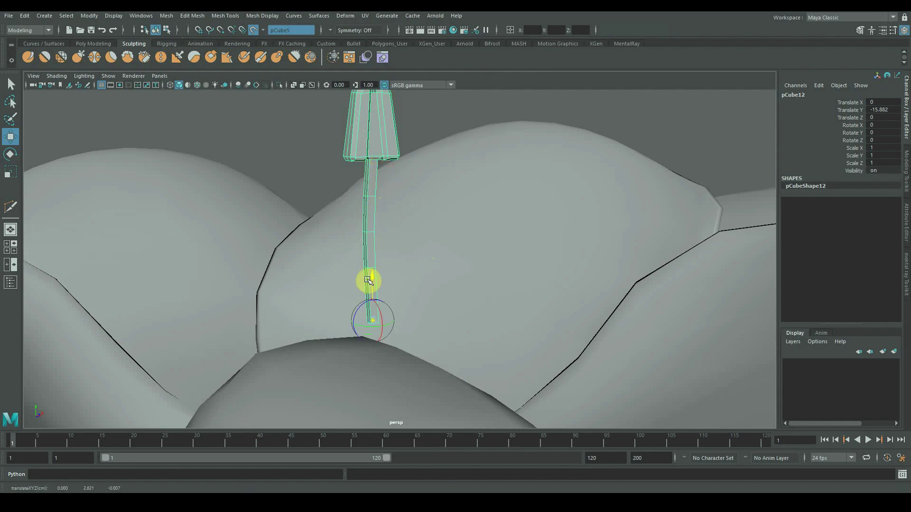
Step: Examine the stamen at its attachment point and the ring of stamens around the central dome from several angles
{"action": "right_click_drag", "start_coordinate": [446, 281], "coordinate": [421, 285], "text": "alt"}
{"action": "left_click_drag", "start_coordinate": [420, 285], "coordinate": [529, 307], "text": "alt"}
{"action": "right_click_drag", "start_coordinate": [528, 307], "coordinate": [289, 313], "text": "alt"}
{"action": "left_click_drag", "start_coordinate": [347, 252], "coordinate": [356, 286], "text": "alt"}
{"action": "key", "text": "space"}
{"action": "key", "text": "space"}
{"action": "right_click_drag", "start_coordinate": [266, 197], "coordinate": [403, 282], "text": "alt"}
{"action": "left_click", "coordinate": [180, 85]}
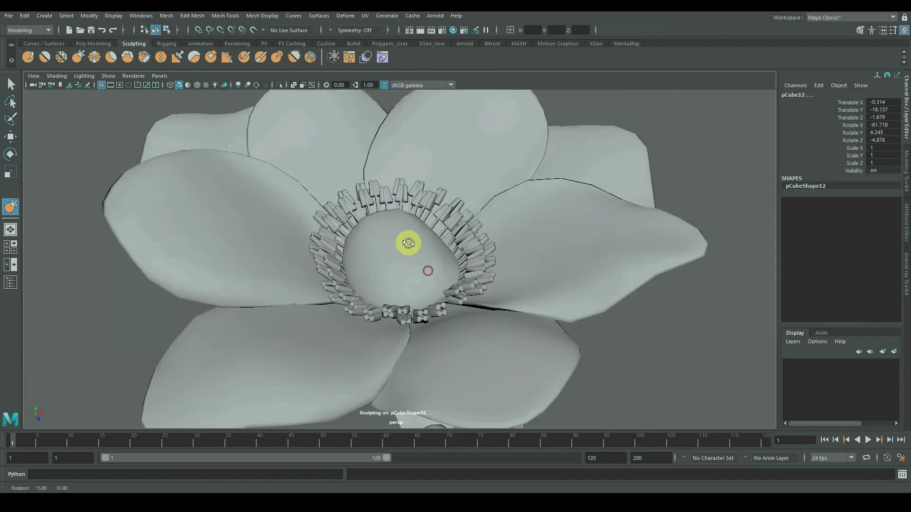
{"action": "mouse_move", "coordinate": [407, 240]}
{"action": "left_mouse_down", "text": "alt"}
{"action": "mouse_move", "coordinate": [376, 242]}
{"action": "mouse_move", "coordinate": [390, 246]}
{"action": "mouse_move", "coordinate": [467, 165]}
{"action": "mouse_move", "coordinate": [476, 248]}
{"action": "left_mouse_up", "text": "alt"}
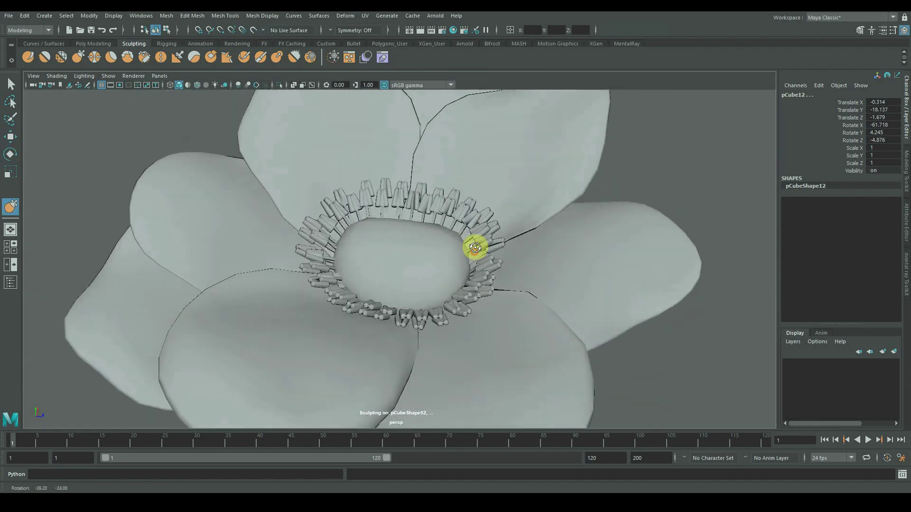
Step: Leave sculpting, select the stem pCube2 and make it a live surface
{"action": "key", "text": "q"}
{"action": "left_click", "coordinate": [663, 194]}
{"action": "scroll", "coordinate": [663, 194], "scroll_direction": "down", "scroll_amount": 4}
{"action": "mouse_move", "coordinate": [560, 271]}
{"action": "left_mouse_down", "text": "alt"}
{"action": "mouse_move", "coordinate": [514, 278]}
{"action": "mouse_move", "coordinate": [451, 256]}
{"action": "mouse_move", "coordinate": [473, 288]}
{"action": "left_mouse_up", "text": "alt"}
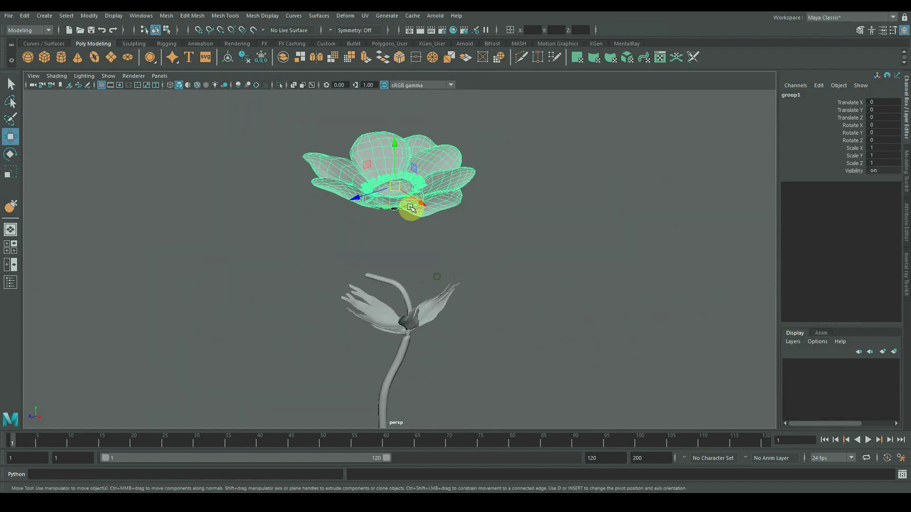
{"action": "left_click", "coordinate": [376, 285]}
{"action": "key", "text": "w"}
{"action": "left_click_drag", "start_coordinate": [376, 285], "coordinate": [452, 247], "text": "alt"}
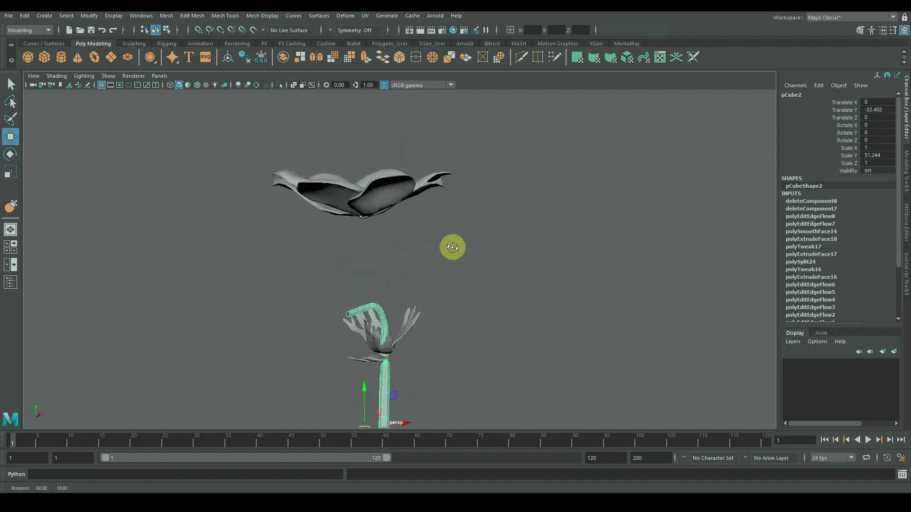
{"action": "middle_click_drag", "start_coordinate": [351, 264], "coordinate": [376, 211], "text": "alt"}
{"action": "right_click_drag", "start_coordinate": [376, 211], "coordinate": [466, 206], "text": "alt"}
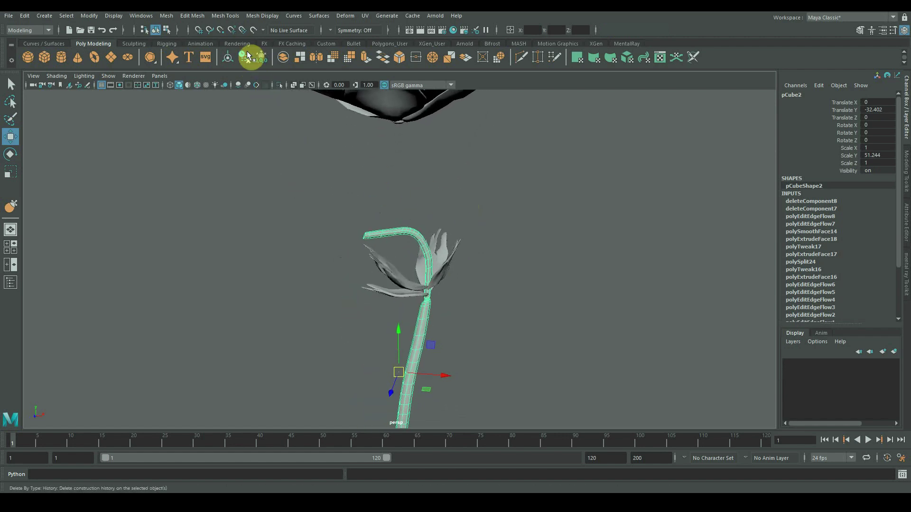
{"action": "left_click", "coordinate": [256, 31]}
Step: Select the flower head group and move it down toward the live stem
{"action": "left_click", "coordinate": [381, 125]}
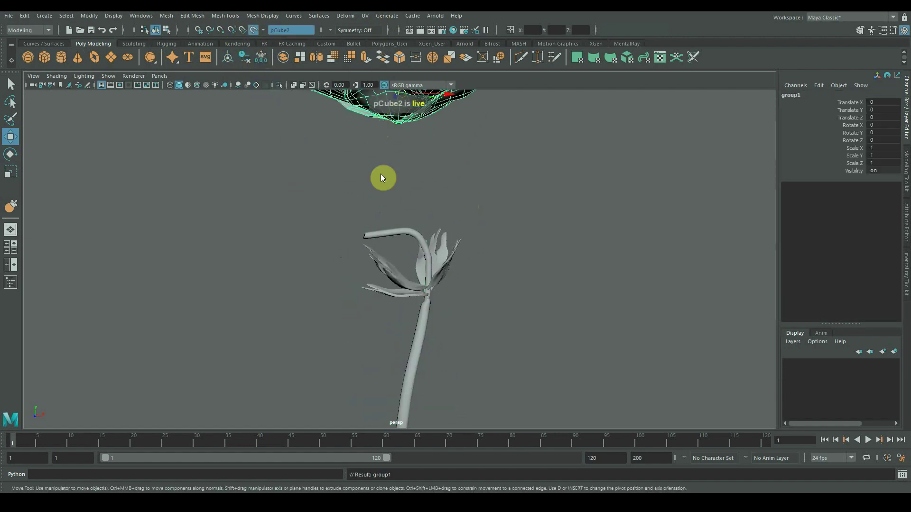
{"action": "left_click_drag", "start_coordinate": [383, 178], "coordinate": [372, 173]}
{"action": "left_click_drag", "start_coordinate": [384, 254], "coordinate": [398, 233], "text": "alt"}
{"action": "right_click_drag", "start_coordinate": [410, 285], "coordinate": [493, 293], "text": "alt"}
{"action": "middle_click_drag", "start_coordinate": [399, 334], "coordinate": [413, 277], "text": "alt"}
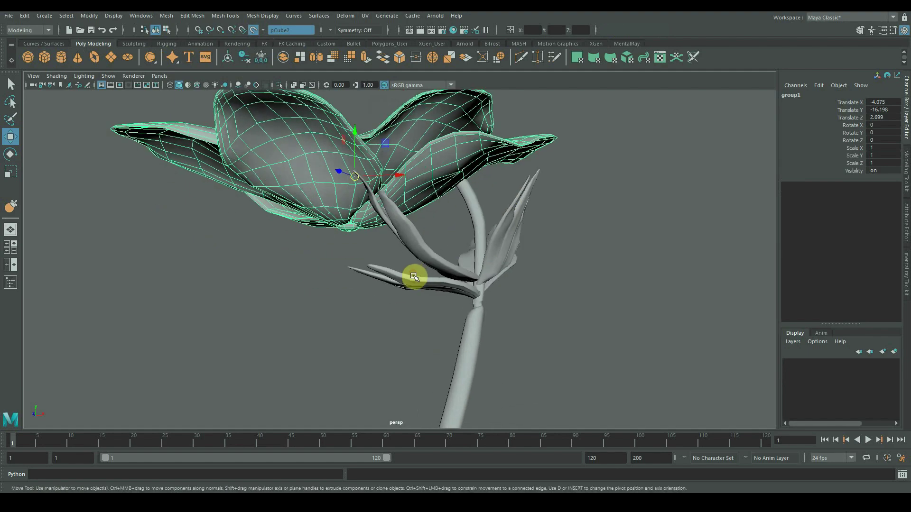
Step: Turn off the live surface and move the flower head group's pivot to the cap at its base
{"action": "right_click_drag", "start_coordinate": [372, 236], "coordinate": [412, 242], "text": "alt"}
{"action": "left_click_drag", "start_coordinate": [412, 243], "coordinate": [417, 231], "text": "alt"}
{"action": "left_click_drag", "start_coordinate": [350, 149], "coordinate": [350, 167]}
{"action": "left_click", "coordinate": [253, 30]}
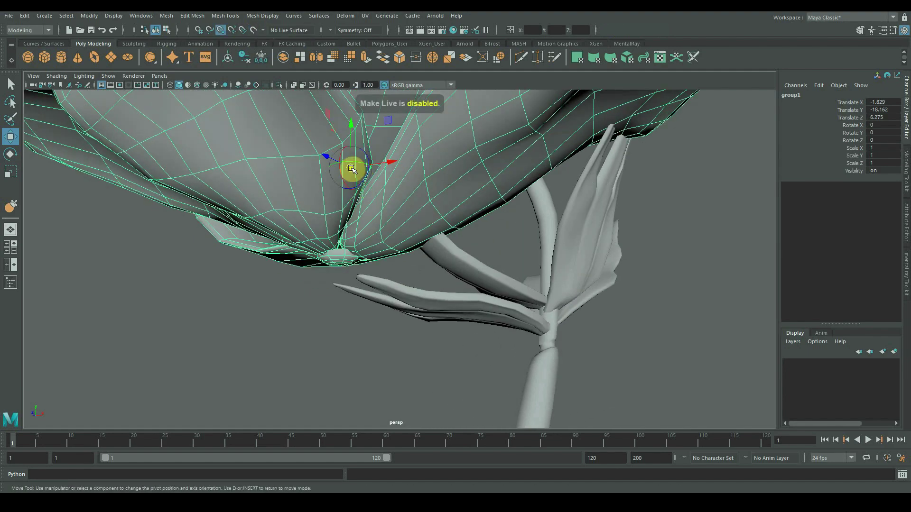
{"action": "left_click_drag", "start_coordinate": [337, 264], "coordinate": [367, 213], "text": "alt"}
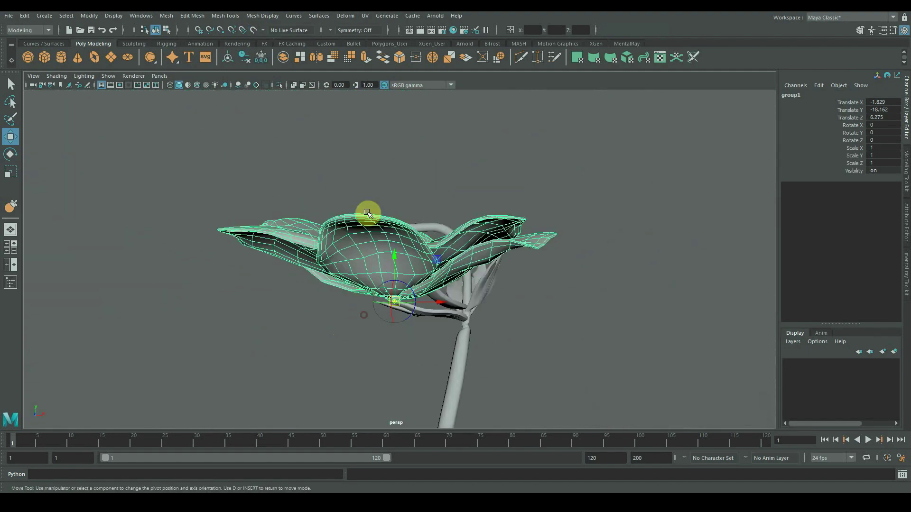
Step: Make the stem live again and select the flower head group to place it at the stem's tip
{"action": "left_click", "coordinate": [465, 365]}
{"action": "left_click", "coordinate": [255, 30]}
{"action": "left_click", "coordinate": [407, 280]}
{"action": "key", "text": "Up"}
Step: Rotate the flower head group so it faces outward from the curved end of the stem
{"action": "key", "text": "e"}
{"action": "left_click_drag", "start_coordinate": [371, 261], "coordinate": [433, 252]}
{"action": "left_click_drag", "start_coordinate": [378, 237], "coordinate": [403, 240]}
{"action": "left_click_drag", "start_coordinate": [536, 247], "coordinate": [214, 248], "text": "alt"}
{"action": "right_click_drag", "start_coordinate": [213, 248], "coordinate": [498, 284], "text": "alt"}
{"action": "left_click_drag", "start_coordinate": [501, 285], "coordinate": [647, 288], "text": "alt"}
{"action": "right_click_drag", "start_coordinate": [648, 288], "coordinate": [332, 289], "text": "alt"}
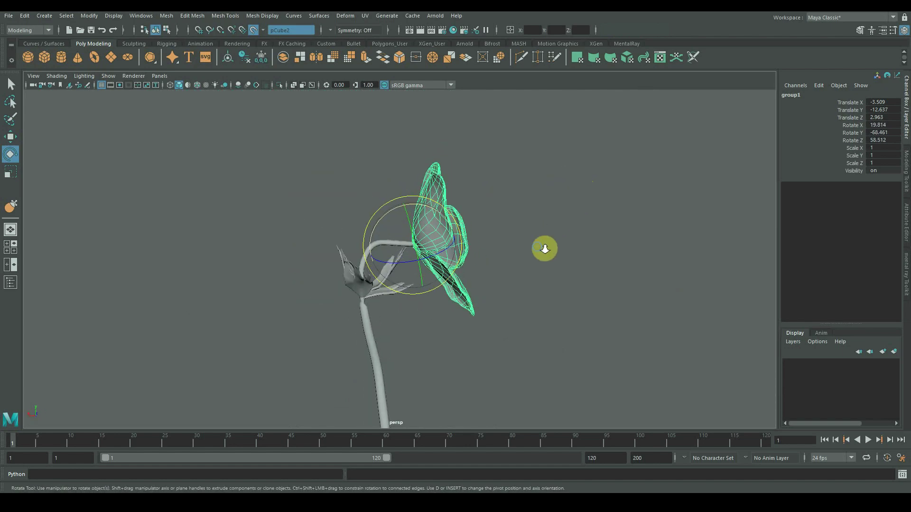
Step: Switch the stem to vertex editing and select the vertices at its tip
{"action": "right_click_drag", "start_coordinate": [544, 248], "coordinate": [596, 294], "text": "alt"}
{"action": "left_click", "coordinate": [597, 295]}
{"action": "left_click", "coordinate": [378, 239]}
{"action": "right_click_drag", "start_coordinate": [378, 238], "coordinate": [422, 265], "text": "alt"}
{"action": "left_click_drag", "start_coordinate": [422, 265], "coordinate": [376, 215], "text": "alt"}
{"action": "right_click_drag", "start_coordinate": [376, 216], "coordinate": [330, 214]}
{"action": "left_click_drag", "start_coordinate": [330, 214], "coordinate": [372, 197], "text": "alt"}
{"action": "left_click_drag", "start_coordinate": [368, 192], "coordinate": [444, 255]}
{"action": "key", "text": "f"}
{"action": "right_click_drag", "start_coordinate": [444, 254], "coordinate": [389, 228], "text": "alt"}
{"action": "left_click_drag", "start_coordinate": [389, 228], "coordinate": [294, 258], "text": "alt"}
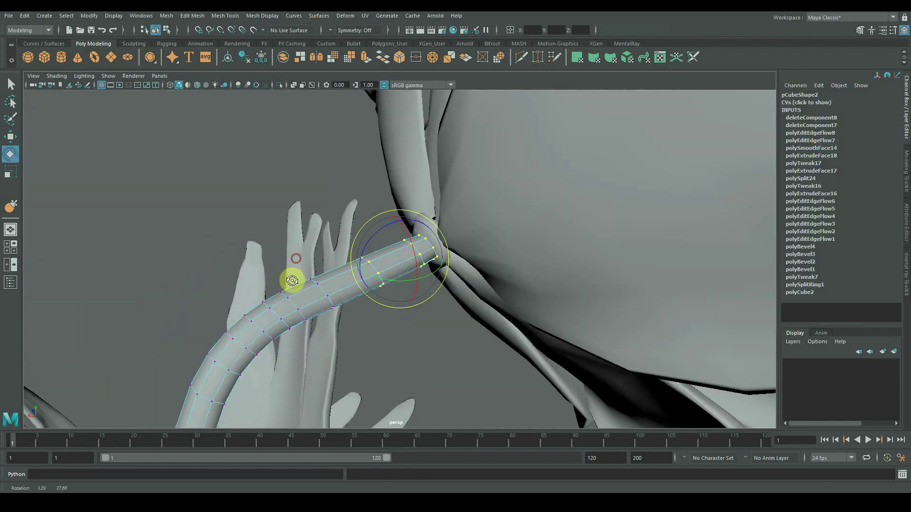
Step: Move the stem's tip vertices up and back from the flower head in the front view, undoing a trial rotation
{"action": "right_click_drag", "start_coordinate": [293, 280], "coordinate": [270, 221], "text": "alt"}
{"action": "left_click_drag", "start_coordinate": [271, 222], "coordinate": [300, 196], "text": "alt"}
{"action": "key", "text": "space"}
{"action": "key", "text": "space"}
{"action": "right_click_drag", "start_coordinate": [326, 340], "coordinate": [299, 308], "text": "alt"}
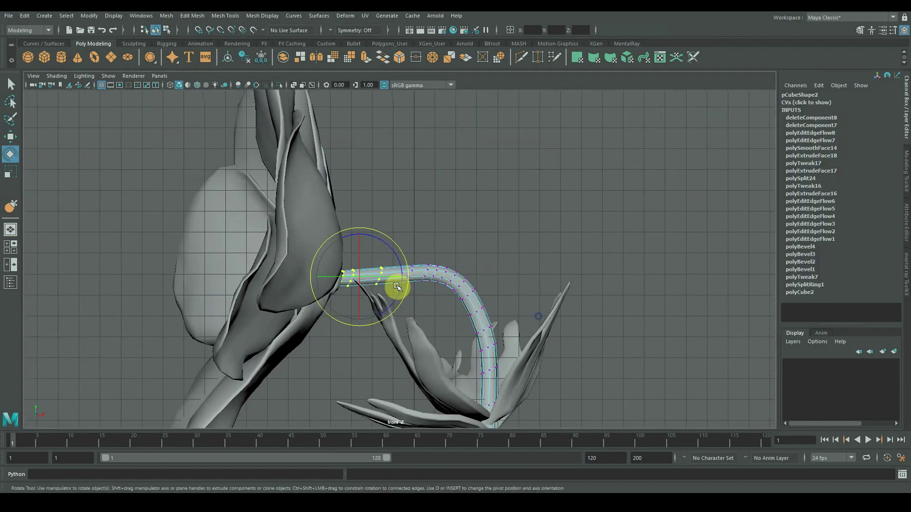
{"action": "left_click_drag", "start_coordinate": [398, 286], "coordinate": [343, 312]}
{"action": "key", "text": "ctrl+z"}
{"action": "key", "text": "w"}
{"action": "left_click_drag", "start_coordinate": [389, 246], "coordinate": [429, 199]}
Step: Convert the stem tip selection to faces and rotate them diagonally upward in the front view
{"action": "key", "text": "q"}
{"action": "right_click", "coordinate": [401, 218], "text": "ctrl"}
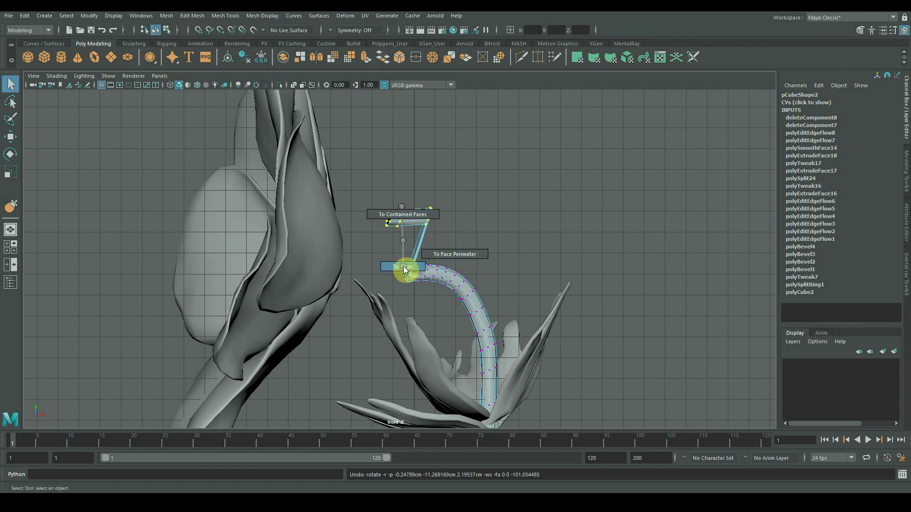
{"action": "left_click", "coordinate": [404, 268]}
{"action": "key", "text": "e"}
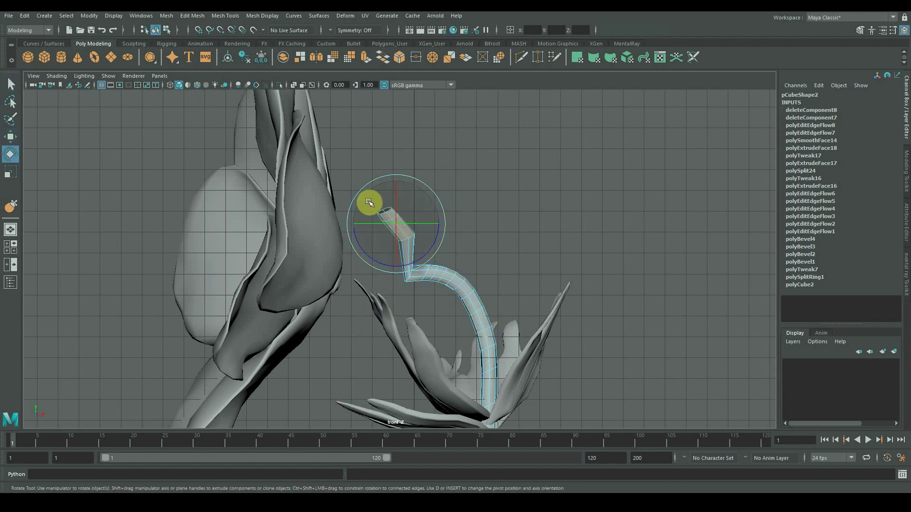
{"action": "key", "text": "space"}
{"action": "key", "text": "space"}
Step: Reposition and rotate the stem tip faces across the side, front and top views to align the tip
{"action": "right_click_drag", "start_coordinate": [575, 370], "coordinate": [504, 283], "text": "alt"}
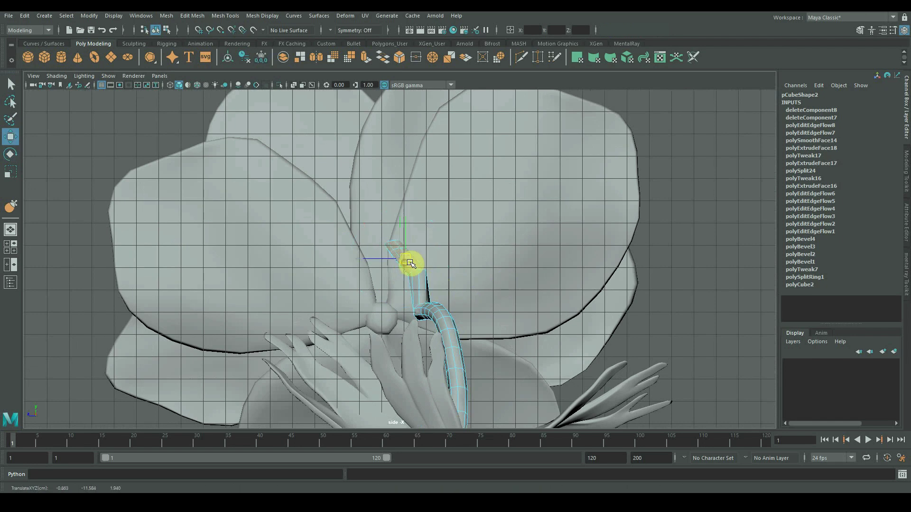
{"action": "key", "text": "space"}
{"action": "key", "text": "space"}
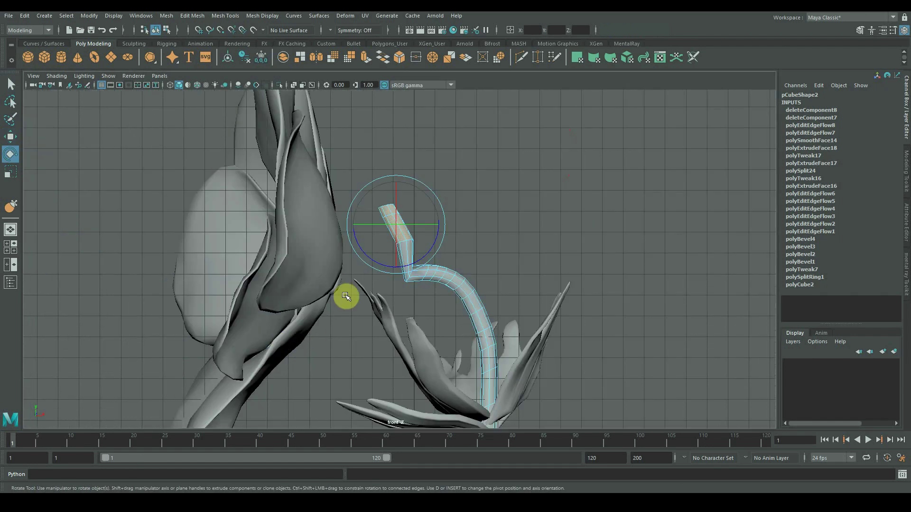
{"action": "key", "text": "space"}
{"action": "key", "text": "space"}
{"action": "key", "text": "space"}
{"action": "key", "text": "space"}
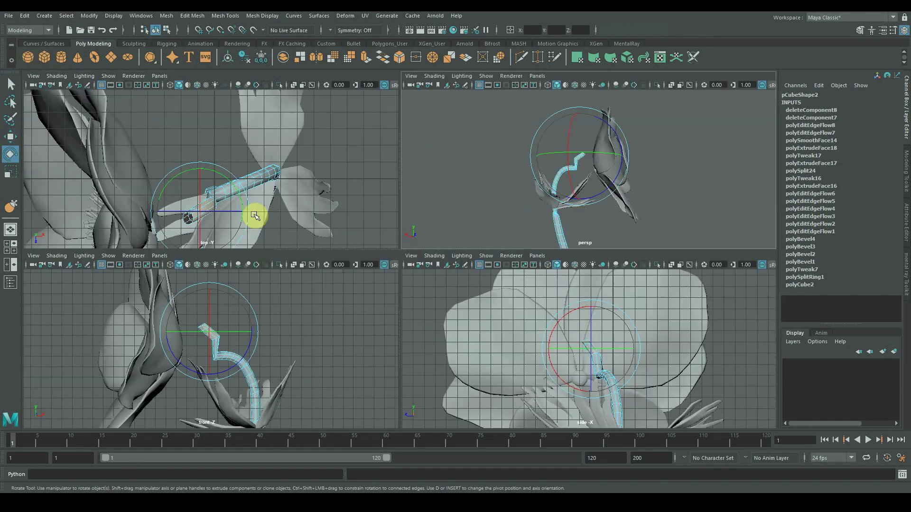
{"action": "key", "text": "space"}
{"action": "key", "text": "w"}
{"action": "key", "text": "space"}
{"action": "key", "text": "space"}
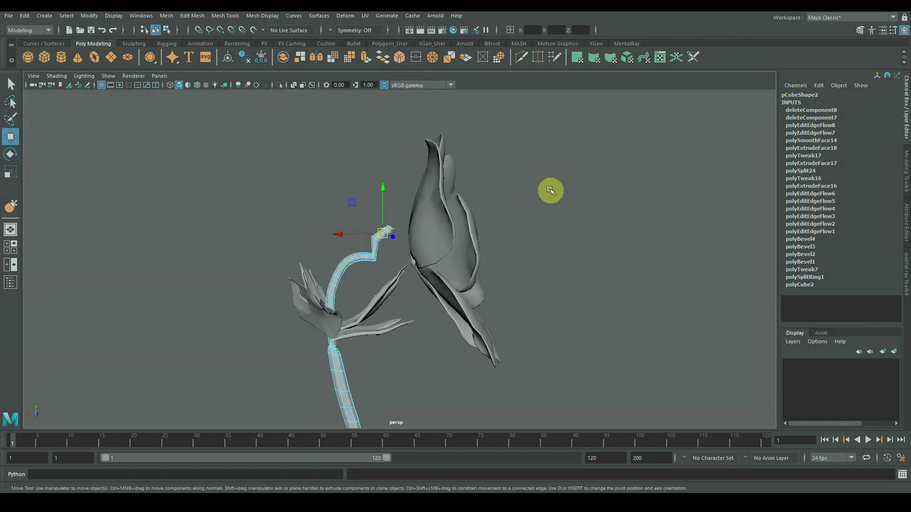
Step: Delete the surplus edge loops at the kink near the stem's tip
{"action": "key", "text": "f"}
{"action": "right_click_drag", "start_coordinate": [555, 330], "coordinate": [407, 346], "text": "alt"}
{"action": "middle_click_drag", "start_coordinate": [380, 354], "coordinate": [464, 263], "text": "alt"}
{"action": "right_click_drag", "start_coordinate": [463, 263], "coordinate": [458, 237]}
{"action": "left_click", "coordinate": [456, 250]}
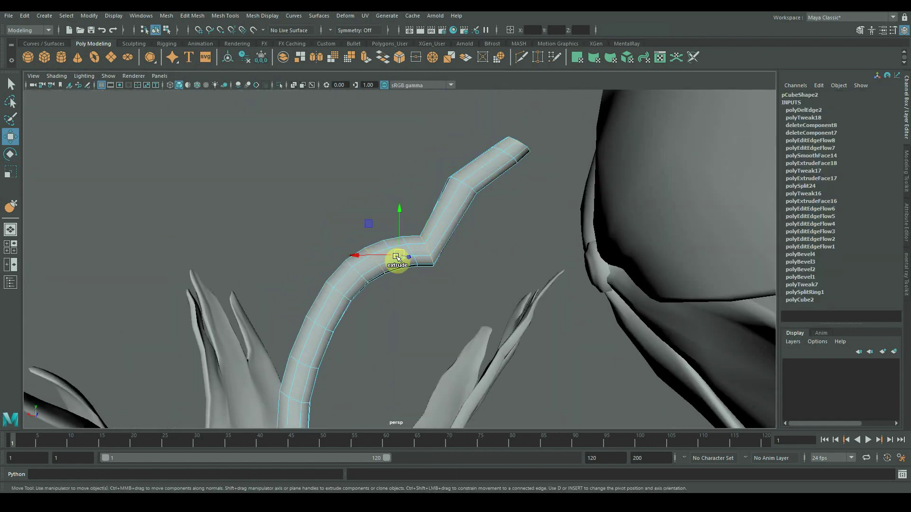
Step: Apply Edit Edge Flow to successive edge loops along the upper stem to smooth its curve
{"action": "right_click_drag", "start_coordinate": [403, 255], "coordinate": [386, 350], "text": "shift"}
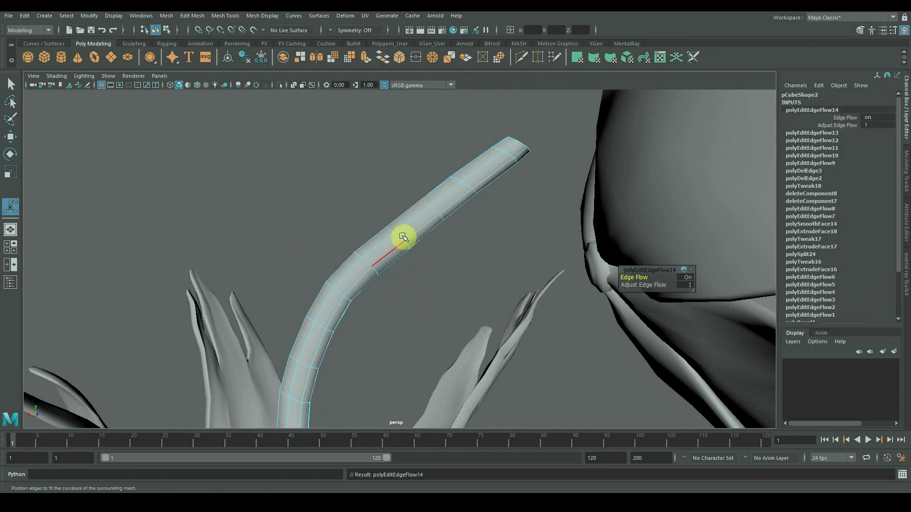
{"action": "left_click", "coordinate": [364, 259]}
{"action": "key", "text": "g"}
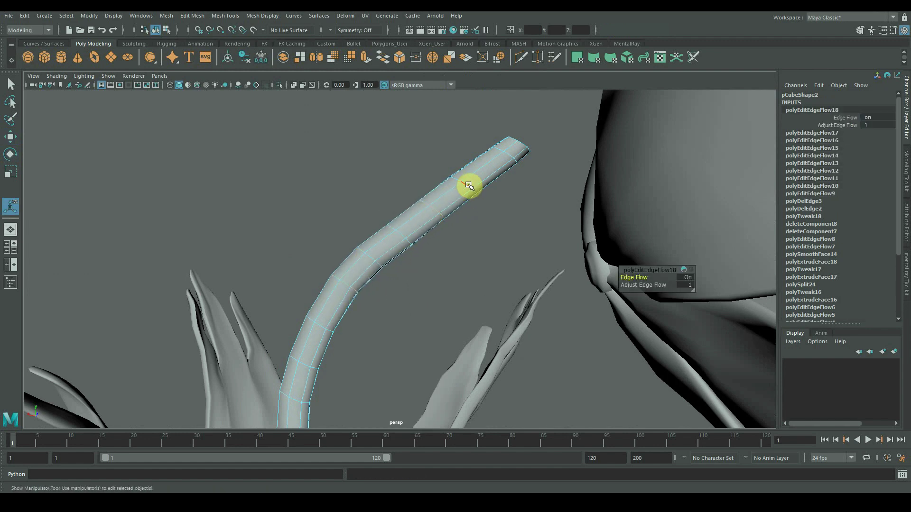
{"action": "double_click", "coordinate": [469, 185]}
{"action": "key", "text": "g"}
{"action": "scroll", "coordinate": [427, 204], "scroll_direction": "down", "scroll_amount": 3}
{"action": "left_click_drag", "start_coordinate": [349, 223], "coordinate": [462, 278], "text": "alt"}
{"action": "scroll", "coordinate": [427, 225], "scroll_direction": "up", "scroll_amount": 2}
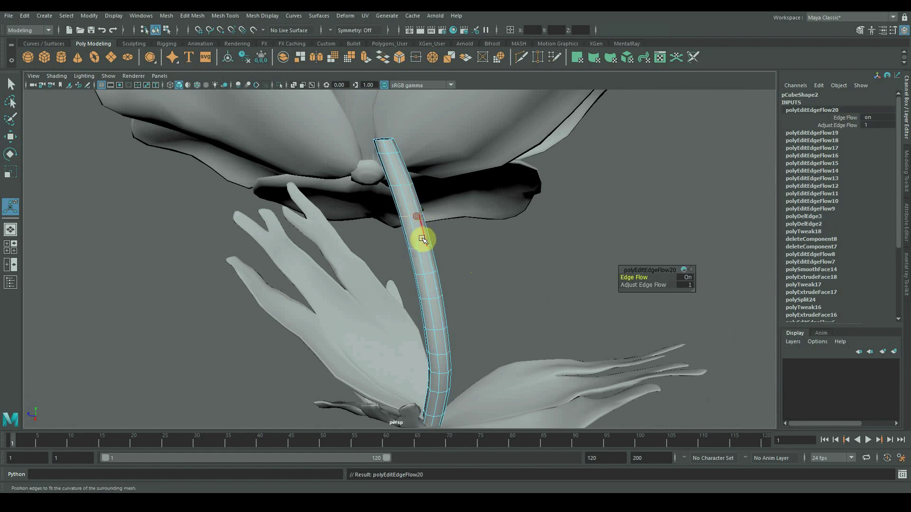
{"action": "left_click", "coordinate": [545, 280]}
{"action": "left_click_drag", "start_coordinate": [545, 281], "coordinate": [490, 228], "text": "alt"}
{"action": "scroll", "coordinate": [517, 240], "scroll_direction": "down", "scroll_amount": 2}
Step: Make the smoothed stem a live surface and snap the flower head group onto its tip
{"action": "left_click", "coordinate": [512, 247]}
{"action": "key", "text": "Up"}
{"action": "left_click", "coordinate": [413, 202]}
{"action": "left_click", "coordinate": [395, 262]}
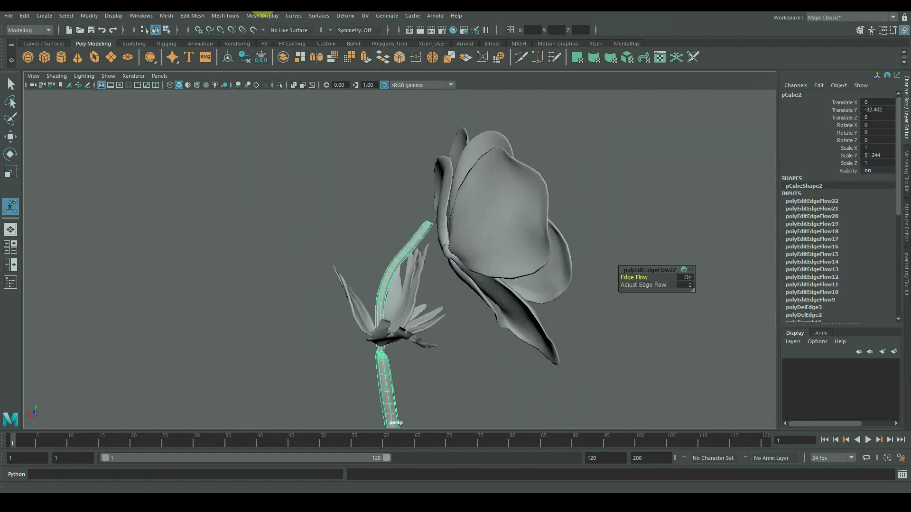
{"action": "left_click", "coordinate": [482, 187]}
{"action": "left_click_drag", "start_coordinate": [481, 187], "coordinate": [285, 282], "text": "alt"}
{"action": "key", "text": "w"}
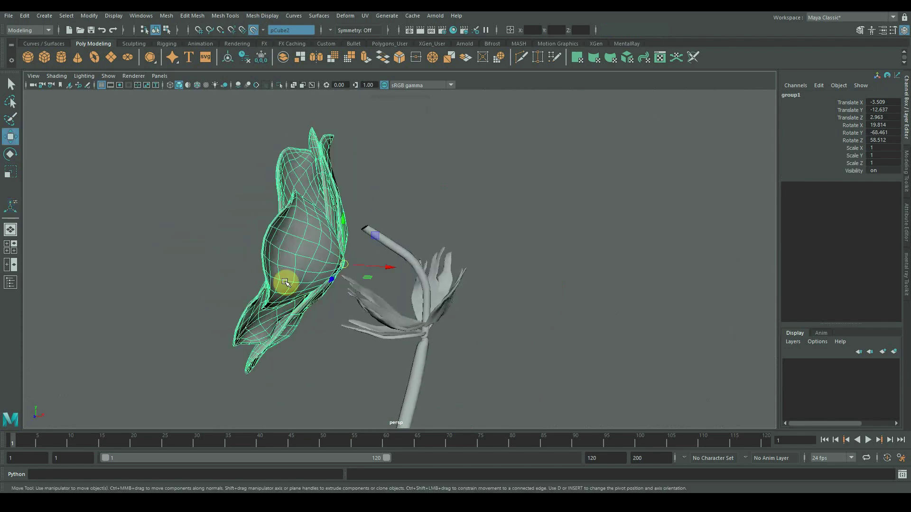
{"action": "middle_click_drag", "start_coordinate": [285, 282], "coordinate": [362, 228]}
{"action": "left_click_drag", "start_coordinate": [362, 227], "coordinate": [425, 193], "text": "alt"}
Step: Rotate the flower head group to about 2.9, -70 and 56.7 degrees, then turn off the live surface
{"action": "key", "text": "e"}
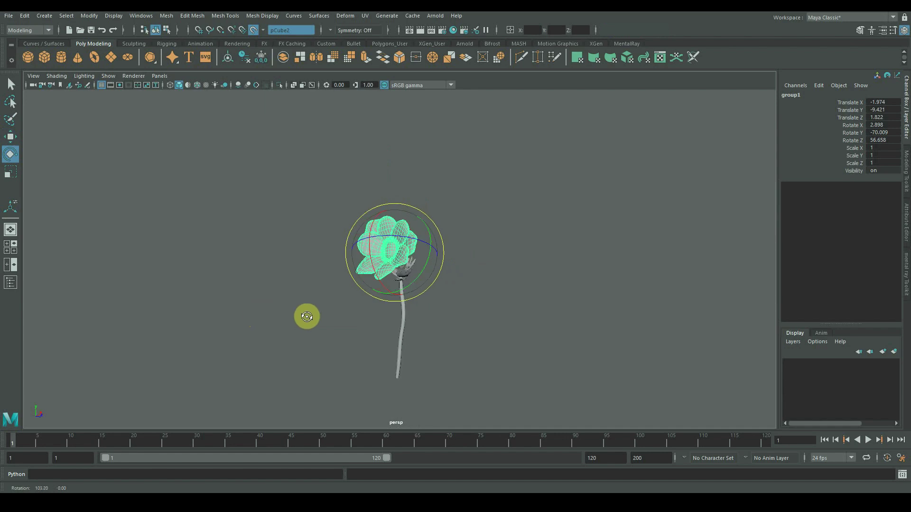
{"action": "left_click", "coordinate": [495, 338]}
{"action": "left_click_drag", "start_coordinate": [487, 352], "coordinate": [602, 344], "text": "alt"}
{"action": "right_click_drag", "start_coordinate": [549, 329], "coordinate": [740, 332], "text": "alt"}
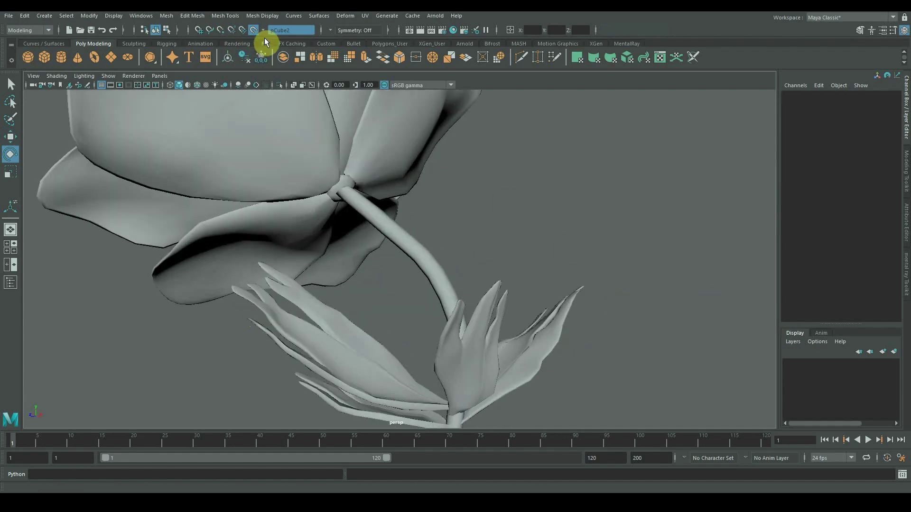
{"action": "left_click", "coordinate": [253, 31]}
Step: Adjust the flower head group's position so its cap meets the open end of the stem
{"action": "right_click_drag", "start_coordinate": [341, 183], "coordinate": [402, 213], "text": "alt"}
{"action": "left_click_drag", "start_coordinate": [402, 213], "coordinate": [413, 291], "text": "alt"}
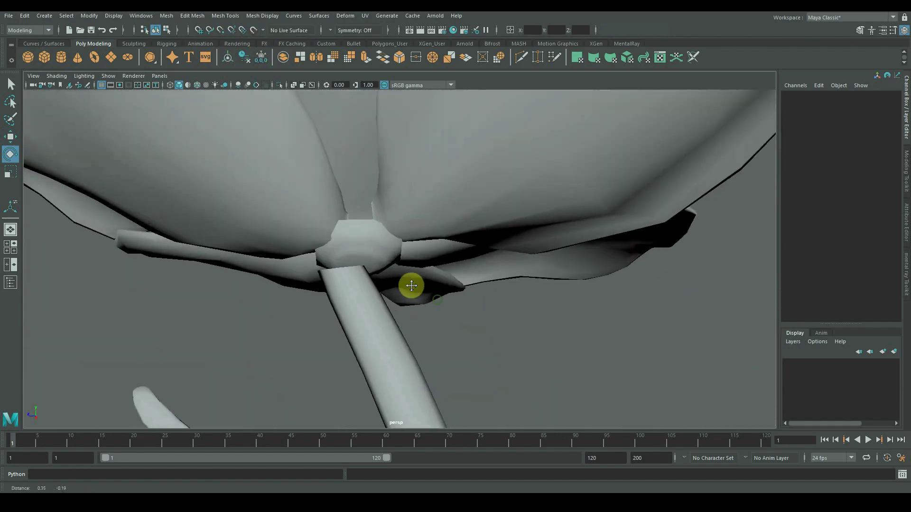
{"action": "left_click", "coordinate": [372, 251]}
{"action": "left_click_drag", "start_coordinate": [372, 251], "coordinate": [326, 329], "text": "alt"}
{"action": "key", "text": "space"}
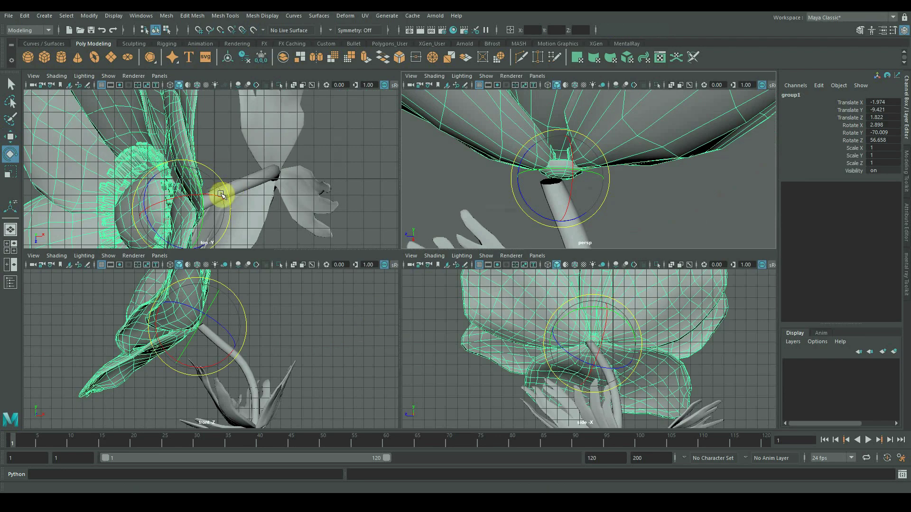
{"action": "key", "text": "w"}
{"action": "key", "text": "space"}
{"action": "left_click_drag", "start_coordinate": [304, 270], "coordinate": [275, 293]}
{"action": "left_click_drag", "start_coordinate": [275, 293], "coordinate": [363, 321], "text": "alt"}
Step: Combine the cap pCube17 with the stem and delete the cap's faces facing the stem
{"action": "left_click", "coordinate": [356, 352]}
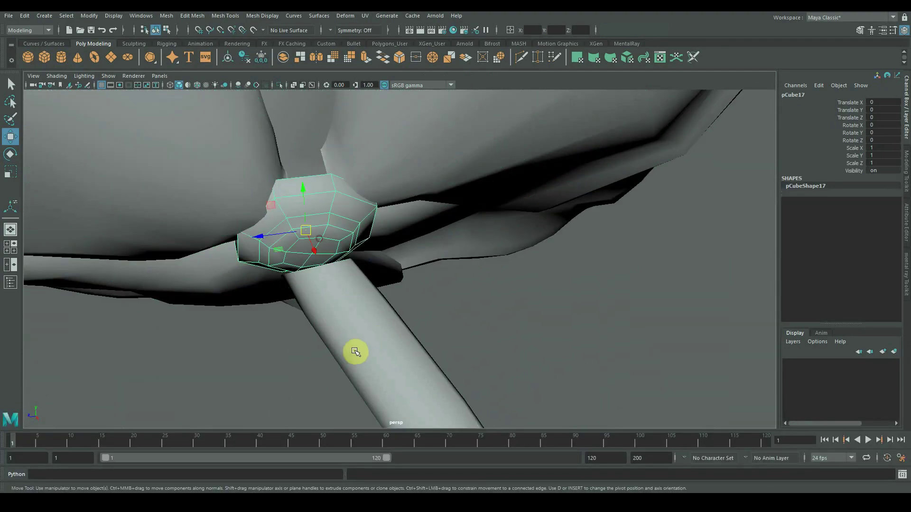
{"action": "right_click_drag", "start_coordinate": [351, 269], "coordinate": [353, 442], "text": "shift"}
{"action": "right_click_drag", "start_coordinate": [322, 219], "coordinate": [324, 251]}
{"action": "left_click", "coordinate": [292, 241]}
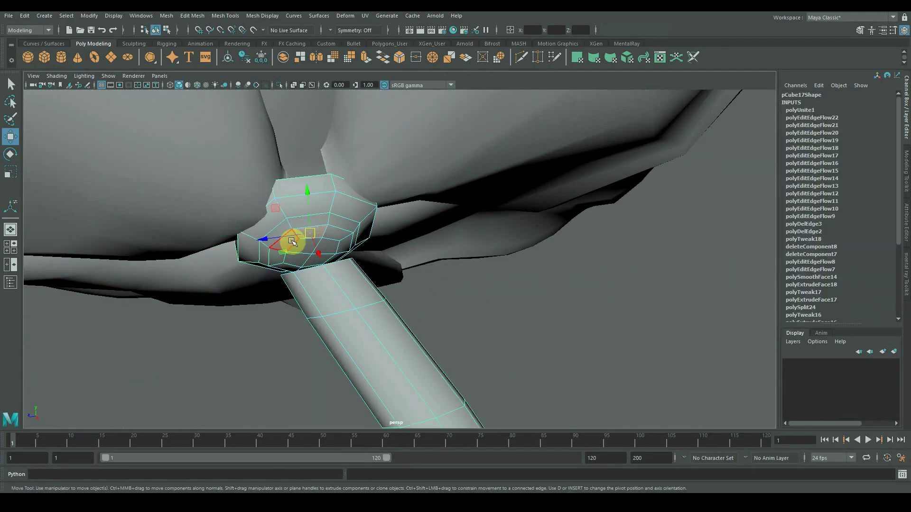
{"action": "key", "text": "Delete"}
Step: Bridge the cap's open border edges to the stem's open end
{"action": "left_click_drag", "start_coordinate": [358, 325], "coordinate": [362, 294], "text": "alt"}
{"action": "right_click_drag", "start_coordinate": [362, 295], "coordinate": [361, 261]}
{"action": "left_click_drag", "start_coordinate": [354, 278], "coordinate": [302, 281], "text": "alt"}
{"action": "double_click", "coordinate": [305, 258]}
{"action": "right_click_drag", "start_coordinate": [309, 287], "coordinate": [285, 332], "text": "shift"}
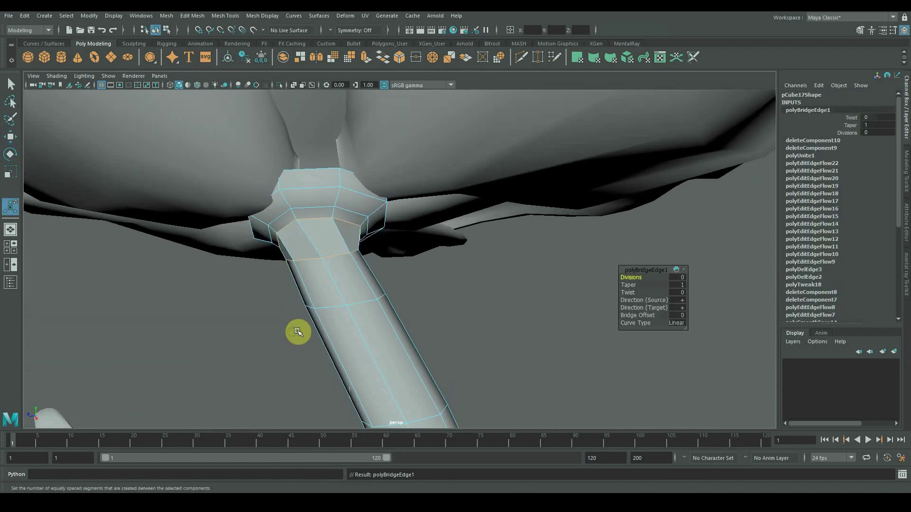
Step: Apply Edit Edge Flow to the edge loops around the joint between cap and stem
{"action": "left_click_drag", "start_coordinate": [299, 330], "coordinate": [378, 317], "text": "alt"}
{"action": "double_click", "coordinate": [344, 261]}
{"action": "key", "text": "g"}
{"action": "double_click", "coordinate": [386, 297]}
{"action": "key", "text": "g"}
{"action": "double_click", "coordinate": [346, 266]}
{"action": "key", "text": "g"}
{"action": "key", "text": "g"}
Step: Soften the edges of the combined cap and stem mesh
{"action": "left_click", "coordinate": [396, 299]}
{"action": "right_click_drag", "start_coordinate": [394, 298], "coordinate": [480, 298], "text": "shift"}
{"action": "left_click", "coordinate": [533, 301]}
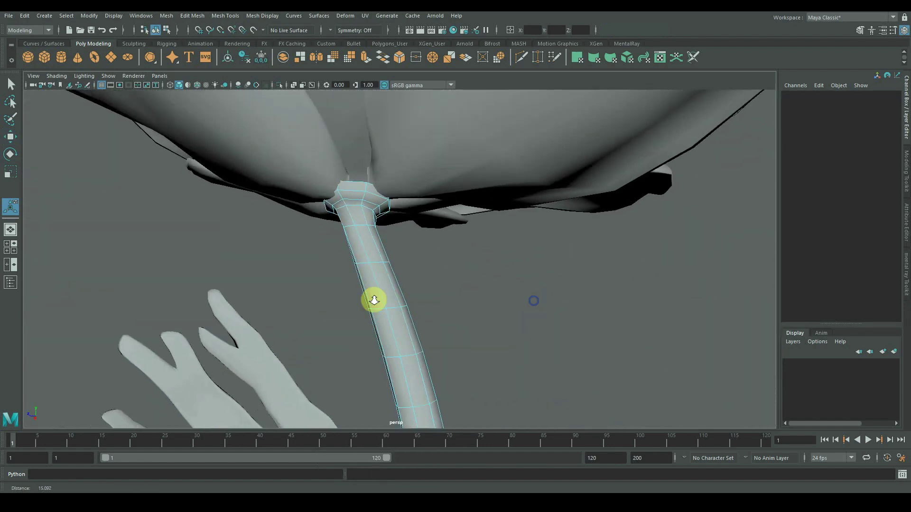
Step: Examine the joint between the stem, the cap and the petals from several sides
{"action": "left_click_drag", "start_coordinate": [375, 301], "coordinate": [427, 248], "text": "alt"}
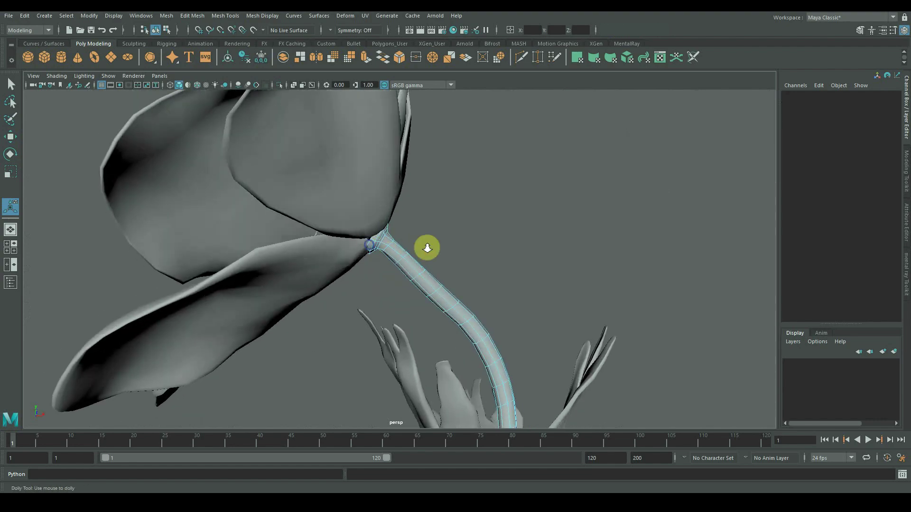
{"action": "right_click_drag", "start_coordinate": [427, 248], "coordinate": [480, 252], "text": "alt"}
{"action": "left_click_drag", "start_coordinate": [455, 249], "coordinate": [354, 220], "text": "alt"}
{"action": "left_click", "coordinate": [364, 218]}
{"action": "right_click_drag", "start_coordinate": [455, 236], "coordinate": [256, 258], "text": "alt"}
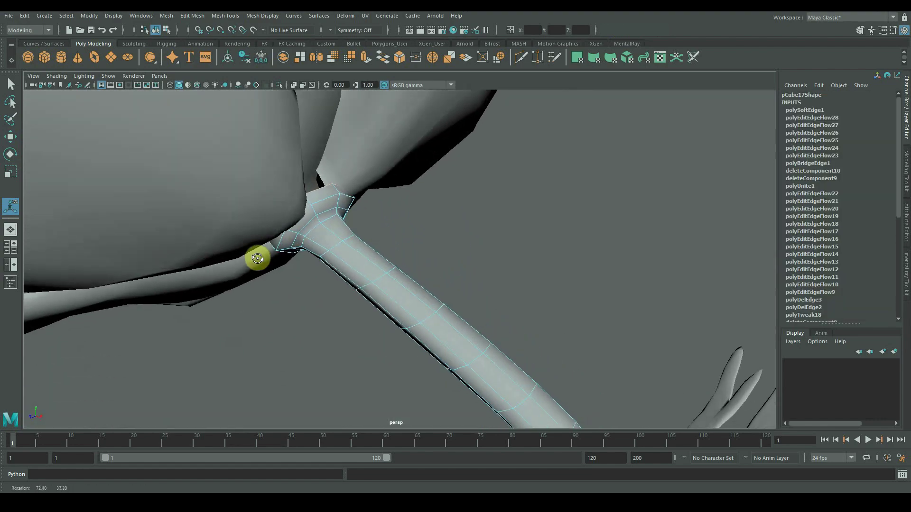
{"action": "left_click_drag", "start_coordinate": [256, 258], "coordinate": [293, 226], "text": "alt"}
{"action": "scroll", "coordinate": [343, 241], "scroll_direction": "down", "scroll_amount": 1}
{"action": "left_click_drag", "start_coordinate": [284, 234], "coordinate": [256, 227]}
{"action": "left_click_drag", "start_coordinate": [251, 232], "coordinate": [534, 279], "text": "alt"}
{"action": "left_click", "coordinate": [492, 203]}
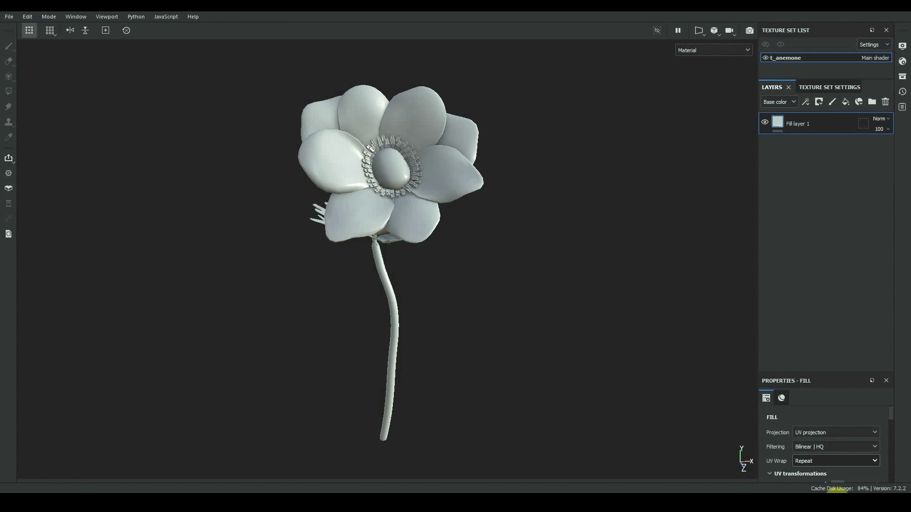
Step: Set the base color of Fill layer 1 to a saturated green
{"action": "scroll", "coordinate": [832, 448], "scroll_direction": "down", "scroll_amount": 5}
{"action": "left_click_drag", "start_coordinate": [816, 372], "coordinate": [814, 292]}
{"action": "left_click", "coordinate": [824, 430]}
{"action": "left_click", "coordinate": [846, 361]}
{"action": "left_click", "coordinate": [858, 387]}
{"action": "left_click_drag", "start_coordinate": [860, 390], "coordinate": [861, 382]}
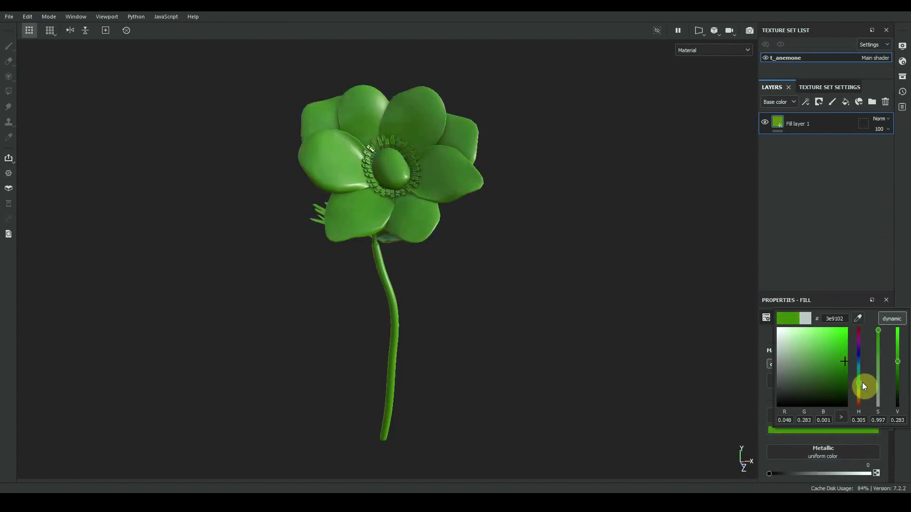
Step: Limit the green Fill layer 1 to the stem and leaves by filling those meshes in its black mask
{"action": "key", "text": "4"}
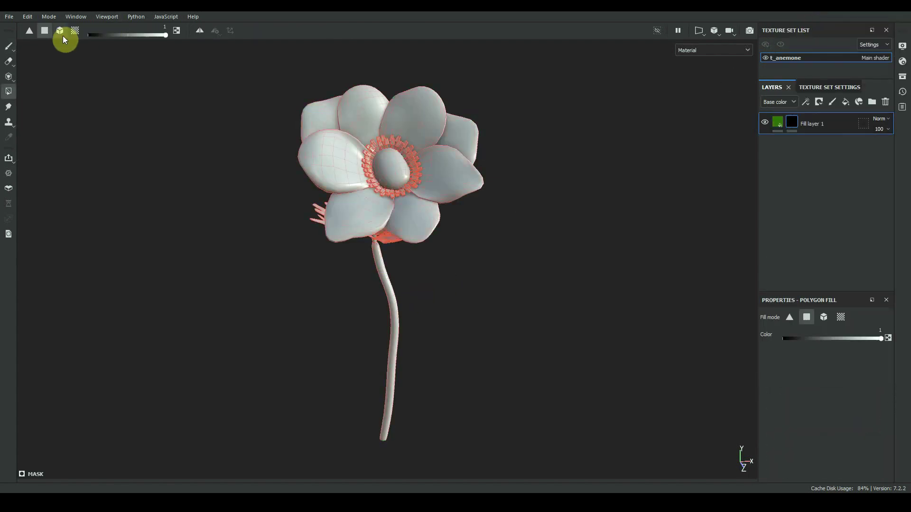
{"action": "left_click_drag", "start_coordinate": [334, 261], "coordinate": [397, 253], "text": "alt"}
{"action": "left_click", "coordinate": [325, 223]}
Step: Reveal the blue Fill layer 2 on the petals by filling their meshes in its black mask
{"action": "key", "text": "1"}
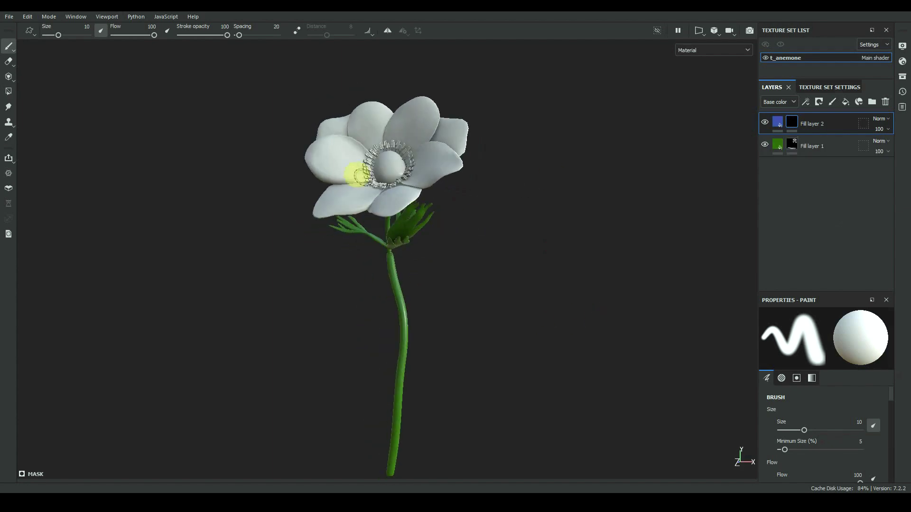
{"action": "key", "text": "4"}
{"action": "left_click", "coordinate": [340, 164]}
{"action": "left_click", "coordinate": [332, 122]}
{"action": "left_click", "coordinate": [357, 198]}
Step: Examine the stamens and flower centre up close in the 3D and UV views
{"action": "scroll", "coordinate": [407, 181], "scroll_direction": "up", "scroll_amount": 6}
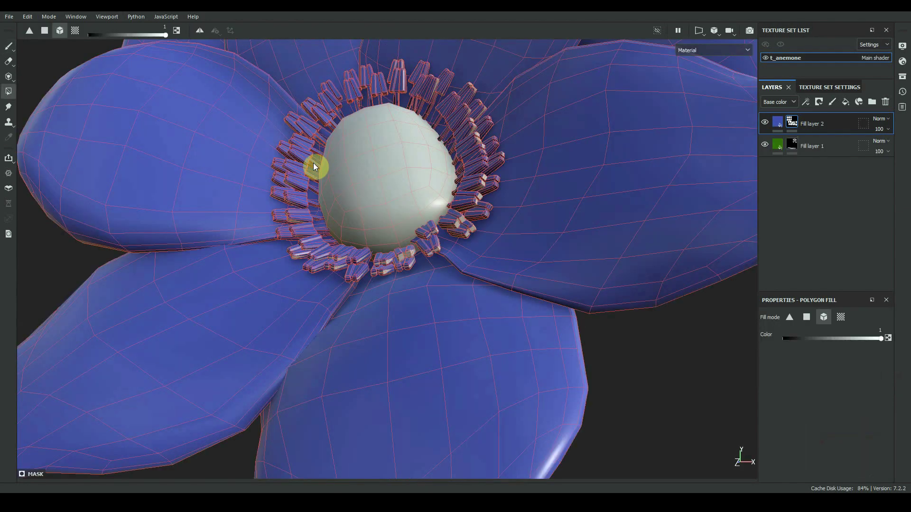
{"action": "scroll", "coordinate": [428, 271], "scroll_direction": "down", "scroll_amount": 3}
{"action": "left_click_drag", "start_coordinate": [433, 133], "coordinate": [415, 435], "text": "alt"}
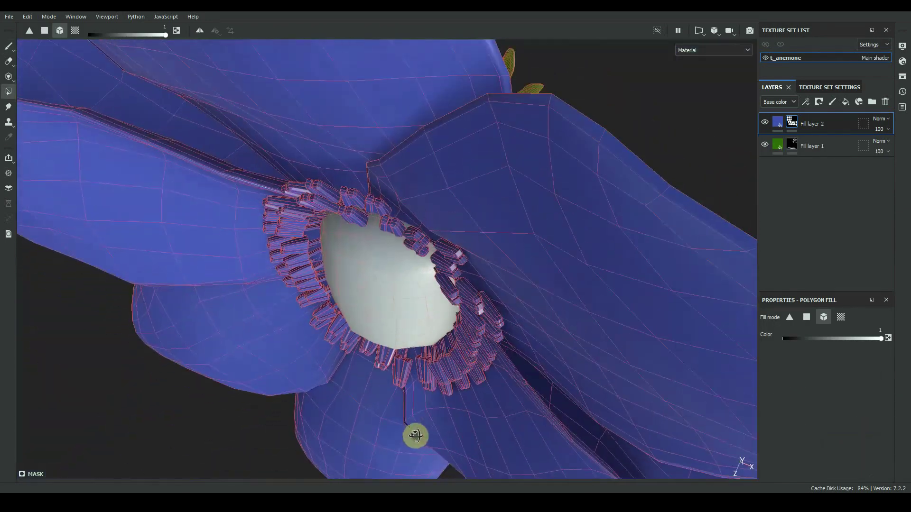
{"action": "key", "text": "c"}
{"action": "left_click_drag", "start_coordinate": [507, 328], "coordinate": [517, 328], "text": "alt"}
{"action": "scroll", "coordinate": [517, 327], "scroll_direction": "up", "scroll_amount": 2}
{"action": "key", "text": "F3"}
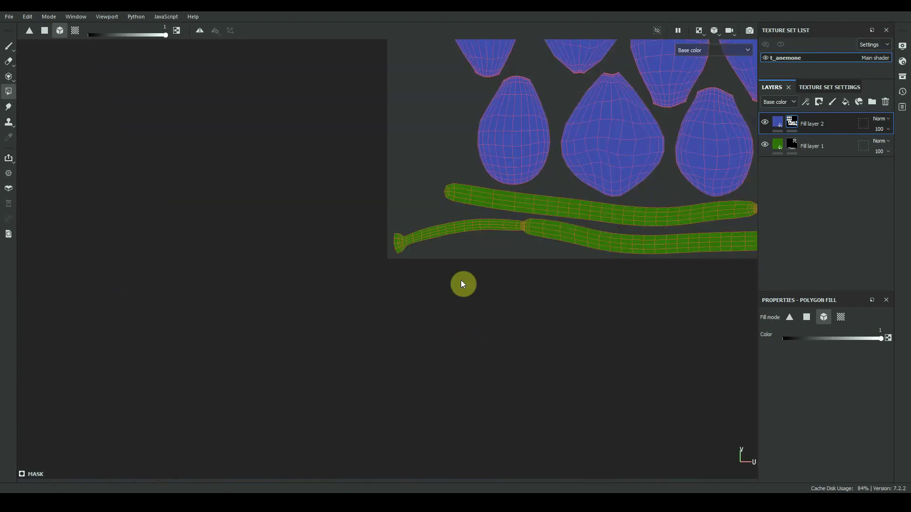
{"action": "middle_click_drag", "start_coordinate": [461, 283], "coordinate": [385, 423], "text": "alt"}
{"action": "scroll", "coordinate": [396, 269], "scroll_direction": "up", "scroll_amount": 6}
{"action": "key", "text": "F2"}
{"action": "scroll", "coordinate": [475, 365], "scroll_direction": "down", "scroll_amount": 4}
{"action": "left_click_drag", "start_coordinate": [475, 365], "coordinate": [506, 348], "text": "alt"}
{"action": "key", "text": "m"}
{"action": "scroll", "coordinate": [507, 348], "scroll_direction": "down", "scroll_amount": 3}
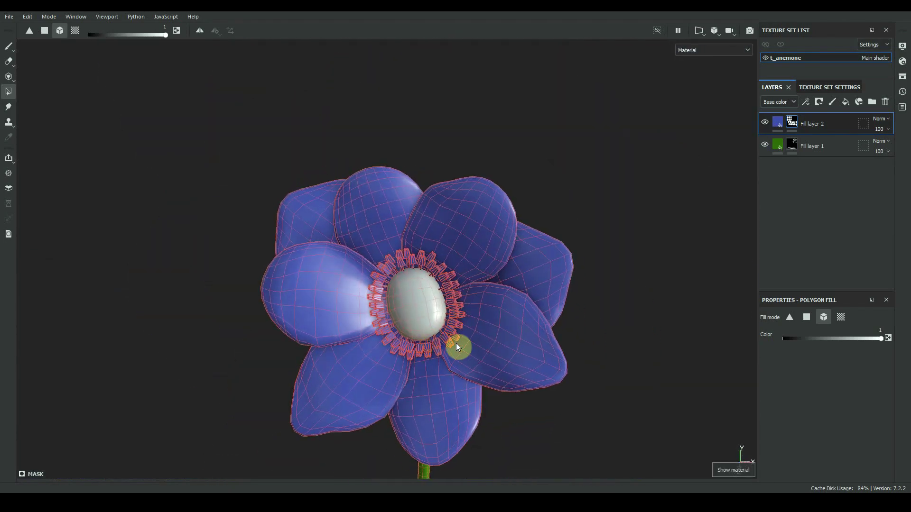
Step: Paint dark blue over the stamen heads in the UV view through Fill layer 3's mask, with brush size 3.92 and stroke opacity 52
{"action": "key", "text": "F3"}
{"action": "key", "text": "1"}
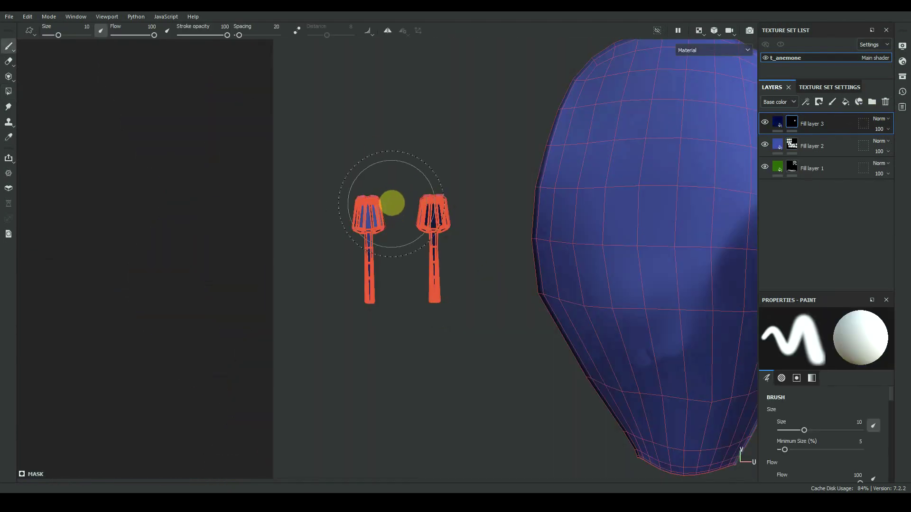
{"action": "right_click_drag", "start_coordinate": [416, 183], "coordinate": [387, 183], "text": "ctrl"}
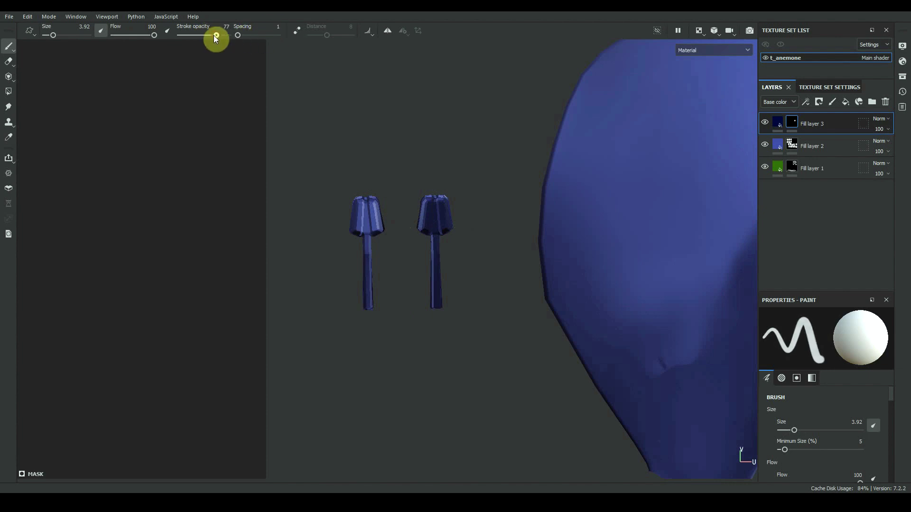
{"action": "key", "text": "c"}
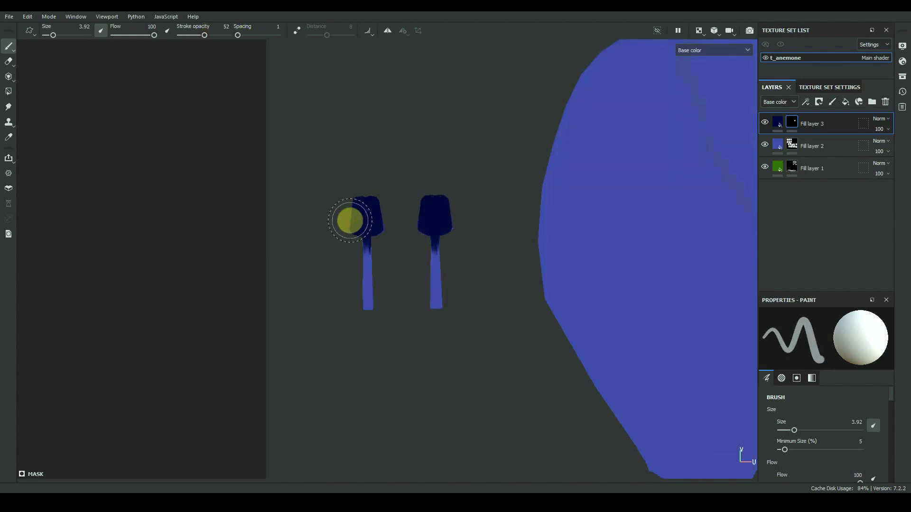
{"action": "key", "text": "F2"}
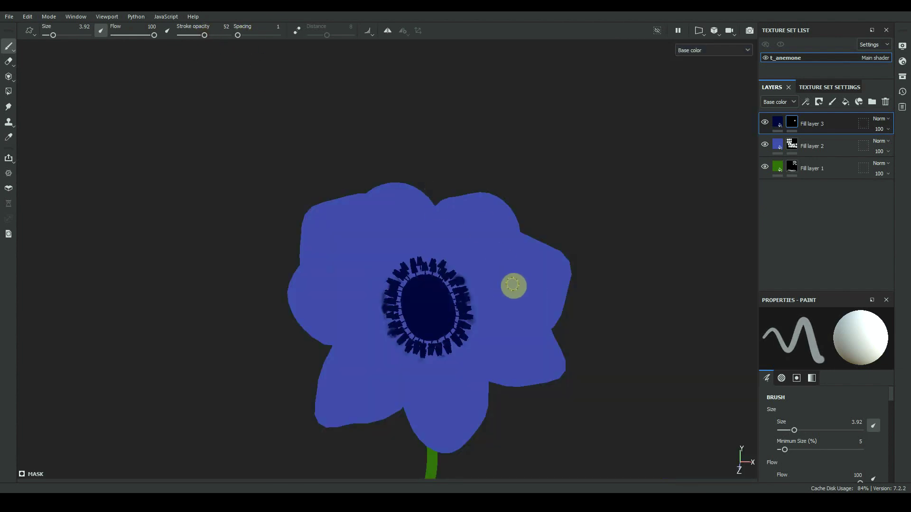
{"action": "key", "text": "m"}
{"action": "mouse_move", "coordinate": [644, 261]}
{"action": "right_mouse_down", "text": "alt"}
{"action": "mouse_move", "coordinate": [709, 380]}
{"action": "mouse_move", "coordinate": [469, 331]}
{"action": "right_mouse_up", "text": "alt"}
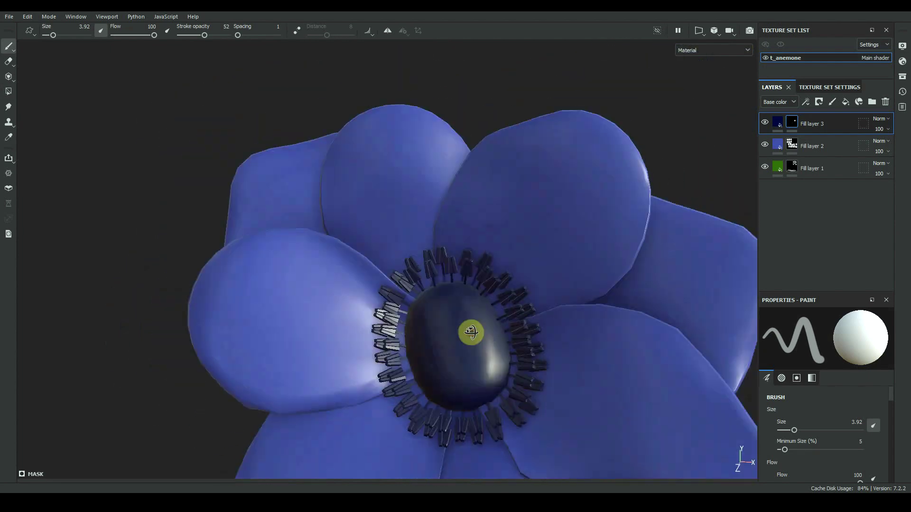
Step: Paint part of the dark blue back out of the stamen in the UV view by inverting the mask brush
{"action": "key", "text": "F3"}
{"action": "key", "text": "c"}
{"action": "key", "text": "x"}
{"action": "left_click_drag", "start_coordinate": [362, 205], "coordinate": [362, 227]}
{"action": "key", "text": "F2"}
Step: Examine the stamens' dark blue shading from several angles in the material and base color views
{"action": "key", "text": "m"}
{"action": "mouse_move", "coordinate": [512, 307]}
{"action": "left_mouse_down", "text": "alt"}
{"action": "mouse_move", "coordinate": [488, 293]}
{"action": "mouse_move", "coordinate": [515, 290]}
{"action": "left_mouse_up", "text": "alt"}
{"action": "scroll", "coordinate": [442, 308], "scroll_direction": "up", "scroll_amount": 5}
{"action": "left_click_drag", "start_coordinate": [441, 311], "coordinate": [414, 319], "text": "alt"}
{"action": "key", "text": "c"}
{"action": "key", "text": "m"}
{"action": "right_click_drag", "start_coordinate": [575, 291], "coordinate": [479, 285], "text": "alt"}
{"action": "middle_click_drag", "start_coordinate": [479, 285], "coordinate": [515, 334], "text": "alt"}
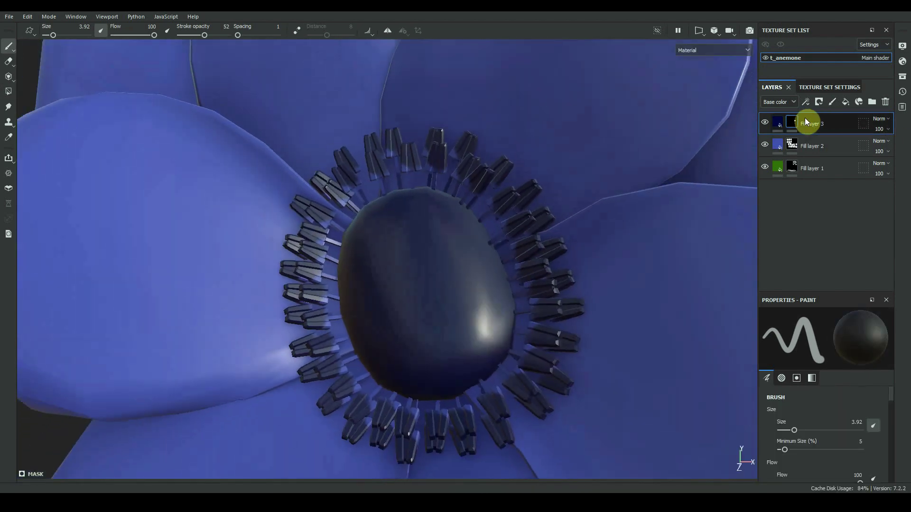
Step: Paint a speckled surface texture over the flower's centre through Fill layer 4's mask with a size 12.1 brush
{"action": "left_click", "coordinate": [777, 123]}
{"action": "scroll", "coordinate": [856, 431], "scroll_direction": "down", "scroll_amount": 2}
{"action": "scroll", "coordinate": [851, 429], "scroll_direction": "down", "scroll_amount": 2}
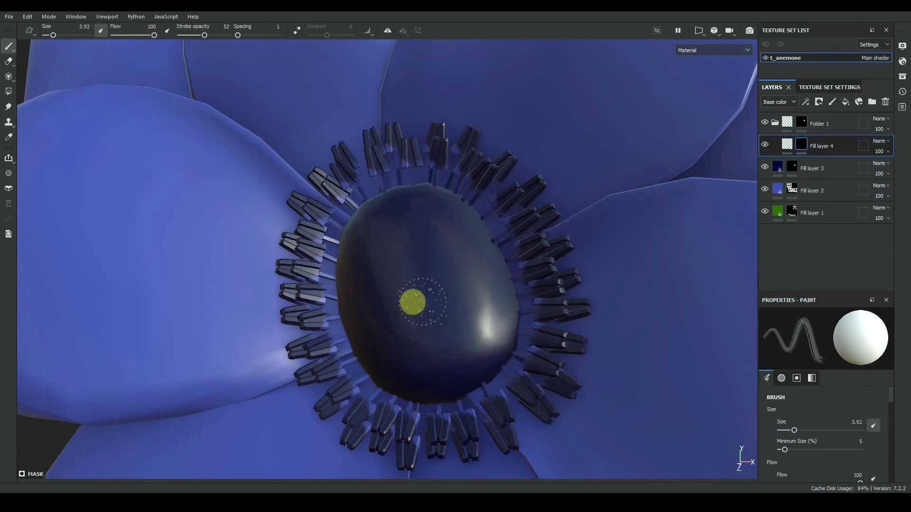
{"action": "left_click_drag", "start_coordinate": [465, 319], "coordinate": [489, 295], "text": "alt"}
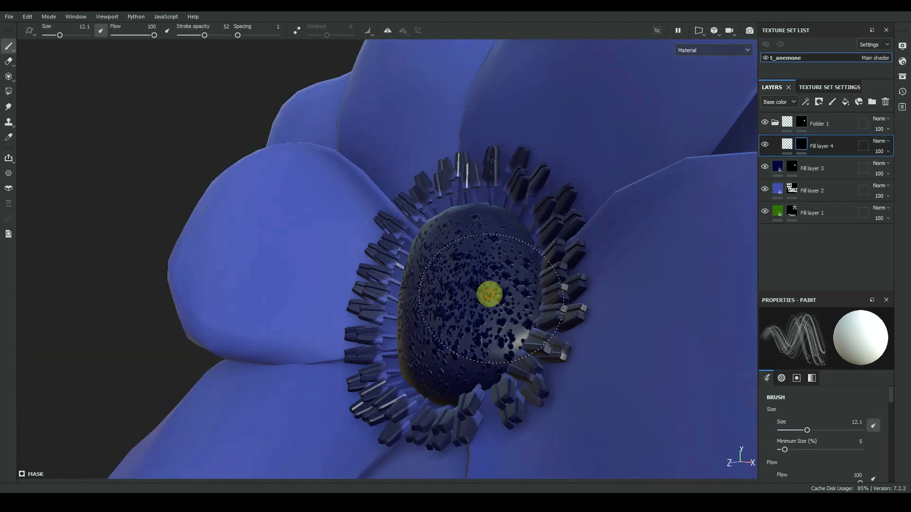
{"action": "left_click_drag", "start_coordinate": [478, 337], "coordinate": [444, 370], "text": "alt"}
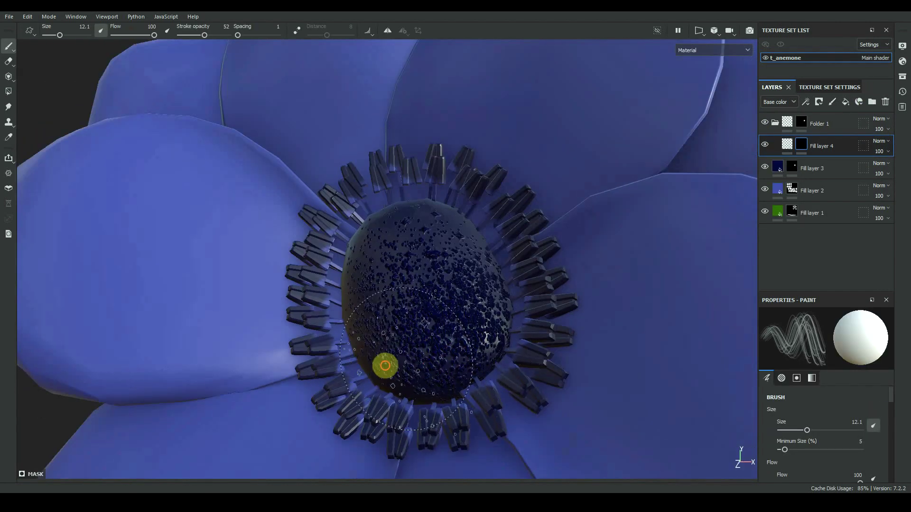
{"action": "mouse_move", "coordinate": [385, 366]}
{"action": "left_mouse_down", "text": "alt"}
{"action": "mouse_move", "coordinate": [347, 362]}
{"action": "mouse_move", "coordinate": [332, 224]}
{"action": "left_mouse_up", "text": "alt"}
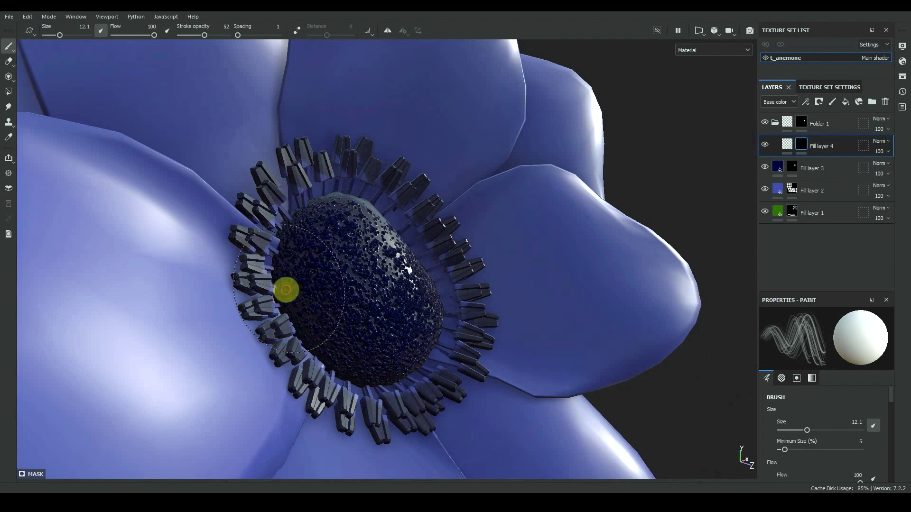
{"action": "mouse_move", "coordinate": [286, 290]}
{"action": "left_mouse_down", "text": "alt"}
{"action": "mouse_move", "coordinate": [375, 263]}
{"action": "mouse_move", "coordinate": [406, 224]}
{"action": "left_mouse_up", "text": "alt"}
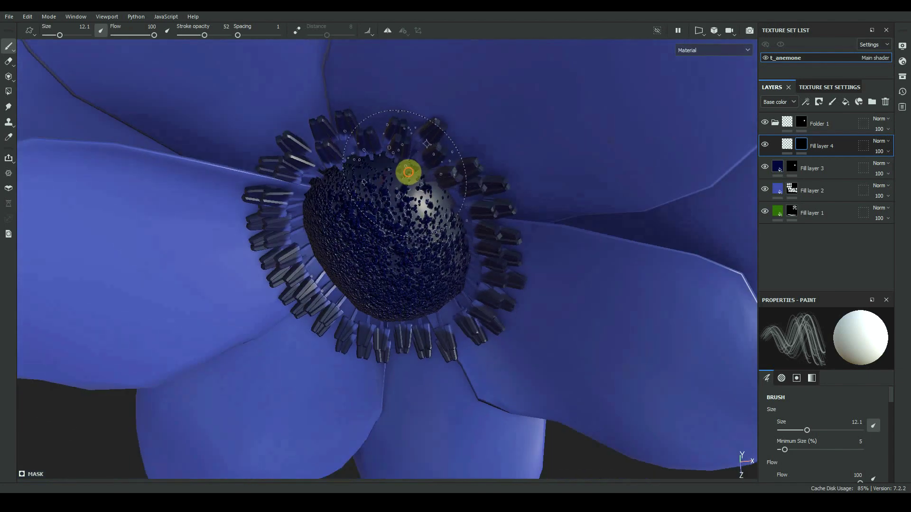
{"action": "left_click_drag", "start_coordinate": [418, 188], "coordinate": [443, 206], "text": "alt"}
Step: Complete the speckled texture along the edge of the centre's UV island while viewing the Height channel
{"action": "key", "text": "F3"}
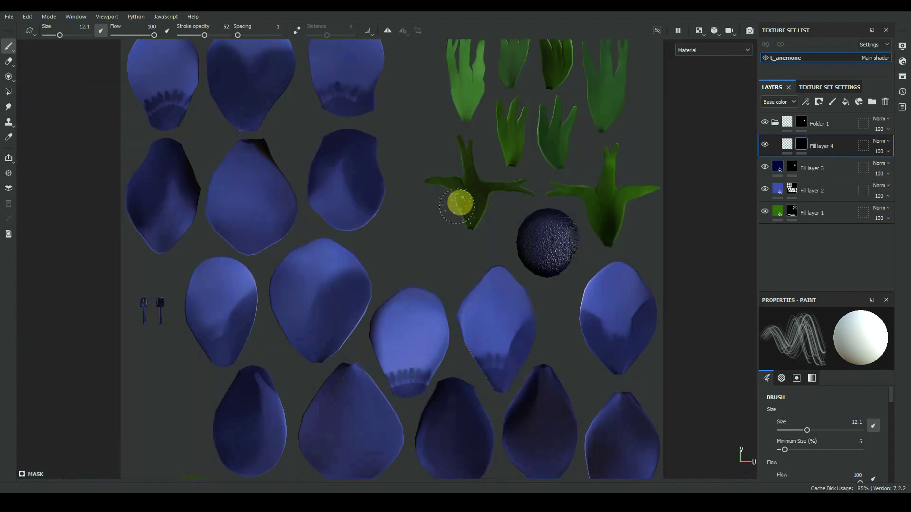
{"action": "scroll", "coordinate": [582, 246], "scroll_direction": "up", "scroll_amount": 5}
{"action": "key", "text": "c"}
{"action": "key", "text": "c"}
{"action": "key", "text": "c"}
{"action": "key", "text": "c"}
{"action": "key", "text": "c"}
{"action": "key", "text": "c"}
{"action": "key", "text": "c"}
{"action": "scroll", "coordinate": [581, 242], "scroll_direction": "up", "scroll_amount": 3}
{"action": "left_click_drag", "start_coordinate": [581, 242], "coordinate": [499, 245], "text": "alt"}
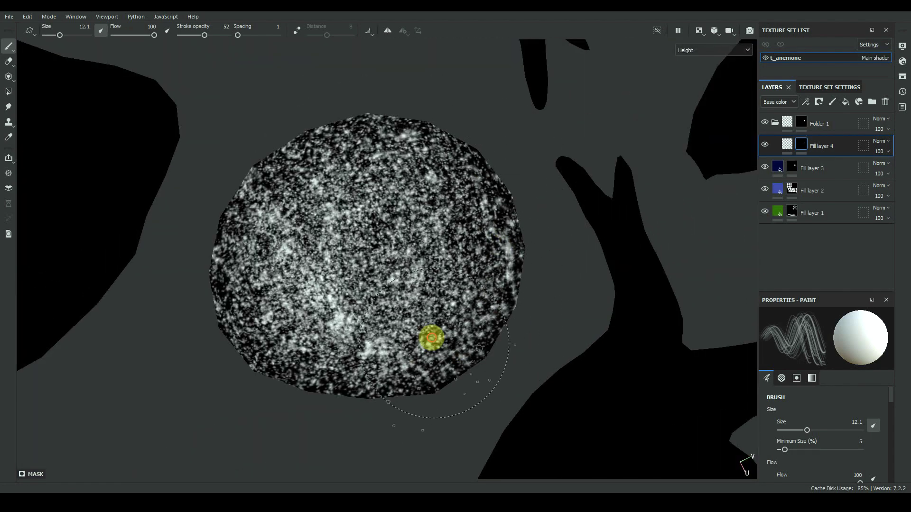
{"action": "left_click_drag", "start_coordinate": [409, 366], "coordinate": [423, 328]}
{"action": "key", "text": "F2"}
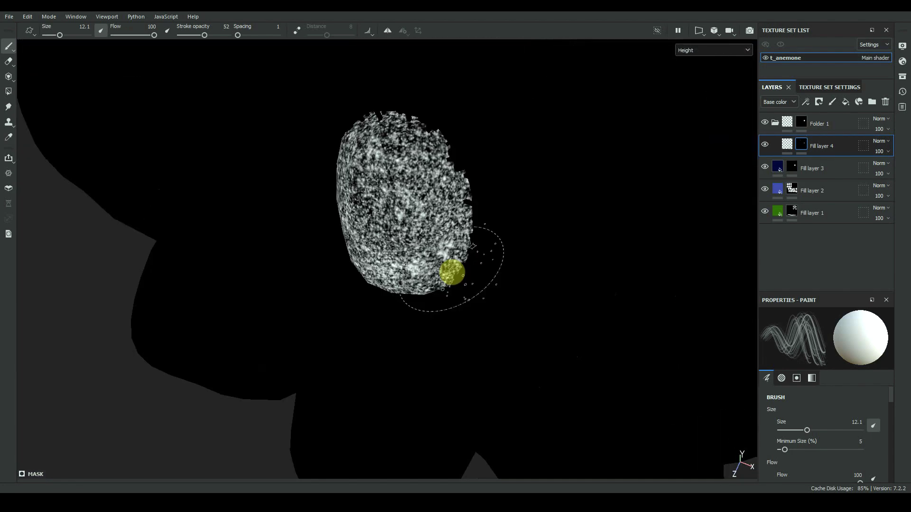
Step: Paint the yellow-brown Fill layer 5 onto the lower part of the stem through its mask
{"action": "key", "text": "m"}
{"action": "scroll", "coordinate": [571, 304], "scroll_direction": "down", "scroll_amount": 4}
{"action": "left_click_drag", "start_coordinate": [571, 294], "coordinate": [541, 328], "text": "alt"}
{"action": "scroll", "coordinate": [541, 327], "scroll_direction": "down", "scroll_amount": 4}
{"action": "middle_click_drag", "start_coordinate": [541, 327], "coordinate": [494, 294], "text": "alt"}
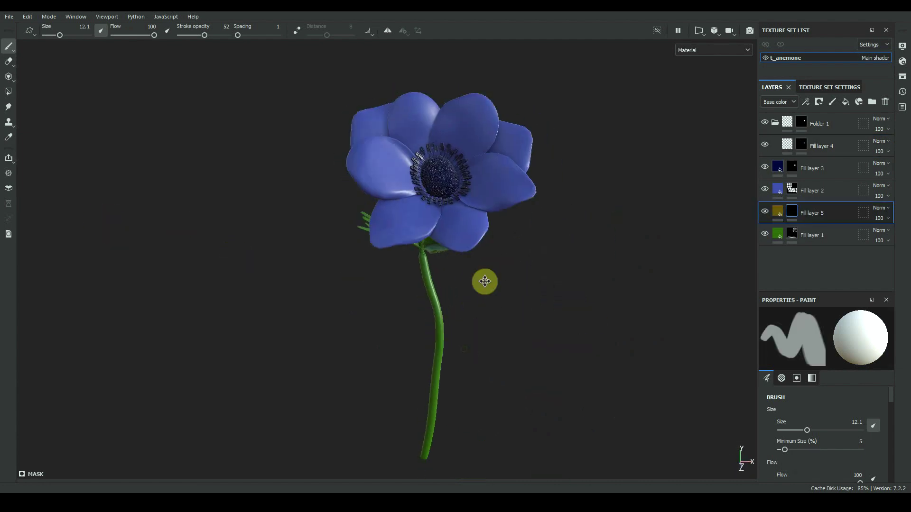
{"action": "left_click_drag", "start_coordinate": [484, 280], "coordinate": [554, 380], "text": "alt"}
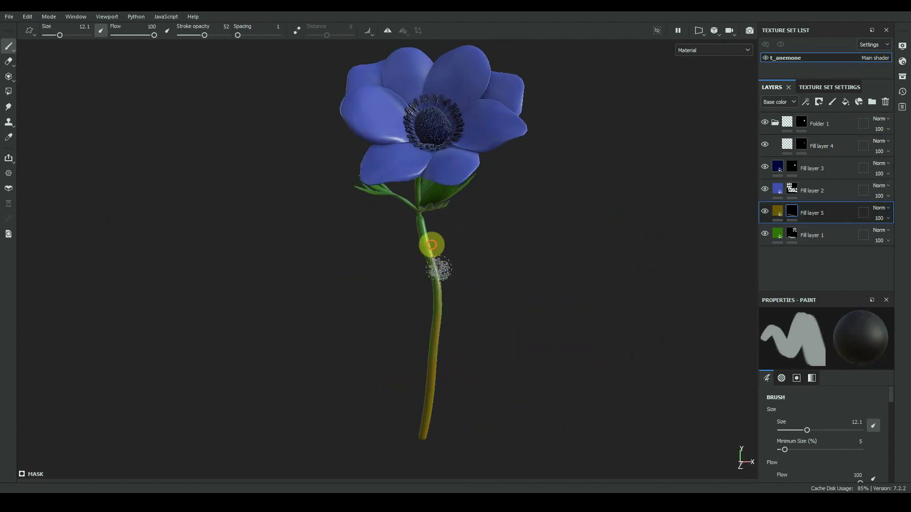
Step: Blend the yellow-brown into the green all around the stem with the stroke opacity lowered to 23
{"action": "left_click_drag", "start_coordinate": [429, 351], "coordinate": [233, 99], "text": "alt"}
{"action": "left_click_drag", "start_coordinate": [489, 264], "coordinate": [448, 282], "text": "alt"}
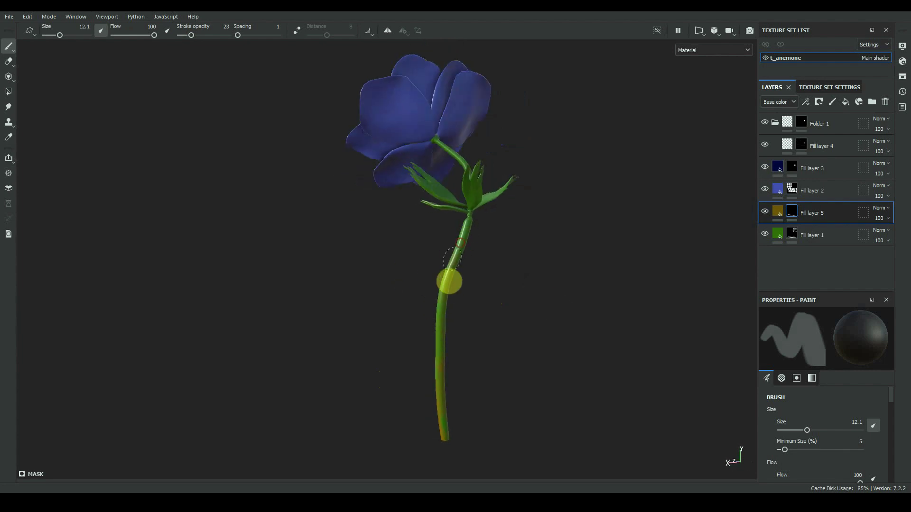
{"action": "left_click_drag", "start_coordinate": [436, 429], "coordinate": [526, 350], "text": "alt"}
{"action": "key", "text": "c"}
{"action": "key", "text": "c"}
{"action": "mouse_move", "coordinate": [418, 354]}
{"action": "left_mouse_down", "text": "alt"}
{"action": "mouse_move", "coordinate": [474, 346]}
{"action": "mouse_move", "coordinate": [436, 436]}
{"action": "mouse_move", "coordinate": [464, 345]}
{"action": "mouse_move", "coordinate": [421, 285]}
{"action": "mouse_move", "coordinate": [417, 359]}
{"action": "mouse_move", "coordinate": [475, 401]}
{"action": "left_mouse_up", "text": "alt"}
{"action": "left_click_drag", "start_coordinate": [436, 361], "coordinate": [451, 422], "text": "alt"}
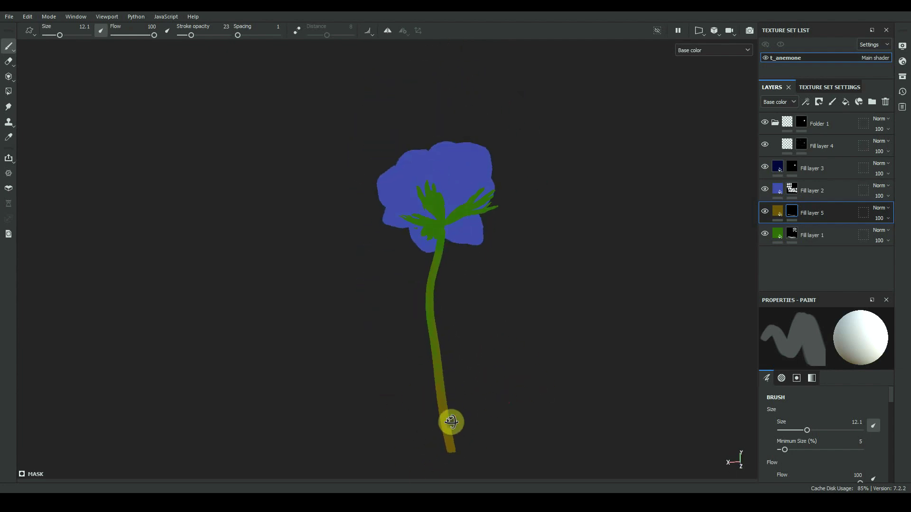
Step: Change Fill layer 1's base color to a lighter, less saturated green
{"action": "left_click", "coordinate": [778, 233]}
{"action": "left_click", "coordinate": [822, 361]}
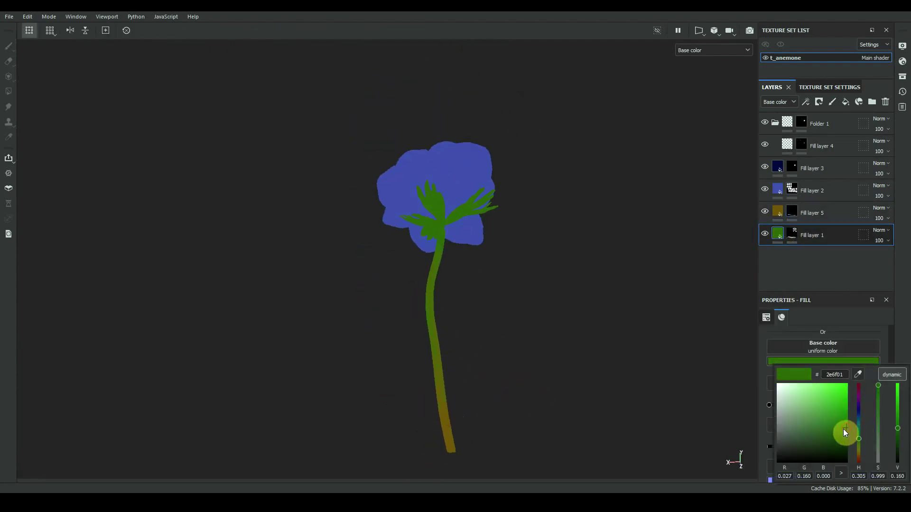
{"action": "left_click_drag", "start_coordinate": [843, 429], "coordinate": [815, 424]}
{"action": "left_click_drag", "start_coordinate": [858, 439], "coordinate": [858, 442]}
Step: Duplicate Fill layer 1 above Fill layer 5 and give the copy an empty black mask
{"action": "left_click", "coordinate": [815, 230]}
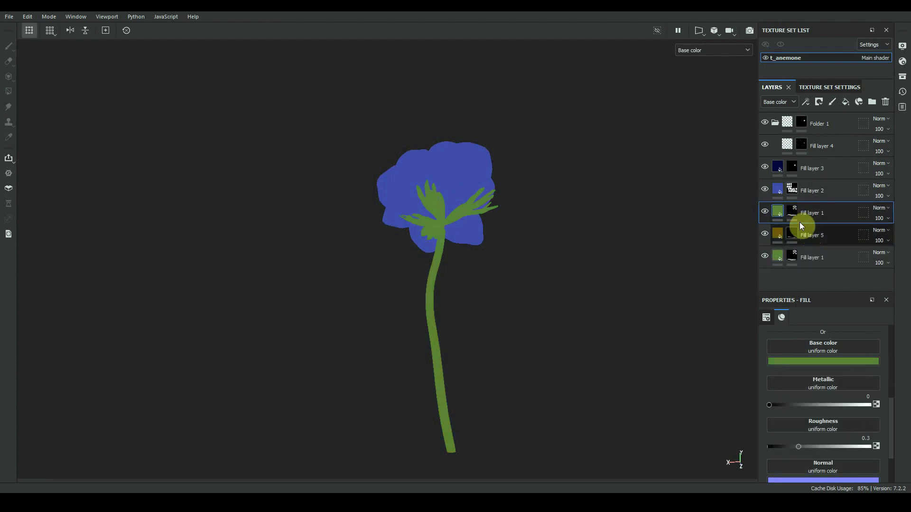
{"action": "right_click", "coordinate": [792, 212]}
{"action": "left_click", "coordinate": [815, 15]}
{"action": "key", "text": "4"}
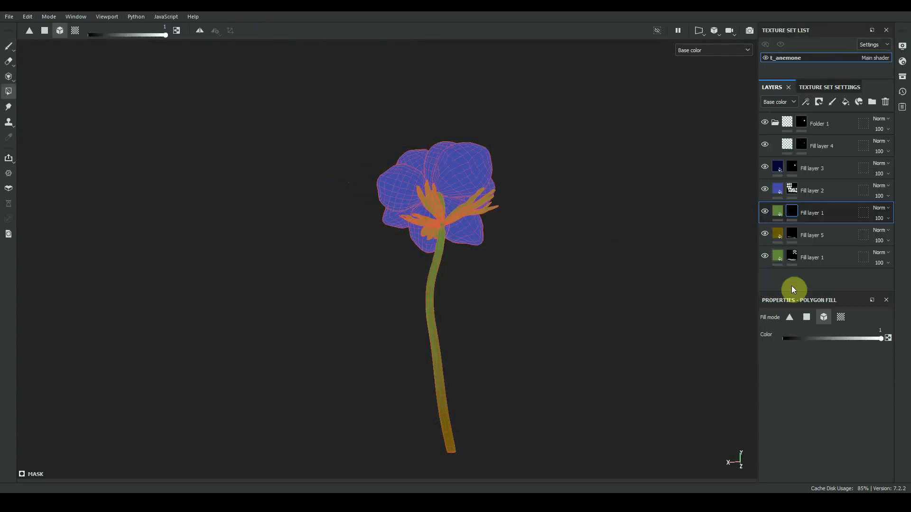
Step: Set the duplicated Fill layer 1's base color to the cooler green 286f37
{"action": "left_click", "coordinate": [777, 211]}
{"action": "left_click", "coordinate": [815, 362]}
{"action": "left_click_drag", "start_coordinate": [858, 441], "coordinate": [859, 438]}
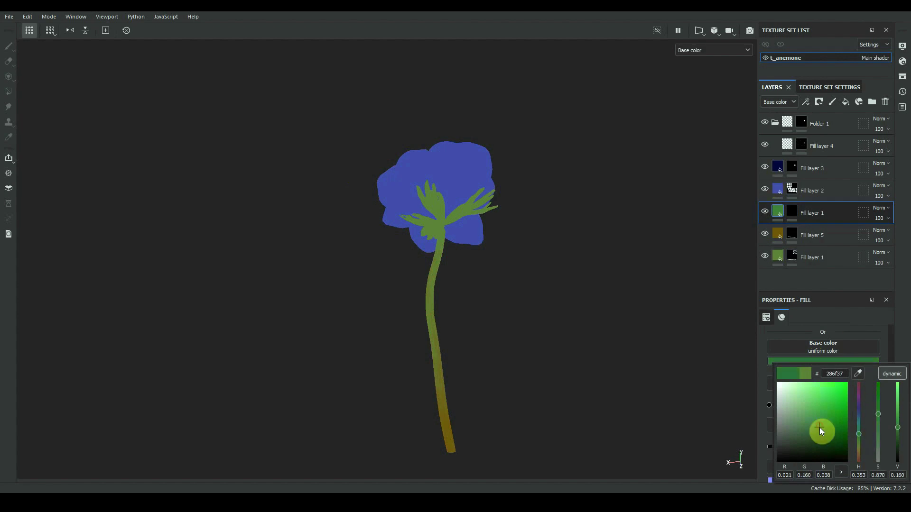
Step: Reveal the cooler green on the leaves by filling their meshes in the duplicated layer's mask
{"action": "left_click", "coordinate": [792, 211]}
{"action": "scroll", "coordinate": [469, 214], "scroll_direction": "up", "scroll_amount": 5}
{"action": "left_click", "coordinate": [469, 207]}
{"action": "key", "text": "1"}
{"action": "key", "text": "m"}
Step: Brush the cooler green out around the leaf bases at stroke opacity 23 to blend them into the stem
{"action": "mouse_move", "coordinate": [576, 260]}
{"action": "left_mouse_down", "text": "alt"}
{"action": "mouse_move", "coordinate": [489, 346]}
{"action": "mouse_move", "coordinate": [510, 308]}
{"action": "left_mouse_up", "text": "alt"}
{"action": "mouse_move", "coordinate": [595, 394]}
{"action": "left_mouse_down", "text": "alt"}
{"action": "mouse_move", "coordinate": [613, 352]}
{"action": "mouse_move", "coordinate": [612, 360]}
{"action": "left_mouse_up", "text": "alt"}
{"action": "scroll", "coordinate": [608, 361], "scroll_direction": "up", "scroll_amount": 2}
{"action": "left_click_drag", "start_coordinate": [538, 338], "coordinate": [527, 361], "text": "alt"}
{"action": "left_click_drag", "start_coordinate": [477, 433], "coordinate": [743, 402], "text": "alt"}
{"action": "left_click_drag", "start_coordinate": [559, 342], "coordinate": [526, 169], "text": "alt"}
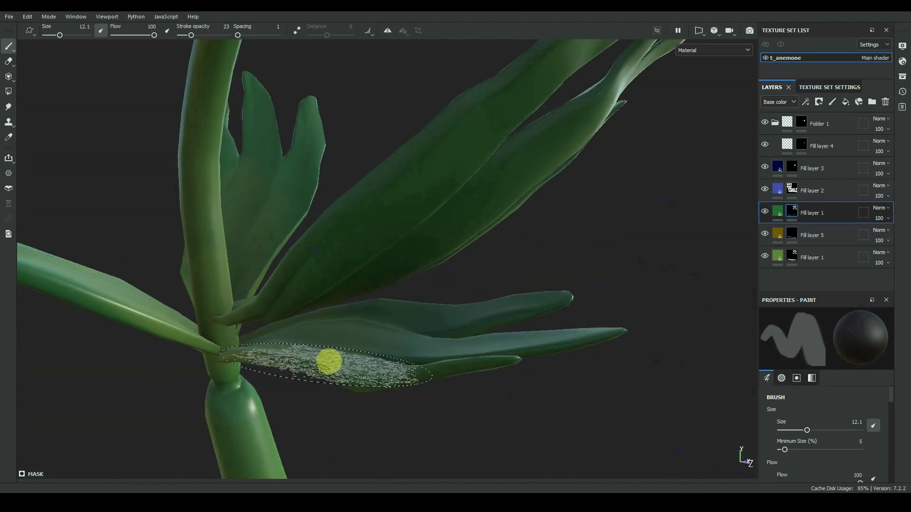
{"action": "mouse_move", "coordinate": [327, 360]}
{"action": "left_mouse_down", "text": "alt"}
{"action": "mouse_move", "coordinate": [405, 264]}
{"action": "mouse_move", "coordinate": [423, 278]}
{"action": "mouse_move", "coordinate": [458, 363]}
{"action": "mouse_move", "coordinate": [365, 216]}
{"action": "mouse_move", "coordinate": [319, 336]}
{"action": "mouse_move", "coordinate": [427, 205]}
{"action": "mouse_move", "coordinate": [486, 378]}
{"action": "mouse_move", "coordinate": [451, 248]}
{"action": "mouse_move", "coordinate": [616, 217]}
{"action": "mouse_move", "coordinate": [451, 320]}
{"action": "mouse_move", "coordinate": [454, 226]}
{"action": "mouse_move", "coordinate": [523, 130]}
{"action": "mouse_move", "coordinate": [457, 348]}
{"action": "mouse_move", "coordinate": [445, 187]}
{"action": "mouse_move", "coordinate": [519, 304]}
{"action": "mouse_move", "coordinate": [571, 311]}
{"action": "mouse_move", "coordinate": [439, 252]}
{"action": "mouse_move", "coordinate": [550, 321]}
{"action": "mouse_move", "coordinate": [456, 379]}
{"action": "mouse_move", "coordinate": [728, 319]}
{"action": "mouse_move", "coordinate": [319, 299]}
{"action": "mouse_move", "coordinate": [659, 328]}
{"action": "mouse_move", "coordinate": [380, 355]}
{"action": "mouse_move", "coordinate": [571, 302]}
{"action": "mouse_move", "coordinate": [512, 362]}
{"action": "left_mouse_up", "text": "alt"}
{"action": "key", "text": "c"}
{"action": "key", "text": "m"}
{"action": "scroll", "coordinate": [571, 301], "scroll_direction": "down", "scroll_amount": 3}
{"action": "scroll", "coordinate": [513, 362], "scroll_direction": "up", "scroll_amount": 3}
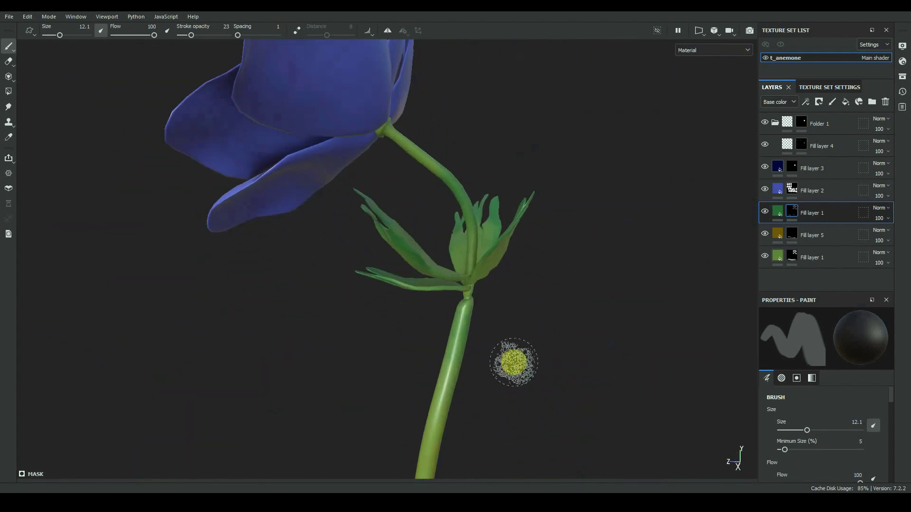
Step: Touch up the green blending on the leaves and upper stem with the mask brush inverted
{"action": "scroll", "coordinate": [534, 400], "scroll_direction": "up", "scroll_amount": 2}
{"action": "left_click_drag", "start_coordinate": [535, 401], "coordinate": [430, 369], "text": "alt"}
{"action": "key", "text": "x"}
{"action": "left_click_drag", "start_coordinate": [531, 259], "coordinate": [617, 376], "text": "alt"}
{"action": "key", "text": "b"}
{"action": "key", "text": "m"}
Step: Paint thin dark vein lines along the first petals' UV islands in the new Fill layer 3 mask at brush size 0.03
{"action": "scroll", "coordinate": [616, 376], "scroll_direction": "down", "scroll_amount": 3}
{"action": "middle_click_drag", "start_coordinate": [616, 376], "coordinate": [455, 266], "text": "alt"}
{"action": "mouse_move", "coordinate": [455, 266]}
{"action": "left_mouse_down", "text": "alt"}
{"action": "mouse_move", "coordinate": [525, 323]}
{"action": "mouse_move", "coordinate": [427, 321]}
{"action": "mouse_move", "coordinate": [425, 337]}
{"action": "mouse_move", "coordinate": [703, 305]}
{"action": "mouse_move", "coordinate": [329, 324]}
{"action": "mouse_move", "coordinate": [356, 340]}
{"action": "mouse_move", "coordinate": [307, 327]}
{"action": "left_mouse_up", "text": "alt"}
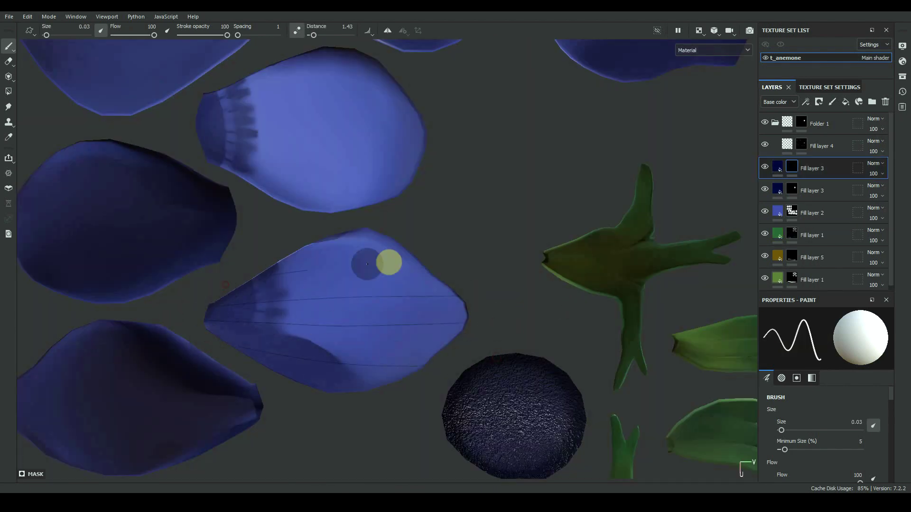
{"action": "left_click_drag", "start_coordinate": [389, 263], "coordinate": [422, 263]}
{"action": "middle_click_drag", "start_coordinate": [179, 123], "coordinate": [200, 173], "text": "alt"}
{"action": "middle_click_drag", "start_coordinate": [321, 123], "coordinate": [255, 325], "text": "alt"}
{"action": "left_click_drag", "start_coordinate": [210, 188], "coordinate": [388, 203]}
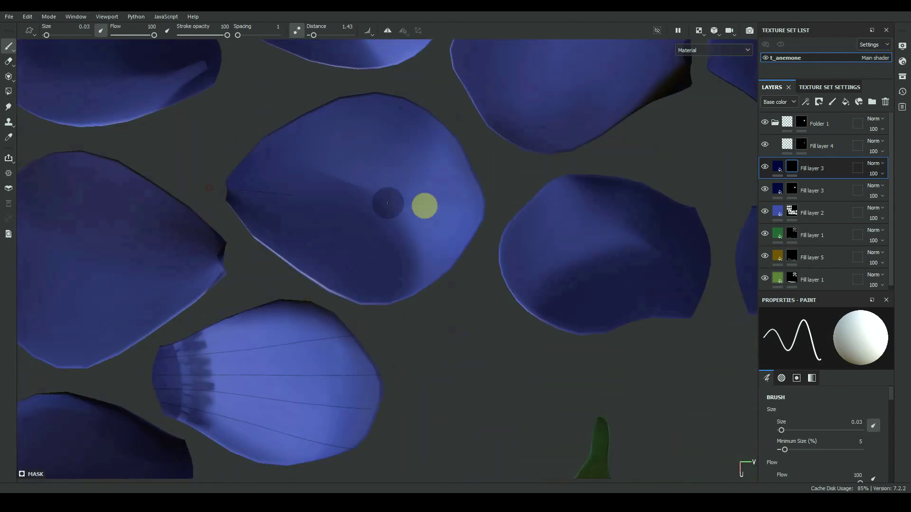
{"action": "mouse_move", "coordinate": [205, 217]}
{"action": "middle_mouse_down"}
{"action": "mouse_move", "coordinate": [482, 337]}
{"action": "mouse_move", "coordinate": [337, 201]}
{"action": "middle_mouse_up"}
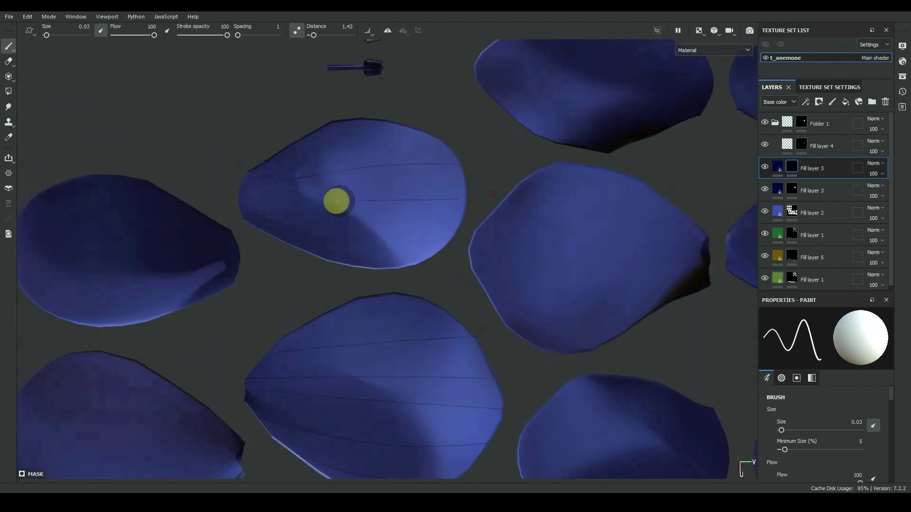
{"action": "mouse_move", "coordinate": [679, 245]}
{"action": "middle_mouse_down", "text": "alt"}
{"action": "mouse_move", "coordinate": [283, 262]}
{"action": "mouse_move", "coordinate": [269, 139]}
{"action": "middle_mouse_up", "text": "alt"}
Step: View only the base color and paint the same thin veins along the remaining petals' UV islands
{"action": "key", "text": "c"}
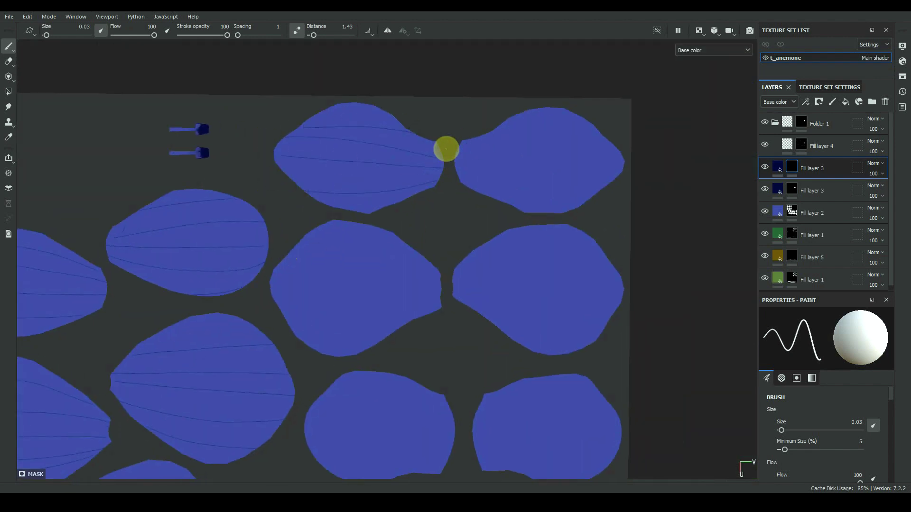
{"action": "middle_click_drag", "start_coordinate": [454, 190], "coordinate": [452, 117]}
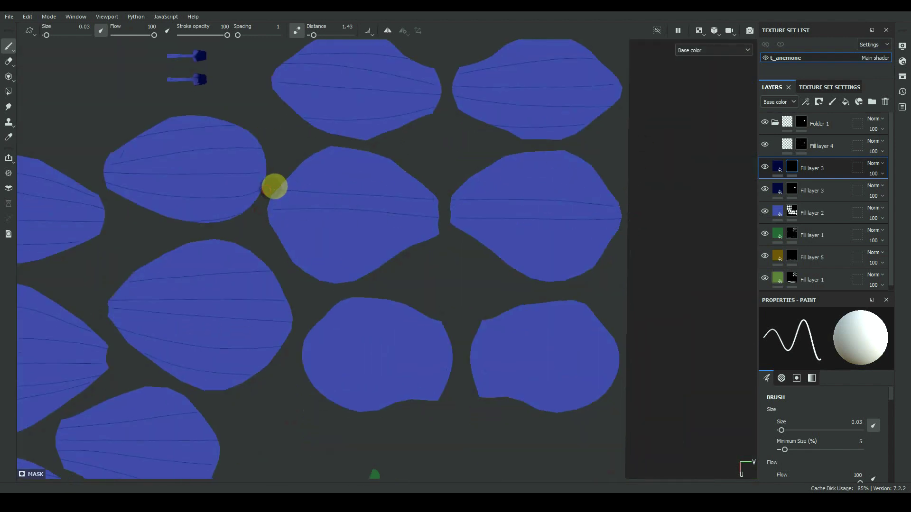
{"action": "middle_click_drag", "start_coordinate": [315, 320], "coordinate": [324, 231]}
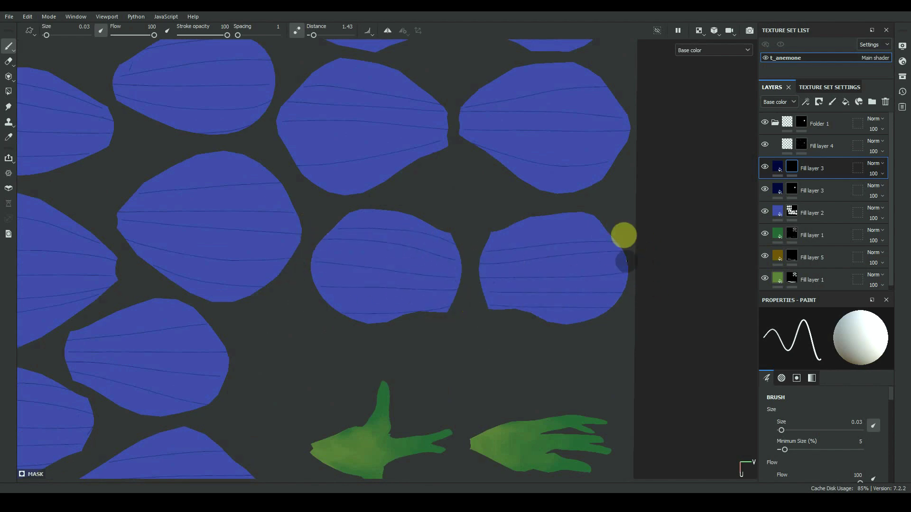
{"action": "middle_click_drag", "start_coordinate": [589, 118], "coordinate": [582, 216], "text": "alt"}
{"action": "middle_click_drag", "start_coordinate": [582, 143], "coordinate": [612, 187], "text": "alt"}
{"action": "scroll", "coordinate": [475, 265], "scroll_direction": "down", "scroll_amount": 2}
{"action": "middle_click_drag", "start_coordinate": [317, 339], "coordinate": [380, 107], "text": "alt"}
{"action": "middle_click_drag", "start_coordinate": [182, 315], "coordinate": [233, 196], "text": "alt"}
{"action": "scroll", "coordinate": [232, 197], "scroll_direction": "up", "scroll_amount": 2}
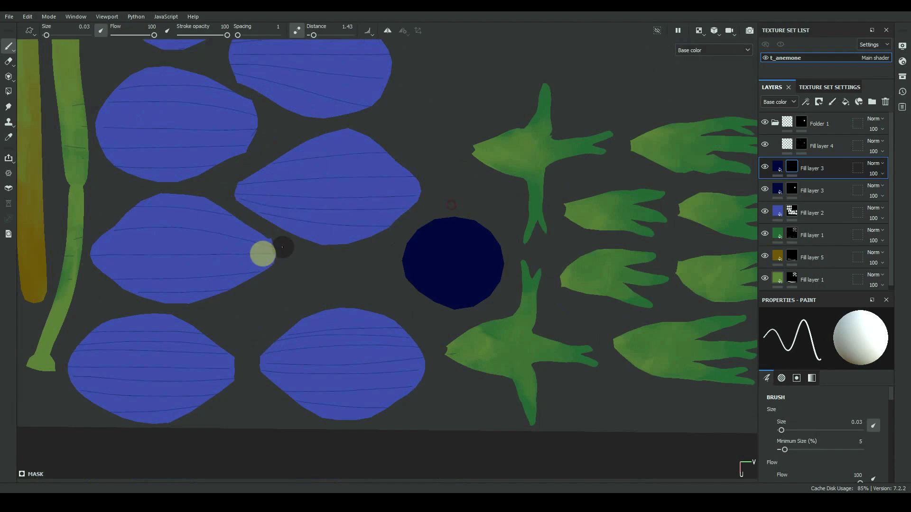
{"action": "scroll", "coordinate": [237, 123], "scroll_direction": "down", "scroll_amount": 3}
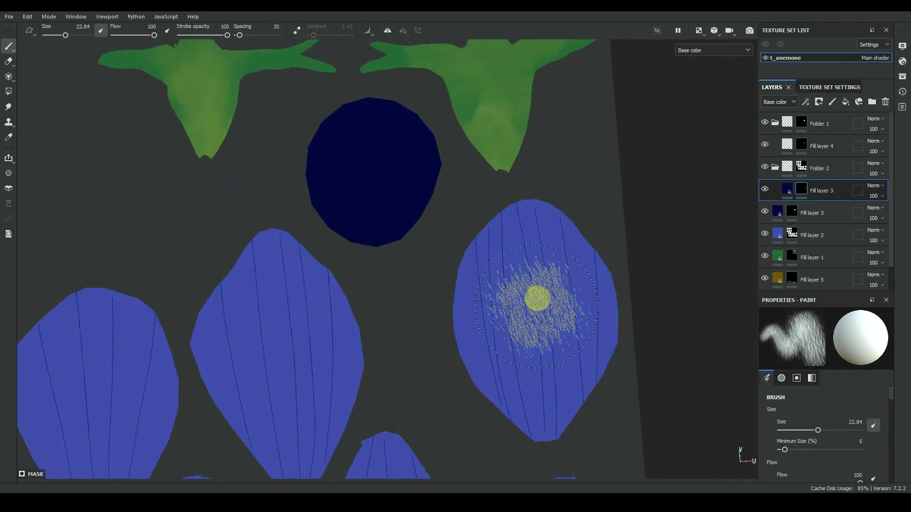
Step: Brush dark fibrous streaks over the petals near the flower centre's UV island in Folder 2's Fill layer 3 mask, brush size 22.84
{"action": "left_click_drag", "start_coordinate": [535, 405], "coordinate": [544, 439]}
{"action": "left_click_drag", "start_coordinate": [491, 237], "coordinate": [498, 410]}
{"action": "left_click_drag", "start_coordinate": [548, 227], "coordinate": [574, 404]}
{"action": "middle_click_drag", "start_coordinate": [463, 376], "coordinate": [443, 163], "text": "alt"}
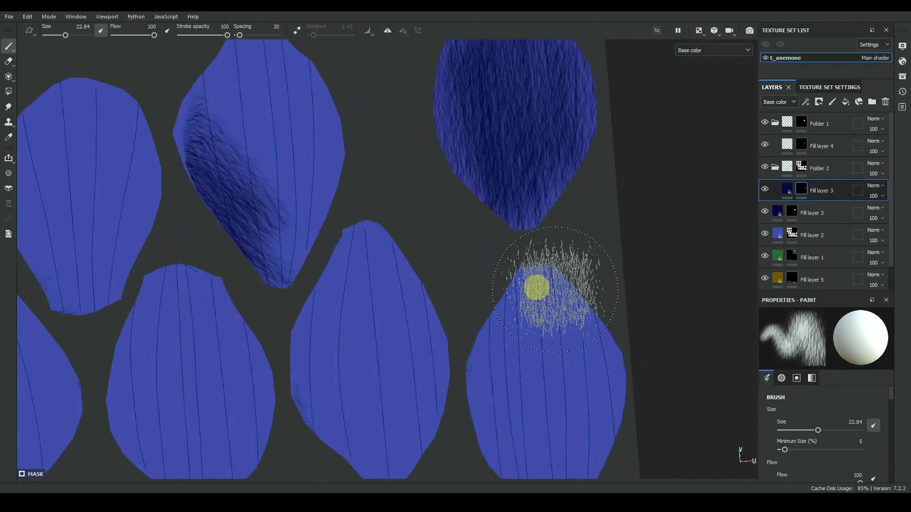
{"action": "scroll", "coordinate": [535, 287], "scroll_direction": "down", "scroll_amount": 1}
{"action": "left_click_drag", "start_coordinate": [495, 241], "coordinate": [525, 431]}
{"action": "middle_click_drag", "start_coordinate": [147, 355], "coordinate": [517, 417], "text": "alt"}
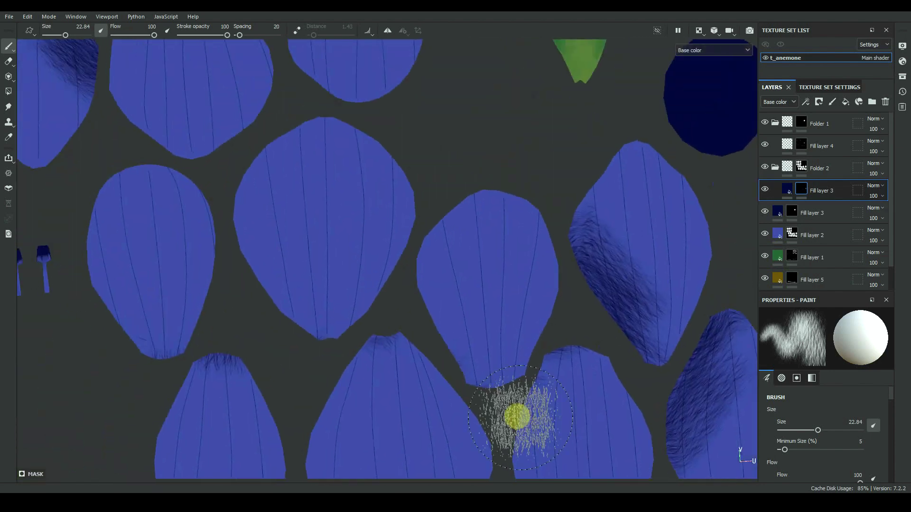
Step: Extend the fibrous streaks along the middle-row petals' UV islands, following their veins towards the petal bases
{"action": "middle_click_drag", "start_coordinate": [508, 375], "coordinate": [406, 346], "text": "alt"}
{"action": "key", "text": "F2"}
{"action": "key", "text": "F3"}
{"action": "mouse_move", "coordinate": [476, 314]}
{"action": "middle_mouse_down", "text": "alt"}
{"action": "mouse_move", "coordinate": [567, 276]}
{"action": "mouse_move", "coordinate": [619, 314]}
{"action": "middle_mouse_up", "text": "alt"}
{"action": "left_click_drag", "start_coordinate": [750, 209], "coordinate": [707, 313]}
{"action": "left_click_drag", "start_coordinate": [484, 209], "coordinate": [533, 351]}
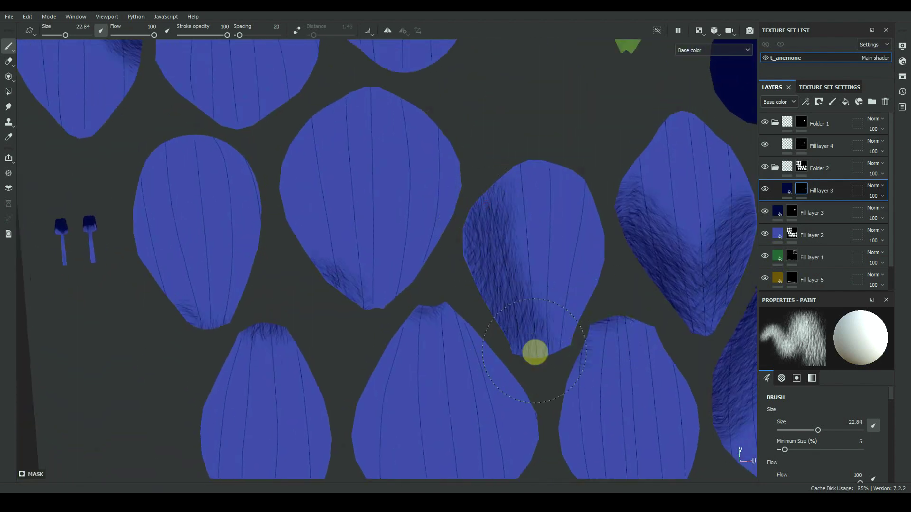
{"action": "left_click_drag", "start_coordinate": [304, 180], "coordinate": [363, 292]}
{"action": "mouse_move", "coordinate": [536, 190]}
{"action": "left_mouse_down"}
{"action": "mouse_move", "coordinate": [569, 199]}
{"action": "mouse_move", "coordinate": [576, 327]}
{"action": "left_mouse_up"}
{"action": "left_click_drag", "start_coordinate": [317, 147], "coordinate": [351, 204]}
Step: Cover the row of petals next to the stem strips with fibrous streaks following the vein direction
{"action": "middle_click_drag", "start_coordinate": [436, 310], "coordinate": [457, 173], "text": "alt"}
{"action": "left_click_drag", "start_coordinate": [664, 199], "coordinate": [688, 327]}
{"action": "left_click_drag", "start_coordinate": [275, 199], "coordinate": [242, 313]}
{"action": "left_click_drag", "start_coordinate": [453, 180], "coordinate": [468, 370]}
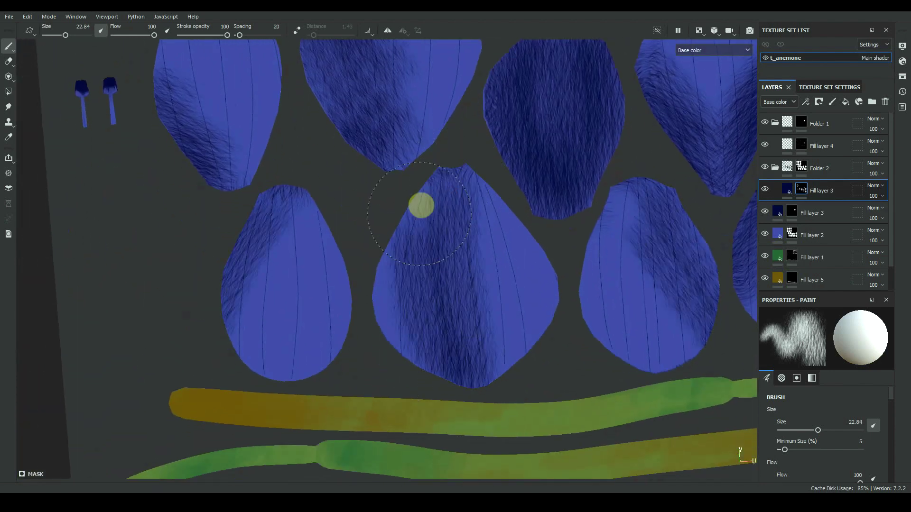
{"action": "left_click_drag", "start_coordinate": [421, 206], "coordinate": [404, 332]}
{"action": "left_click_drag", "start_coordinate": [640, 200], "coordinate": [657, 351]}
{"action": "left_click_drag", "start_coordinate": [294, 209], "coordinate": [247, 346]}
{"action": "left_click_drag", "start_coordinate": [474, 185], "coordinate": [498, 351]}
{"action": "left_click_drag", "start_coordinate": [662, 299], "coordinate": [664, 332]}
Step: Brush fibrous streaks over the block of six petals in the UV layout's corner
{"action": "middle_click_drag", "start_coordinate": [342, 237], "coordinate": [406, 424], "text": "alt"}
{"action": "middle_click_drag", "start_coordinate": [427, 95], "coordinate": [483, 428], "text": "alt"}
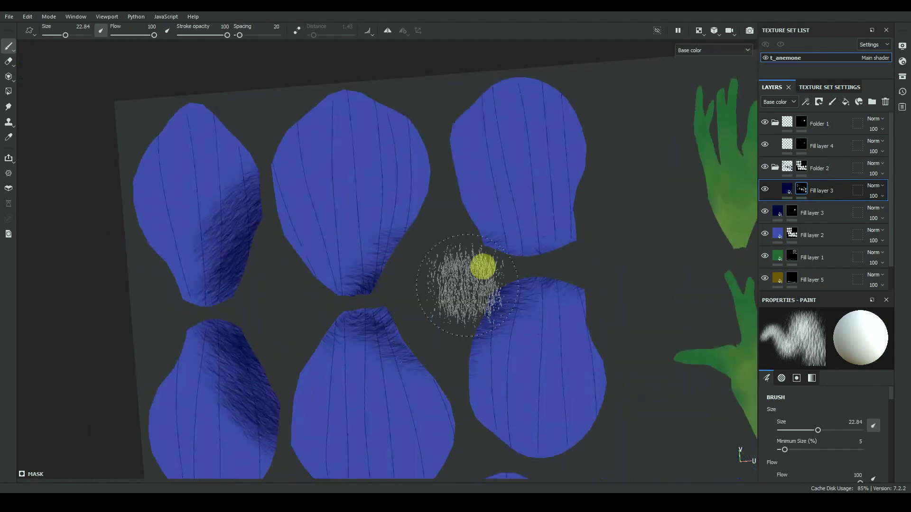
{"action": "middle_click_drag", "start_coordinate": [482, 266], "coordinate": [432, 306], "text": "alt"}
{"action": "left_click_drag", "start_coordinate": [422, 152], "coordinate": [451, 265]}
{"action": "left_click_drag", "start_coordinate": [237, 204], "coordinate": [280, 304]}
{"action": "left_click_drag", "start_coordinate": [475, 152], "coordinate": [525, 225]}
{"action": "scroll", "coordinate": [525, 225], "scroll_direction": "down", "scroll_amount": 3}
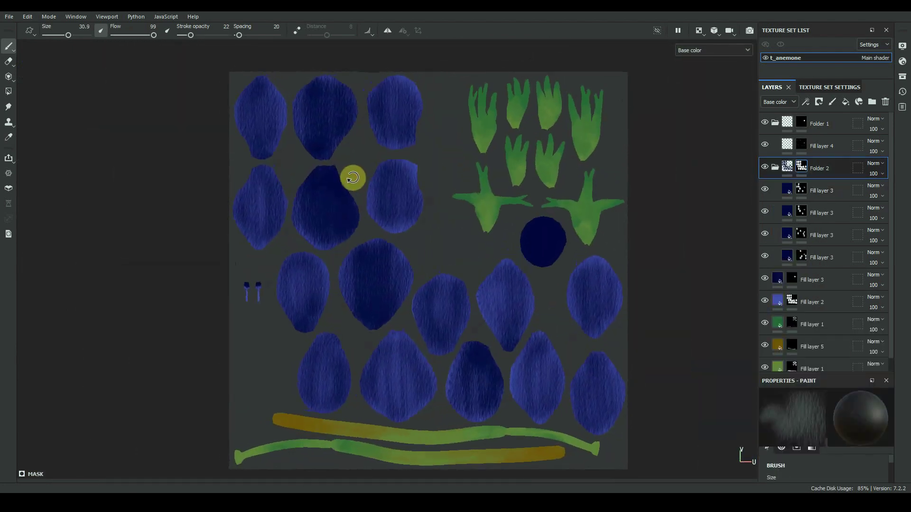
Step: Soften the dark streaks on the petals by brushing Folder 2's mask at size 30.9 and stroke opacity 22
{"action": "left_click_drag", "start_coordinate": [350, 179], "coordinate": [305, 91]}
{"action": "scroll", "coordinate": [305, 91], "scroll_direction": "up", "scroll_amount": 1}
{"action": "middle_click_drag", "start_coordinate": [386, 259], "coordinate": [382, 217], "text": "alt"}
{"action": "left_click_drag", "start_coordinate": [439, 203], "coordinate": [450, 255]}
Step: Inspect the streaked petals on the 3D flower from the front and the back
{"action": "key", "text": "F2"}
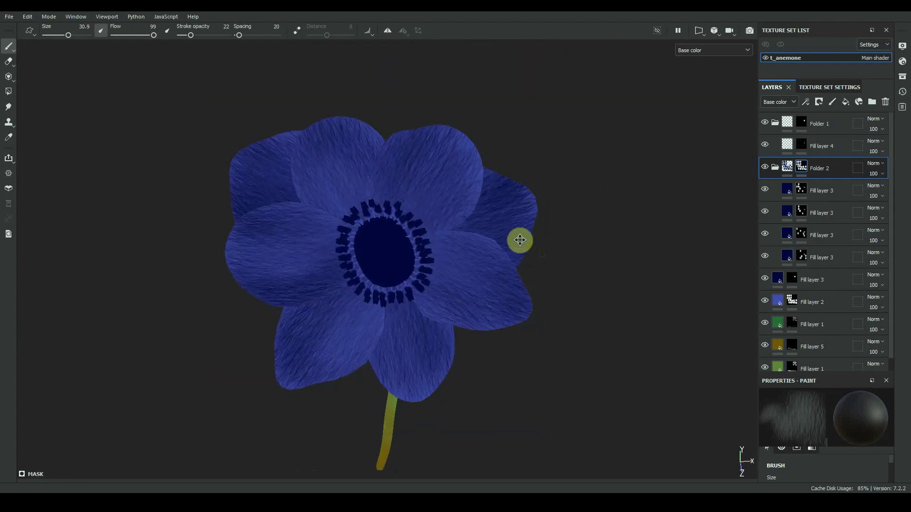
{"action": "left_click_drag", "start_coordinate": [502, 272], "coordinate": [438, 364], "text": "alt"}
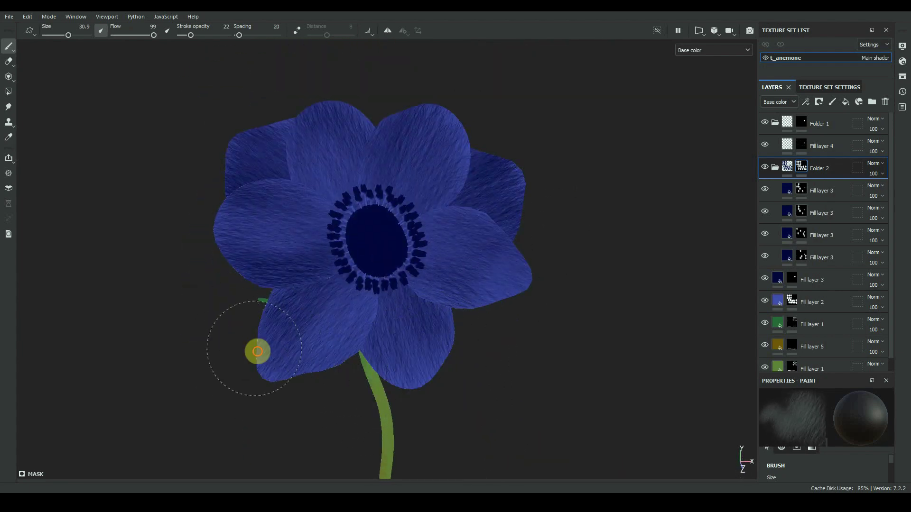
{"action": "left_click_drag", "start_coordinate": [257, 351], "coordinate": [281, 238], "text": "alt"}
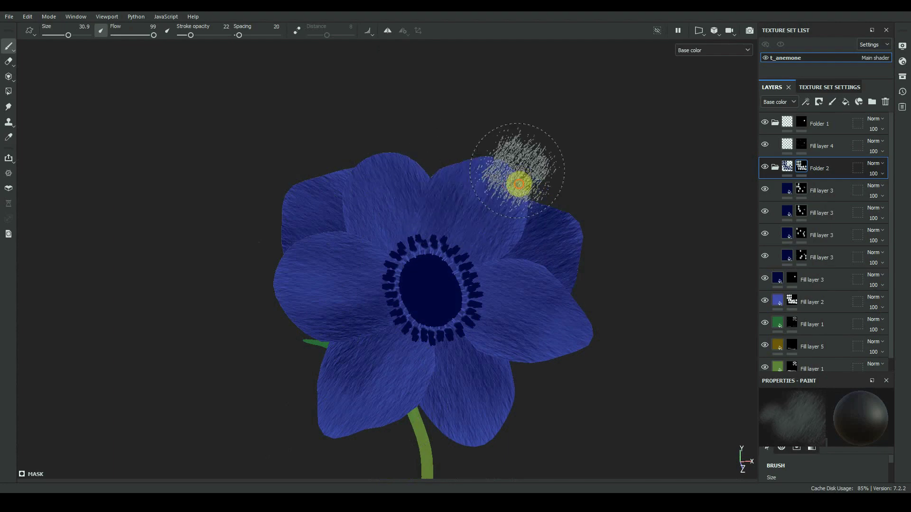
{"action": "mouse_move", "coordinate": [498, 218]}
{"action": "left_mouse_down", "text": "alt"}
{"action": "mouse_move", "coordinate": [423, 185]}
{"action": "mouse_move", "coordinate": [267, 297]}
{"action": "left_mouse_up", "text": "alt"}
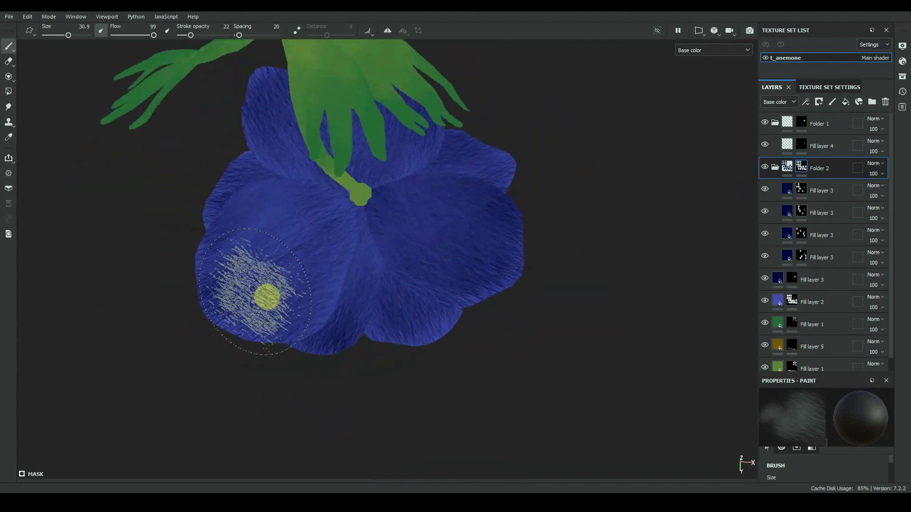
{"action": "left_click_drag", "start_coordinate": [216, 365], "coordinate": [384, 309], "text": "alt"}
{"action": "mouse_move", "coordinate": [379, 254]}
{"action": "left_mouse_down", "text": "alt"}
{"action": "mouse_move", "coordinate": [343, 277]}
{"action": "mouse_move", "coordinate": [357, 192]}
{"action": "mouse_move", "coordinate": [383, 134]}
{"action": "mouse_move", "coordinate": [319, 135]}
{"action": "mouse_move", "coordinate": [291, 186]}
{"action": "mouse_move", "coordinate": [276, 128]}
{"action": "mouse_move", "coordinate": [380, 261]}
{"action": "mouse_move", "coordinate": [469, 221]}
{"action": "mouse_move", "coordinate": [436, 244]}
{"action": "left_mouse_up", "text": "alt"}
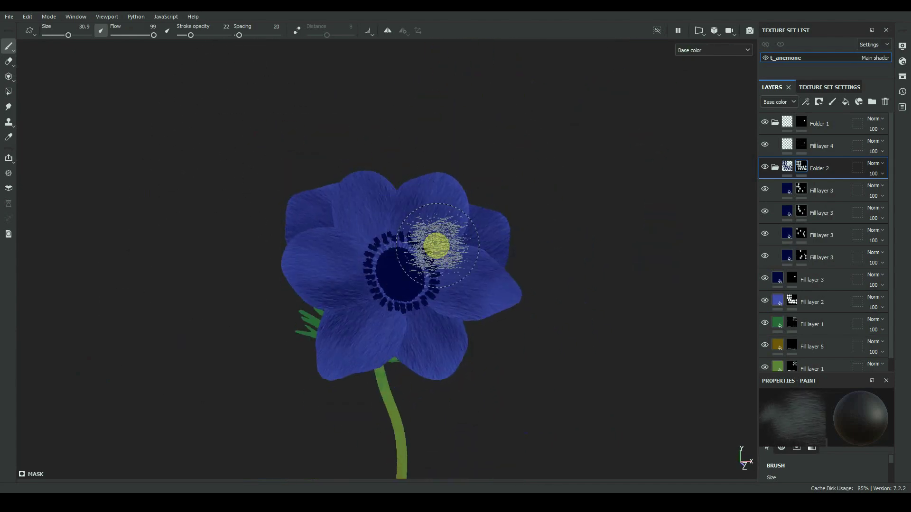
{"action": "right_click_drag", "start_coordinate": [524, 209], "coordinate": [490, 183], "text": "alt"}
Step: Return to the full material display and set the height of the topmost Fill layer 3 in Folder 2 to -0.1
{"action": "left_click", "coordinate": [812, 257]}
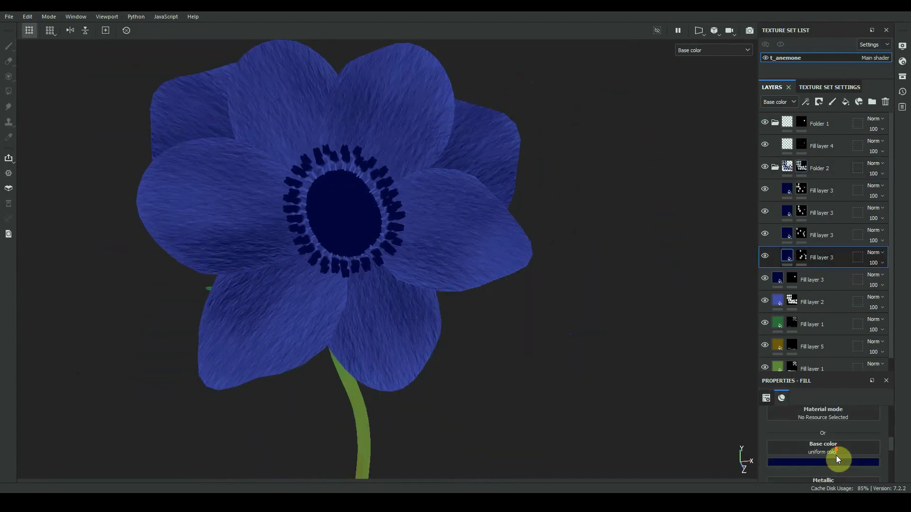
{"action": "key", "text": "m"}
{"action": "mouse_move", "coordinate": [517, 206]}
{"action": "left_mouse_down", "text": "alt"}
{"action": "mouse_move", "coordinate": [480, 321]}
{"action": "mouse_move", "coordinate": [577, 345]}
{"action": "left_mouse_up", "text": "alt"}
{"action": "left_click", "coordinate": [784, 240]}
{"action": "left_click", "coordinate": [787, 190]}
{"action": "left_click", "coordinate": [864, 467]}
{"action": "type", "text": "-0.1"}
{"action": "key", "text": "Return"}
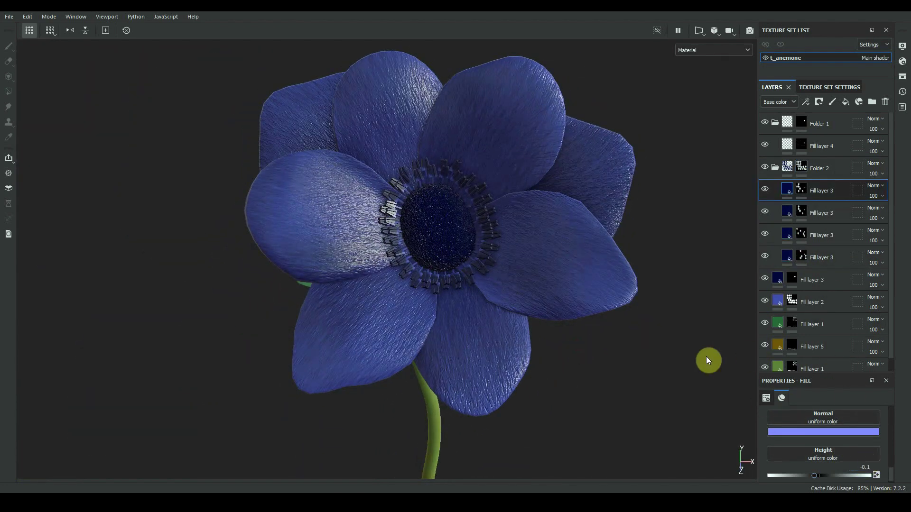
{"action": "left_click_drag", "start_coordinate": [706, 358], "coordinate": [664, 344], "text": "alt"}
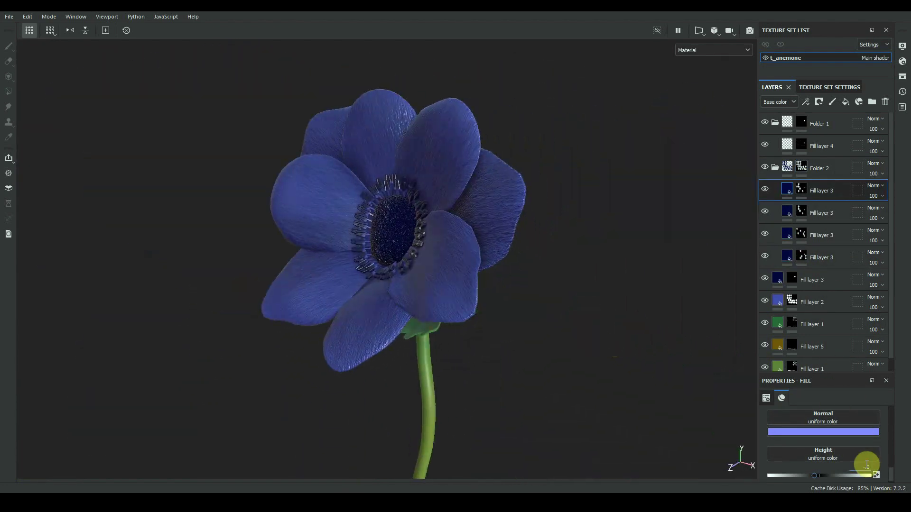
{"action": "left_click", "coordinate": [842, 213]}
{"action": "left_click", "coordinate": [826, 258]}
Step: Shift Fill layer 2's Normal color to the paler blue a3a3ff
{"action": "left_click_drag", "start_coordinate": [478, 338], "coordinate": [555, 364], "text": "alt"}
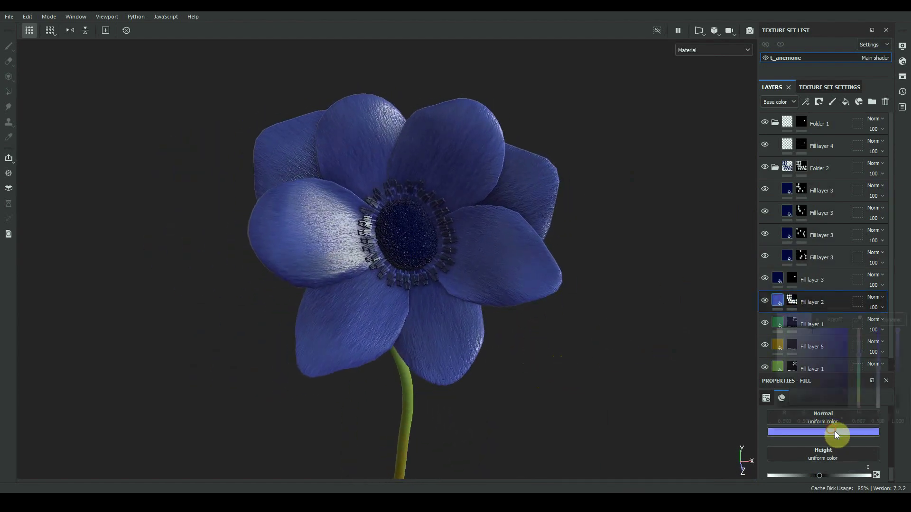
{"action": "left_click_drag", "start_coordinate": [878, 368], "coordinate": [878, 385]}
{"action": "left_click_drag", "start_coordinate": [585, 339], "coordinate": [676, 348], "text": "alt"}
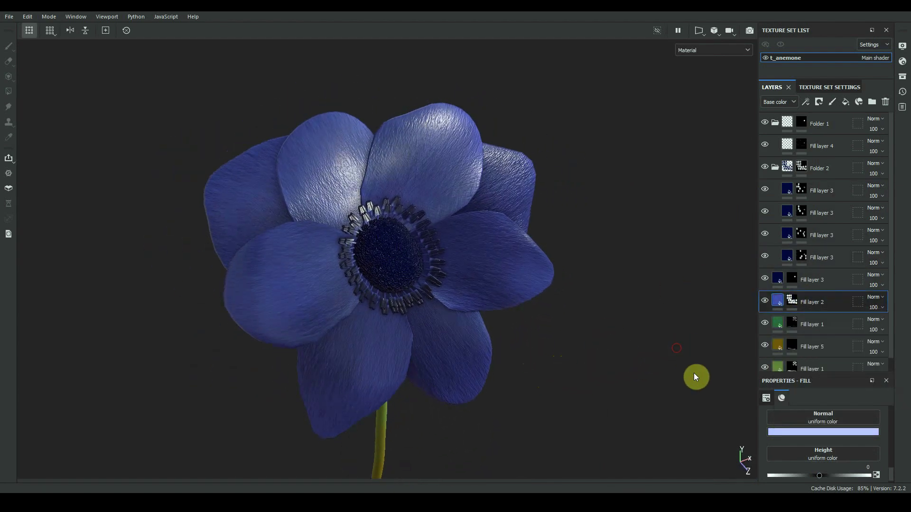
{"action": "left_click", "coordinate": [822, 432]}
{"action": "left_click", "coordinate": [824, 383]}
{"action": "left_click_drag", "start_coordinate": [824, 398], "coordinate": [824, 327]}
{"action": "left_click_drag", "start_coordinate": [877, 354], "coordinate": [878, 377]}
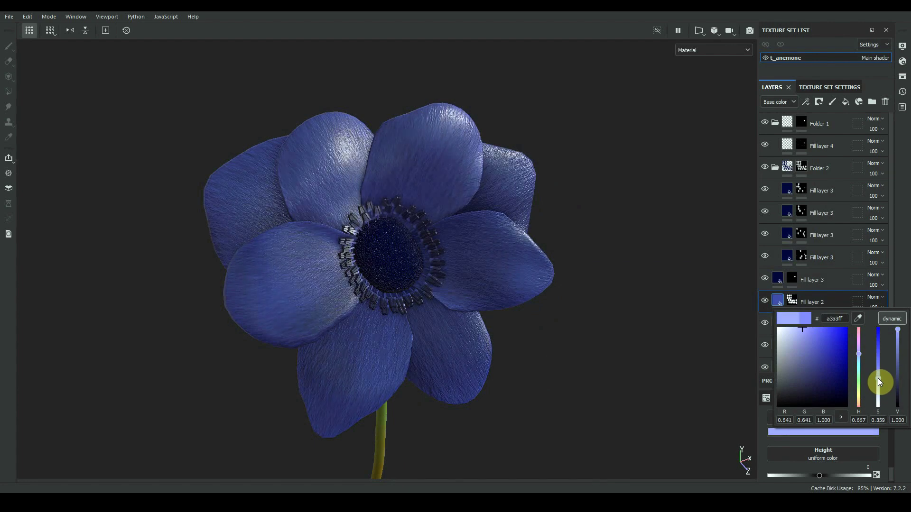
Step: Set Fill layer 2's Normal color to 8e8eff and check the petals in material display on the 3D model
{"action": "left_click_drag", "start_coordinate": [576, 347], "coordinate": [674, 349], "text": "alt"}
{"action": "key", "text": "F3"}
{"action": "key", "text": "c"}
{"action": "left_click", "coordinate": [822, 431]}
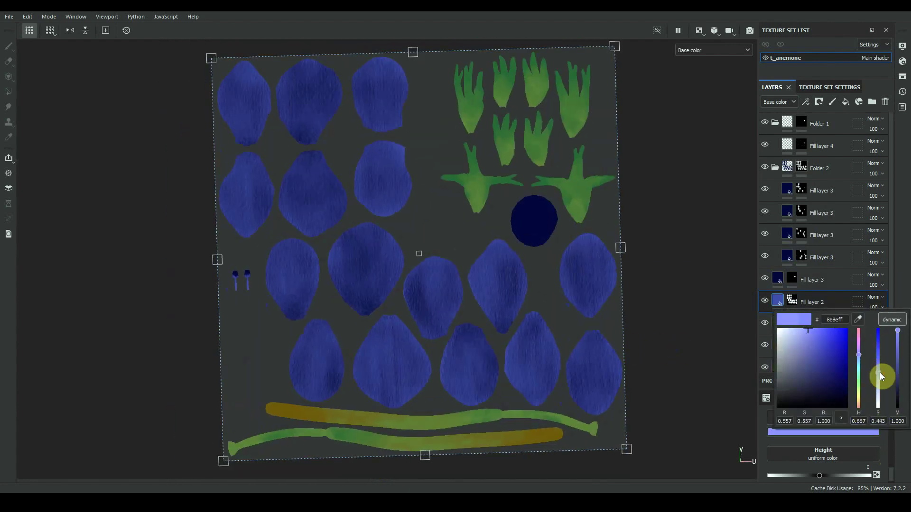
{"action": "left_click_drag", "start_coordinate": [880, 374], "coordinate": [879, 374]}
{"action": "key", "text": "m"}
{"action": "key", "text": "F2"}
{"action": "left_click_drag", "start_coordinate": [622, 328], "coordinate": [516, 372], "text": "alt"}
Step: Change Fill layer 2's base color to a saturated blue by picking 233197 and raising its value slightly
{"action": "left_click", "coordinate": [773, 278]}
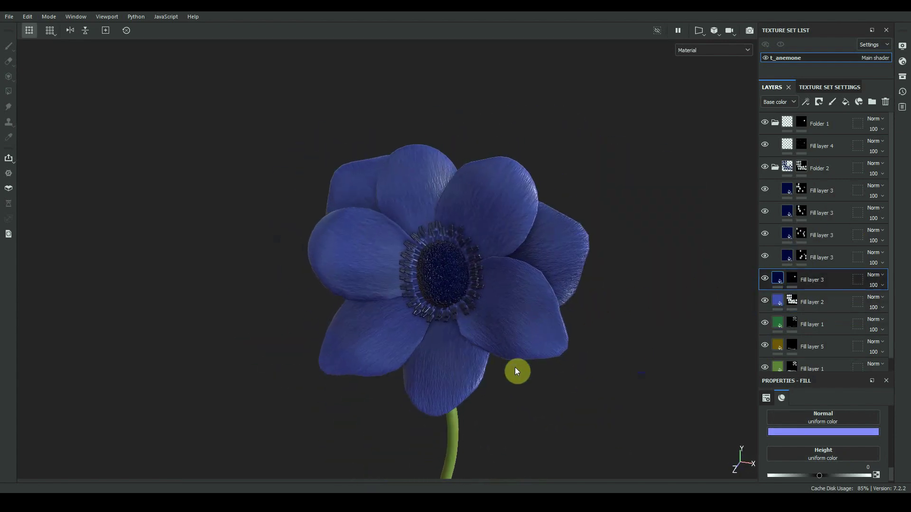
{"action": "left_click", "coordinate": [788, 257]}
{"action": "left_click", "coordinate": [824, 444]}
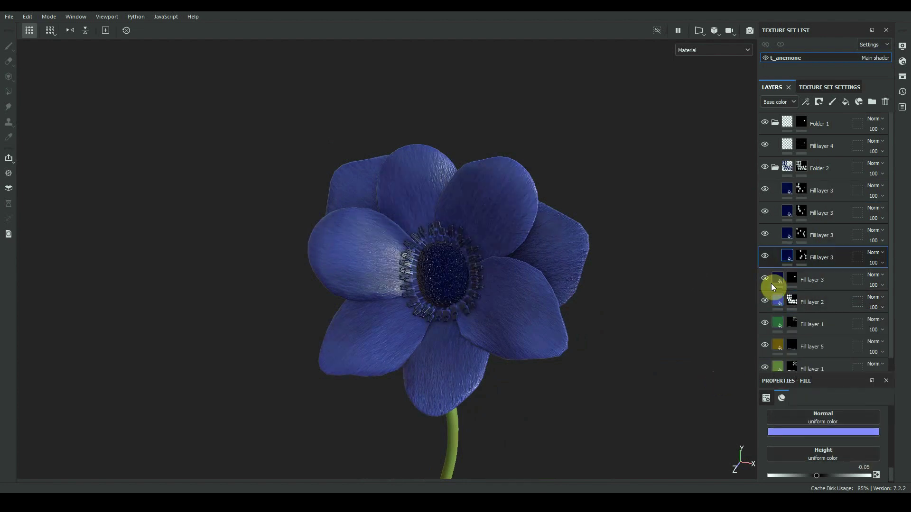
{"action": "left_click", "coordinate": [823, 446]}
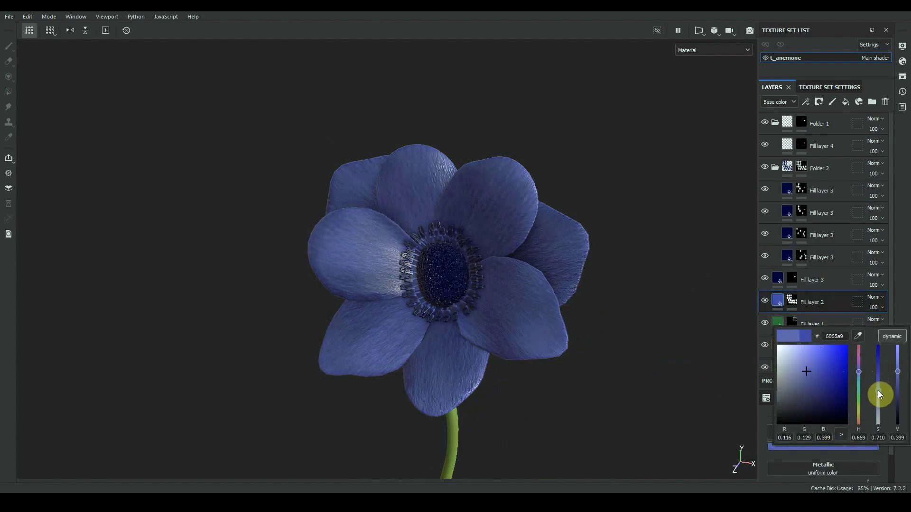
{"action": "left_click_drag", "start_coordinate": [877, 391], "coordinate": [899, 370]}
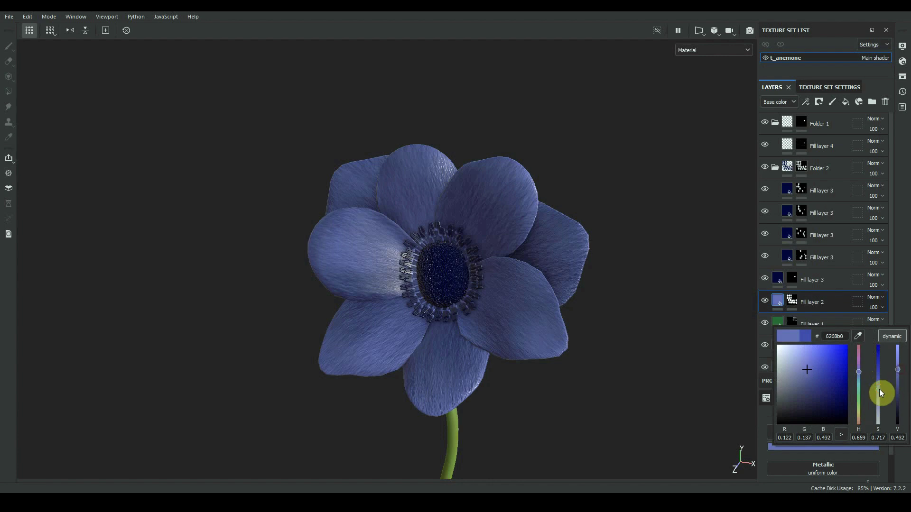
{"action": "left_click_drag", "start_coordinate": [837, 377], "coordinate": [829, 378]}
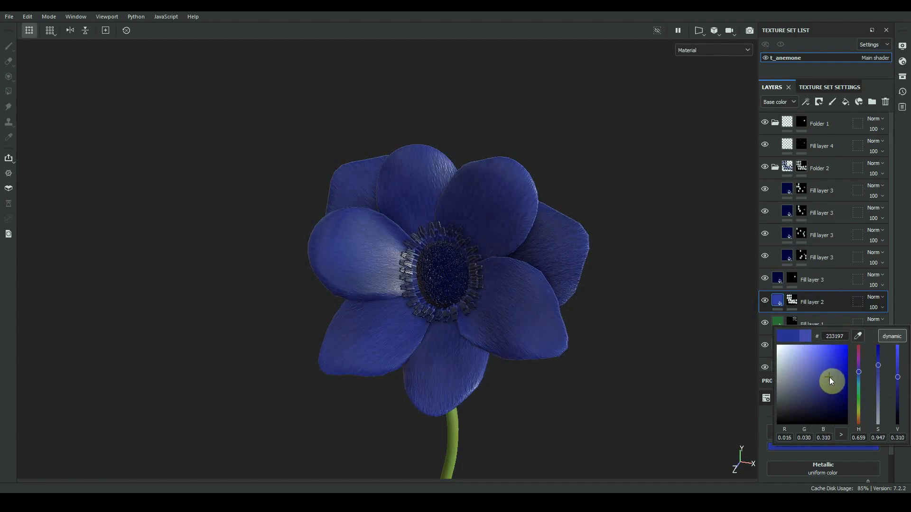
{"action": "left_click_drag", "start_coordinate": [898, 377], "coordinate": [900, 373]}
Step: Try black 000000 as the base color of the lowest Fill layer 3 in Folder 2, then undo it
{"action": "left_click", "coordinate": [778, 279]}
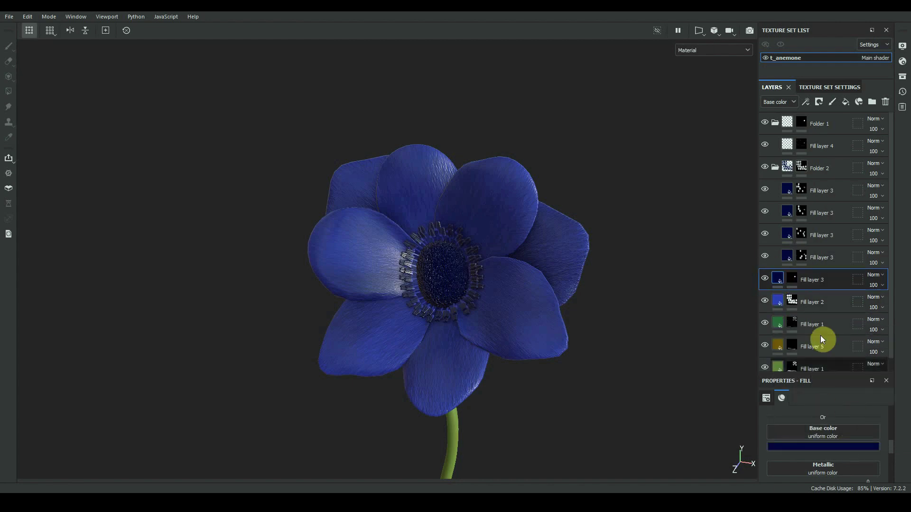
{"action": "left_click", "coordinate": [789, 256]}
{"action": "left_click", "coordinate": [849, 445]}
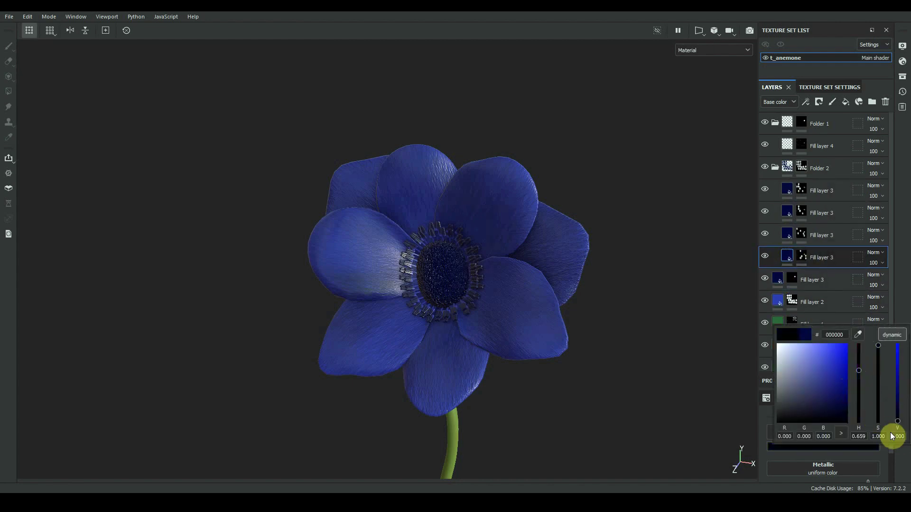
{"action": "key", "text": "ctrl+z"}
Step: Check the flower from several angles and brighten Fill layer 2's base color to a more vivid blue
{"action": "right_click_drag", "start_coordinate": [584, 252], "coordinate": [474, 344], "text": "alt"}
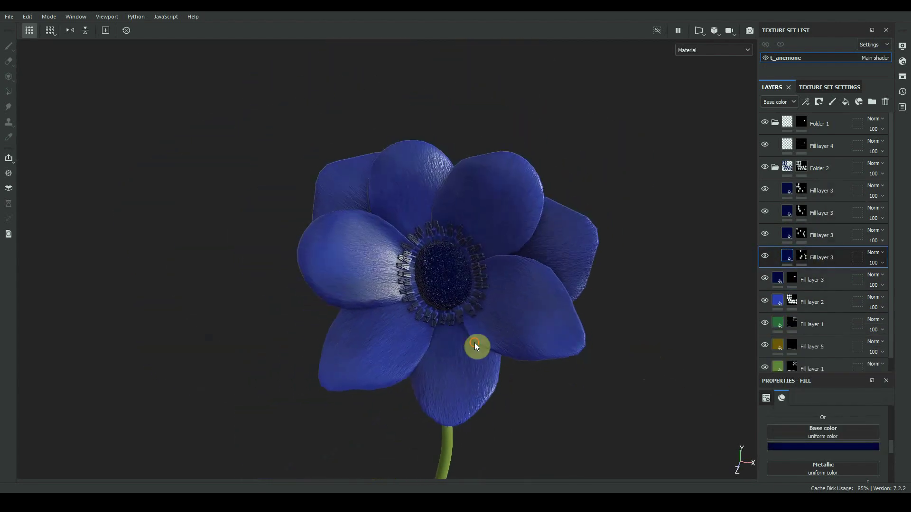
{"action": "middle_click_drag", "start_coordinate": [604, 346], "coordinate": [613, 256], "text": "alt"}
{"action": "left_click_drag", "start_coordinate": [613, 256], "coordinate": [520, 335], "text": "alt"}
{"action": "left_click", "coordinate": [806, 302]}
{"action": "left_click", "coordinate": [823, 446]}
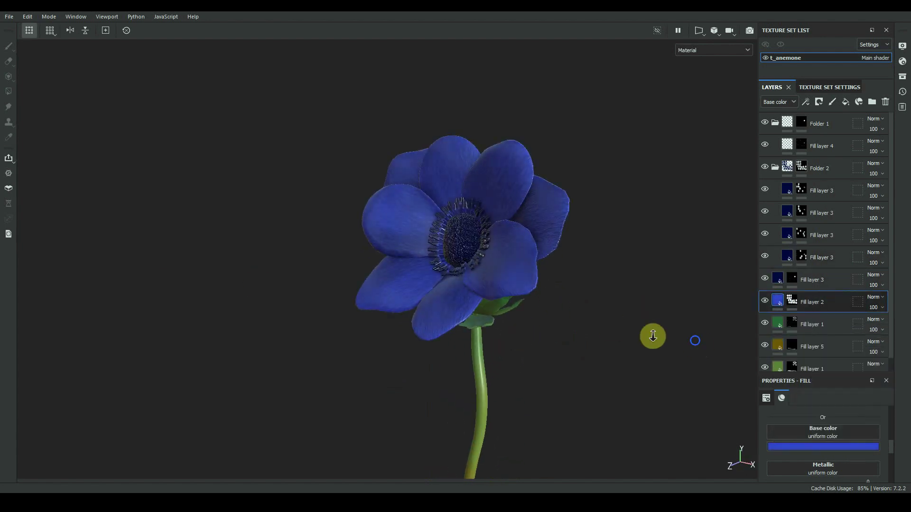
Step: Recolor the four Fill layer 3 layers inside Folder 2 to dark purple 1e003d
{"action": "left_click_drag", "start_coordinate": [653, 336], "coordinate": [514, 332], "text": "alt"}
{"action": "right_click_drag", "start_coordinate": [515, 332], "coordinate": [693, 368], "text": "alt"}
{"action": "left_click_drag", "start_coordinate": [692, 368], "coordinate": [507, 345], "text": "alt"}
{"action": "left_click", "coordinate": [788, 254]}
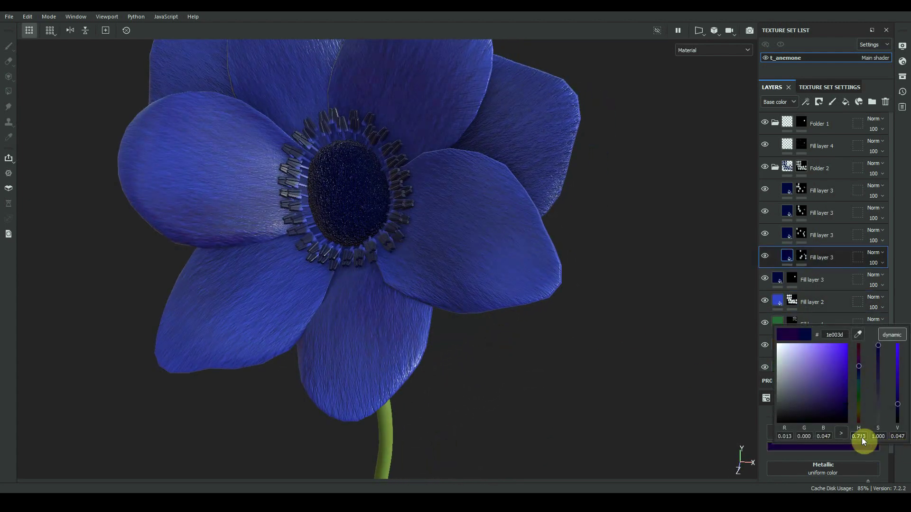
{"action": "left_click", "coordinate": [791, 239]}
{"action": "left_click", "coordinate": [828, 447]}
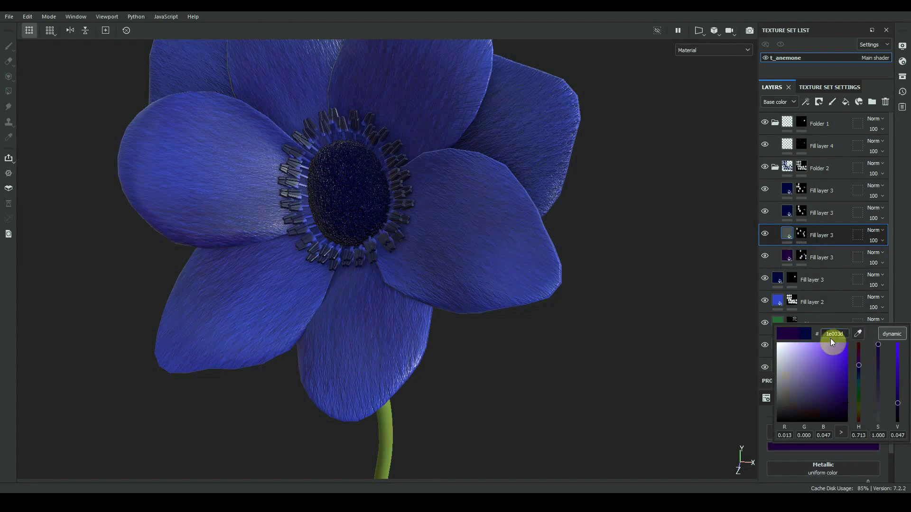
{"action": "left_click", "coordinate": [790, 215]}
{"action": "left_click", "coordinate": [825, 447]}
{"action": "left_click", "coordinate": [790, 192]}
{"action": "left_click_drag", "start_coordinate": [859, 333], "coordinate": [788, 253]}
{"action": "left_click", "coordinate": [826, 447]}
{"action": "left_click", "coordinate": [907, 233]}
Step: Duplicate Fill layer 2 and brighten the upper copy's base color to 4454dc
{"action": "right_click_drag", "start_coordinate": [579, 286], "coordinate": [534, 301], "text": "alt"}
{"action": "left_click_drag", "start_coordinate": [536, 304], "coordinate": [607, 332], "text": "alt"}
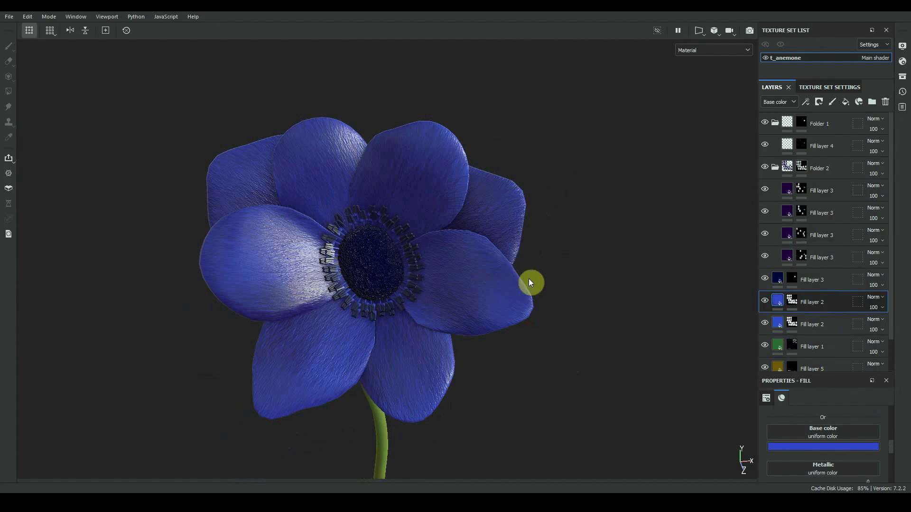
{"action": "left_click", "coordinate": [825, 447]}
{"action": "left_click_drag", "start_coordinate": [828, 368], "coordinate": [824, 361]}
{"action": "left_click_drag", "start_coordinate": [897, 360], "coordinate": [897, 356]}
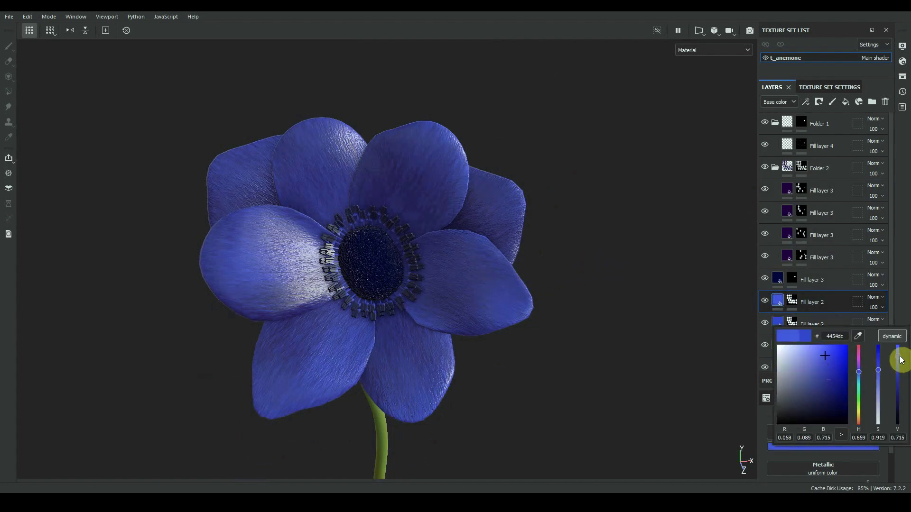
Step: Give the upper Fill layer 2 a black mask and paint grainy highlights onto the outer petals, front and back, at 22 stroke opacity
{"action": "right_click", "coordinate": [792, 301]}
{"action": "left_click", "coordinate": [807, 18]}
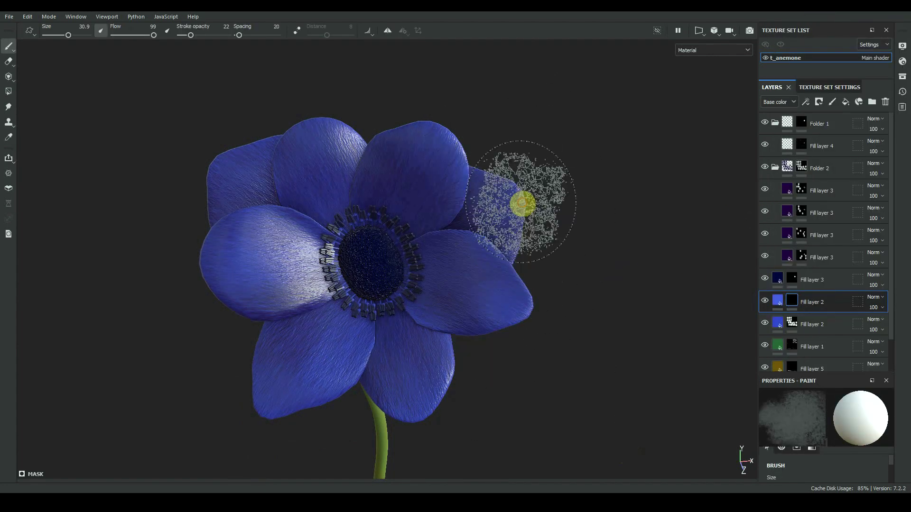
{"action": "key", "text": "c"}
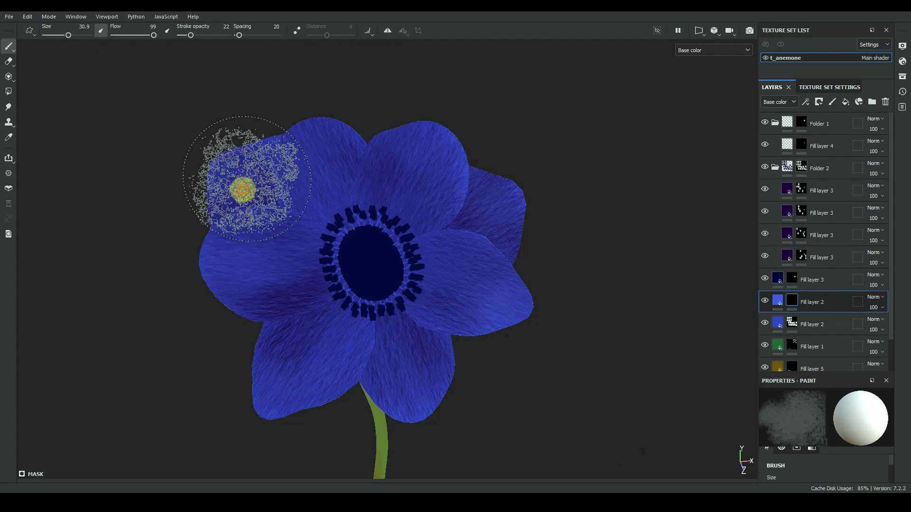
{"action": "mouse_move", "coordinate": [305, 419]}
{"action": "left_mouse_down", "text": "alt"}
{"action": "mouse_move", "coordinate": [432, 273]}
{"action": "mouse_move", "coordinate": [399, 237]}
{"action": "left_mouse_up", "text": "alt"}
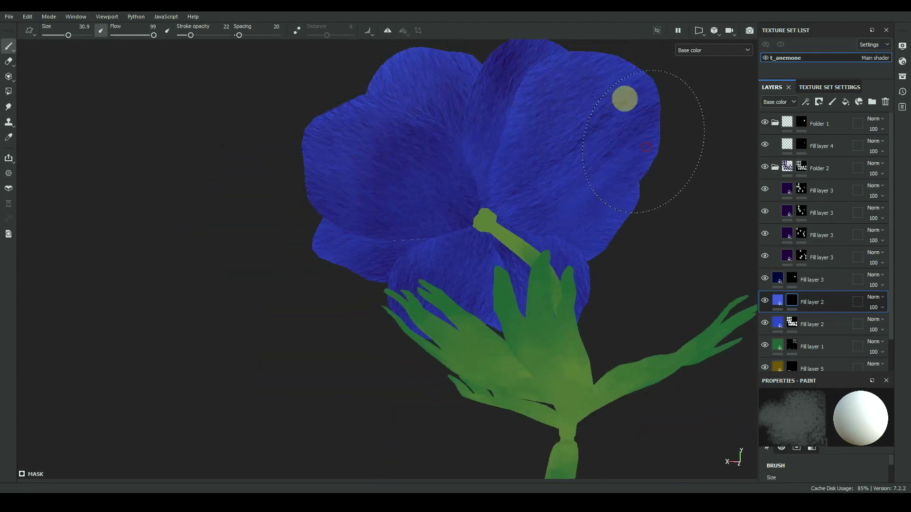
{"action": "left_click_drag", "start_coordinate": [647, 237], "coordinate": [464, 92], "text": "alt"}
{"action": "mouse_move", "coordinate": [301, 226]}
{"action": "left_mouse_down", "text": "alt"}
{"action": "mouse_move", "coordinate": [295, 291]}
{"action": "mouse_move", "coordinate": [242, 305]}
{"action": "left_mouse_up", "text": "alt"}
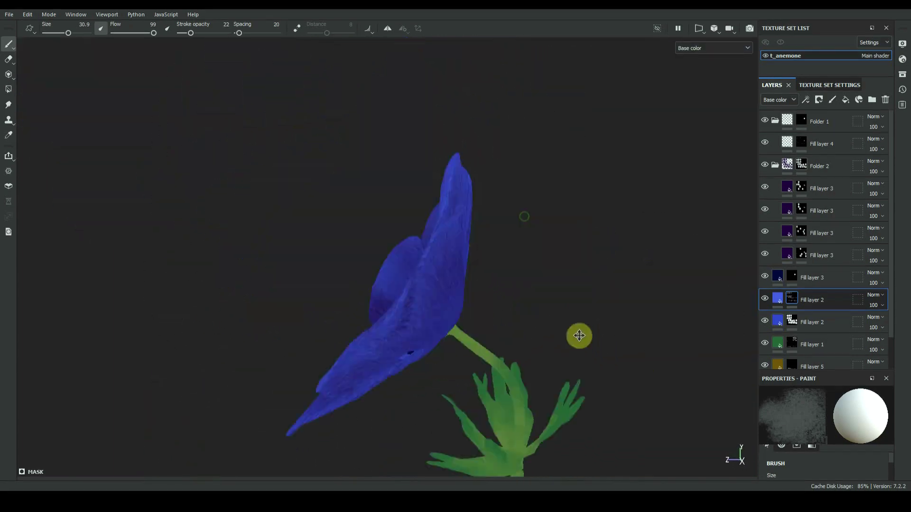
Step: Brighten the upper Fill layer 2's base color to 5063ff, lower its opacity to 83, and check the petals
{"action": "left_click_drag", "start_coordinate": [577, 335], "coordinate": [674, 327], "text": "alt"}
{"action": "key", "text": "m"}
{"action": "left_click", "coordinate": [777, 298]}
{"action": "left_click", "coordinate": [823, 444]}
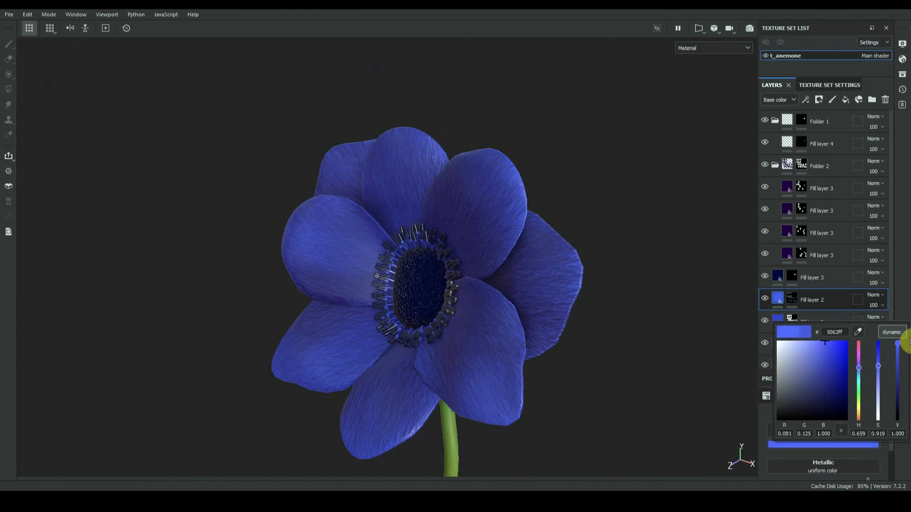
{"action": "left_click_drag", "start_coordinate": [457, 319], "coordinate": [537, 320], "text": "alt"}
{"action": "left_click", "coordinate": [881, 306]}
{"action": "left_click_drag", "start_coordinate": [906, 323], "coordinate": [901, 324]}
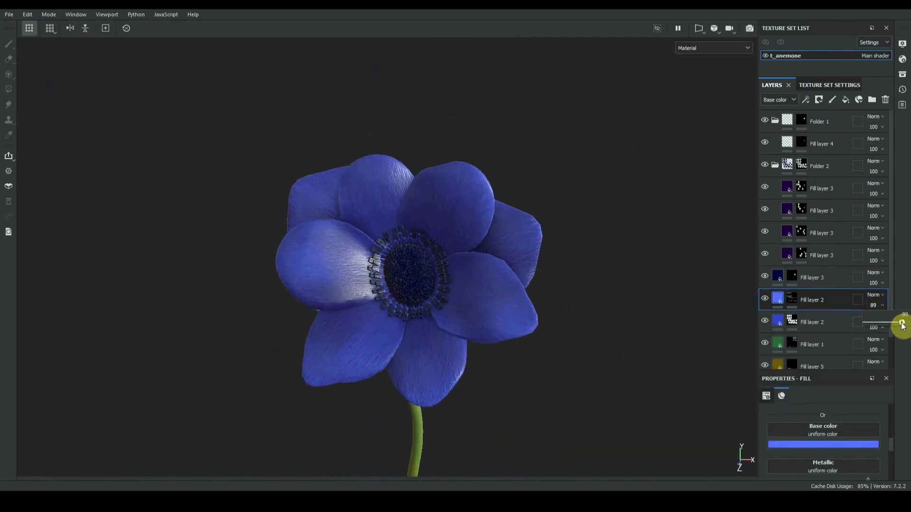
{"action": "key", "text": "c"}
{"action": "left_click_drag", "start_coordinate": [614, 378], "coordinate": [710, 321], "text": "alt"}
{"action": "key", "text": "c"}
{"action": "key", "text": "c"}
{"action": "key", "text": "c"}
Step: Erase the upper Fill layer 2's mask from the stamens, leaves and stem using Polygon Fill with color 0
{"action": "left_click", "coordinate": [793, 302]}
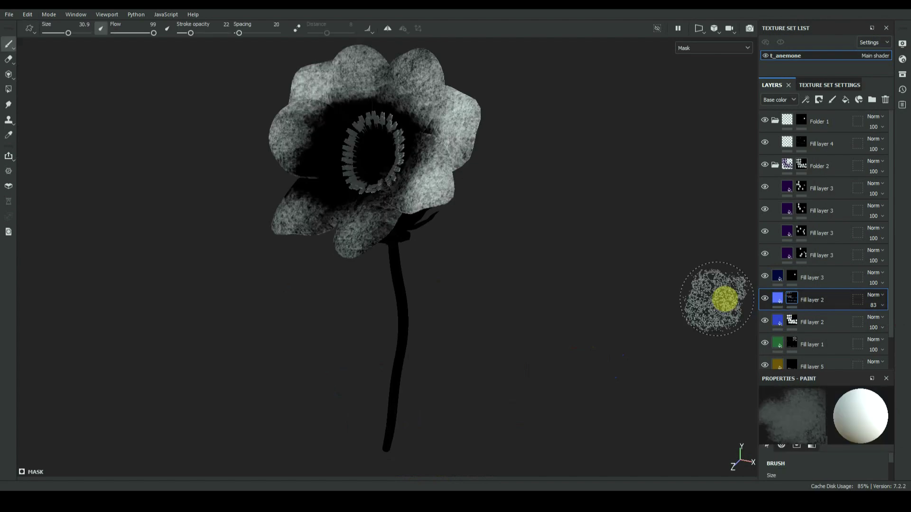
{"action": "mouse_move", "coordinate": [602, 326]}
{"action": "left_mouse_down", "text": "alt"}
{"action": "mouse_move", "coordinate": [169, 301]}
{"action": "mouse_move", "coordinate": [228, 301]}
{"action": "left_mouse_up", "text": "alt"}
{"action": "key", "text": "4"}
{"action": "left_click_drag", "start_coordinate": [482, 305], "coordinate": [441, 284], "text": "alt"}
{"action": "left_click_drag", "start_coordinate": [410, 259], "coordinate": [567, 351]}
{"action": "scroll", "coordinate": [567, 351], "scroll_direction": "down", "scroll_amount": 3}
{"action": "middle_click_drag", "start_coordinate": [567, 352], "coordinate": [576, 232], "text": "alt"}
{"action": "left_click_drag", "start_coordinate": [399, 325], "coordinate": [465, 374]}
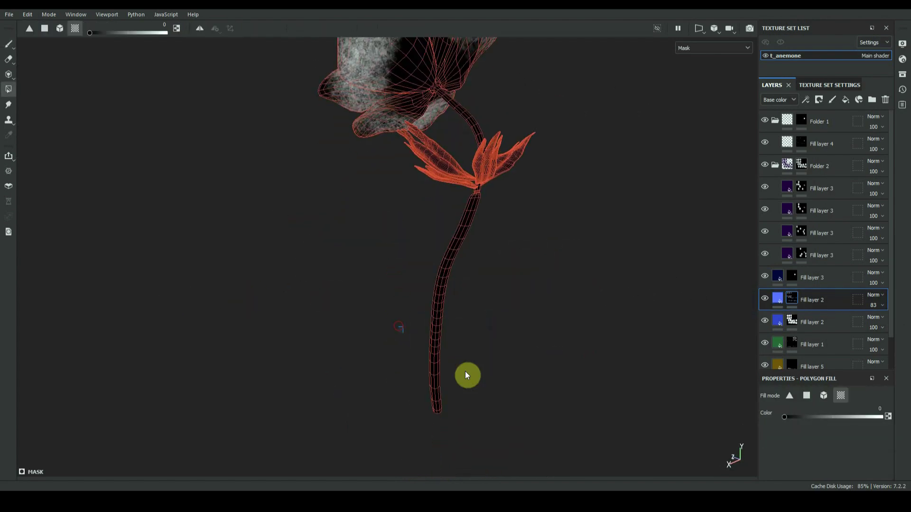
{"action": "middle_click_drag", "start_coordinate": [398, 171], "coordinate": [405, 303], "text": "alt"}
{"action": "left_click_drag", "start_coordinate": [405, 304], "coordinate": [617, 384], "text": "alt"}
{"action": "scroll", "coordinate": [512, 382], "scroll_direction": "up", "scroll_amount": 6}
{"action": "middle_click_drag", "start_coordinate": [269, 246], "coordinate": [318, 326], "text": "alt"}
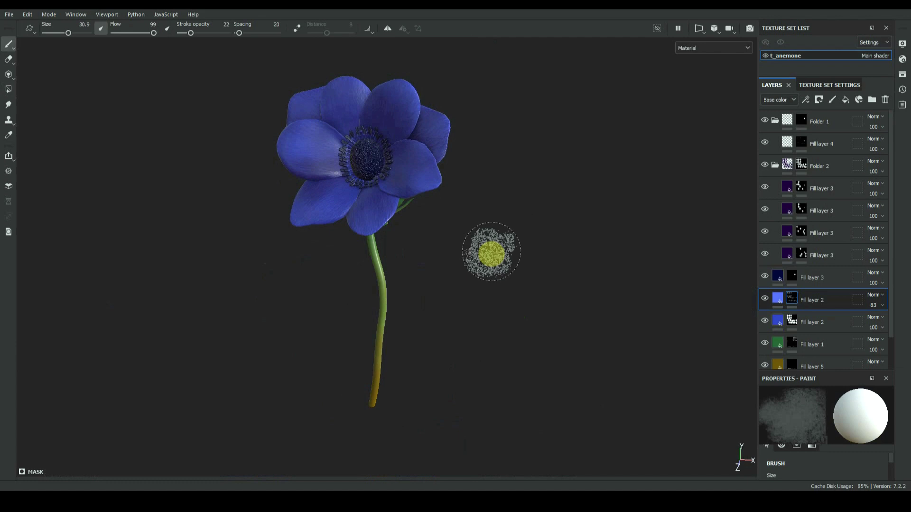
Step: Duplicate the upper Fill layer 1 with a darker green and a black mask, and choose a fibrous brush at 100 stroke opacity
{"action": "left_click_drag", "start_coordinate": [491, 255], "coordinate": [681, 317], "text": "alt"}
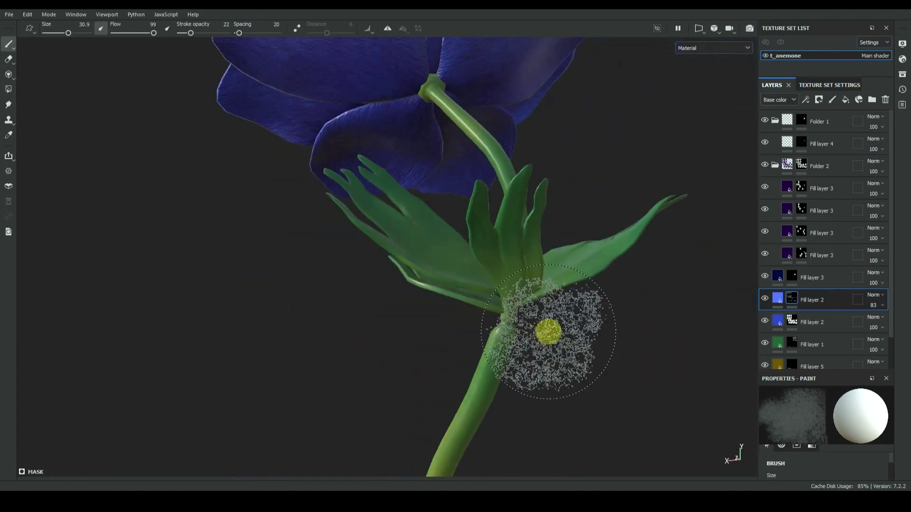
{"action": "left_click_drag", "start_coordinate": [631, 332], "coordinate": [607, 327], "text": "alt"}
{"action": "left_click", "coordinate": [847, 341]}
{"action": "scroll", "coordinate": [849, 331], "scroll_direction": "down", "scroll_amount": 2}
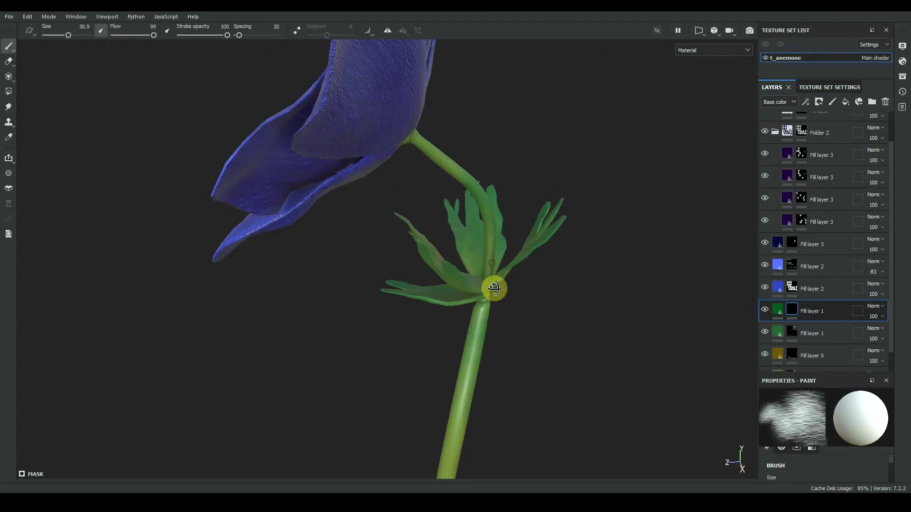
Step: Try painting dark green fibrous streaks across the entire leaf islands in the UV layout
{"action": "key", "text": "F3"}
{"action": "scroll", "coordinate": [379, 295], "scroll_direction": "up", "scroll_amount": 3}
{"action": "mouse_move", "coordinate": [308, 90]}
{"action": "left_mouse_down"}
{"action": "mouse_move", "coordinate": [321, 107]}
{"action": "mouse_move", "coordinate": [559, 120]}
{"action": "mouse_move", "coordinate": [576, 324]}
{"action": "mouse_move", "coordinate": [361, 308]}
{"action": "left_mouse_up"}
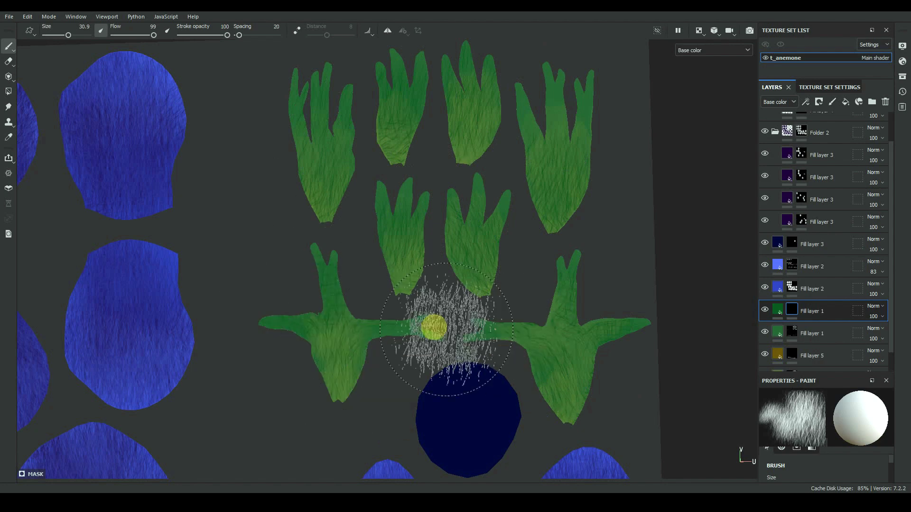
{"action": "mouse_move", "coordinate": [434, 327]}
{"action": "left_mouse_down"}
{"action": "mouse_move", "coordinate": [677, 325]}
{"action": "mouse_move", "coordinate": [261, 319]}
{"action": "mouse_move", "coordinate": [429, 332]}
{"action": "mouse_move", "coordinate": [434, 279]}
{"action": "left_mouse_up"}
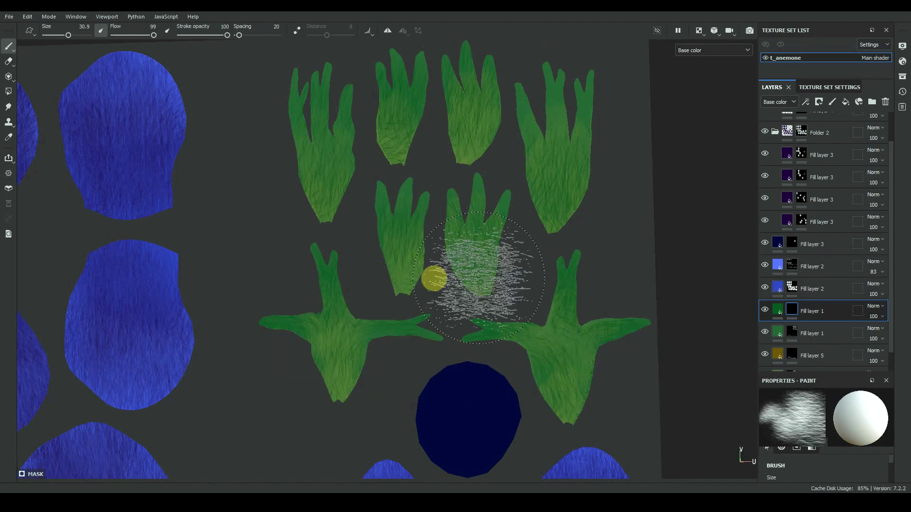
{"action": "key", "text": "F2"}
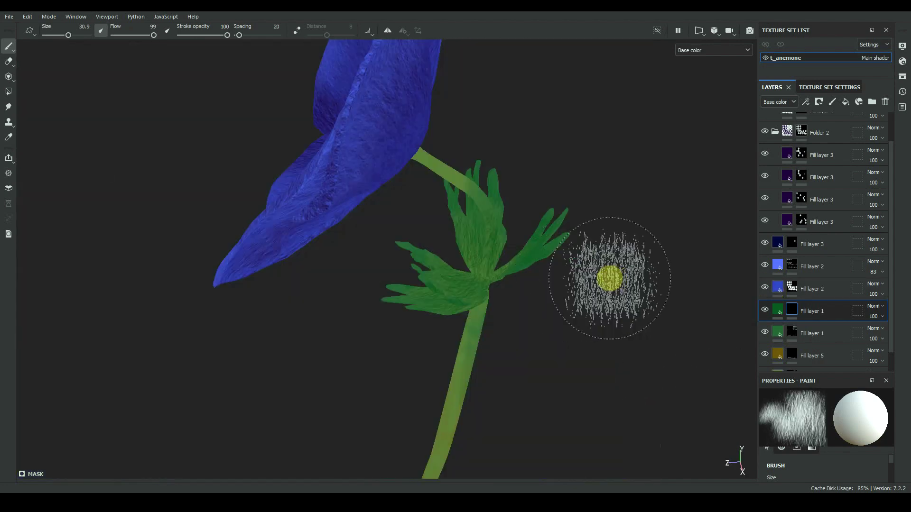
Step: Inspect the leaves up close in material display and darken the upper Fill layer 1's base color to a deeper green
{"action": "left_click_drag", "start_coordinate": [609, 278], "coordinate": [558, 270], "text": "alt"}
{"action": "key", "text": "m"}
{"action": "scroll", "coordinate": [579, 311], "scroll_direction": "up", "scroll_amount": 4}
{"action": "left_click_drag", "start_coordinate": [579, 311], "coordinate": [539, 382], "text": "alt"}
{"action": "left_click", "coordinate": [777, 310]}
{"action": "left_click", "coordinate": [834, 446]}
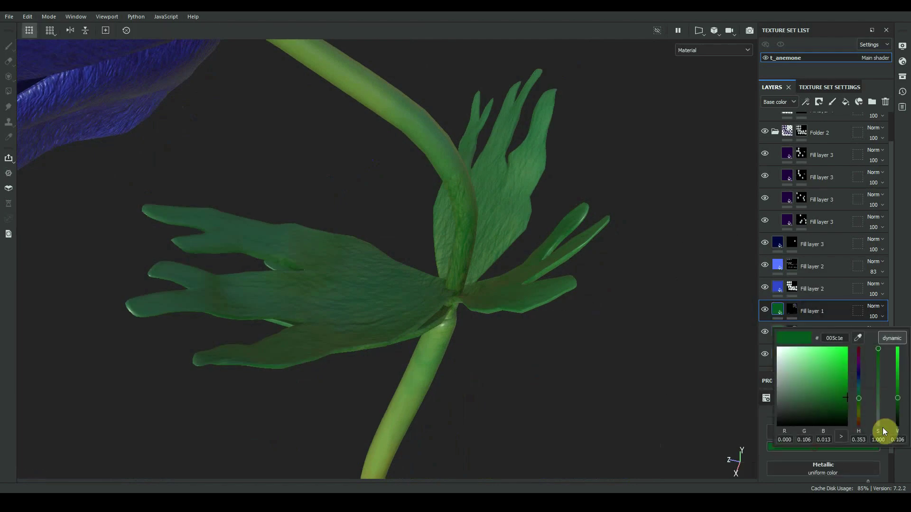
Step: Repaint fine fibrous streaks along the fingers and upper parts of the leaf islands in the upper Fill layer 1's mask
{"action": "left_click", "coordinate": [791, 310]}
{"action": "key", "text": "F3"}
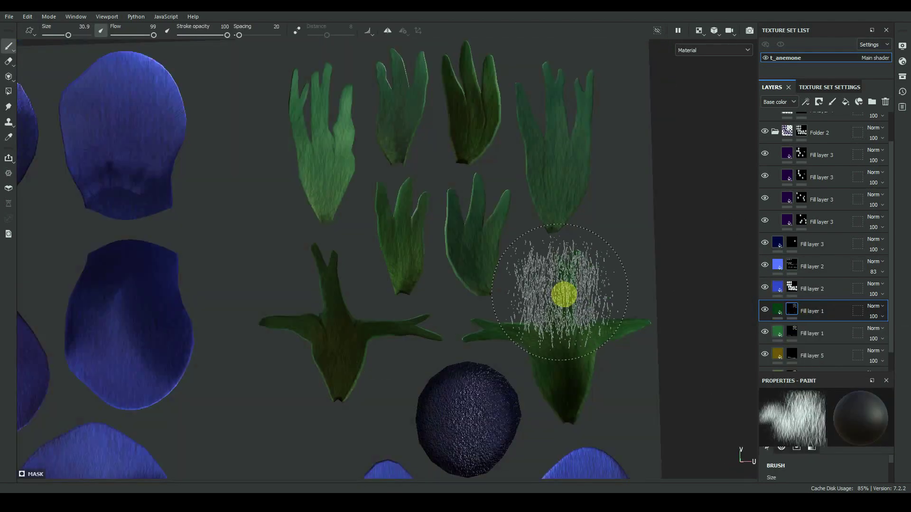
{"action": "mouse_move", "coordinate": [557, 171]}
{"action": "left_mouse_down"}
{"action": "mouse_move", "coordinate": [477, 136]}
{"action": "mouse_move", "coordinate": [323, 205]}
{"action": "mouse_move", "coordinate": [480, 228]}
{"action": "left_mouse_up"}
{"action": "mouse_move", "coordinate": [552, 402]}
{"action": "left_mouse_down"}
{"action": "mouse_move", "coordinate": [514, 407]}
{"action": "mouse_move", "coordinate": [396, 341]}
{"action": "left_mouse_up"}
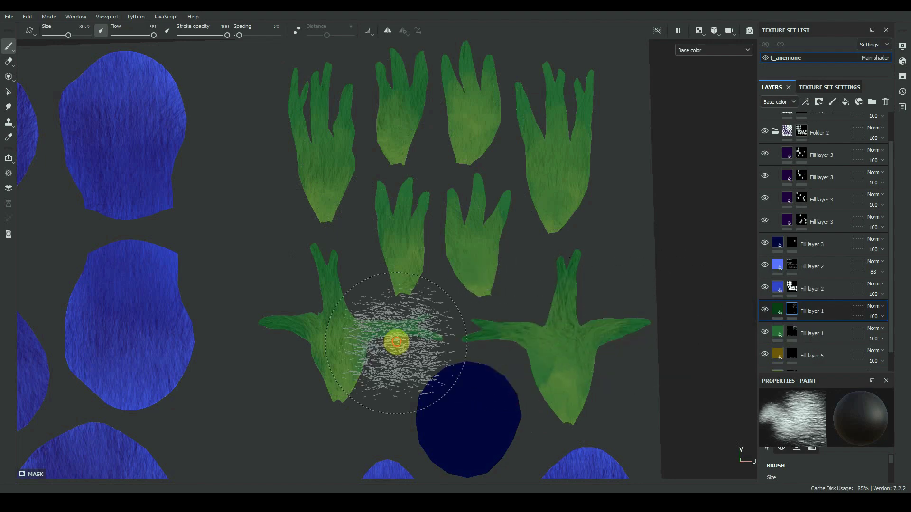
{"action": "key", "text": "F2"}
{"action": "left_click_drag", "start_coordinate": [618, 352], "coordinate": [356, 334], "text": "alt"}
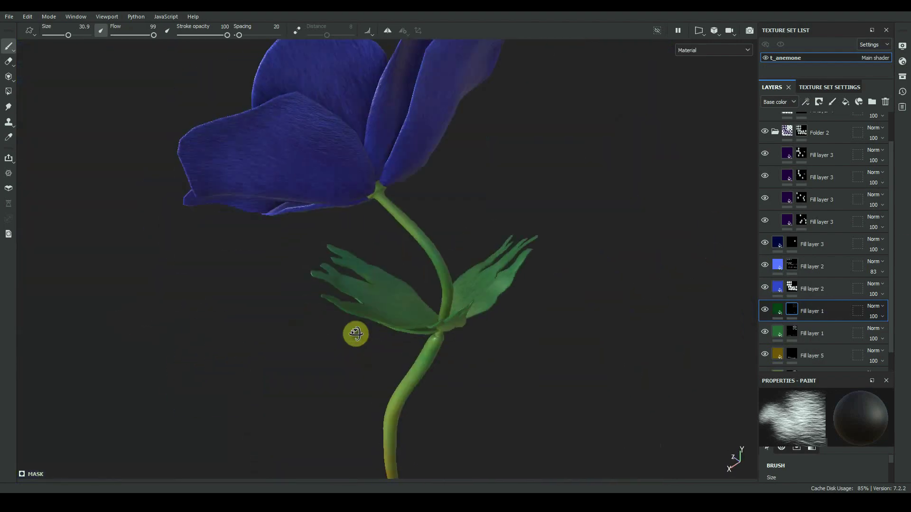
Step: Isolate the upper Fill layer 1's mask on the model and clean up strokes outside the leaves with Polygon Fill
{"action": "right_click_drag", "start_coordinate": [356, 333], "coordinate": [493, 340], "text": "alt"}
{"action": "left_click", "coordinate": [791, 309], "text": "alt"}
{"action": "left_click_drag", "start_coordinate": [588, 340], "coordinate": [479, 314], "text": "alt"}
{"action": "key", "text": "4"}
{"action": "key", "text": "m"}
{"action": "key", "text": "1"}
Step: Set the upper Fill layer 1's height to -0.05 and review the whole flower from several angles
{"action": "mouse_move", "coordinate": [415, 300]}
{"action": "left_mouse_down", "text": "alt"}
{"action": "mouse_move", "coordinate": [183, 362]}
{"action": "mouse_move", "coordinate": [321, 379]}
{"action": "left_mouse_up", "text": "alt"}
{"action": "scroll", "coordinate": [409, 331], "scroll_direction": "up", "scroll_amount": 6}
{"action": "left_click", "coordinate": [778, 311]}
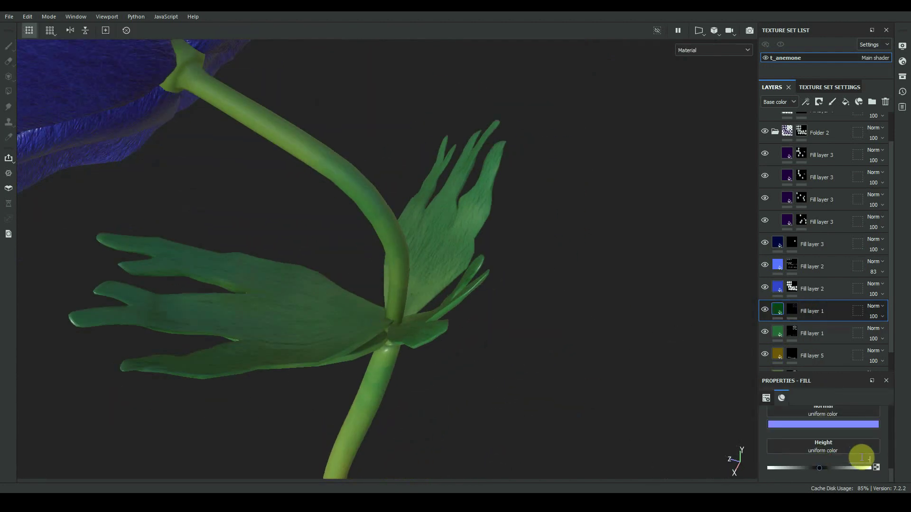
{"action": "scroll", "coordinate": [619, 341], "scroll_direction": "down", "scroll_amount": 6}
{"action": "left_click_drag", "start_coordinate": [475, 289], "coordinate": [320, 290], "text": "alt"}
{"action": "middle_click_drag", "start_coordinate": [321, 290], "coordinate": [463, 221], "text": "alt"}
{"action": "left_click_drag", "start_coordinate": [464, 221], "coordinate": [359, 363], "text": "alt"}
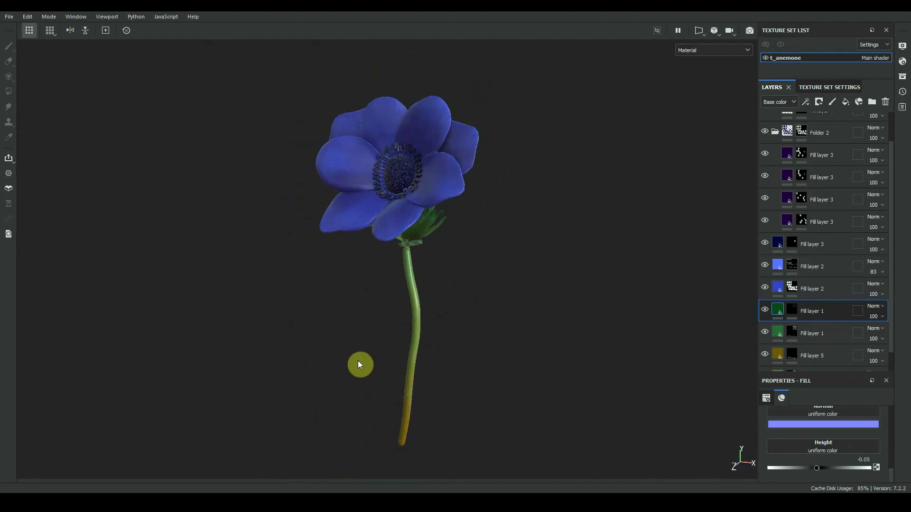